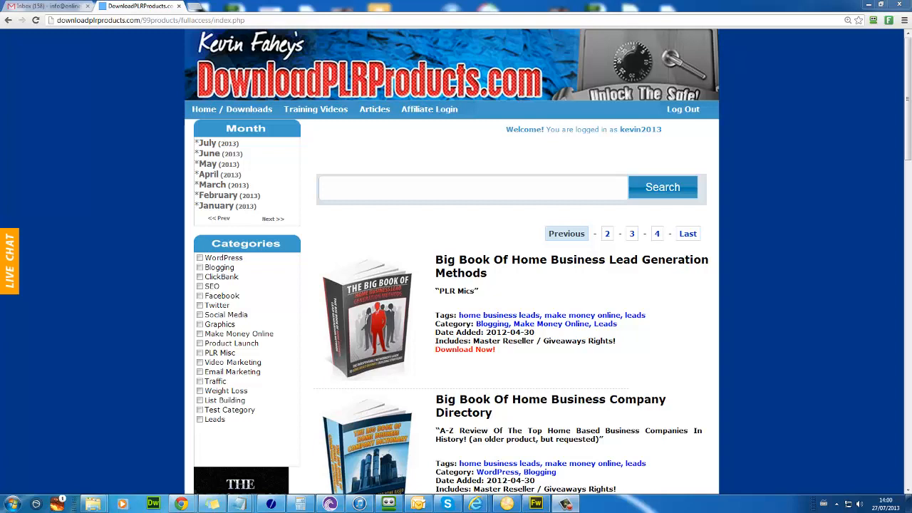
Step: Search the members' product library for 'weight loss', returning 2201 results
left_click(444, 187)
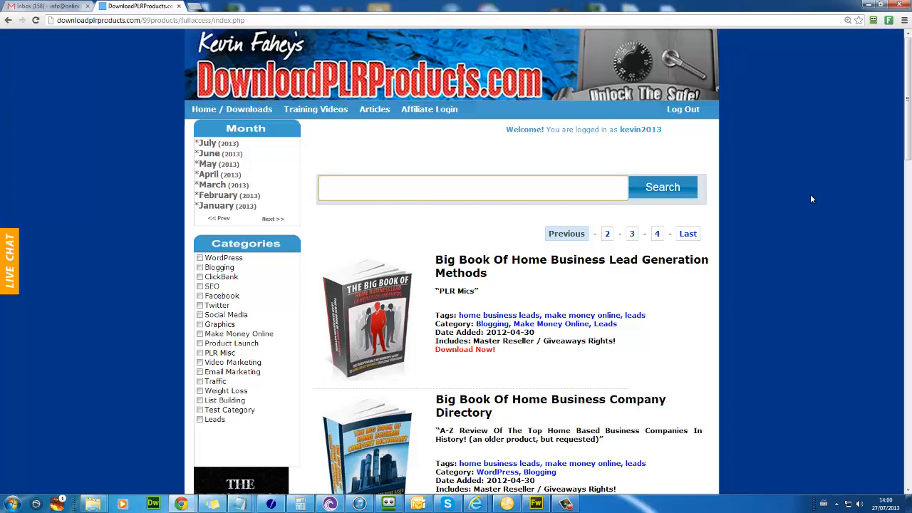
key("Return")
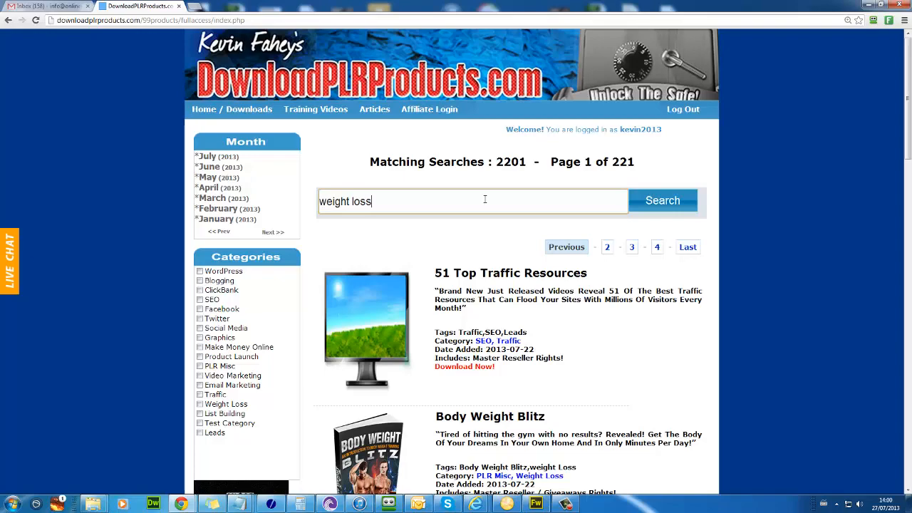
Step: Rerun the 'weight loss' search for 72 matches and find Drop Fat The Low Carb Way on page 2
key("Return")
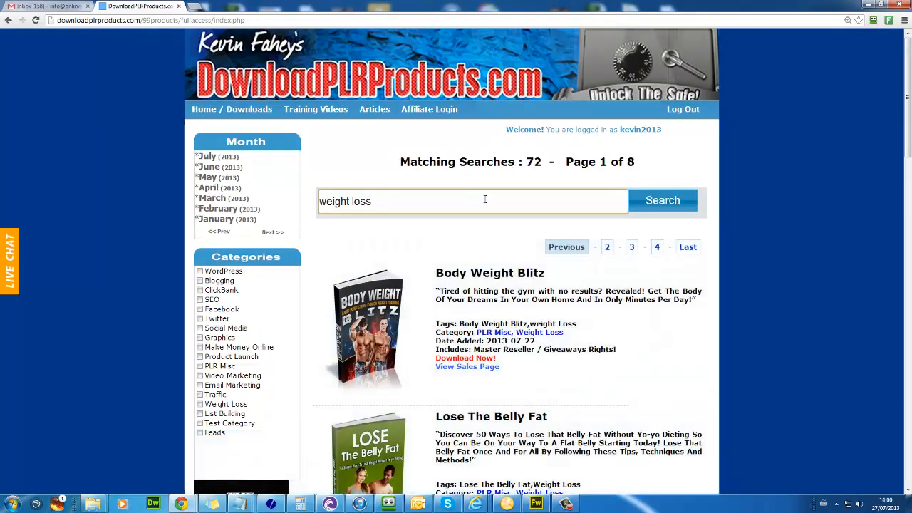
scroll(554, 202, "down", 8)
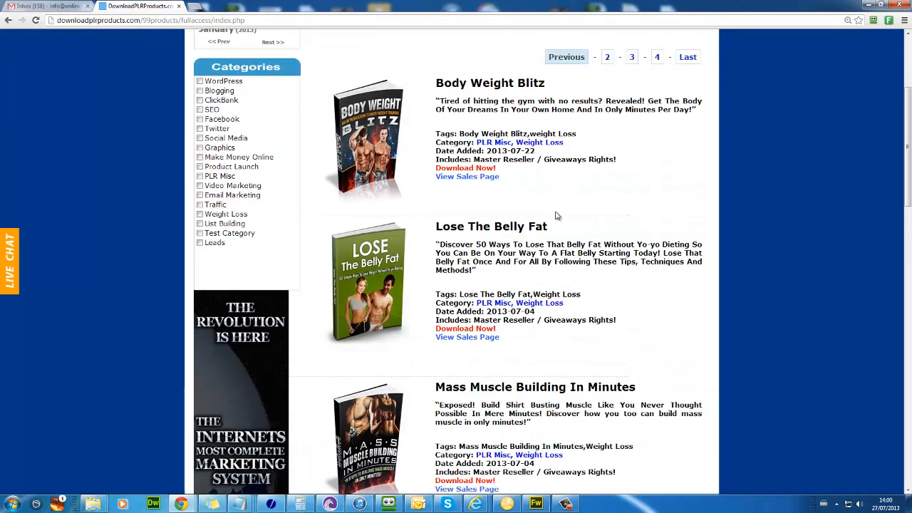
scroll(561, 227, "down", 6)
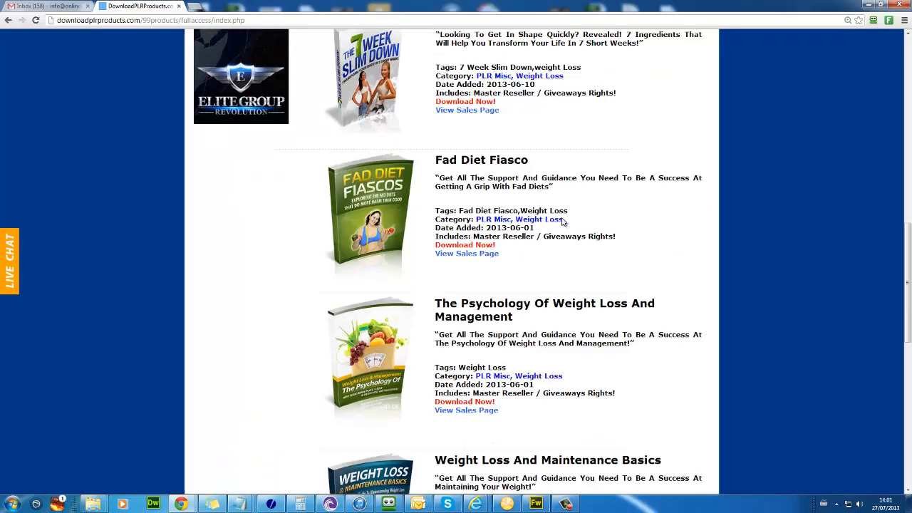
scroll(563, 222, "down", 2)
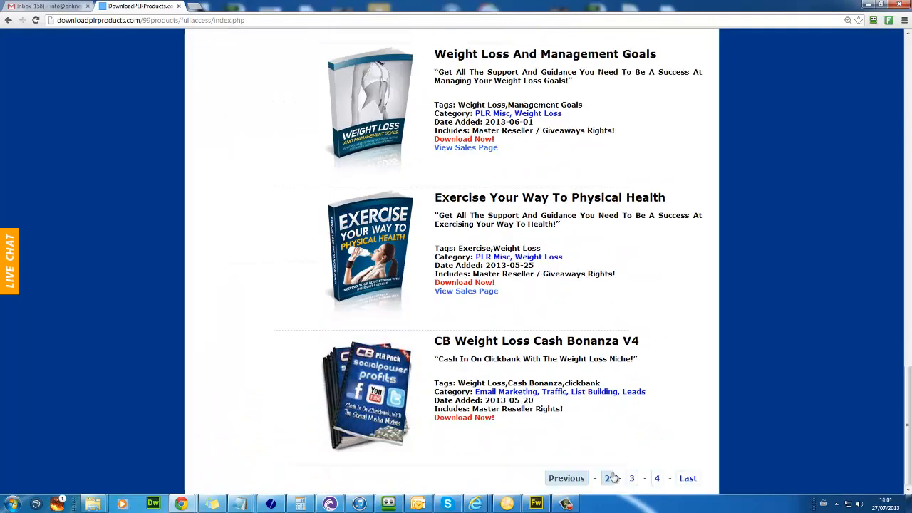
left_click(611, 479)
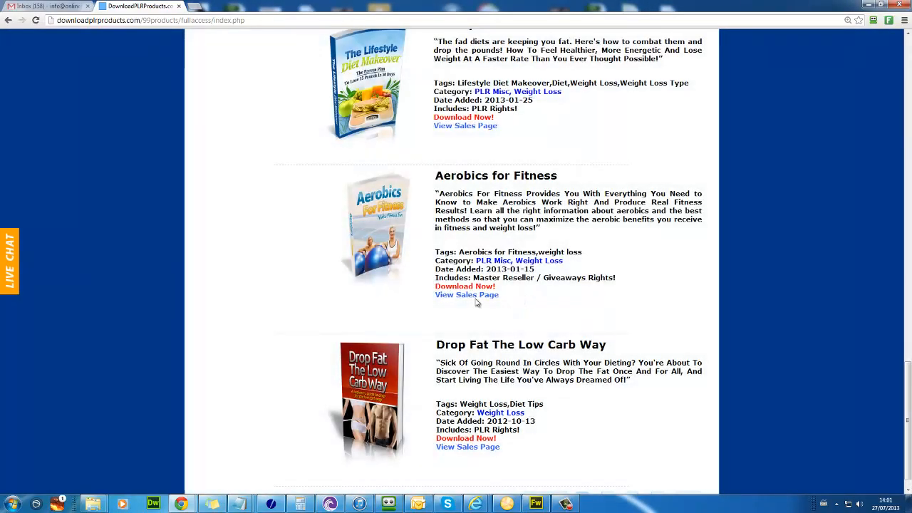
scroll(462, 325, "down", 1)
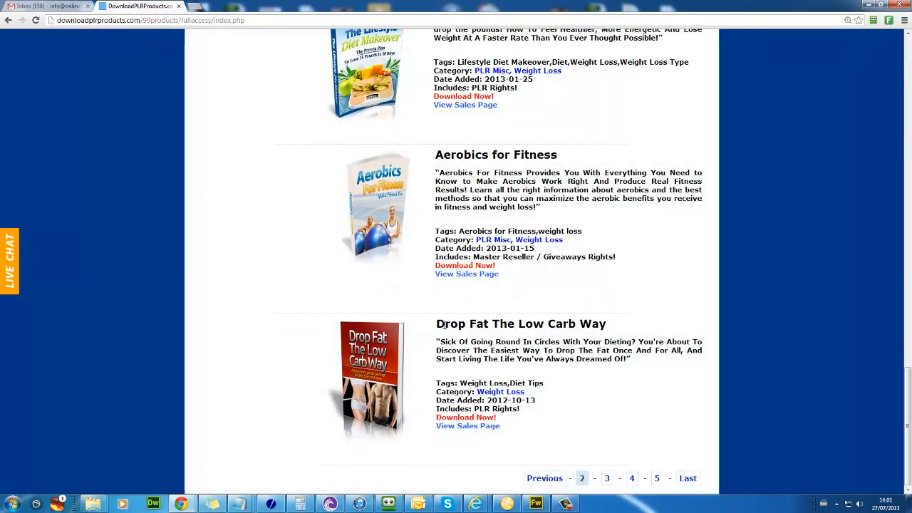
left_click_drag(445, 325, 524, 327)
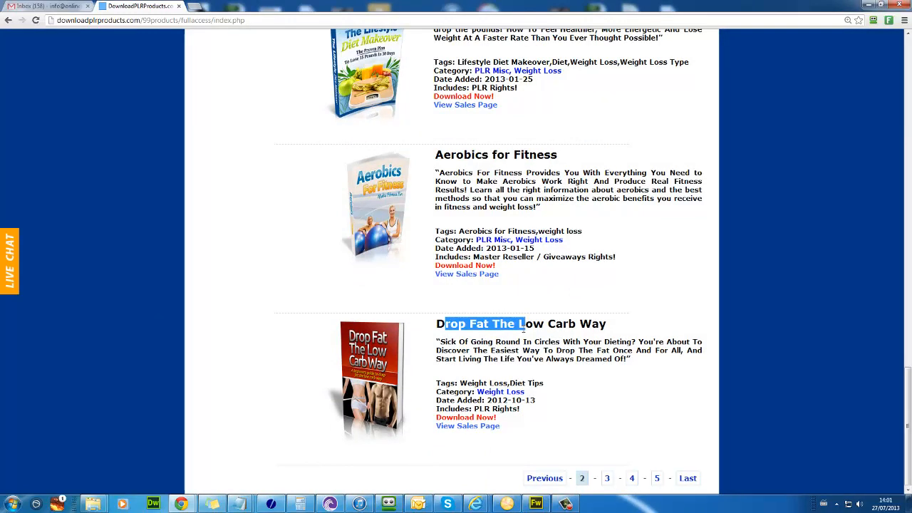
Step: Open the Drop Fat The Low Carb Way sales page in a new tab and scroll through it
left_click(457, 426)
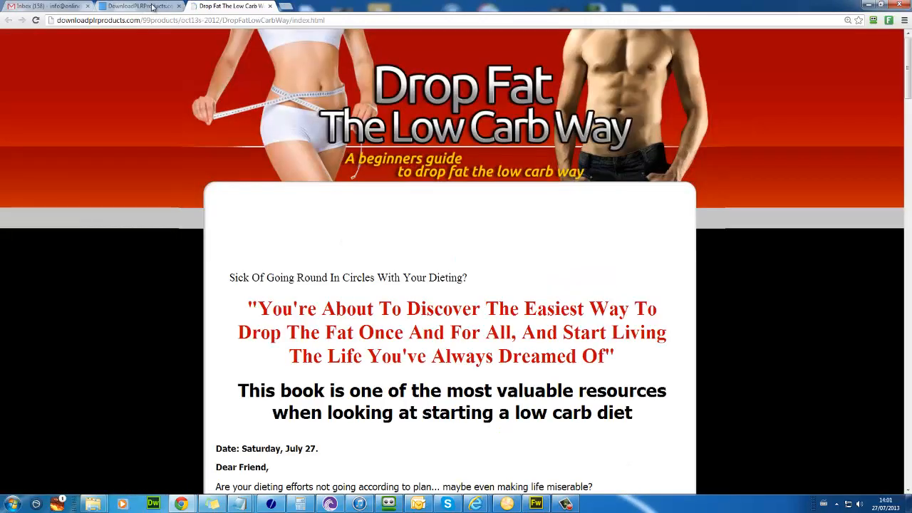
scroll(187, 148, "down", 8)
scroll(192, 152, "down", 7)
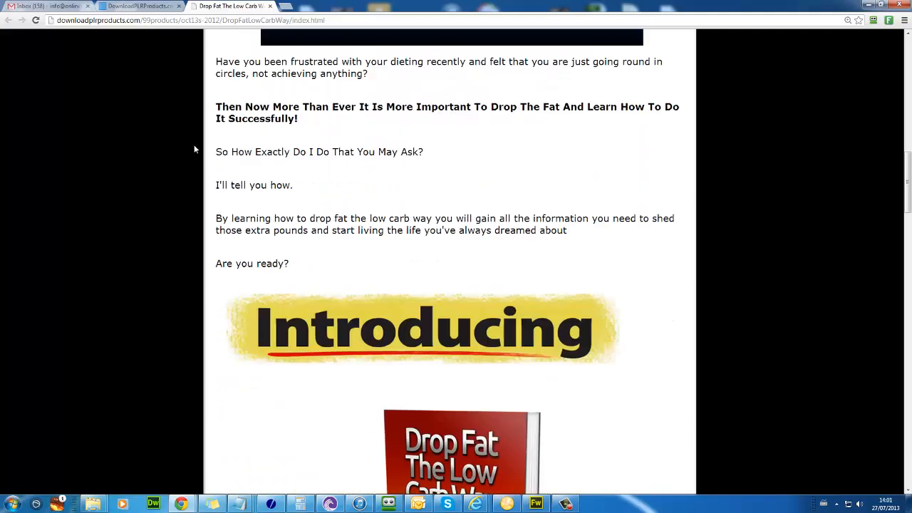
scroll(229, 162, "down", 5)
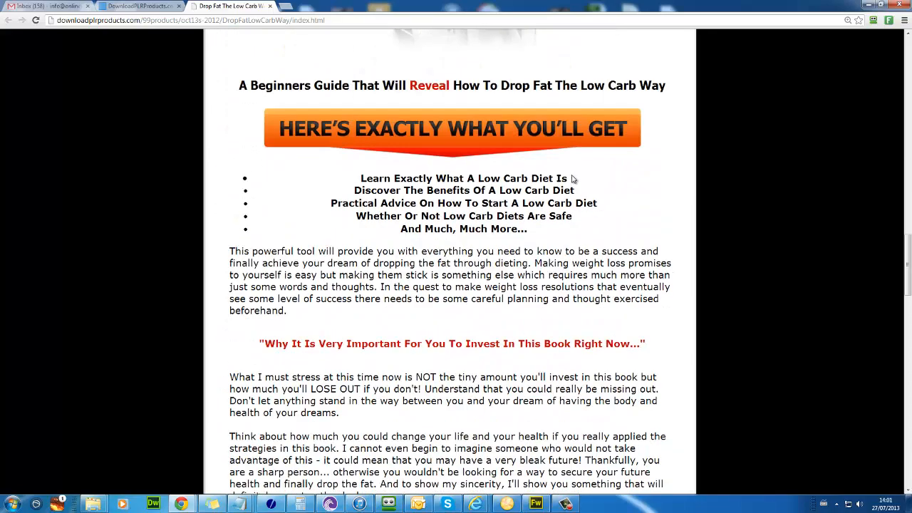
scroll(232, 167, "up", 2)
left_click_drag(355, 118, 360, 110)
scroll(385, 204, "down", 13)
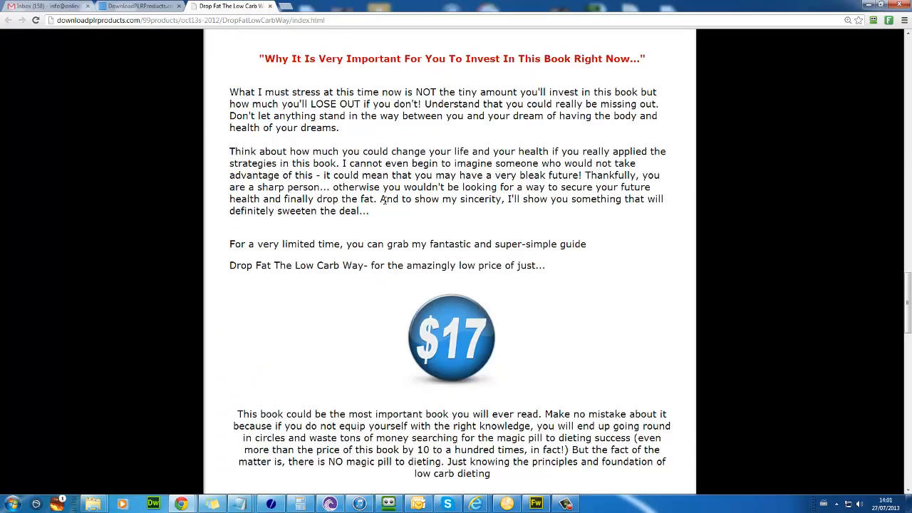
scroll(385, 205, "down", 9)
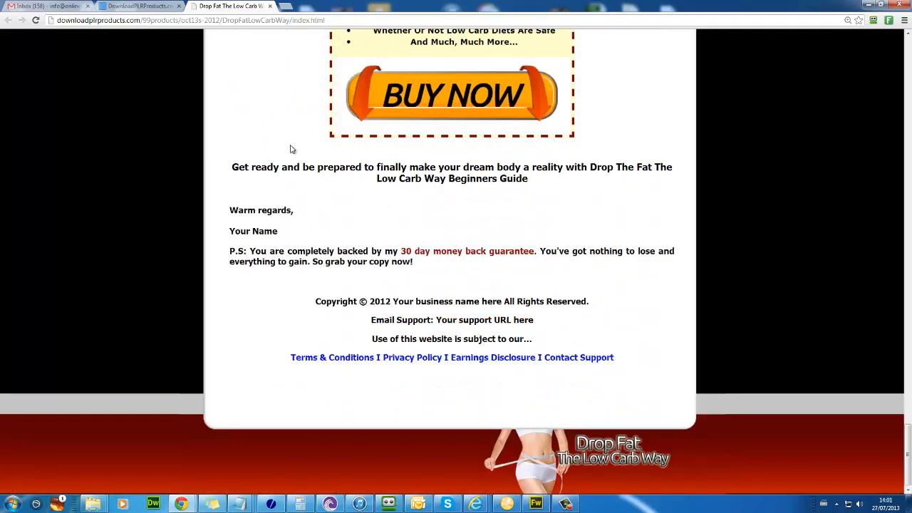
Step: Download the Drop Fat The Low Carb Way zip package, then return to its $17 sales page
left_click(159, 9)
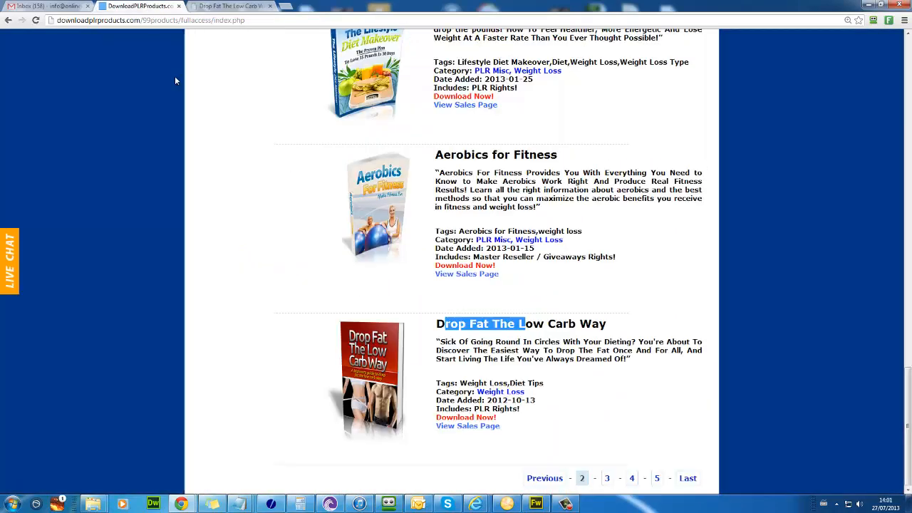
left_click(459, 418)
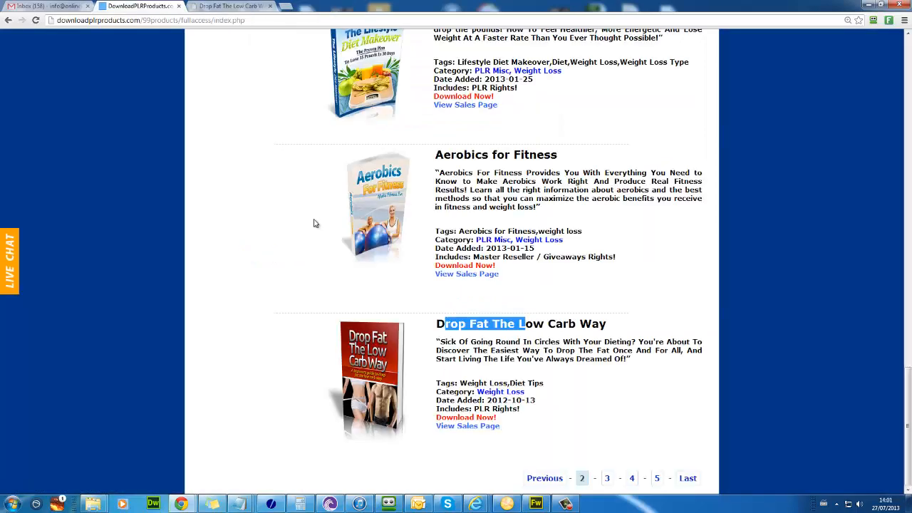
scroll(252, 276, "up", 10)
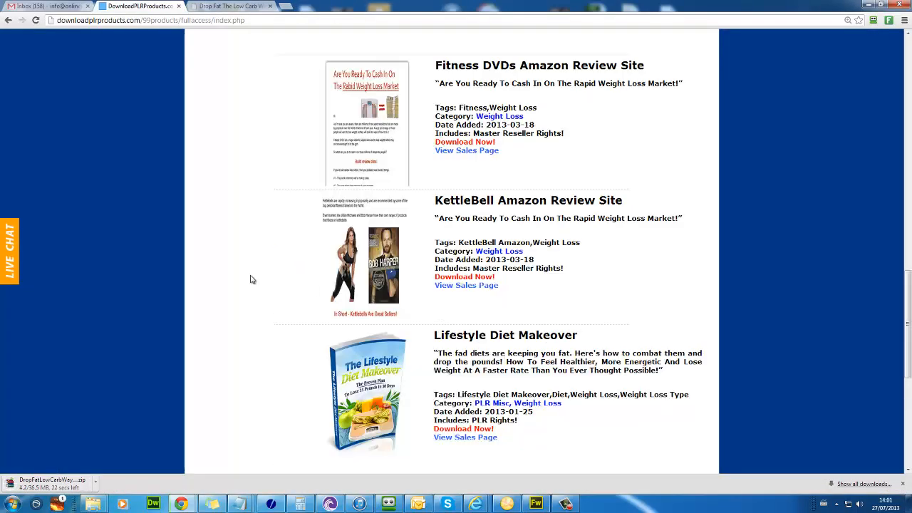
scroll(252, 273, "up", 8)
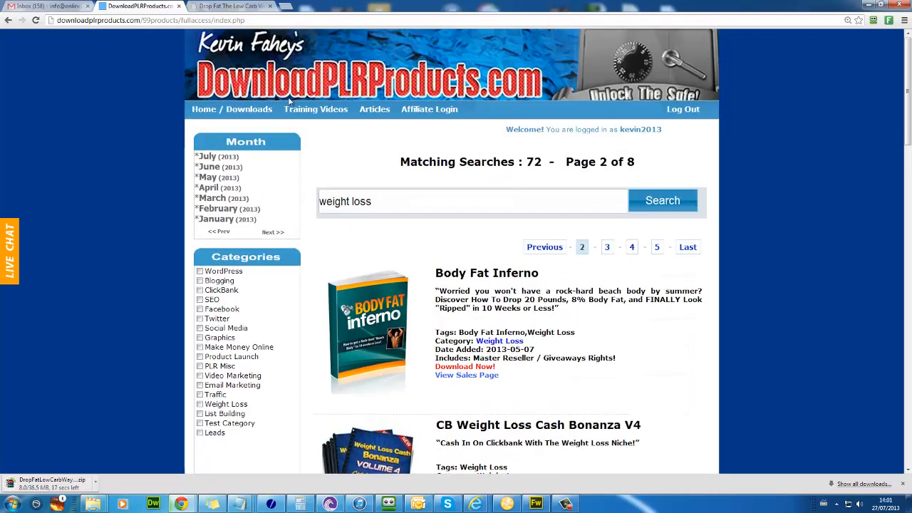
left_click(250, 7)
scroll(606, 221, "up", 5)
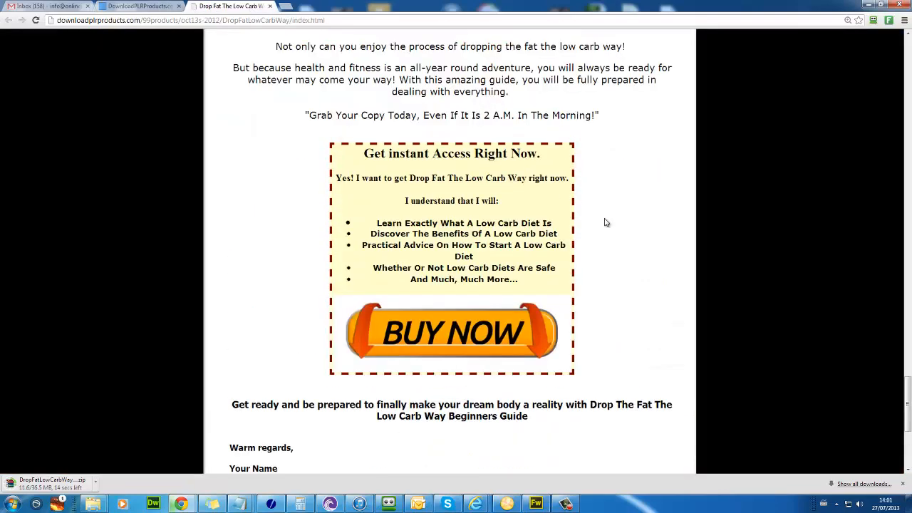
scroll(603, 221, "up", 3)
scroll(595, 220, "up", 18)
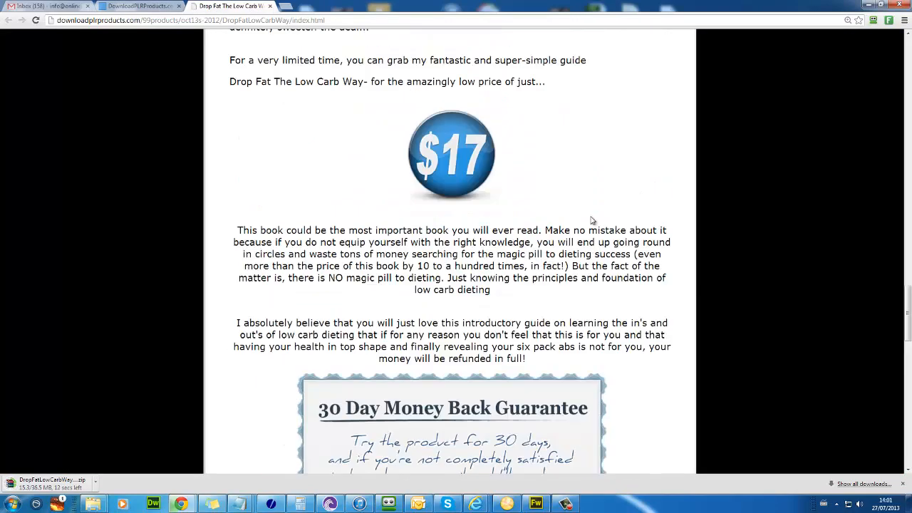
scroll(591, 220, "up", 3)
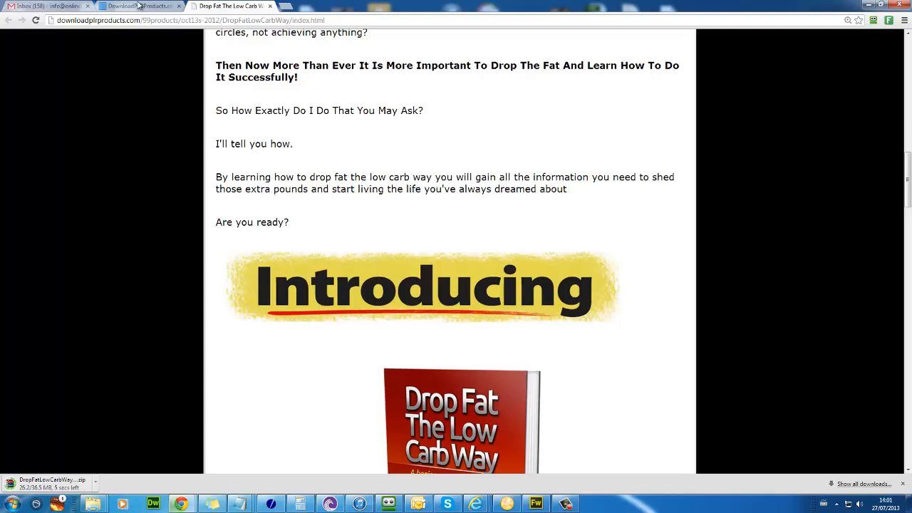
Step: Replace the search term with 'template' and search, listing 62 matches
left_click(140, 6)
triple_click(342, 194)
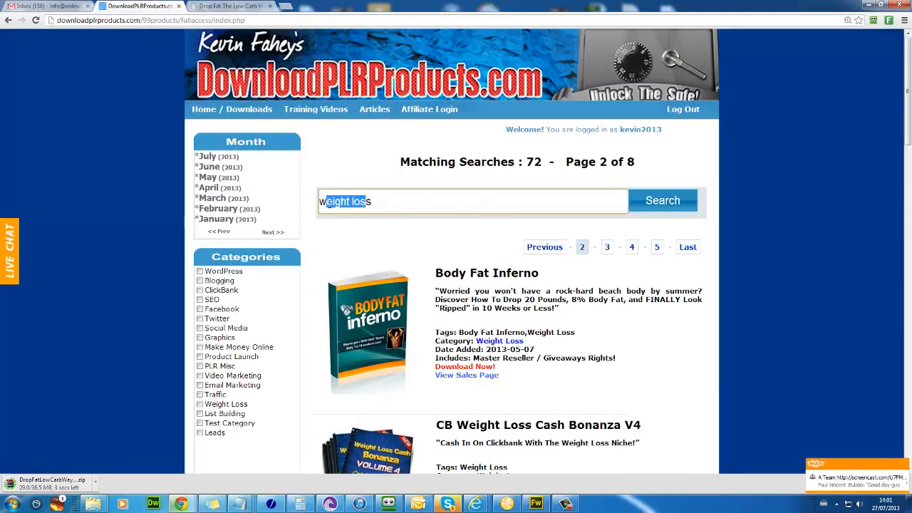
type("w")
key("BackSpace")
type("template")
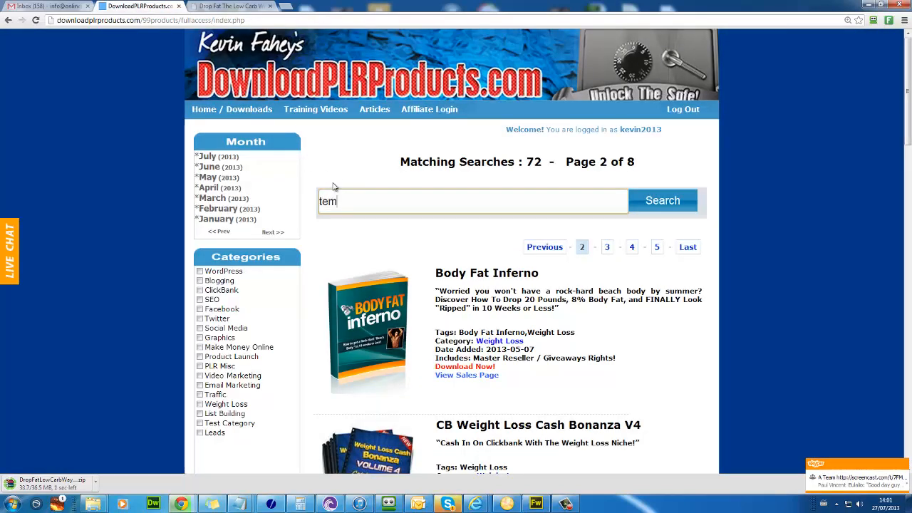
key("Return")
scroll(437, 317, "down", 1)
scroll(437, 317, "down", 2)
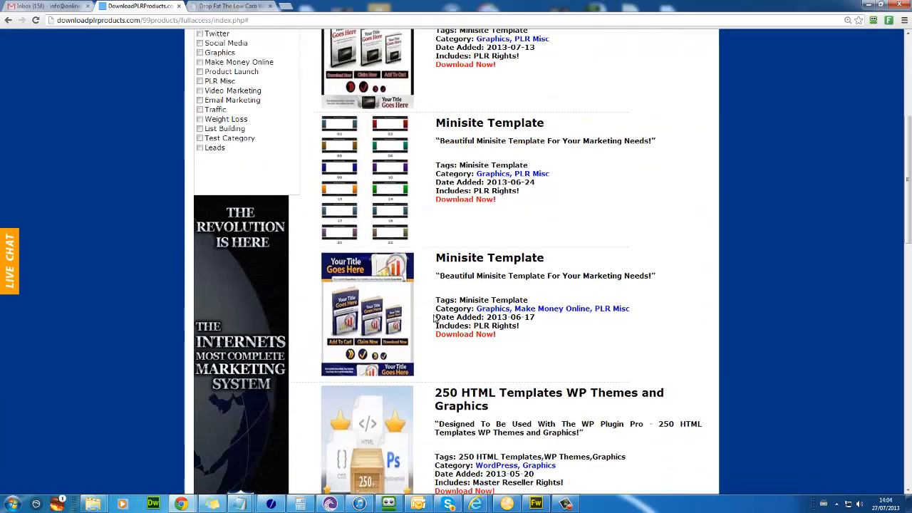
scroll(492, 219, "up", 2)
Step: Download the first Minisite Template package, open it in WinRAR, and close the archive
left_click(483, 256)
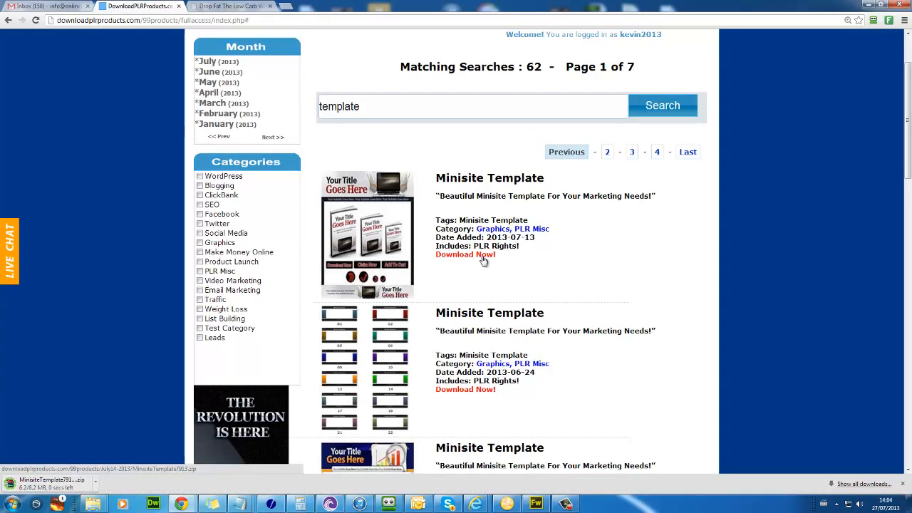
left_click(50, 484)
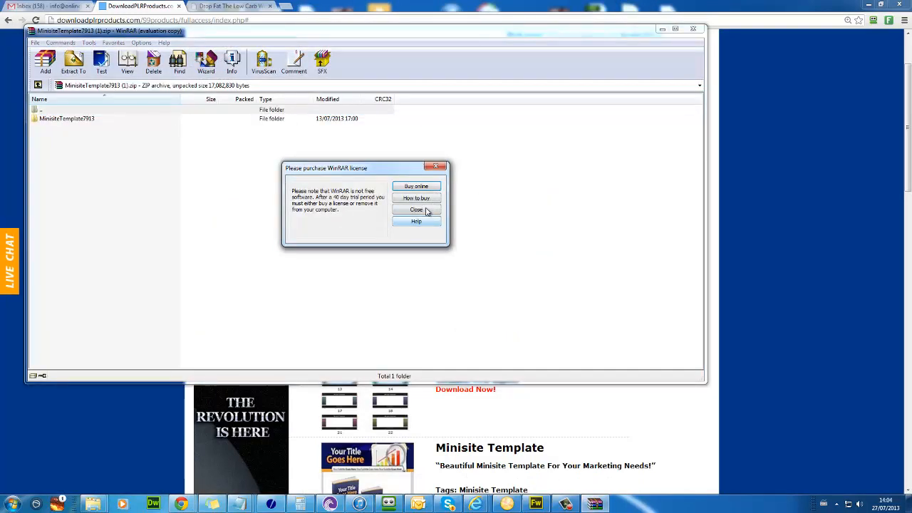
left_click(427, 211)
left_click(693, 29)
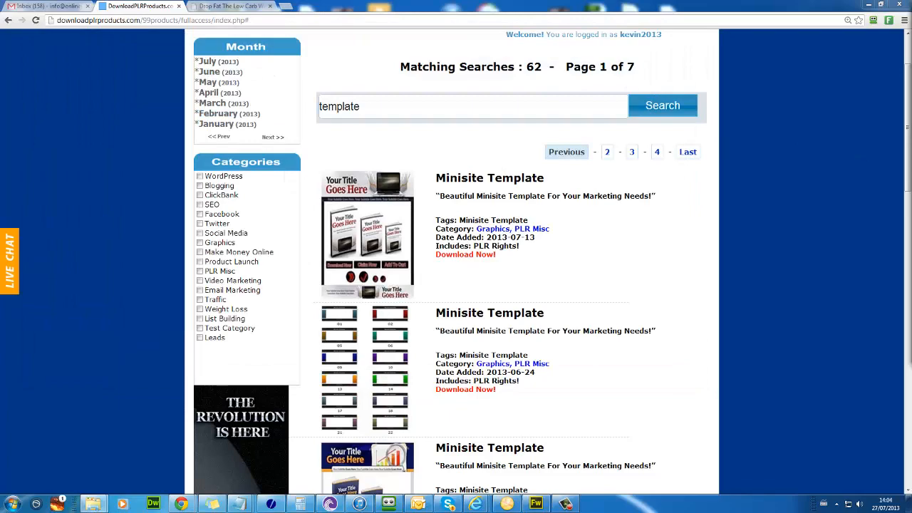
Step: Create a new folder named 'newsite' inside weightloss.pw
left_click_drag(444, 56, 276, 55)
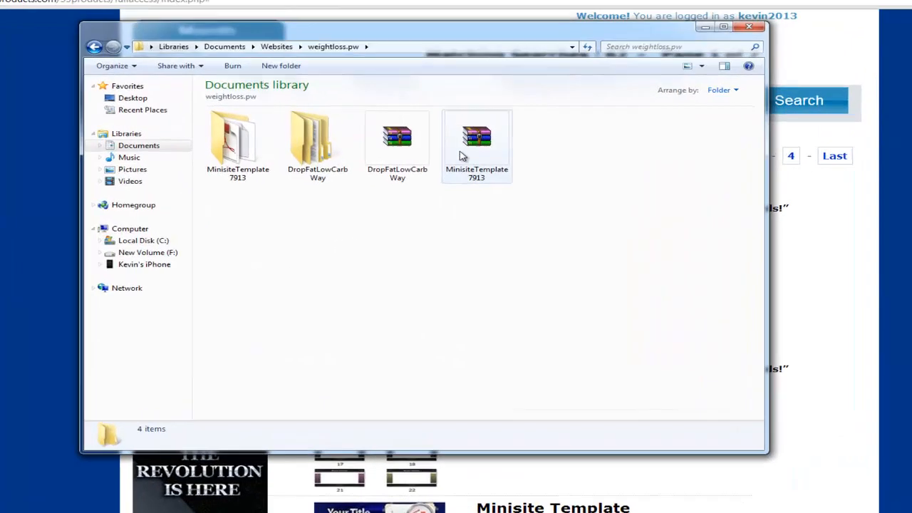
left_click(437, 142)
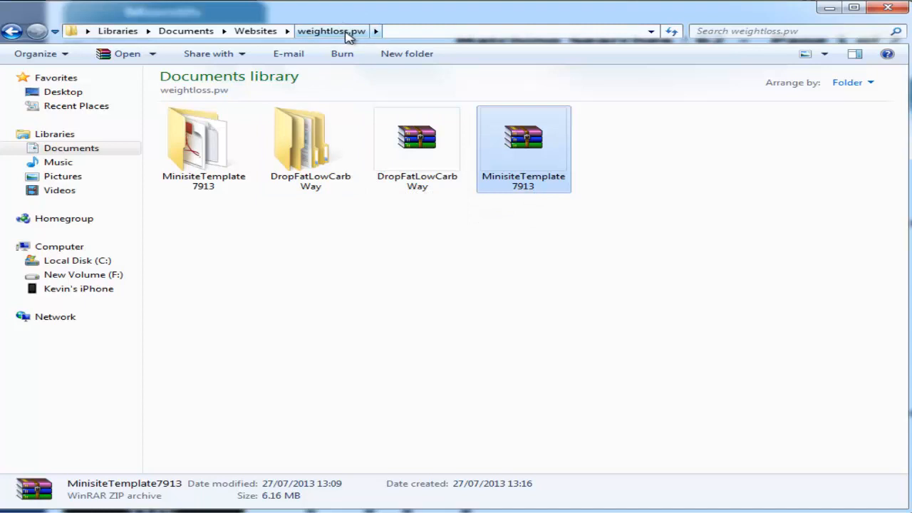
left_click(371, 267)
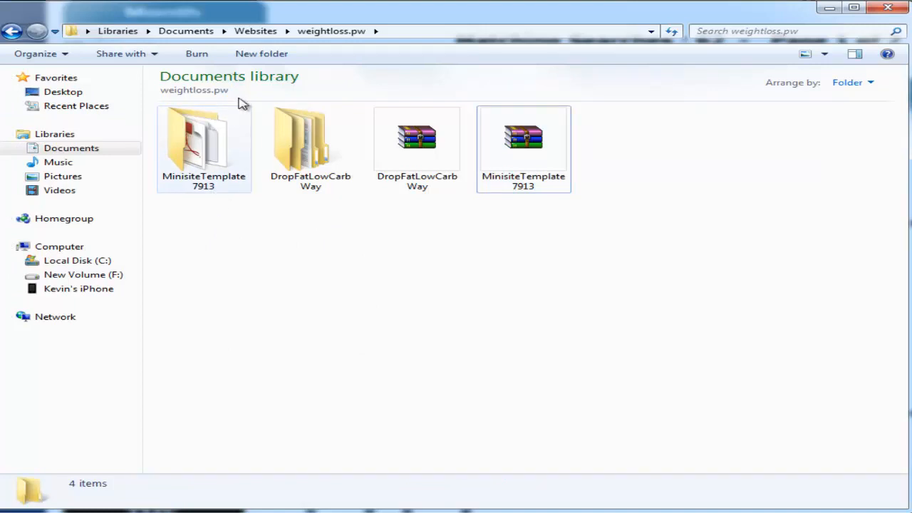
left_click(267, 54)
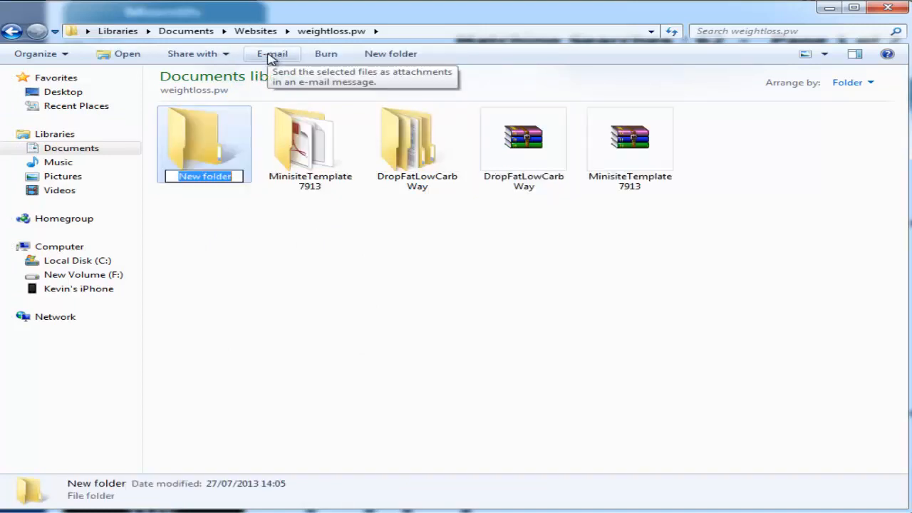
type("newsite")
key("Return")
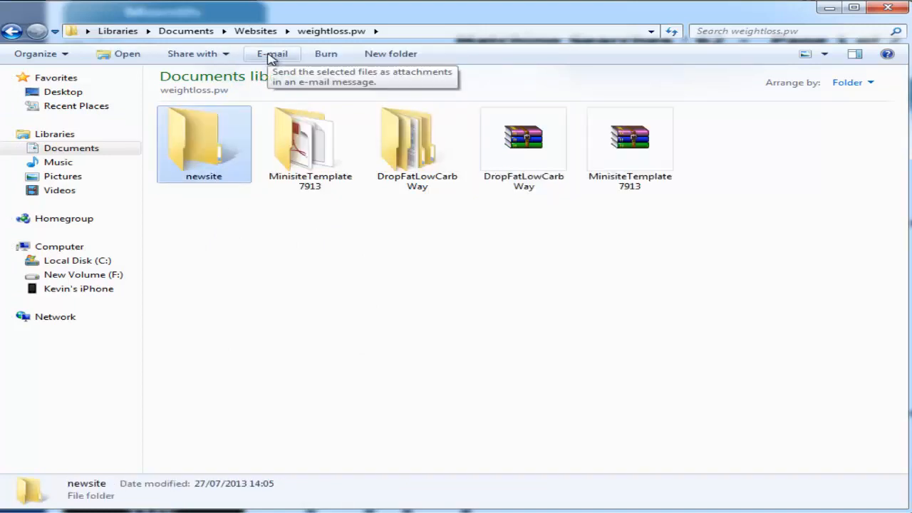
key("Return")
key("BackSpace")
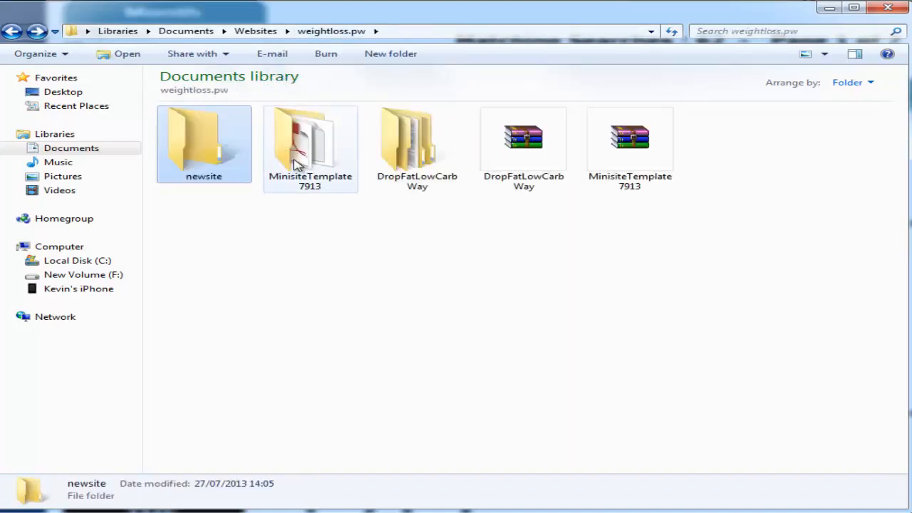
Step: Select and copy the images folder and index page from MinisiteTemplate7913 > Webpage Template
double_click(298, 164)
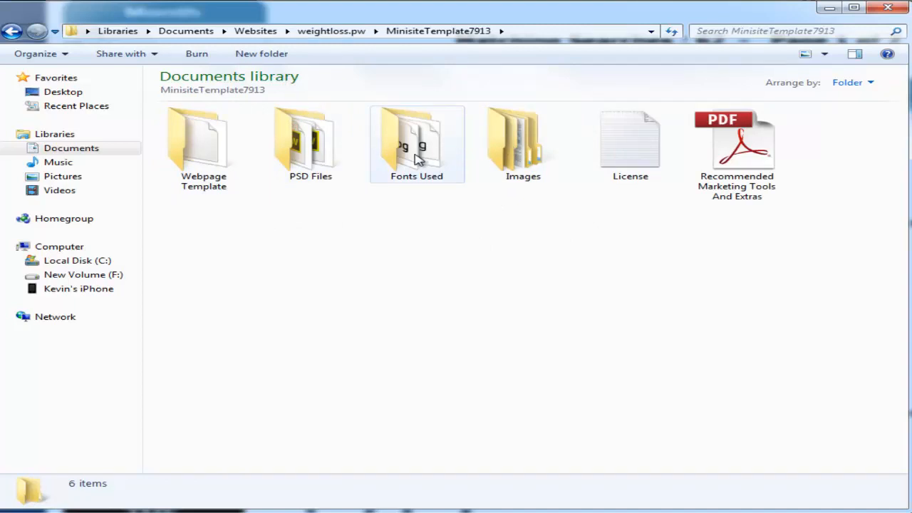
double_click(221, 159)
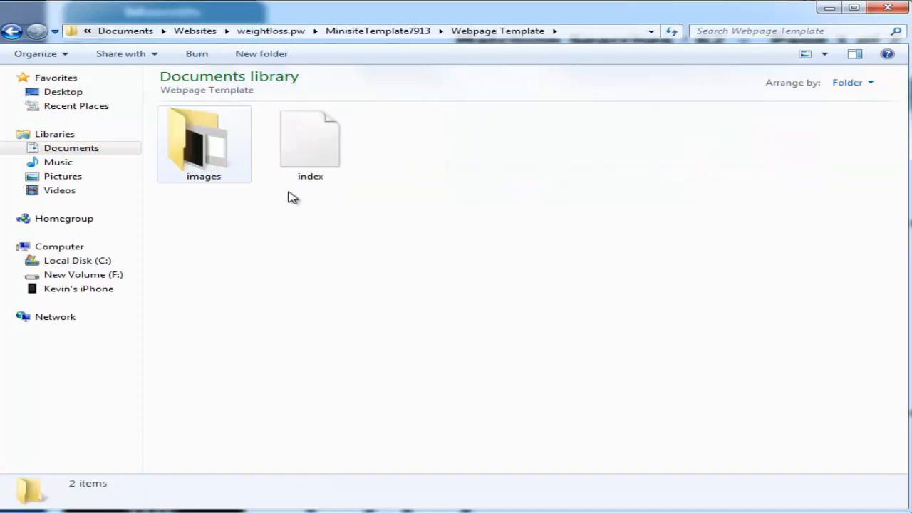
double_click(224, 154)
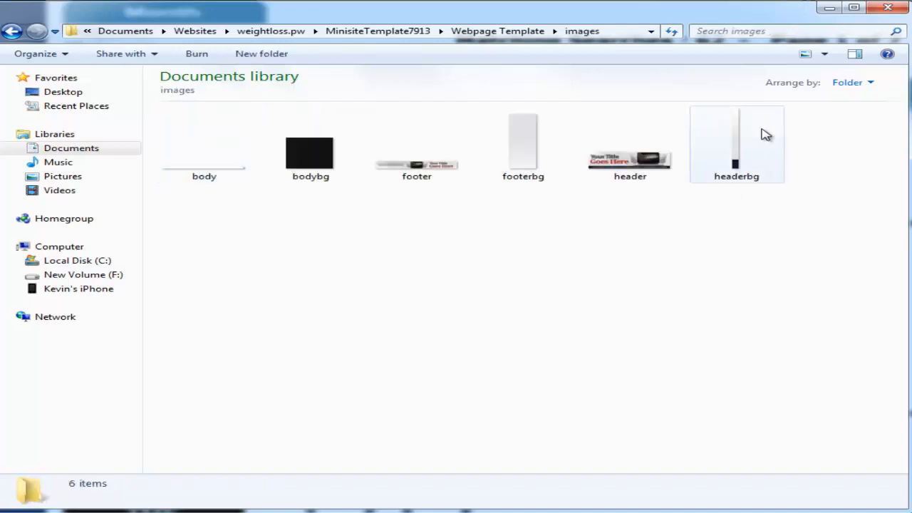
key("BackSpace")
left_click_drag(334, 244, 218, 135)
left_click(279, 32)
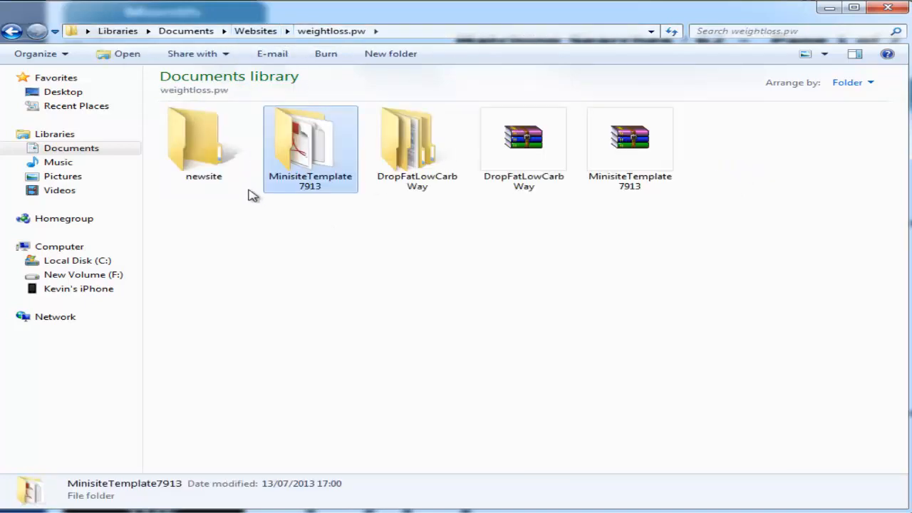
Step: Paste the template's images folder and index page into newsite
double_click(219, 154)
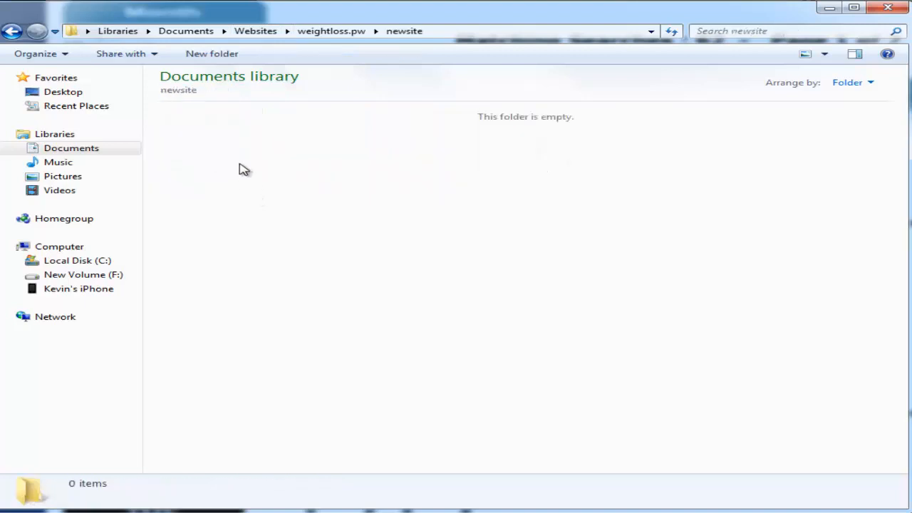
key("ctrl+v")
left_click(259, 247)
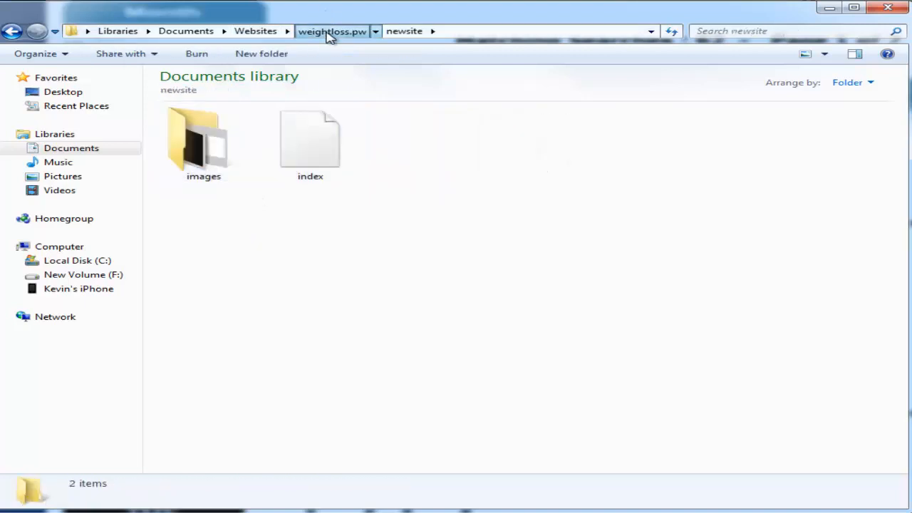
left_click(360, 32)
Step: In DropFatLowCarbWay, inspect the Ebook, Keyword Report, Tweets, Website, Promotional Videos and License Pack folders
double_click(421, 161)
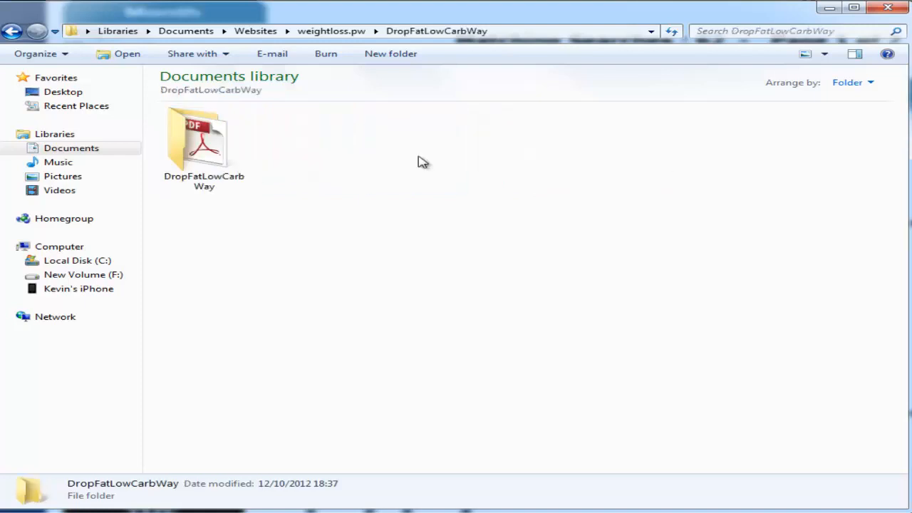
double_click(230, 174)
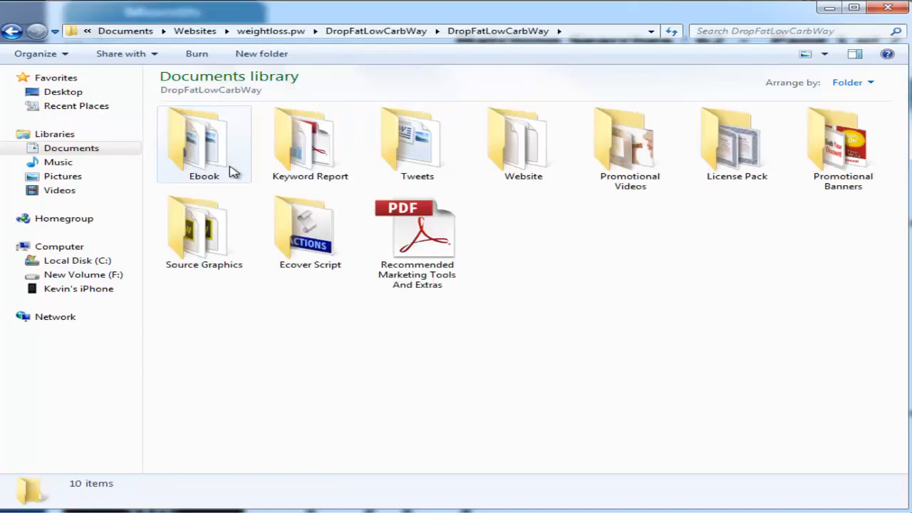
double_click(195, 155)
key("BackSpace")
double_click(313, 160)
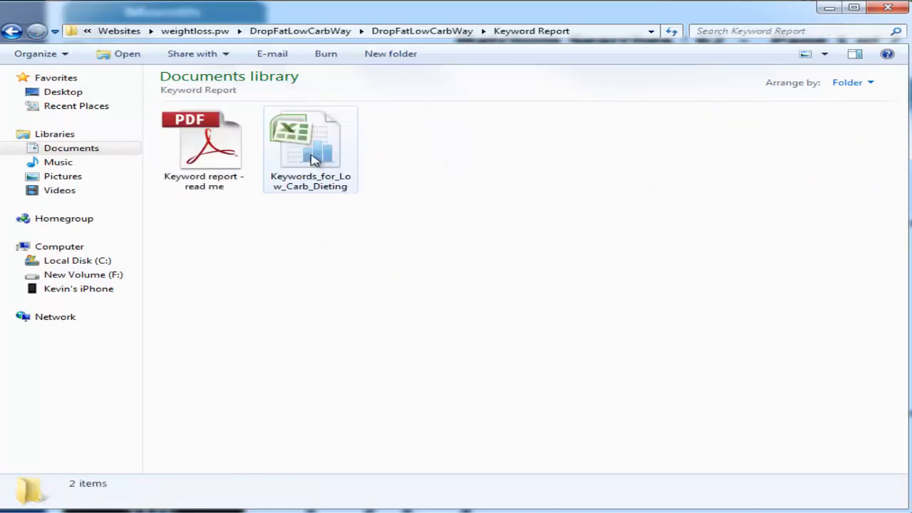
key("BackSpace")
double_click(428, 151)
key("BackSpace")
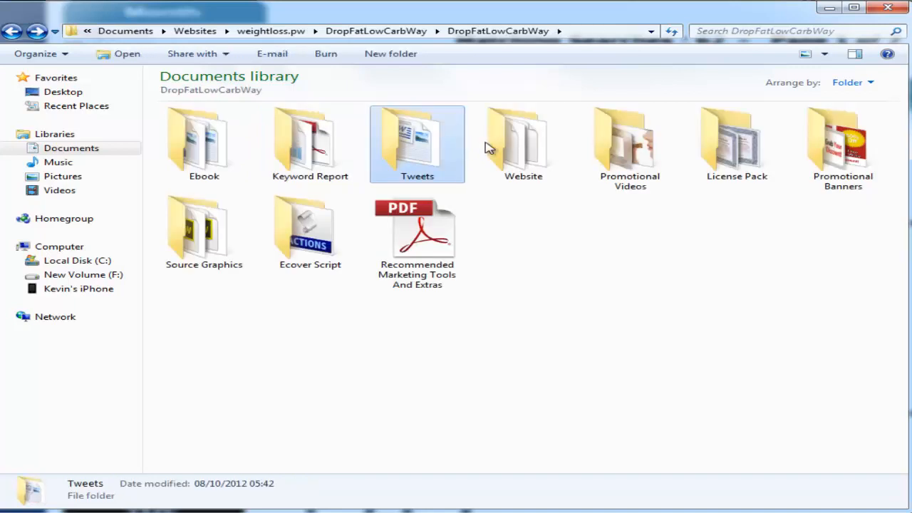
double_click(509, 142)
key("BackSpace")
double_click(635, 151)
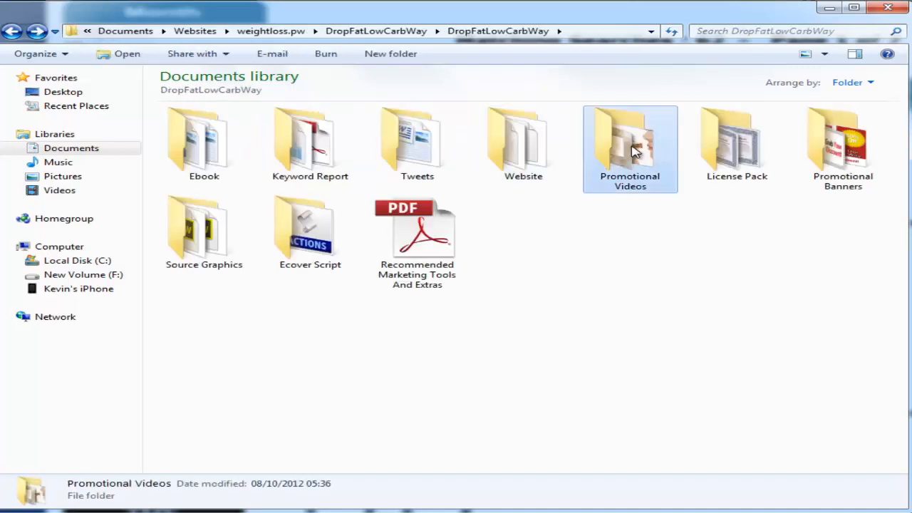
key("BackSpace")
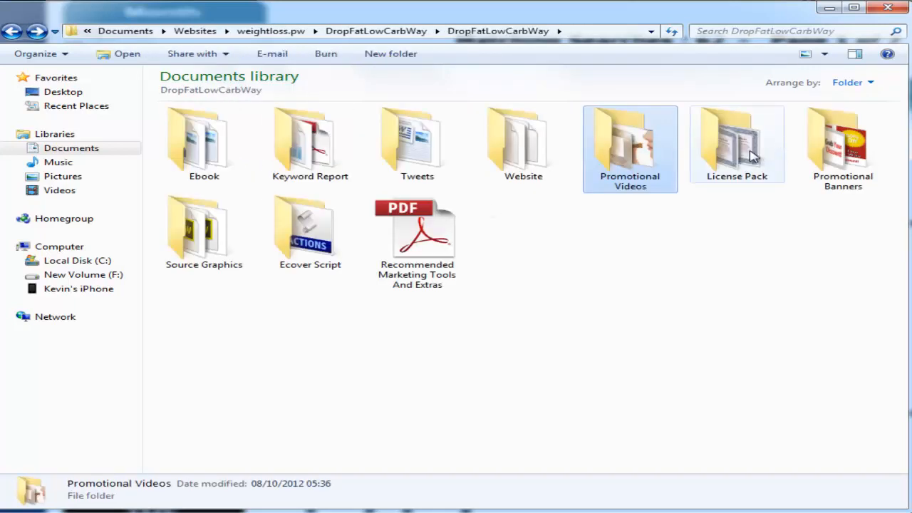
double_click(752, 153)
key("BackSpace")
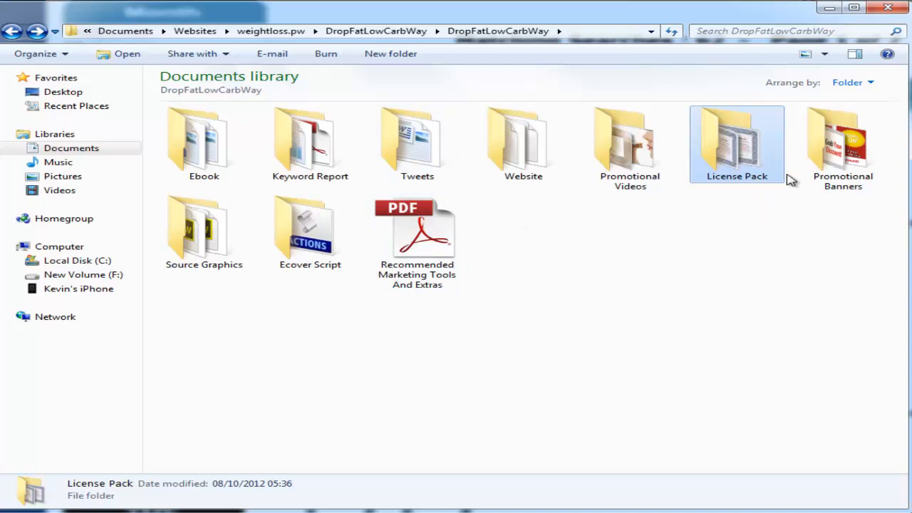
Step: Check the Promotional Banners, Source Graphics and Ecover Script folders, then open Website and select index
double_click(809, 169)
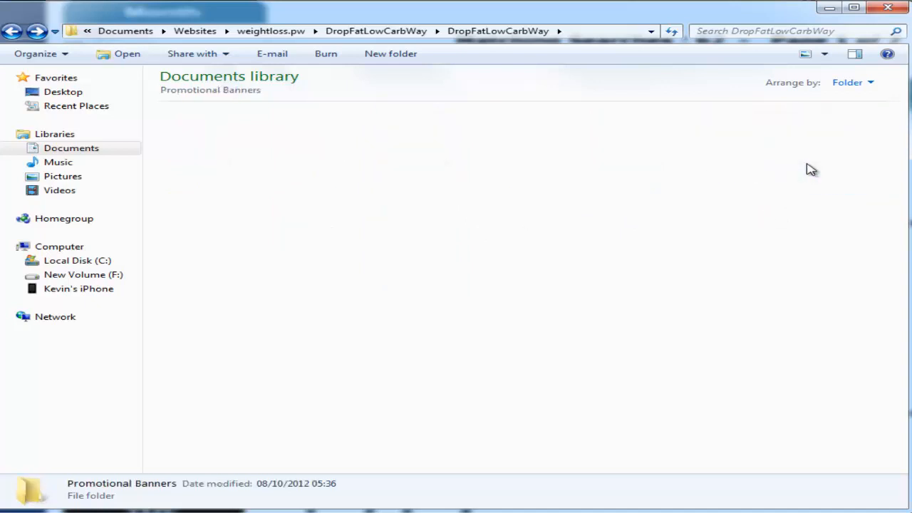
key("BackSpace")
double_click(194, 219)
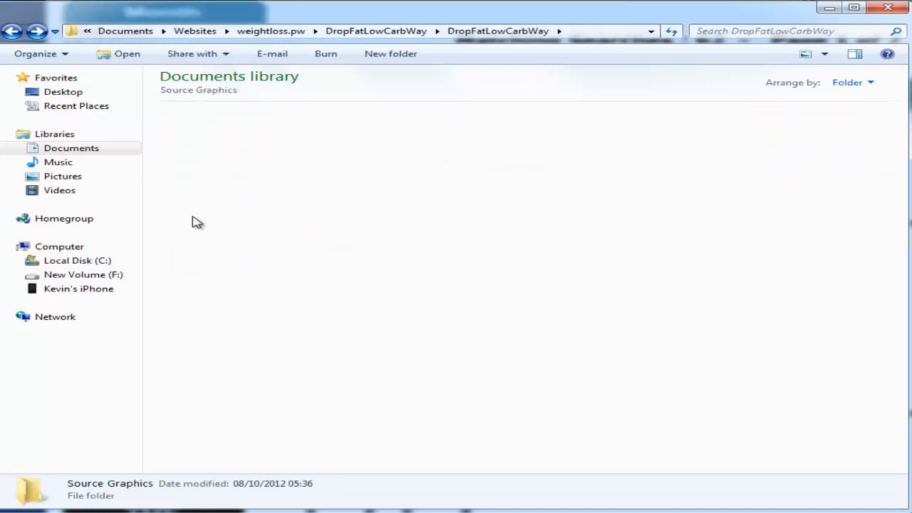
key("BackSpace")
double_click(333, 242)
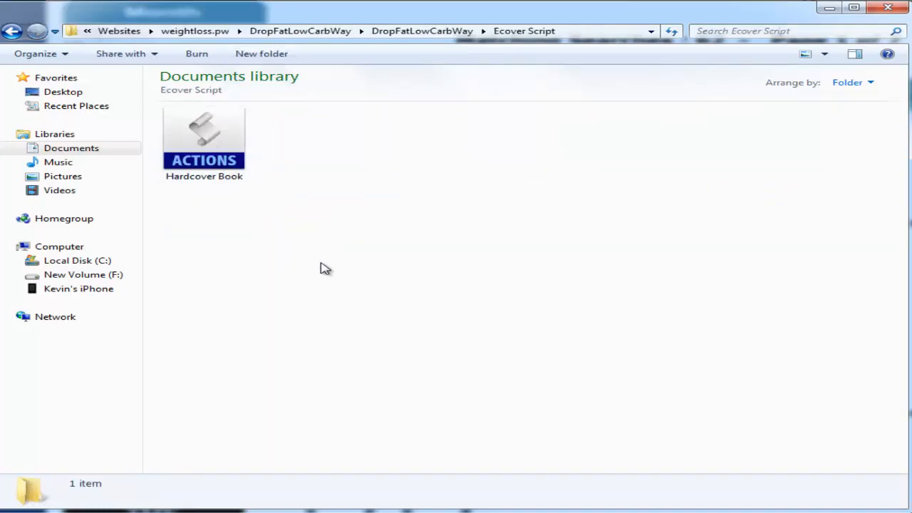
key("BackSpace")
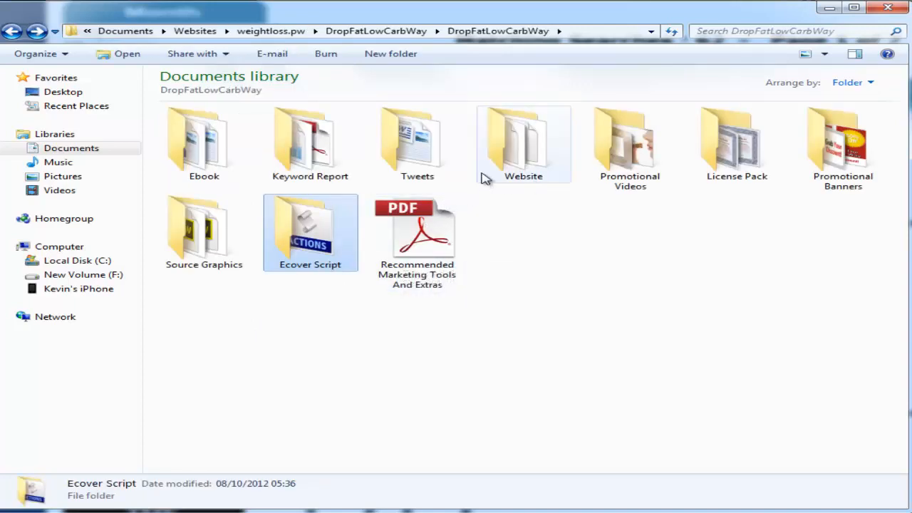
double_click(533, 142)
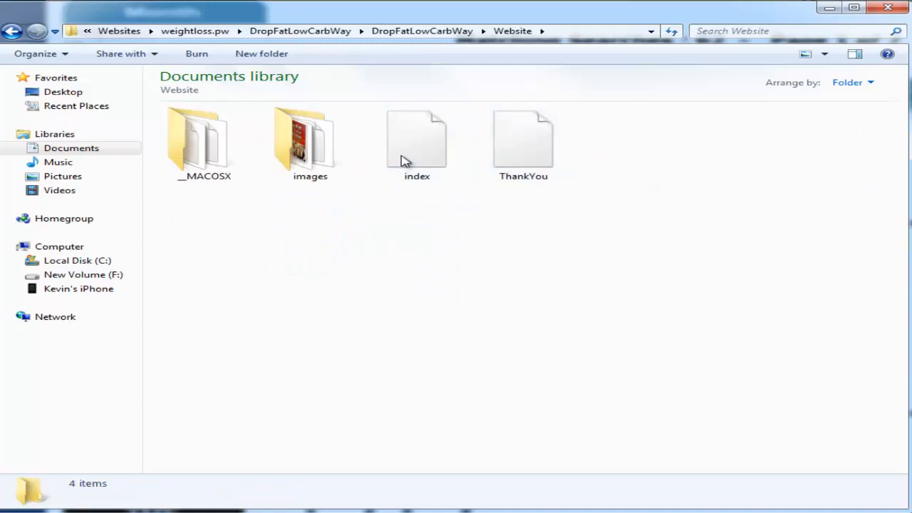
left_click(431, 180)
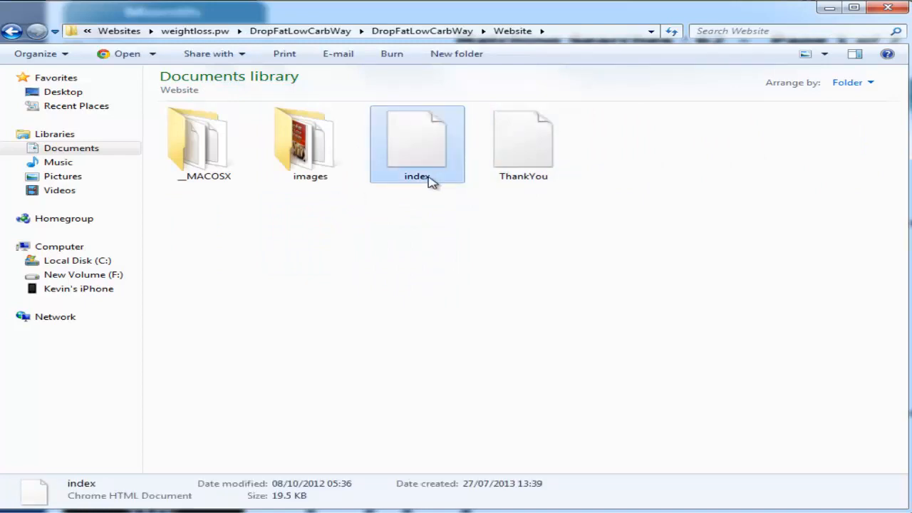
Step: Rename the product's index page to indexorginal and select it with images and ThankYou
left_click(432, 179)
type("orginal")
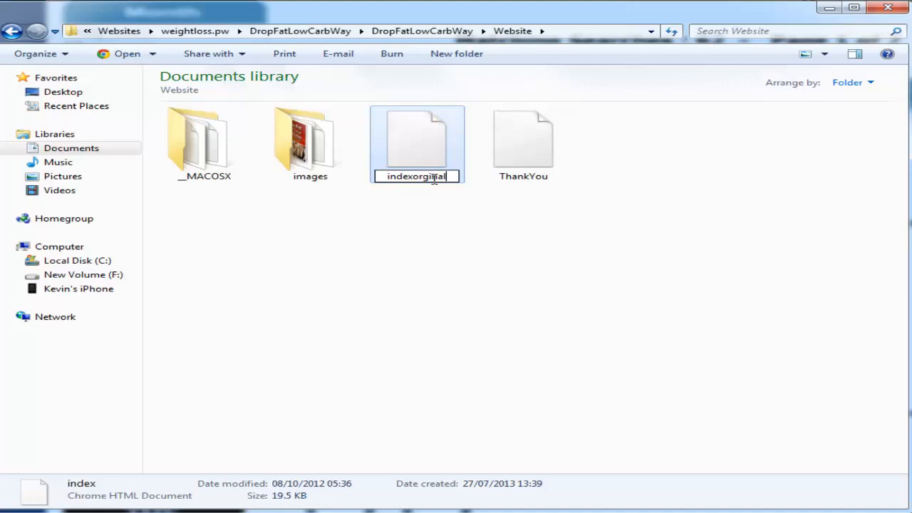
key("Return")
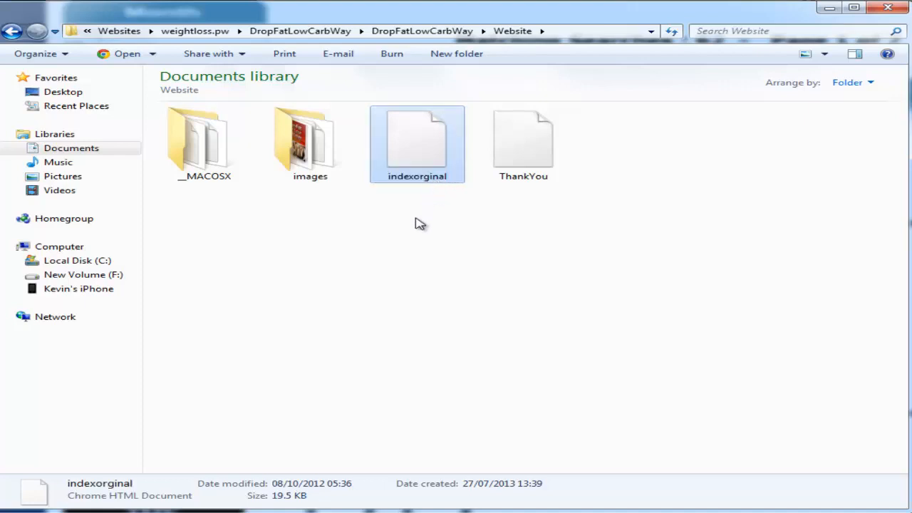
left_click_drag(447, 198, 413, 182)
left_click_drag(321, 164, 312, 167)
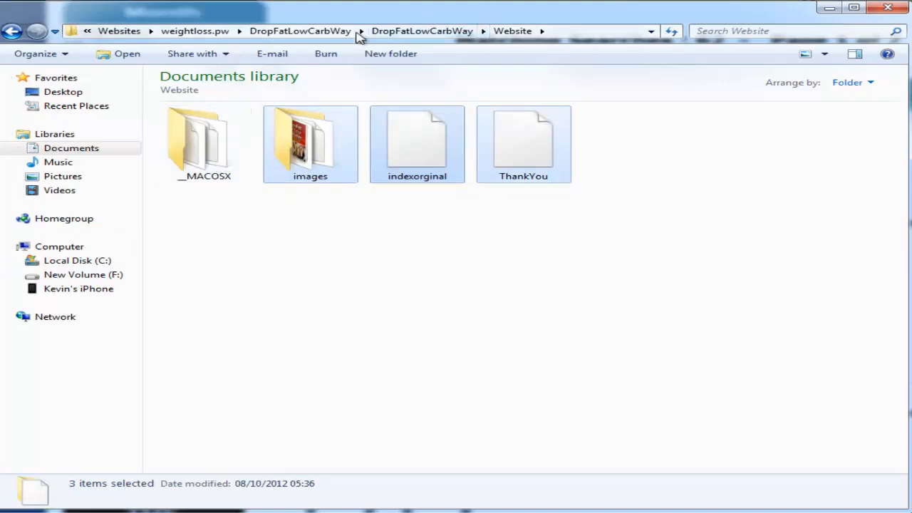
Step: Select and copy images2, indexorginal and ThankYou from the product's Website folder
left_click(218, 33)
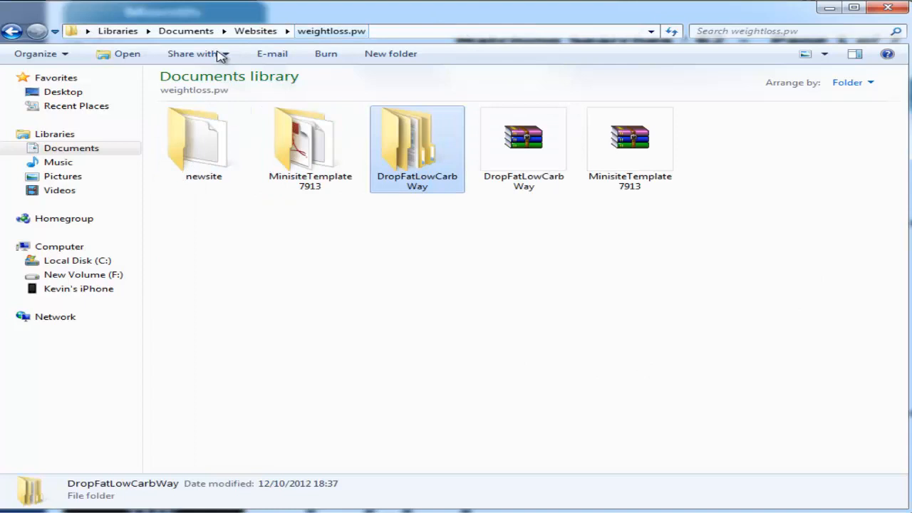
double_click(208, 160)
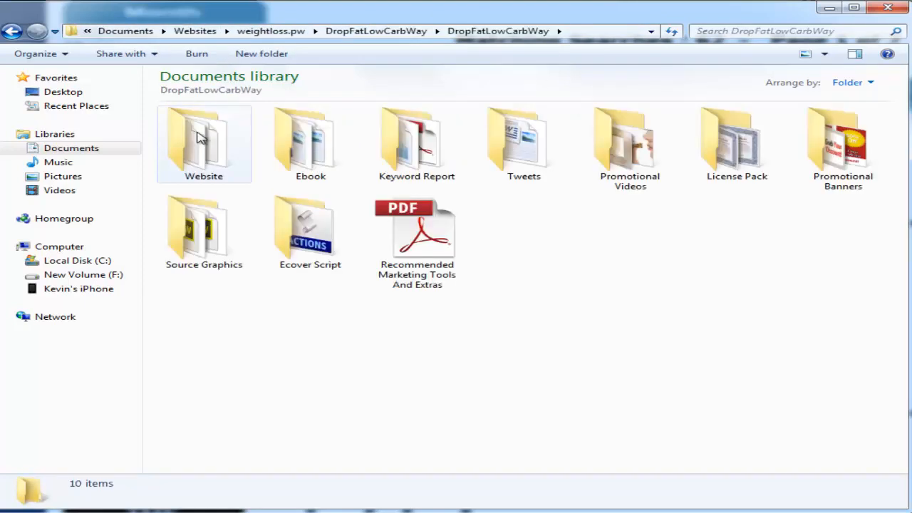
double_click(203, 147)
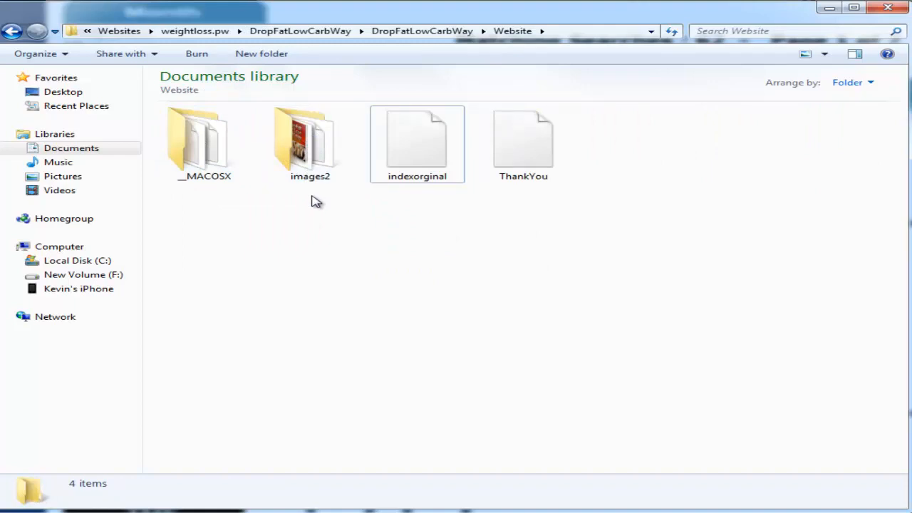
left_click(333, 180)
left_click_drag(574, 286, 335, 153)
left_click(278, 30)
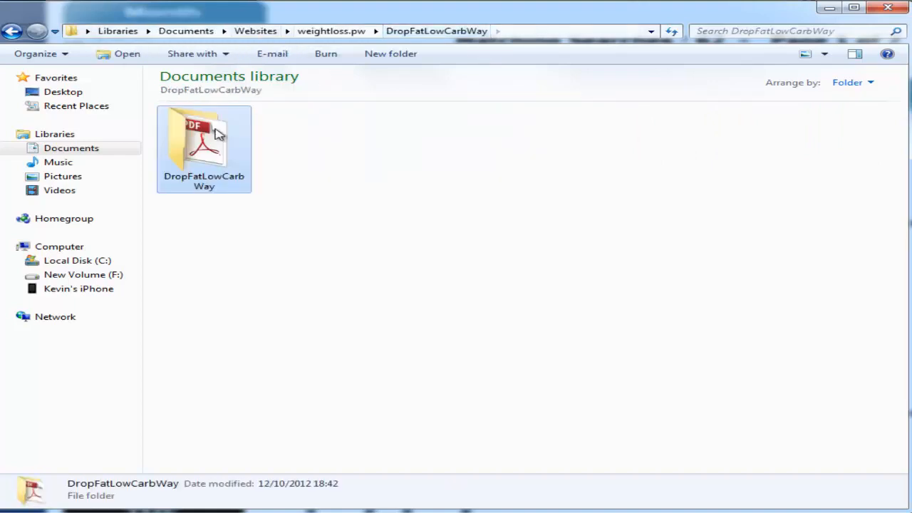
Step: Paste images2, indexorginal and ThankYou into newsite, replacing the existing copies
left_click(331, 32)
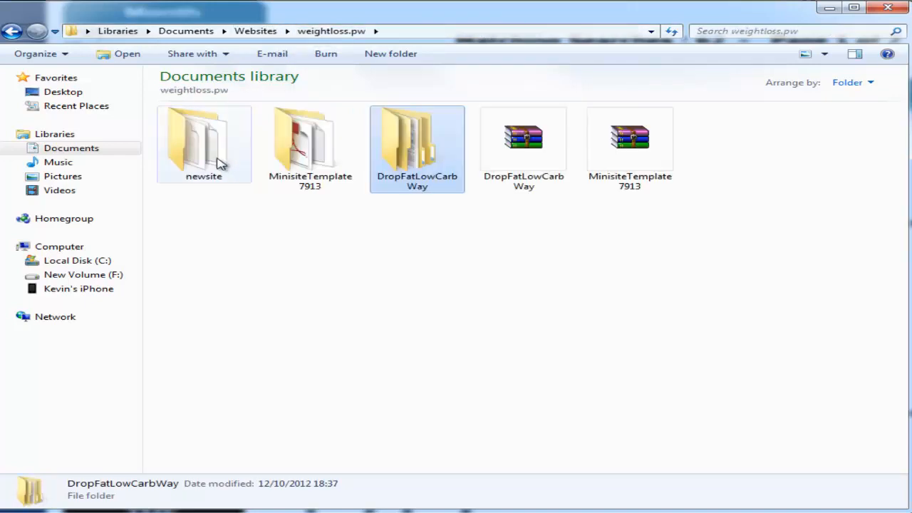
double_click(221, 163)
key("ctrl+v")
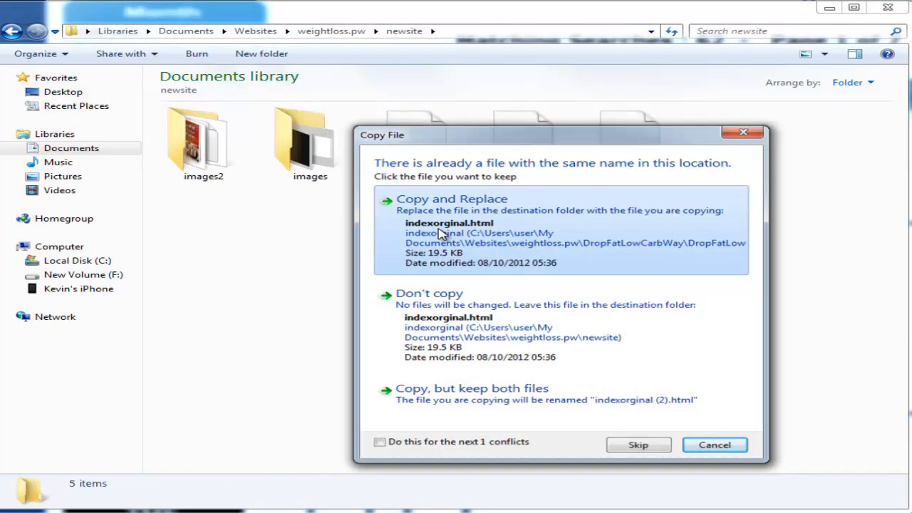
left_click(441, 236)
left_click(446, 240)
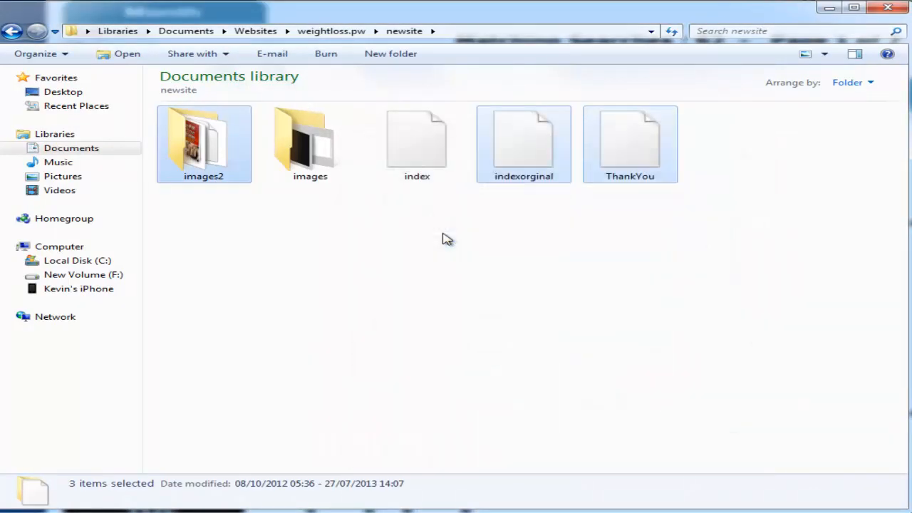
left_click(443, 253)
Step: Check the index, indexorginal and ThankYou files and the contents of images and images2
left_click(418, 141)
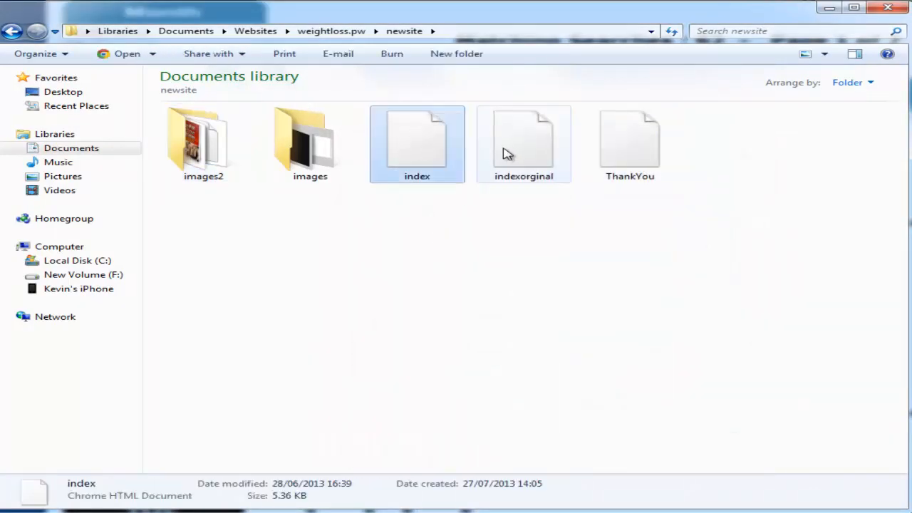
left_click(511, 153)
left_click(612, 152)
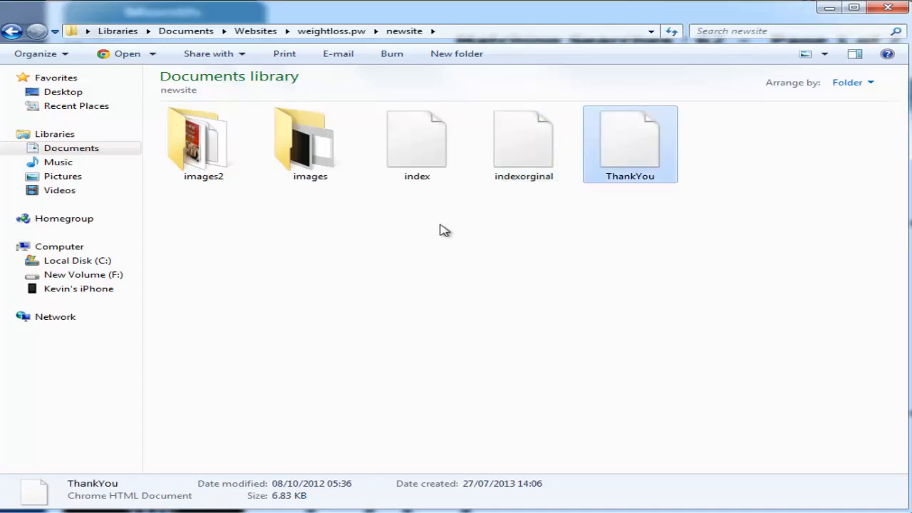
double_click(333, 131)
key("BackSpace")
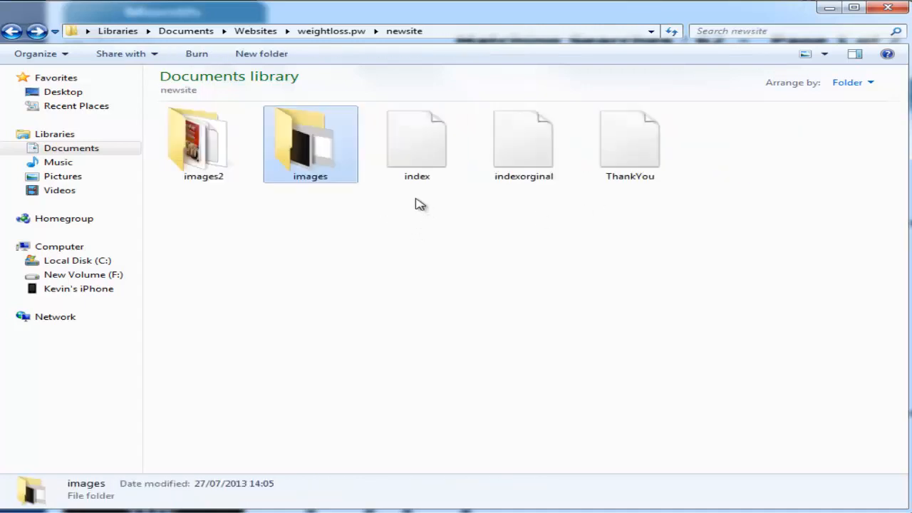
double_click(203, 174)
key("BackSpace")
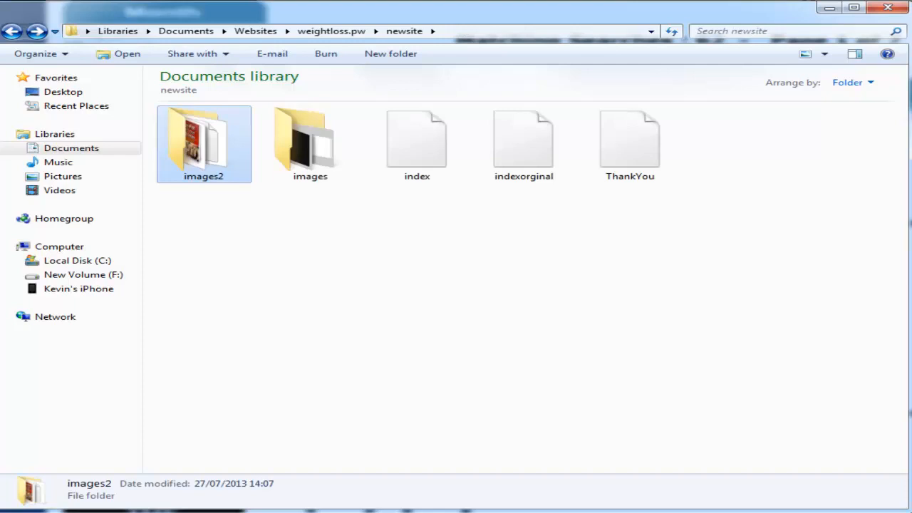
Step: Open the newsite index page with Adobe Dreamweaver CS6
left_click(484, 255)
right_click(415, 173)
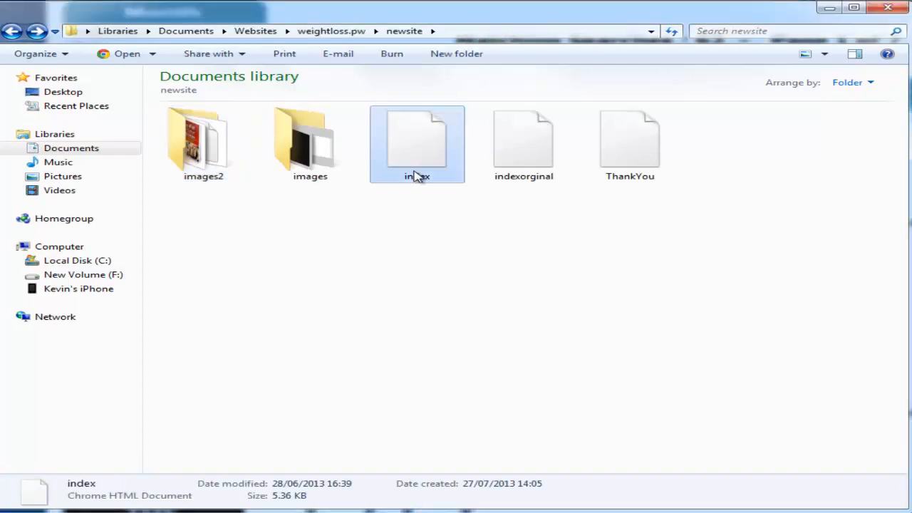
mouse_move(661, 268)
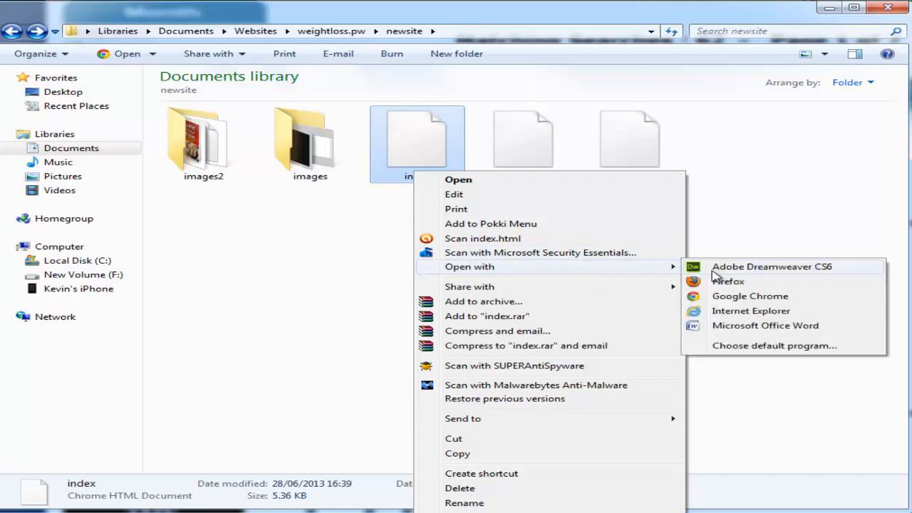
left_click(716, 274)
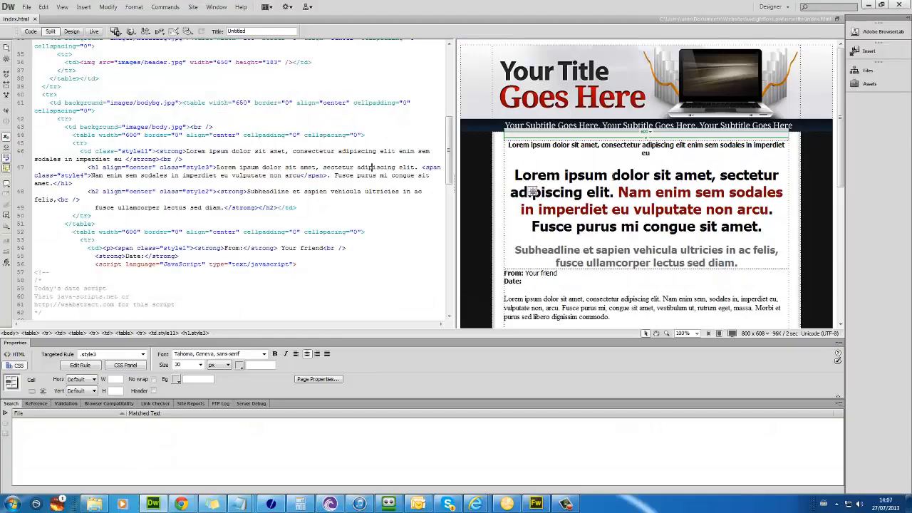
Step: Open indexorginal.html in Dreamweaver alongside index.html
left_click(101, 506)
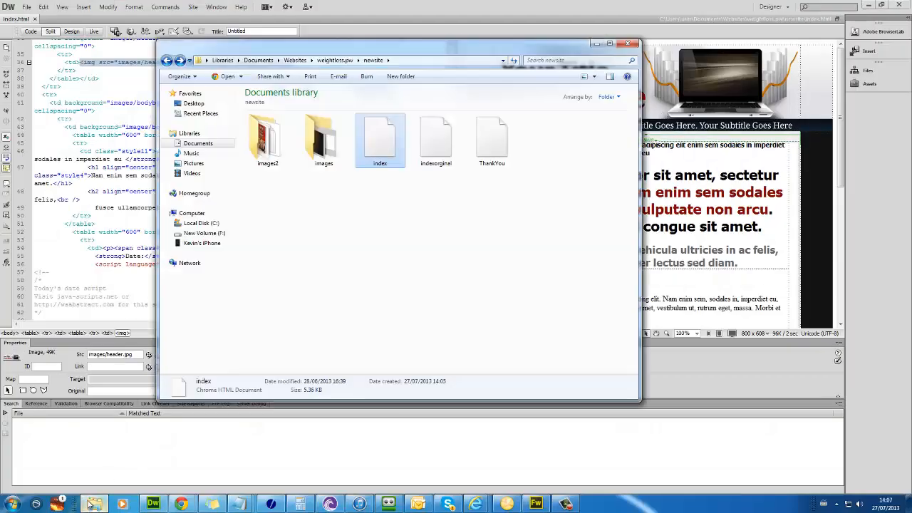
left_click(321, 220)
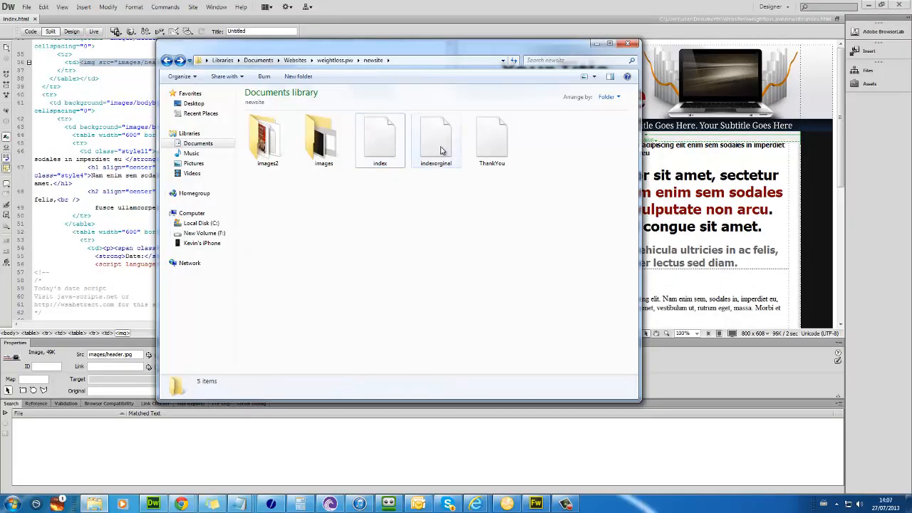
left_click(438, 143)
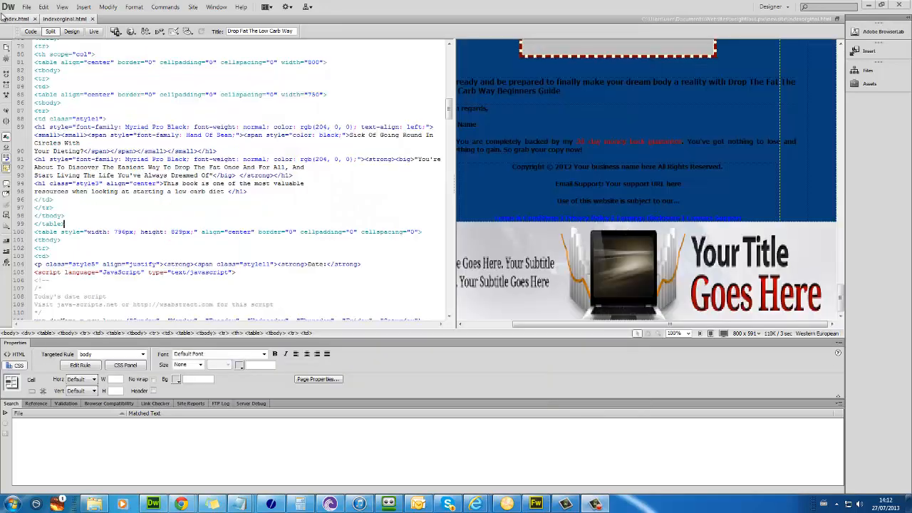
left_click(16, 18)
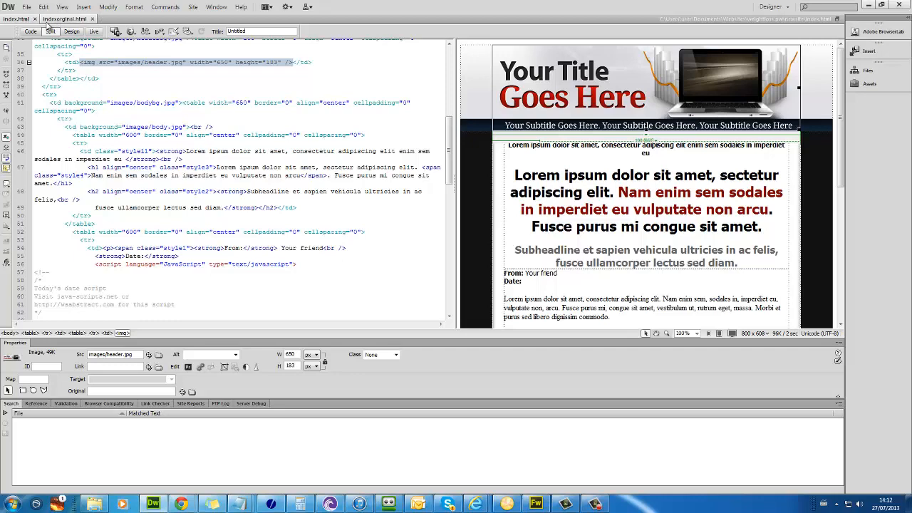
left_click(52, 19)
Step: Point the footer image source to images2/footer.jpg and refresh to show the Drop Fat footer
left_click(617, 183)
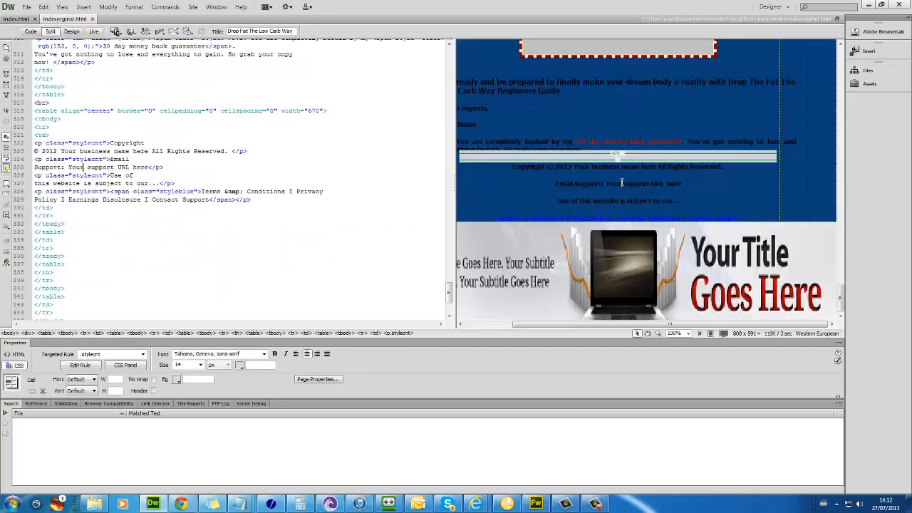
scroll(688, 307, "left", 2)
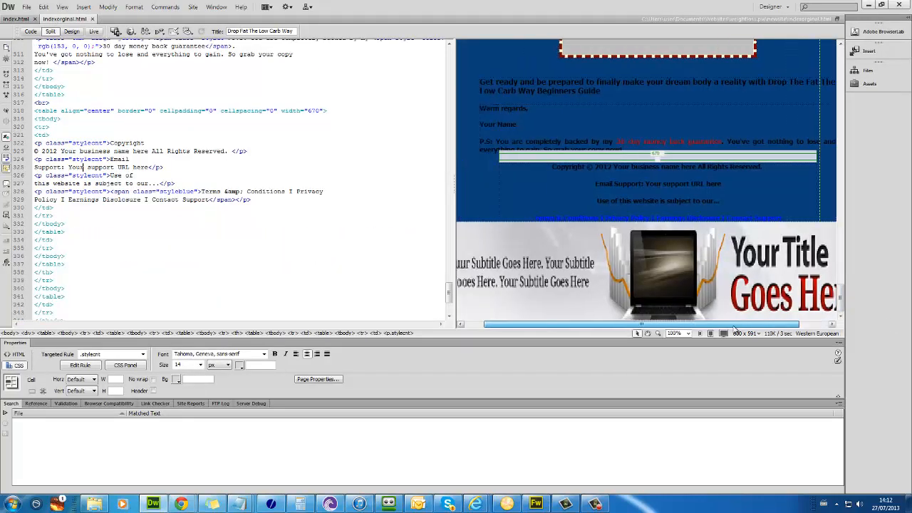
left_click(690, 302)
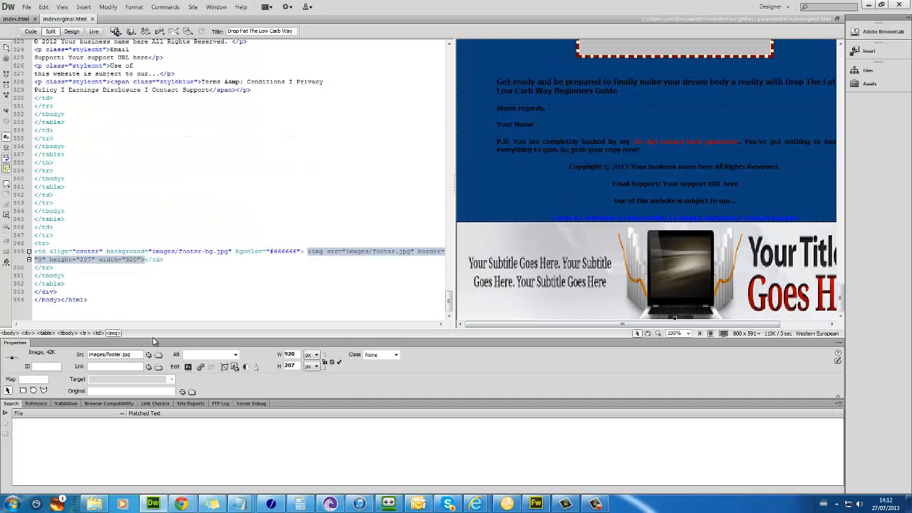
left_click(357, 246)
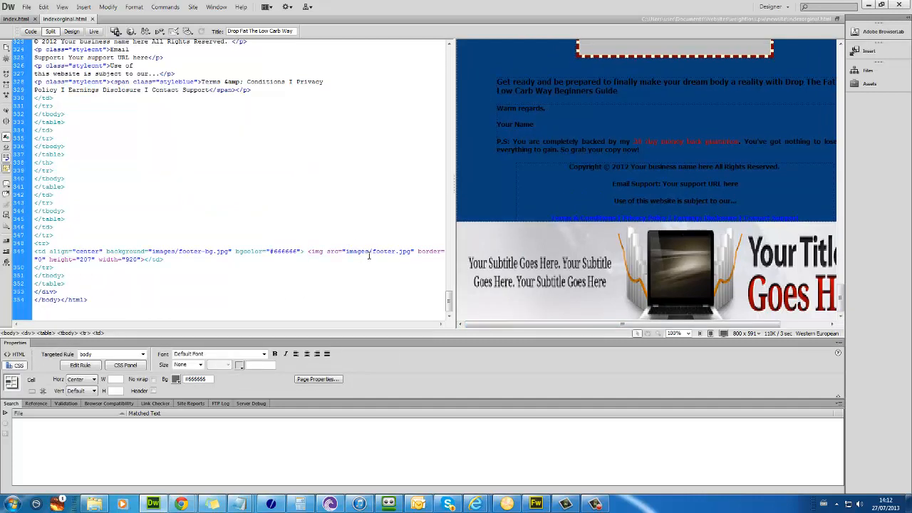
left_click(369, 252)
type("1")
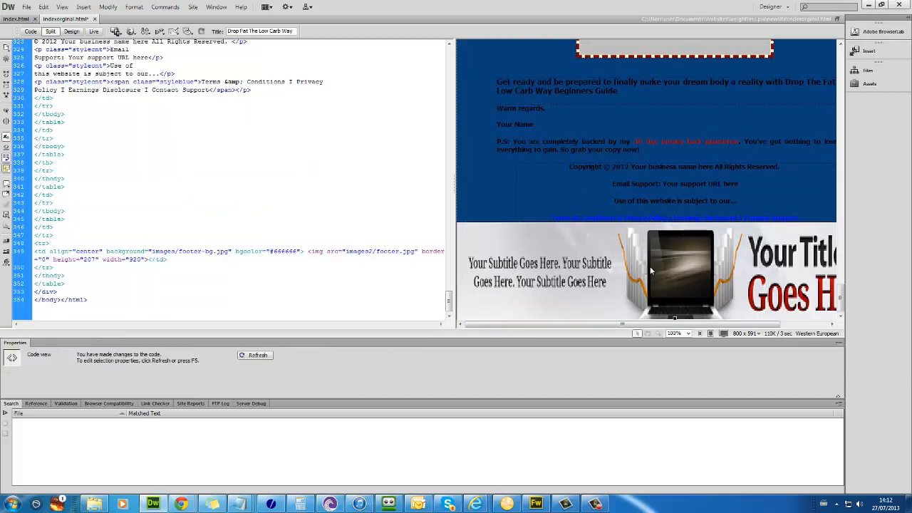
left_click(650, 266)
left_click(626, 289)
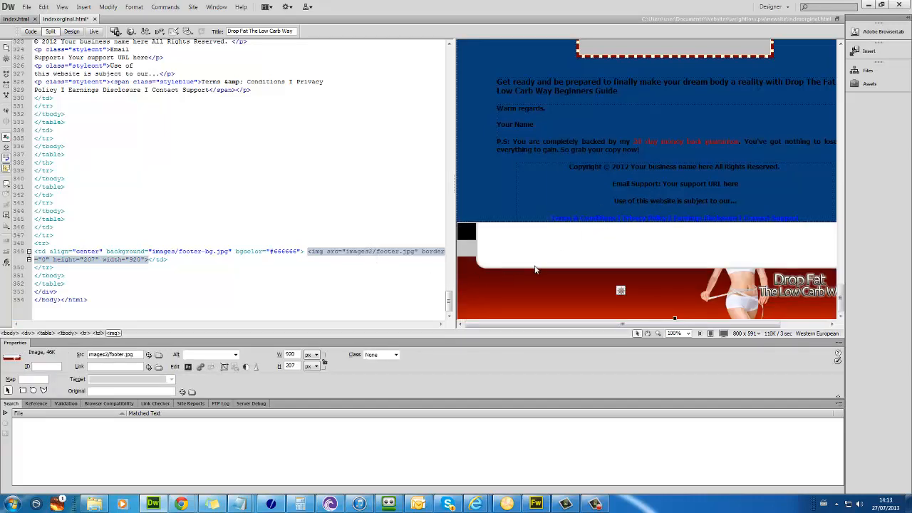
Step: Revert the footer image path to images/footer.jpg and refresh the view
left_click(374, 252)
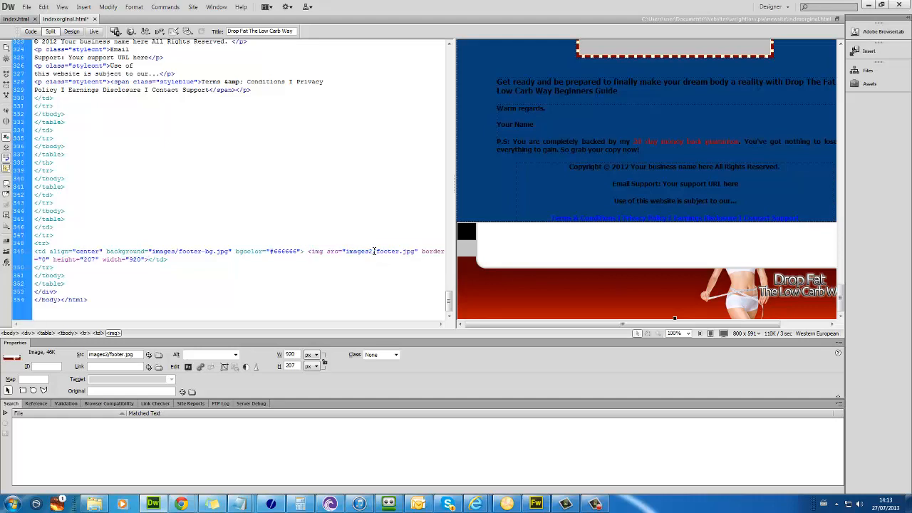
key("BackSpace")
left_click(556, 216)
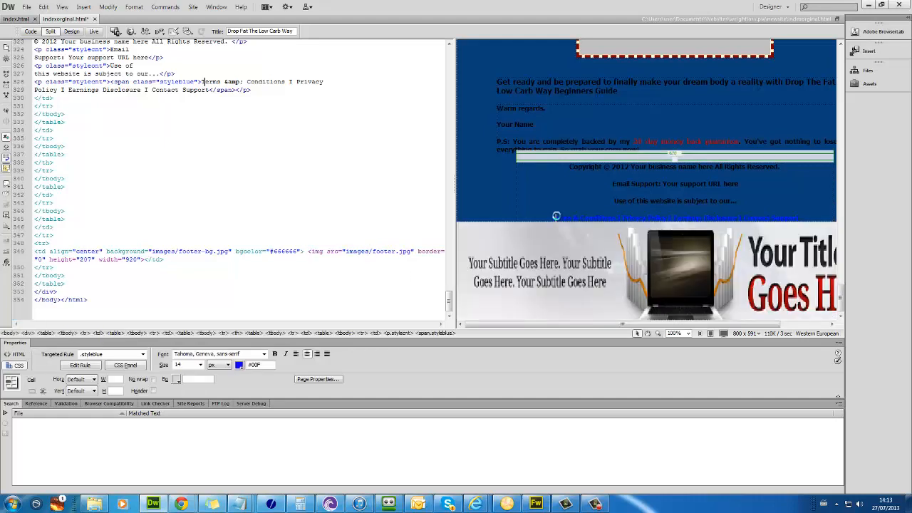
left_click(620, 270)
scroll(713, 214, "up", 10)
left_click(787, 236)
scroll(787, 237, "up", 5)
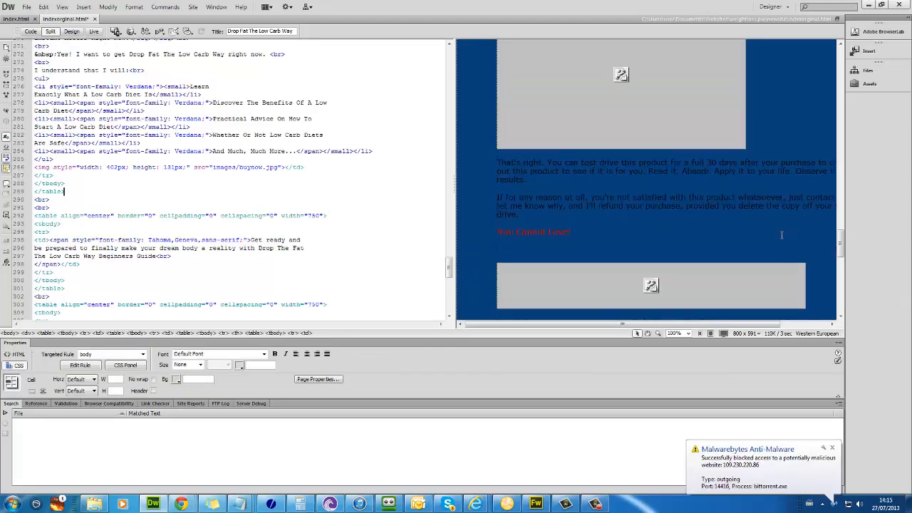
Step: On index.html, delete the lorem ipsum body paragraphs, including the Risus, Maecenas and P.S. text
left_click(13, 19)
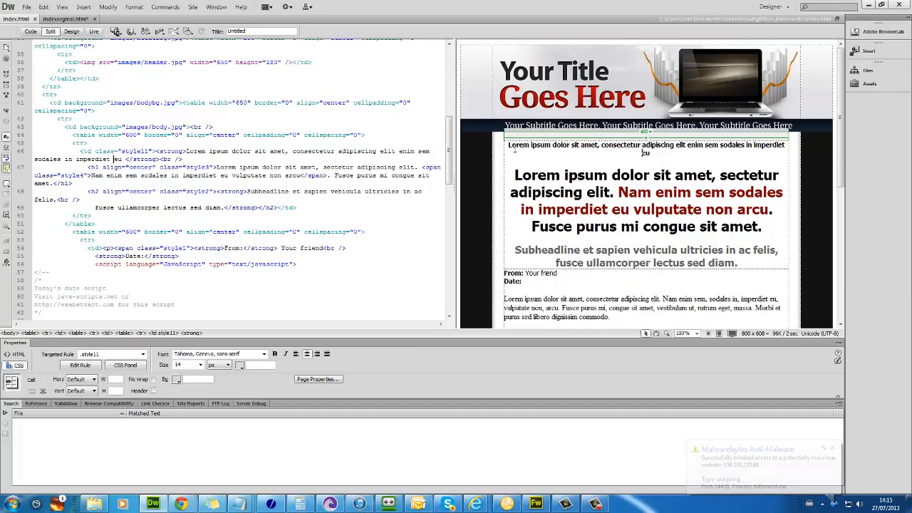
scroll(624, 99, "down", 3)
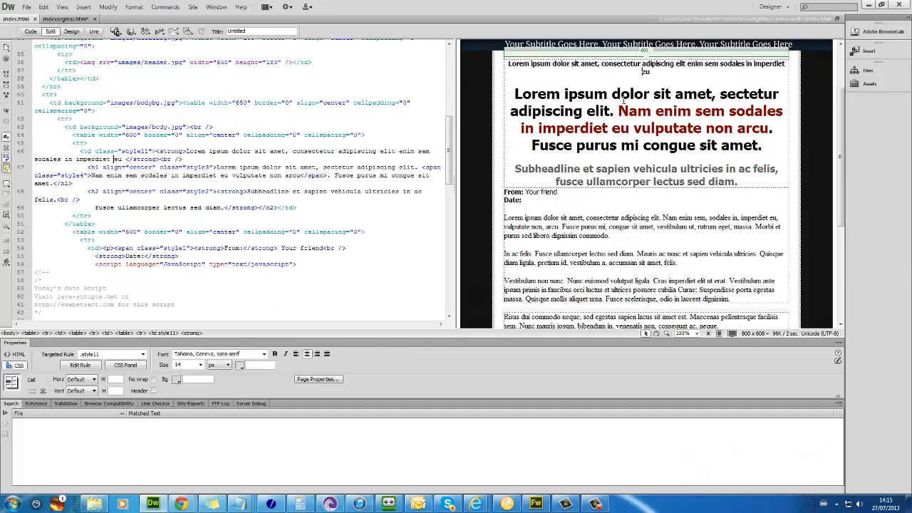
left_click(622, 97)
scroll(622, 74, "down", 2)
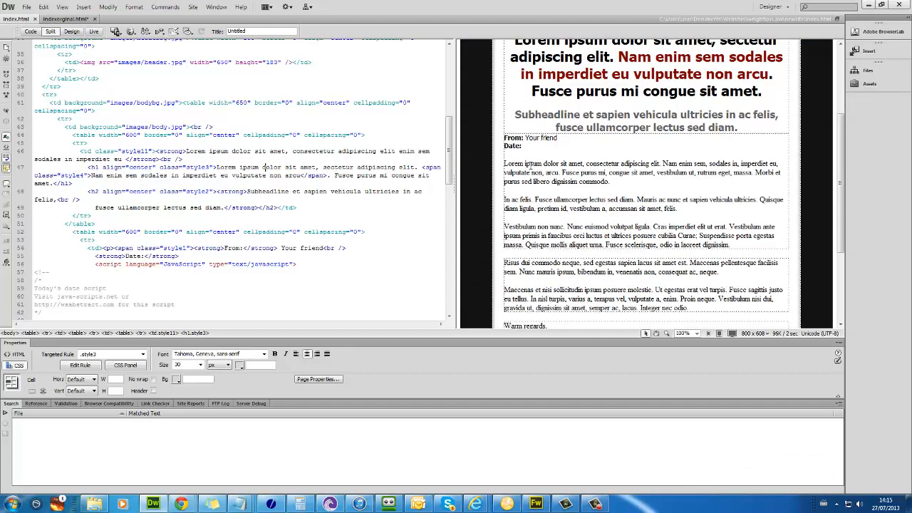
left_click_drag(530, 164, 683, 243)
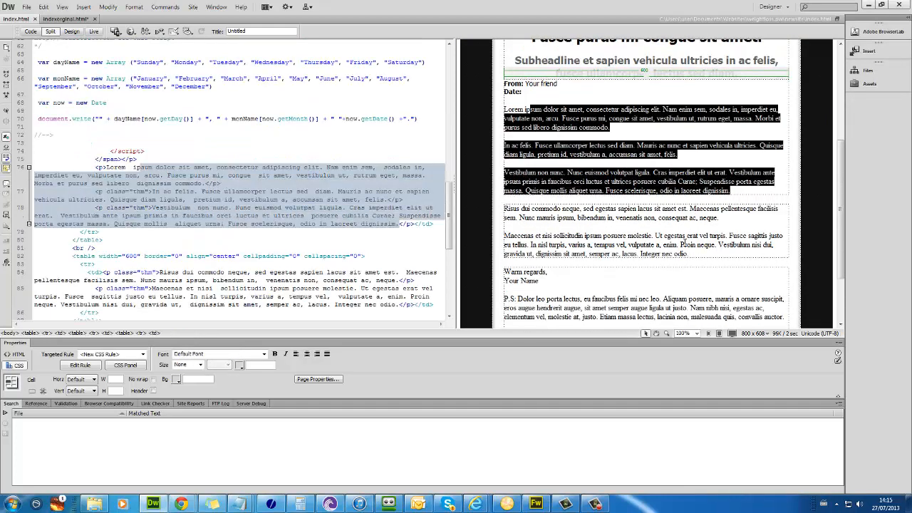
key("Delete")
left_click_drag(571, 201, 618, 250)
key("Delete")
Step: Delete most of the placeholder headline and top line, then go back to indexorginal.html
scroll(600, 262, "up", 3)
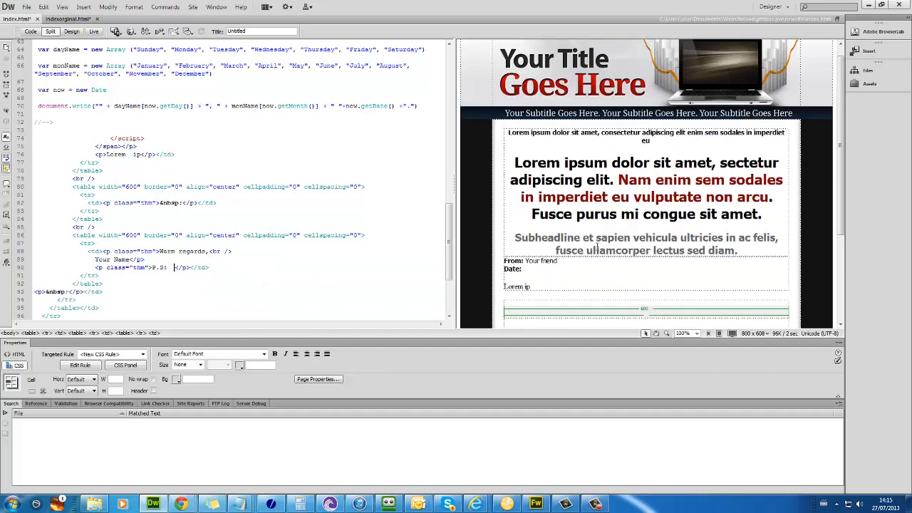
left_click_drag(526, 161, 646, 187)
key("Delete")
key("Delete")
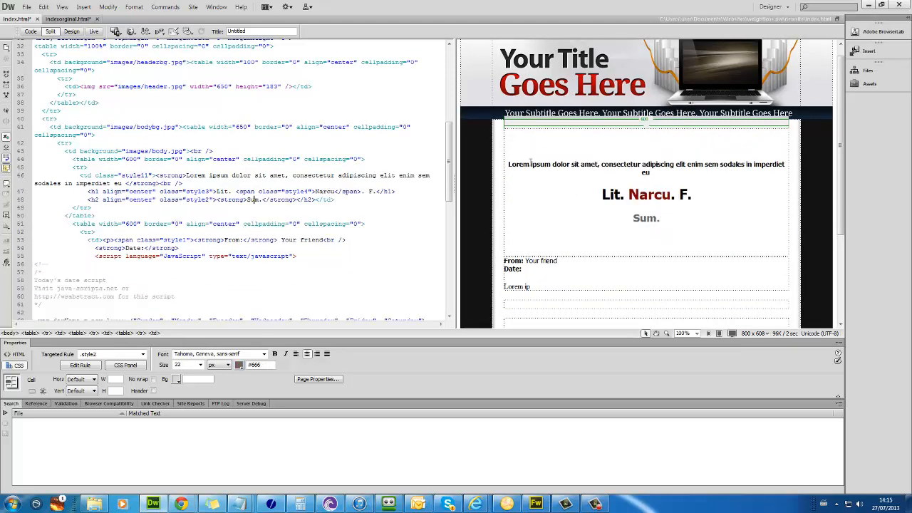
left_click_drag(529, 163, 779, 162)
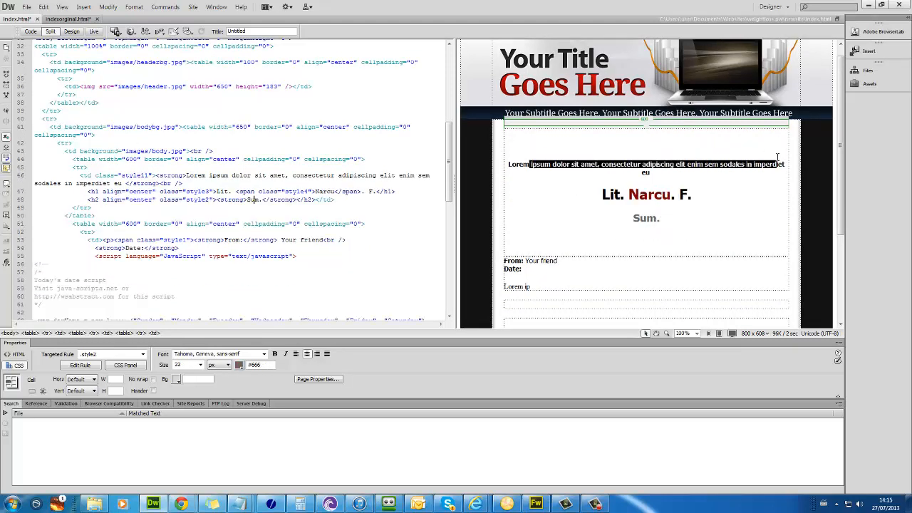
key("Delete")
left_click(645, 174)
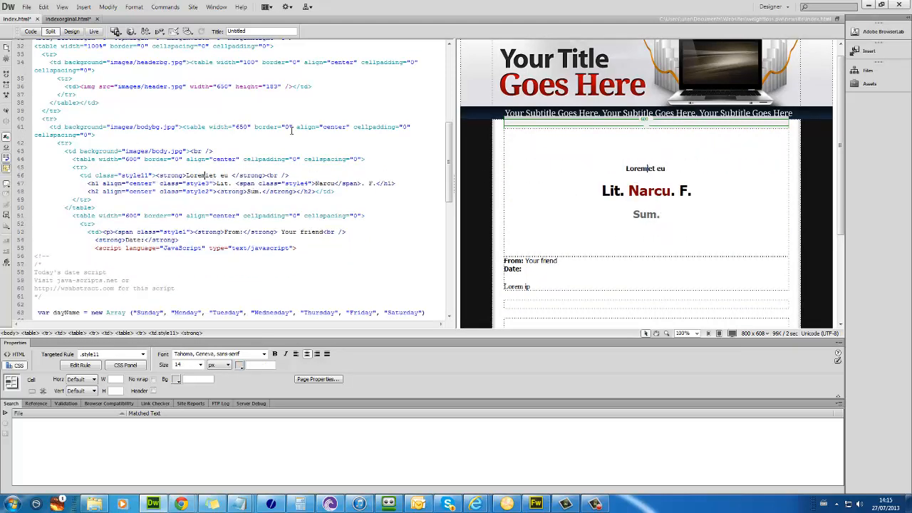
left_click(70, 19)
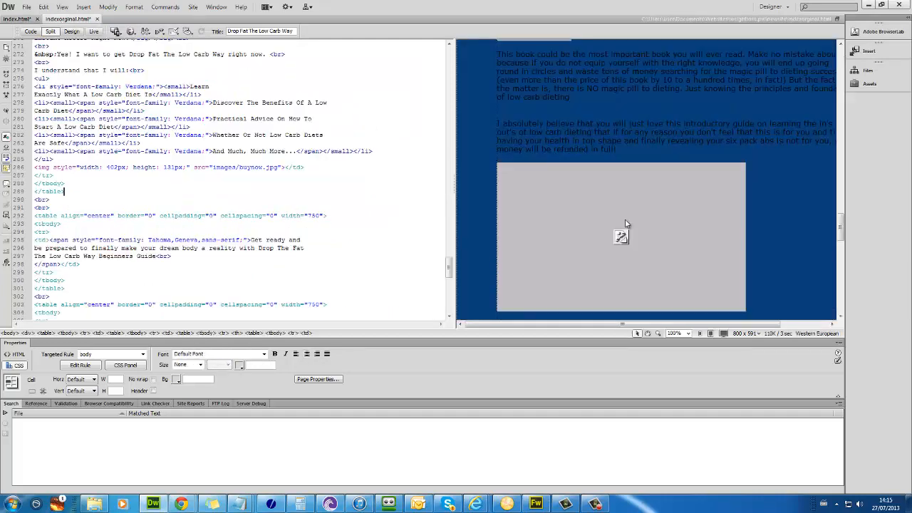
Step: Copy the original's dieting question and paste it over index.html's 'Lodales in imperdiet eu' placeholder
left_click_drag(841, 230, 841, 68)
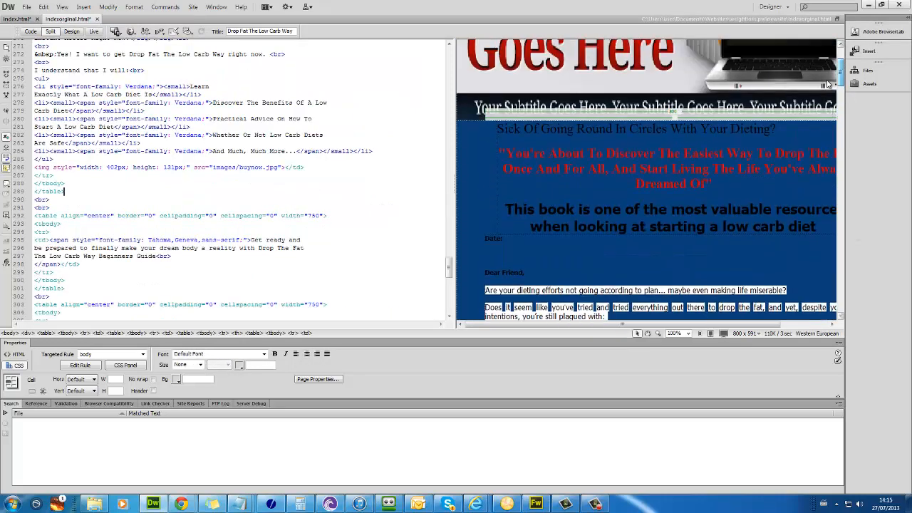
left_click(621, 178)
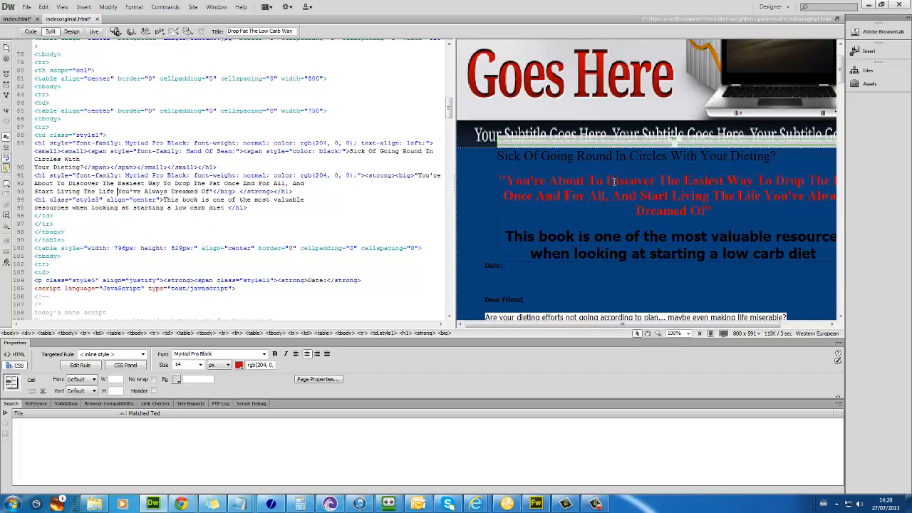
left_click(543, 156)
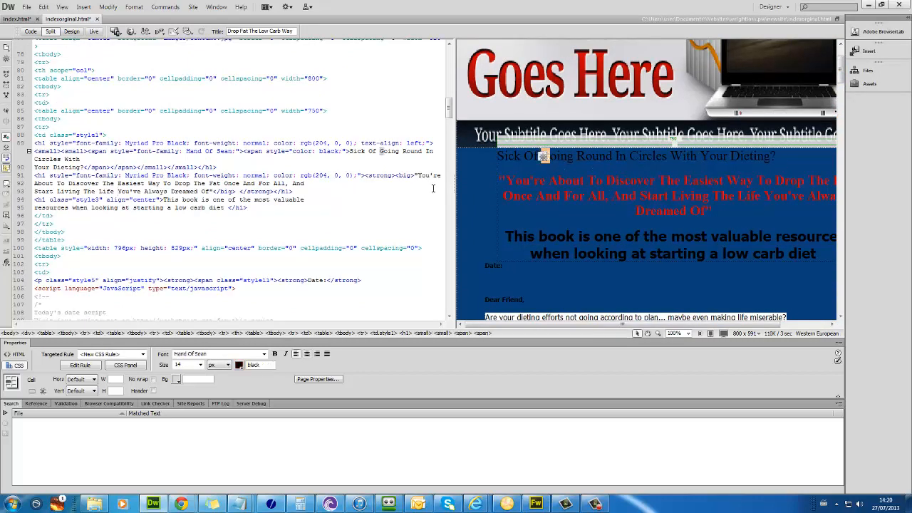
left_click(577, 162)
key("Left")
key("Left")
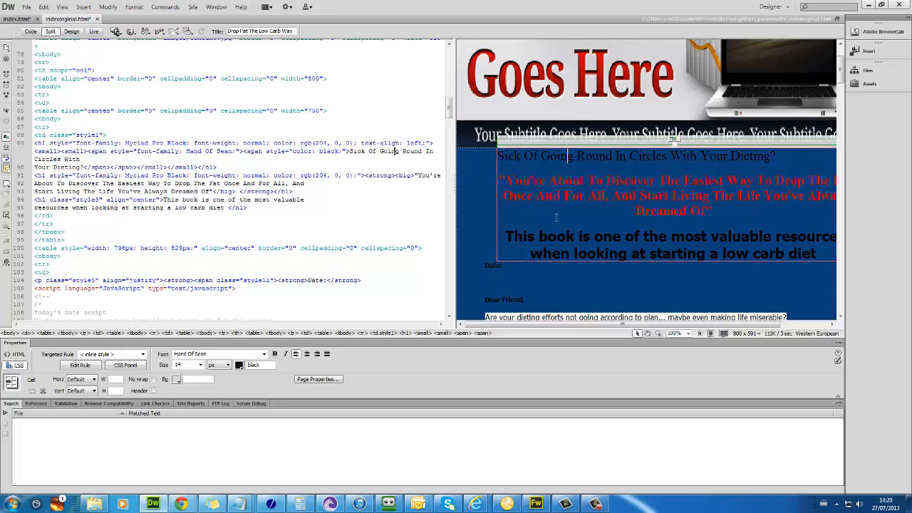
left_click(370, 159)
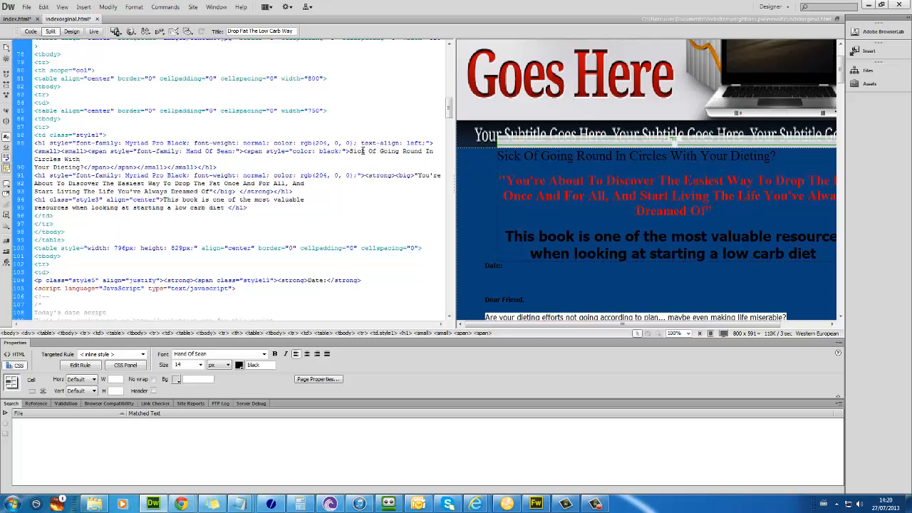
left_click_drag(349, 151, 91, 167)
key("ctrl+c")
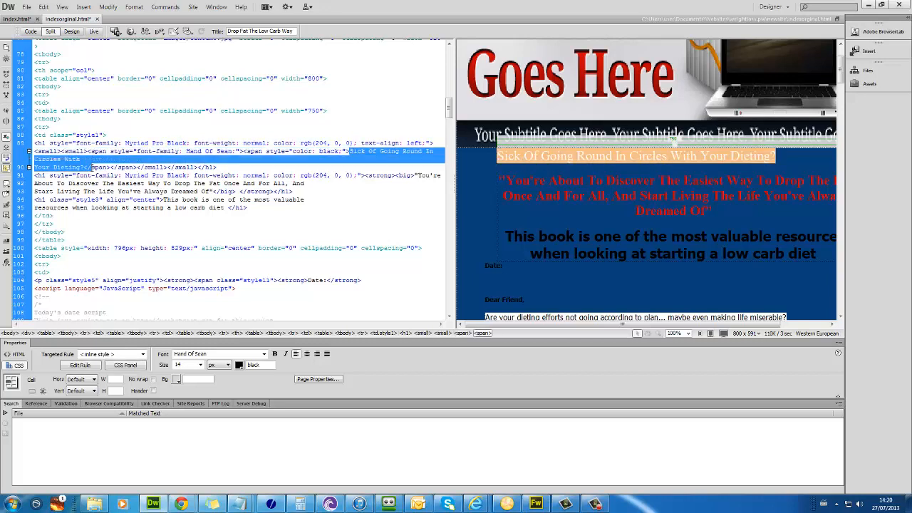
left_click(17, 18)
left_click(622, 133)
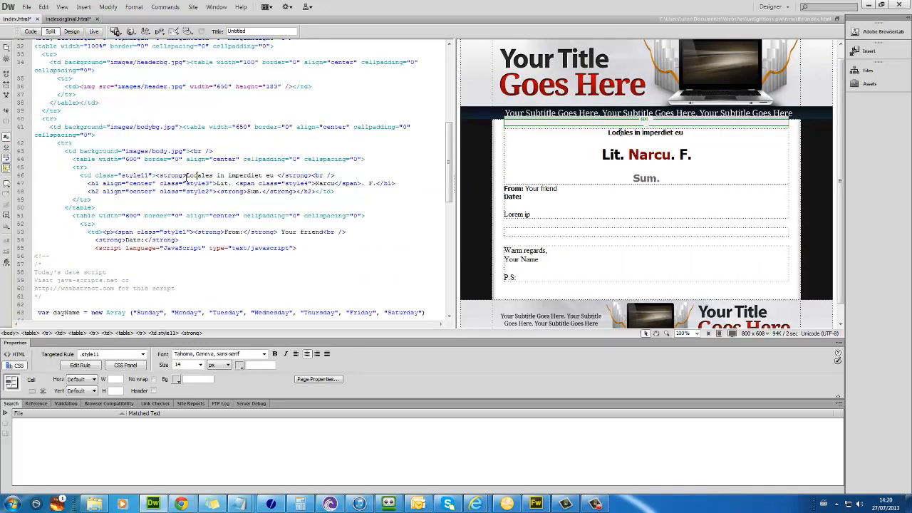
left_click_drag(609, 133, 685, 133)
key("ctrl+v")
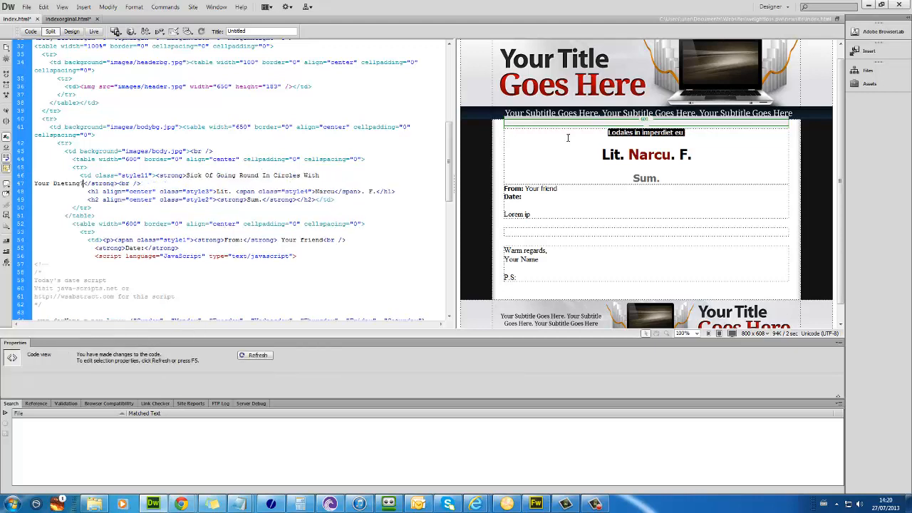
left_click(570, 133)
Step: Copy the original's red 'You're About To Discover' headline and paste it in place of 'Lit.'
left_click(80, 19)
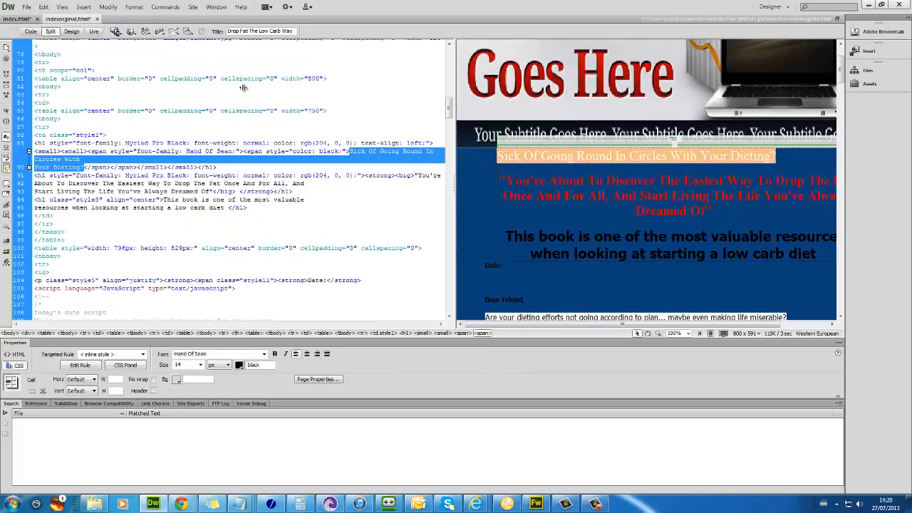
left_click(505, 180)
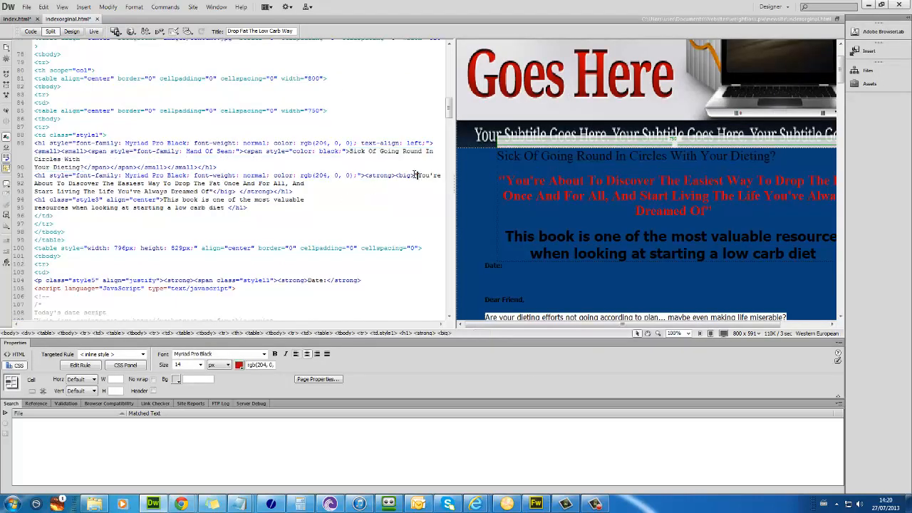
left_click(415, 175)
left_click_drag(414, 176, 212, 191)
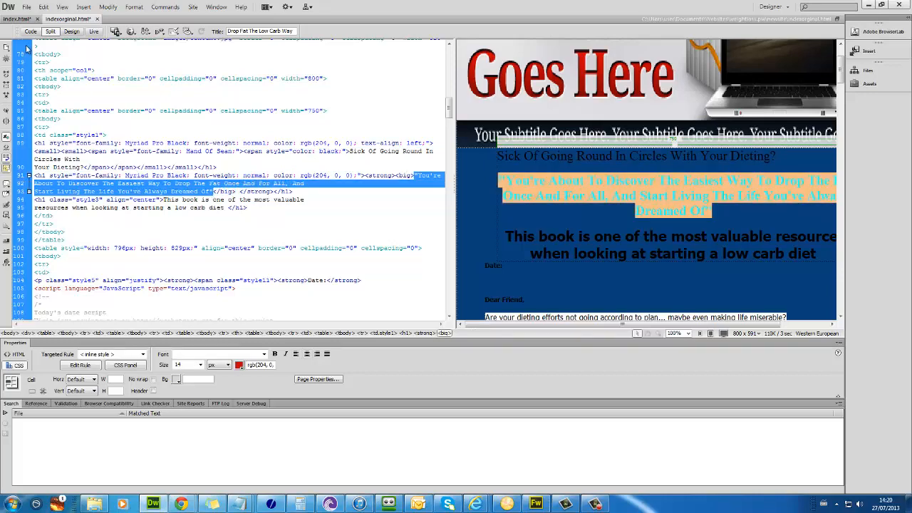
left_click(12, 19)
left_click(601, 155)
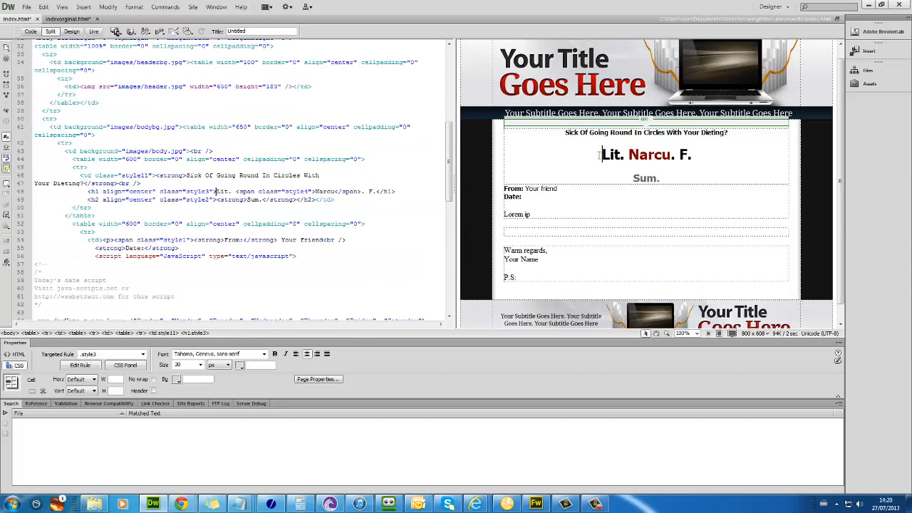
left_click(212, 191)
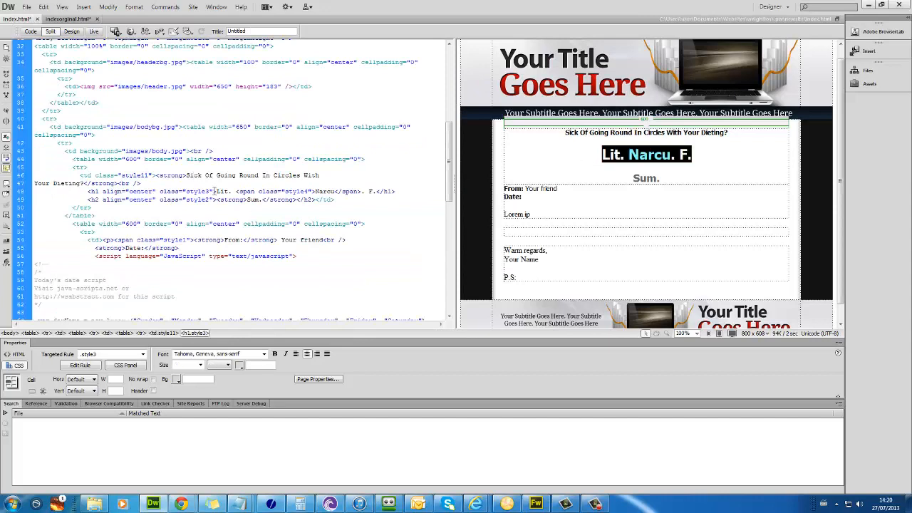
left_click_drag(216, 191, 235, 192)
type("\"You're About To Discover The Easiest Way To Drop The Fat Once And For All, And Start Living The Life You've Always Dreamed Of\"")
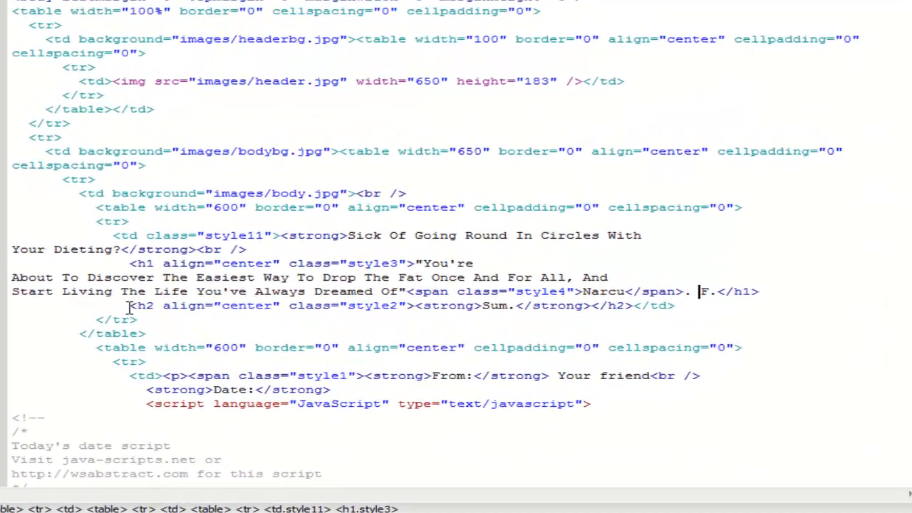
left_click_drag(88, 215, 213, 216)
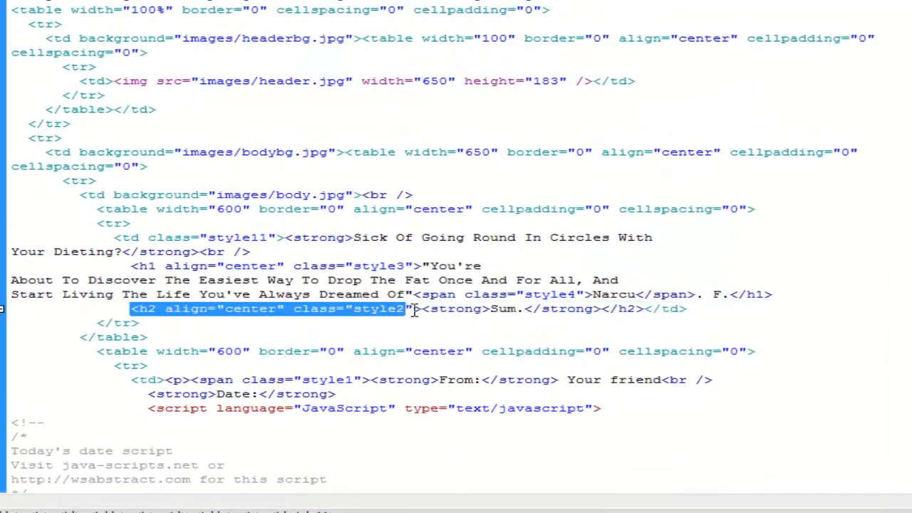
Step: Move the style4 span's opening tag before 'Drop The Fat' and close it after 'Drop The Fat' and 'Living The Life'
left_click(434, 299)
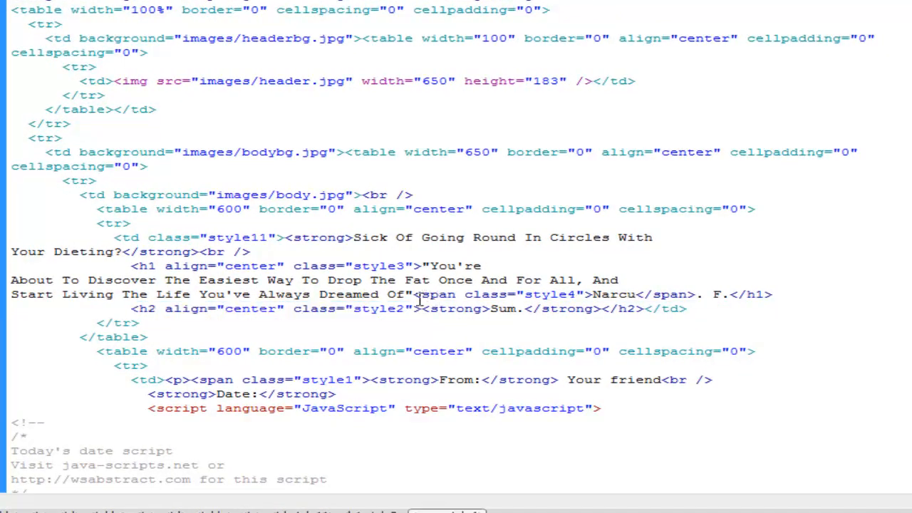
left_click_drag(420, 300, 603, 300)
key("ctrl+c")
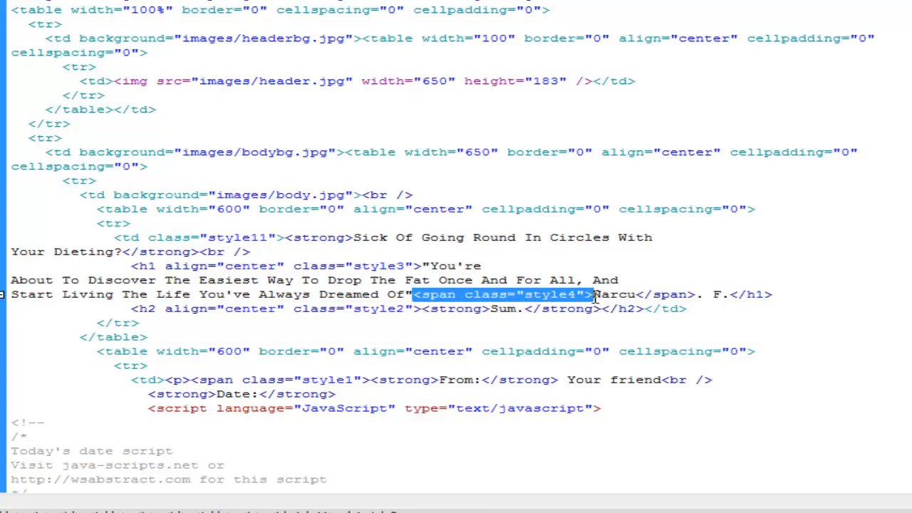
key("Delete")
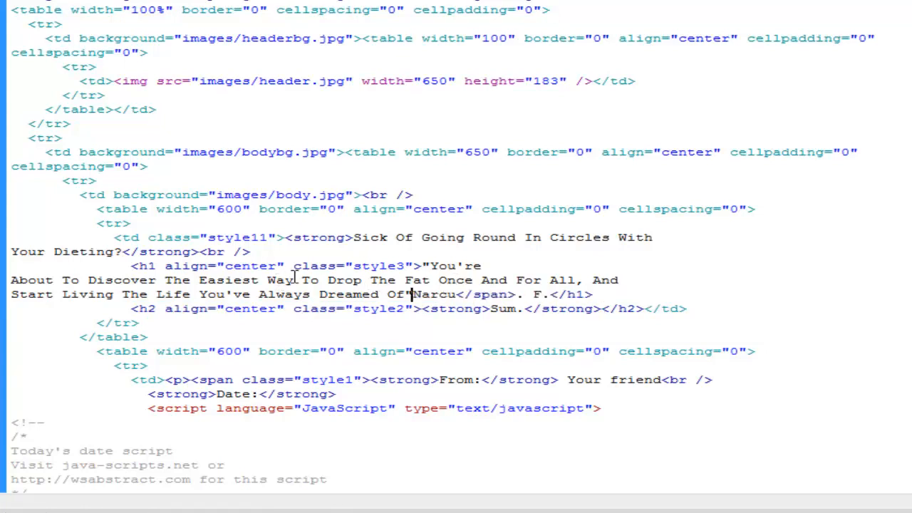
left_click(329, 281)
key("ctrl+v")
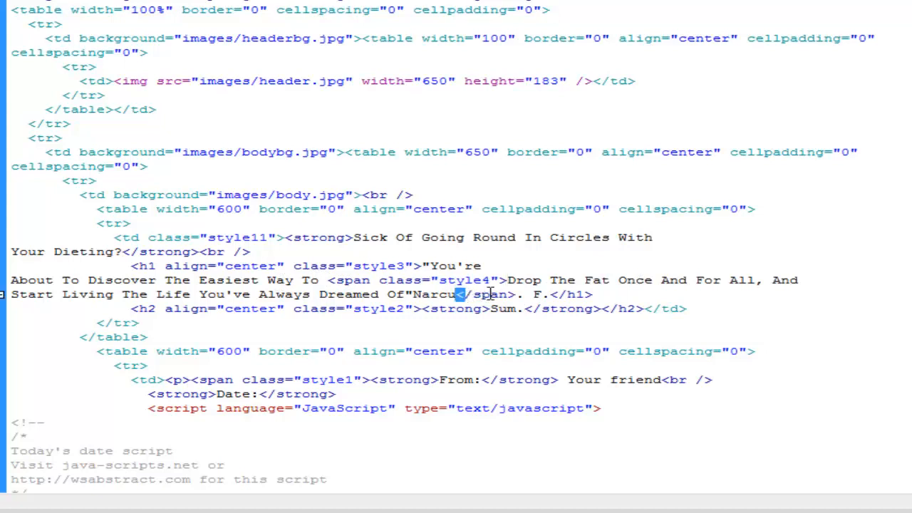
left_click_drag(456, 295, 519, 295)
key("ctrl+c")
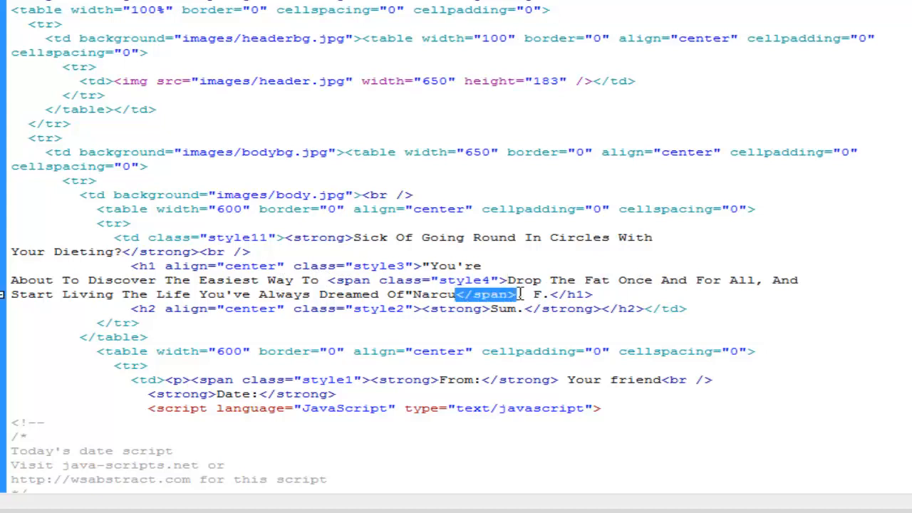
left_click(610, 280)
key("ctrl+v")
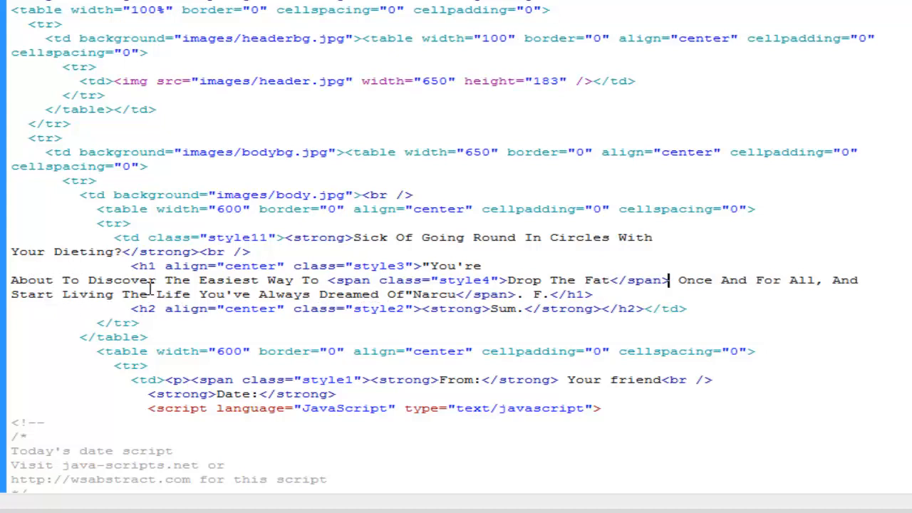
left_click(196, 294)
key("ctrl+v")
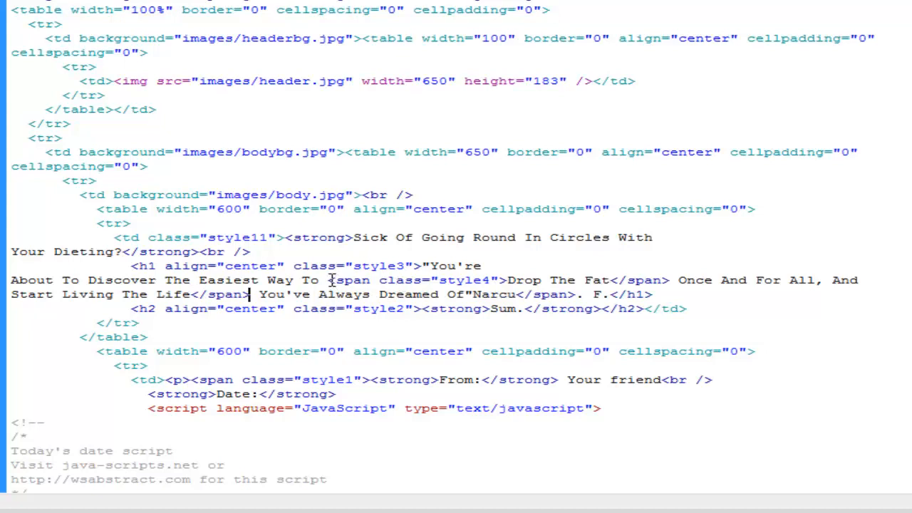
Step: Add the style4 opening tag before 'Living', delete the leftover 'F' and 'Narcu', and add a period
left_click_drag(327, 280, 503, 273)
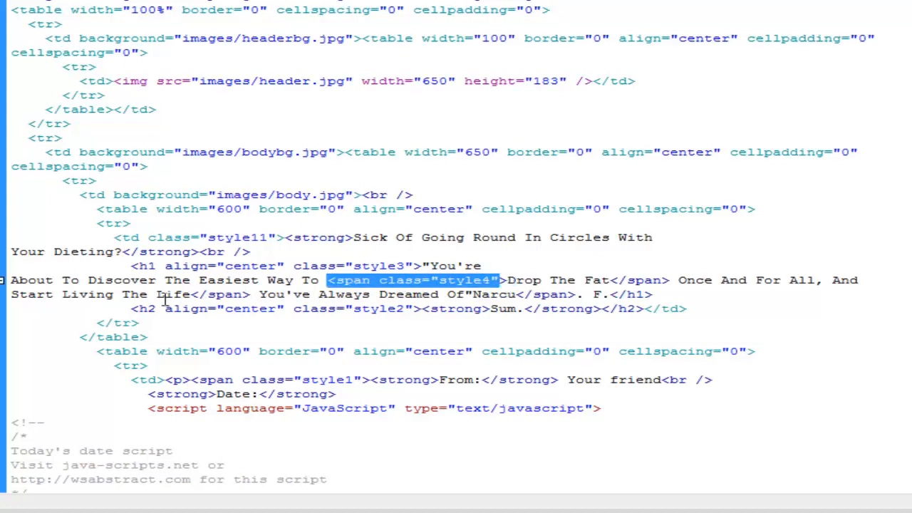
left_click(344, 282)
left_click_drag(328, 280, 508, 280)
key("ctrl+c")
left_click(61, 294)
key("ctrl+v")
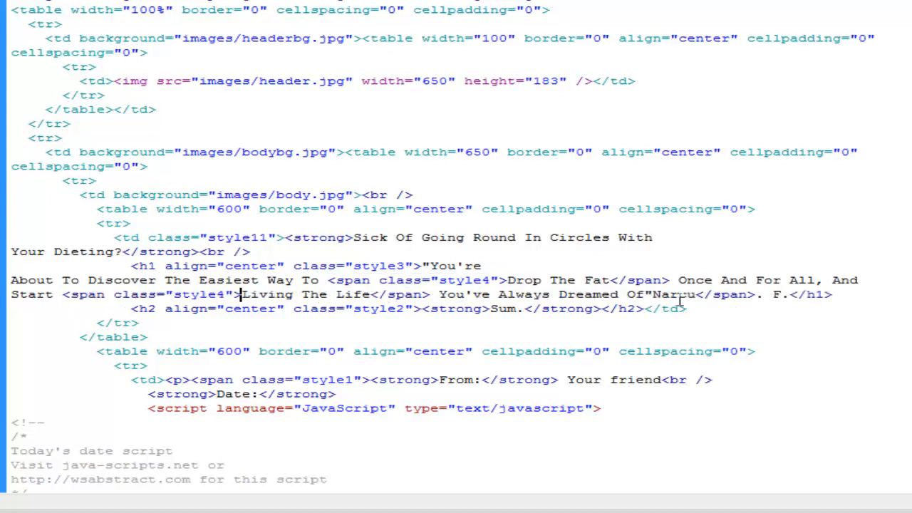
left_click(762, 294)
key("Delete")
key("Delete")
key("Delete")
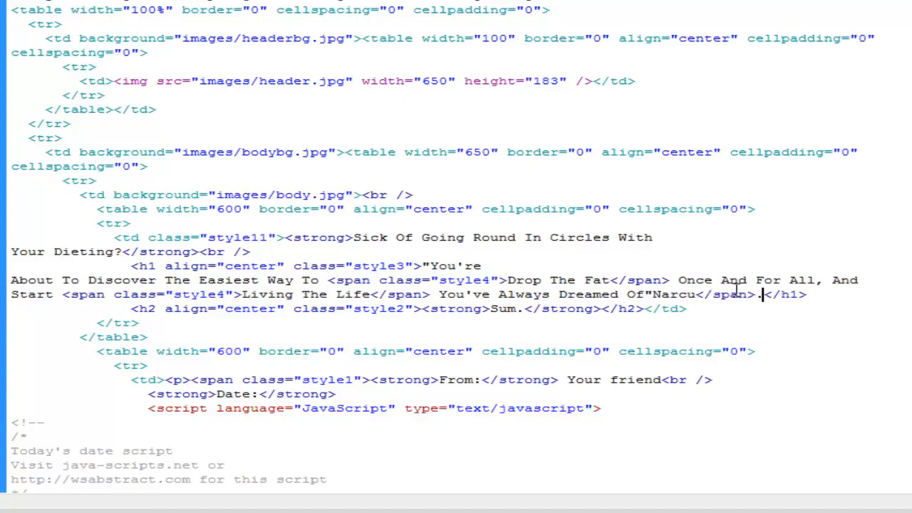
double_click(654, 292)
key("Delete")
key("BackSpace")
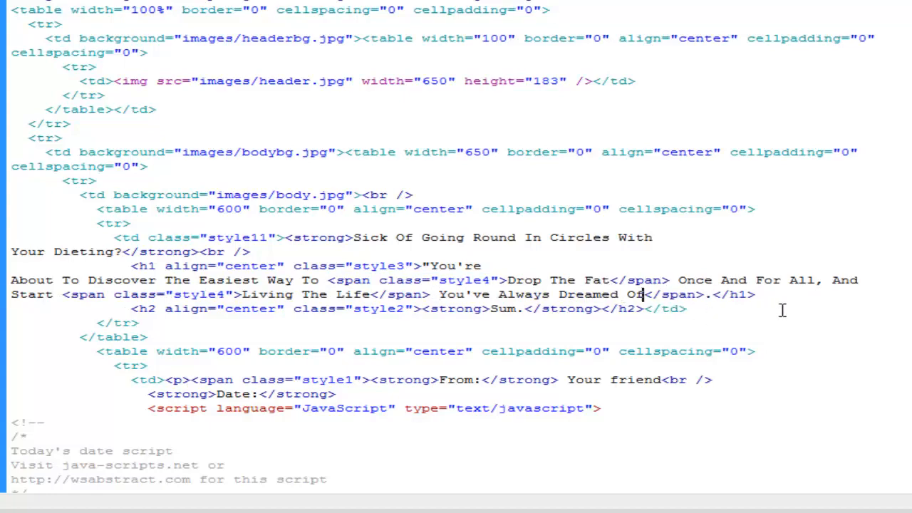
type(".")
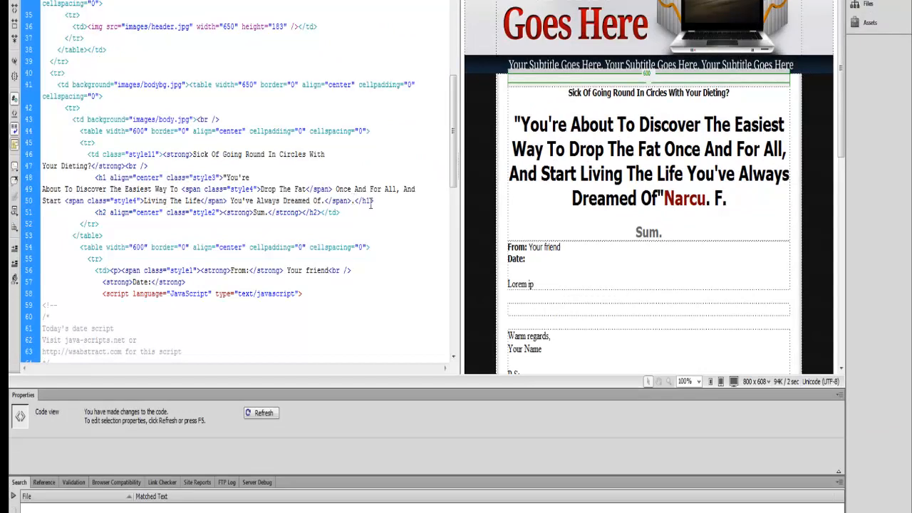
Step: Replace the 'Sum' subheading with the copied 'This book' sentence
left_click(613, 174)
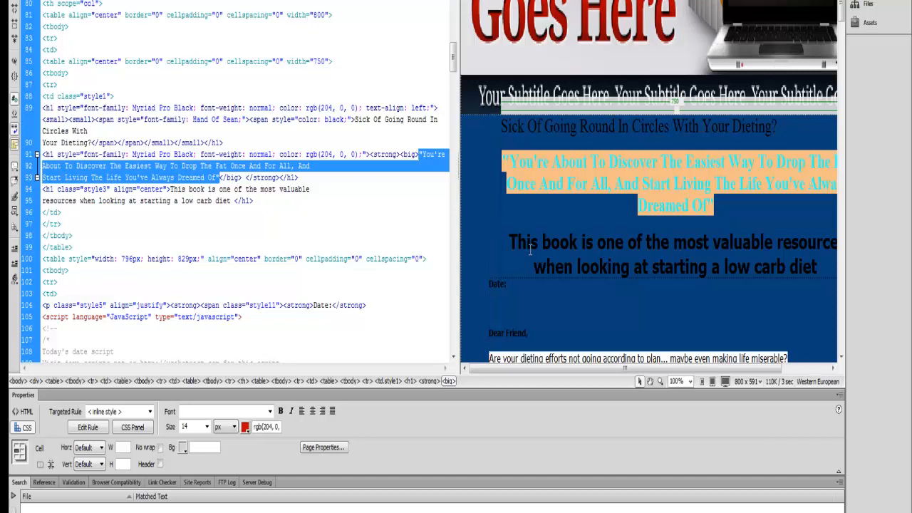
left_click(529, 246)
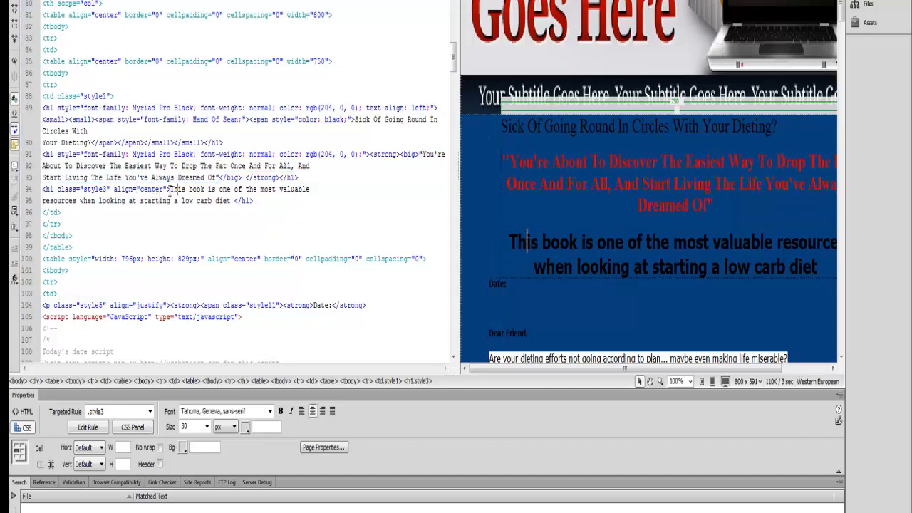
left_click_drag(172, 190, 233, 202)
key("ctrl+c")
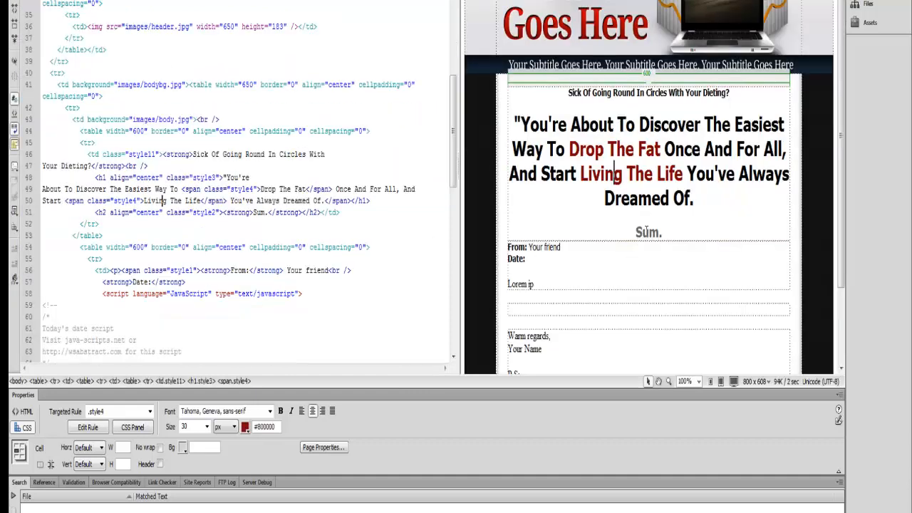
mouse_move(255, 215)
left_mouse_down()
mouse_move(275, 201)
mouse_move(265, 214)
left_mouse_up()
key("ctrl+v")
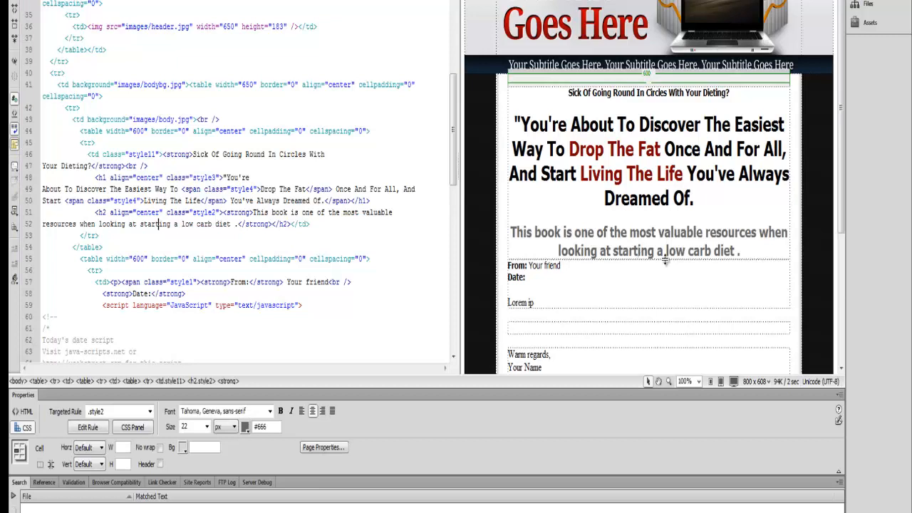
Step: Replace the 'Your friend' placeholder after From: with 'Lose Weight'
scroll(665, 260, "down", 2)
left_click_drag(529, 206, 572, 208)
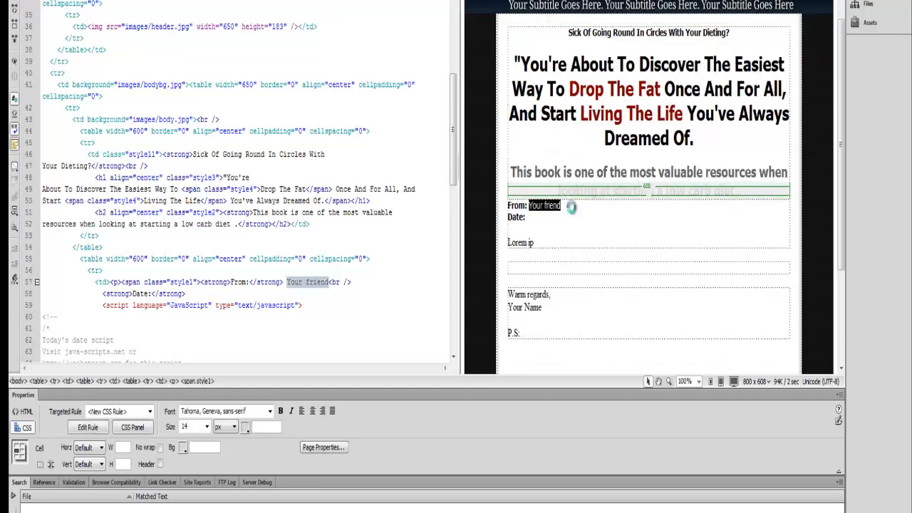
key("BackSpace")
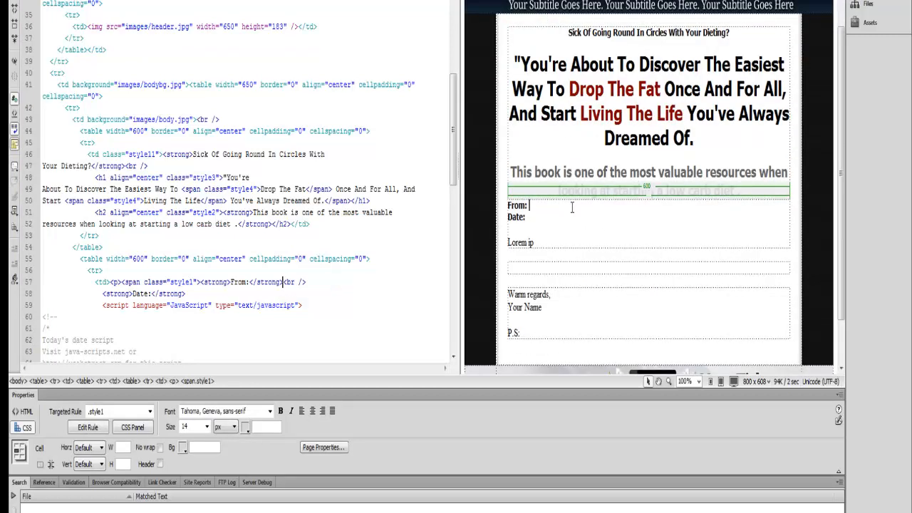
type("Lose Weight")
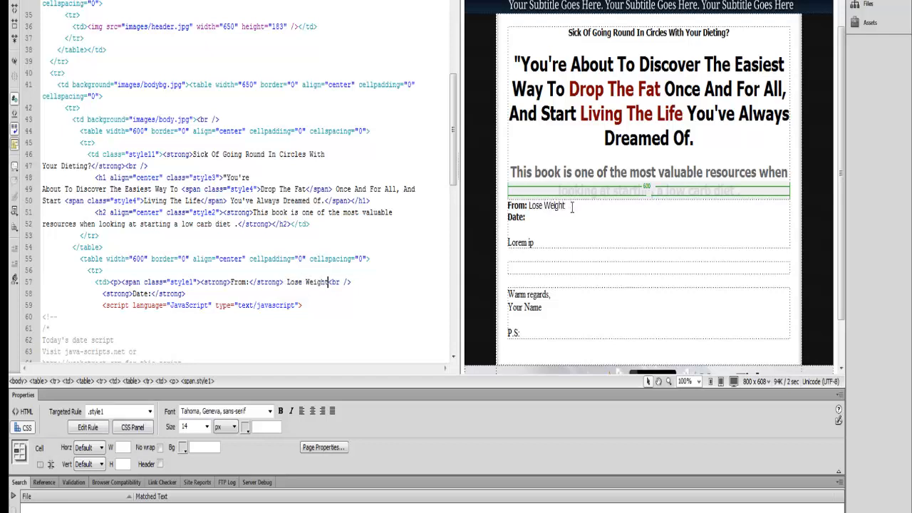
left_click(535, 221)
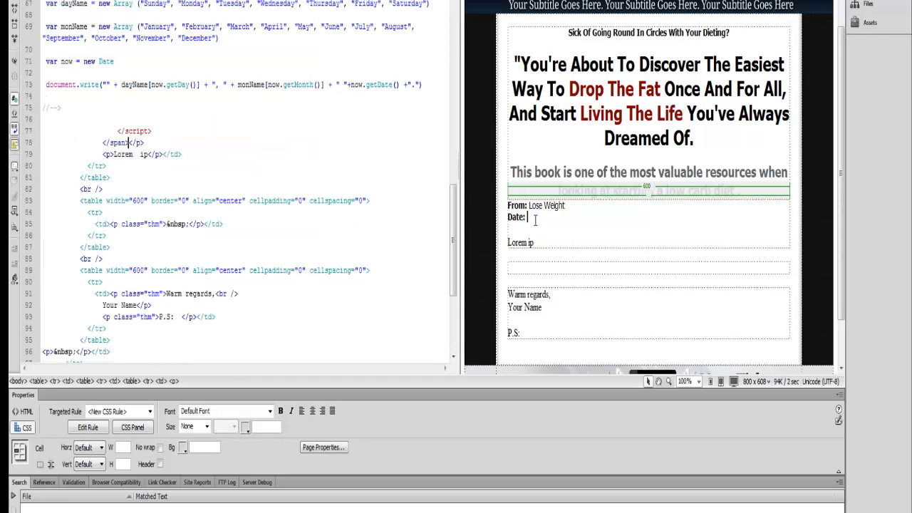
left_click(127, 132)
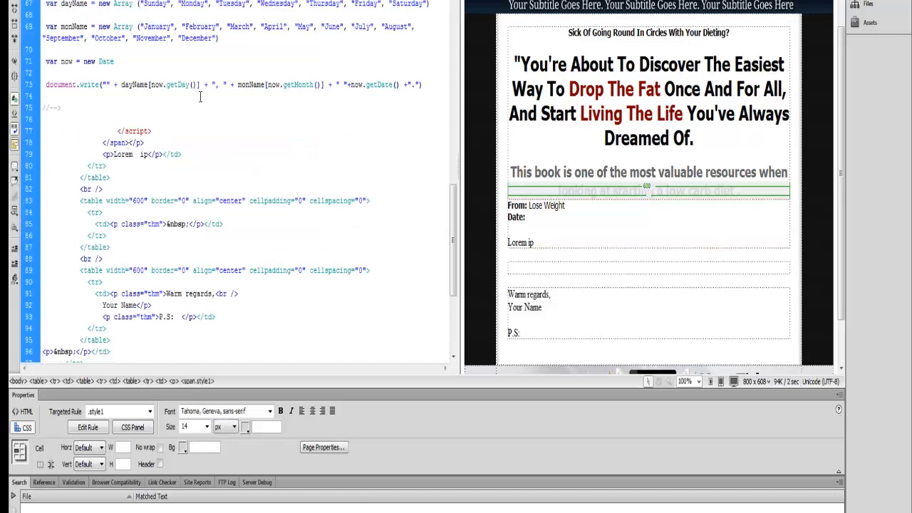
Step: Save the page, preview it in Chrome to check the From and Date lines, then return to Dreamweaver
key("F12")
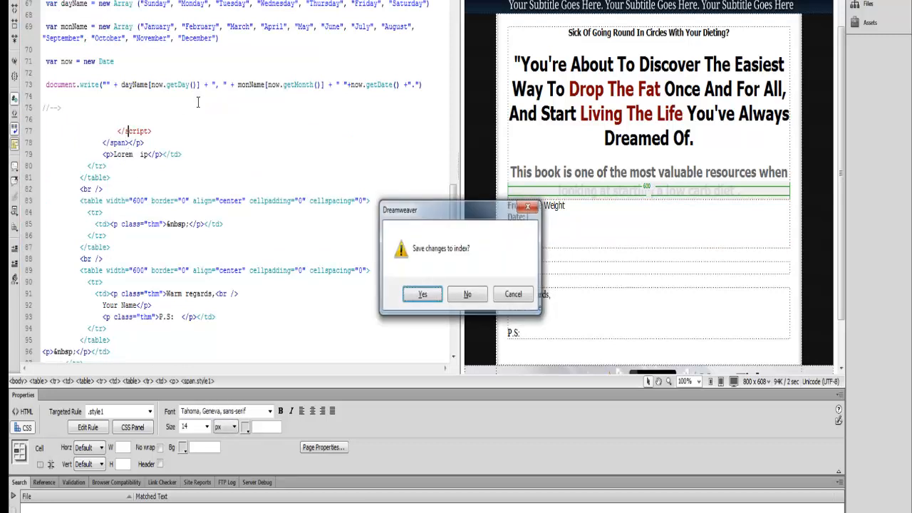
left_click(424, 293)
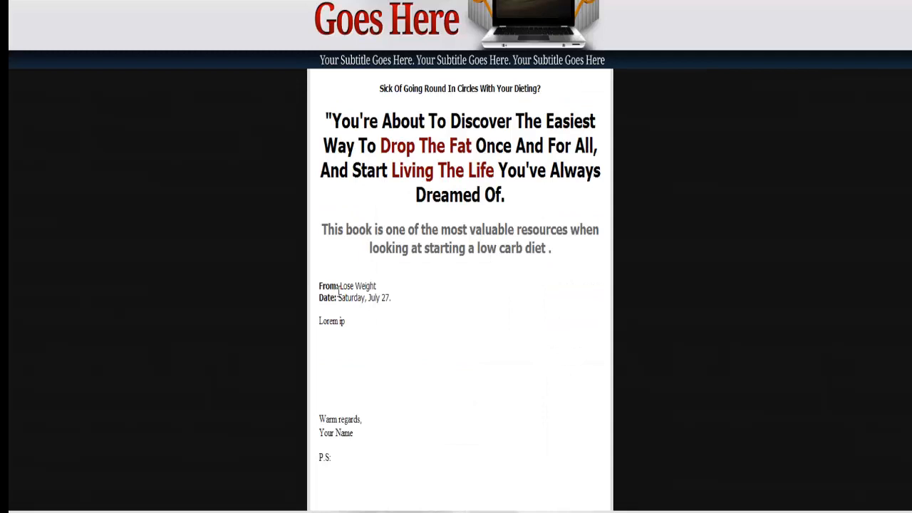
left_click_drag(339, 290, 389, 300)
key("F11")
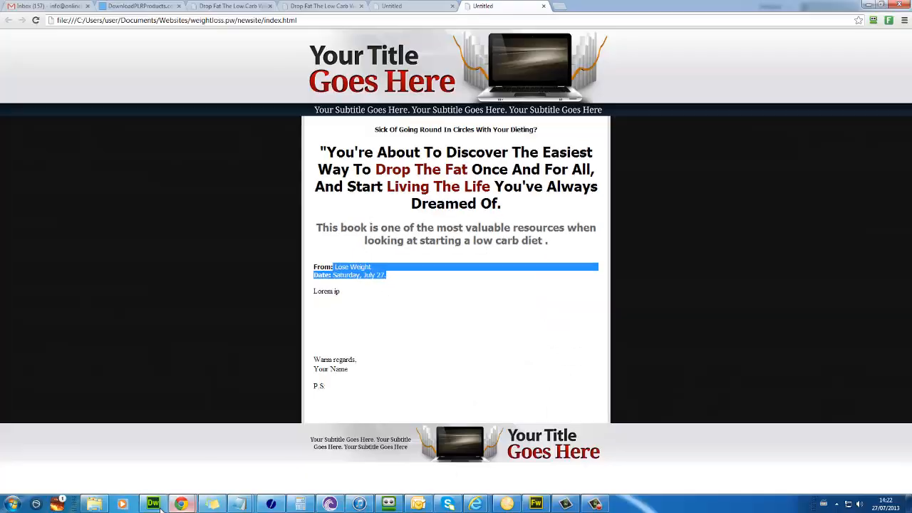
left_click(153, 505)
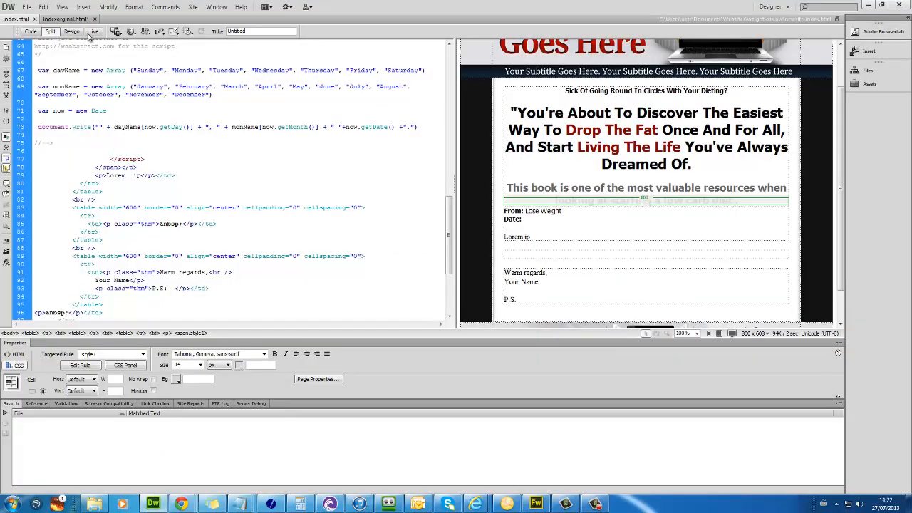
Step: Copy the sales text from 'Are your dieting efforts' downward on indexorginal.html and return to index.html
left_click(66, 18)
scroll(645, 291, "down", 3)
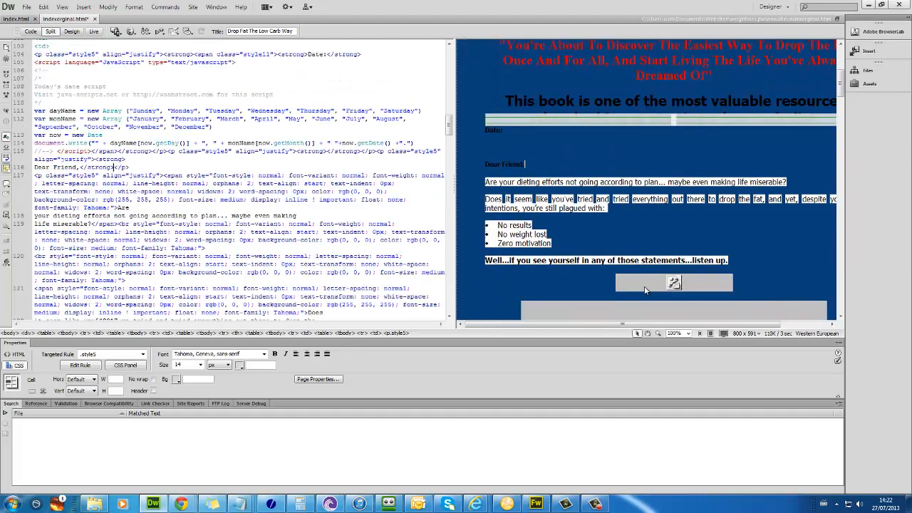
scroll(645, 291, "down", 1)
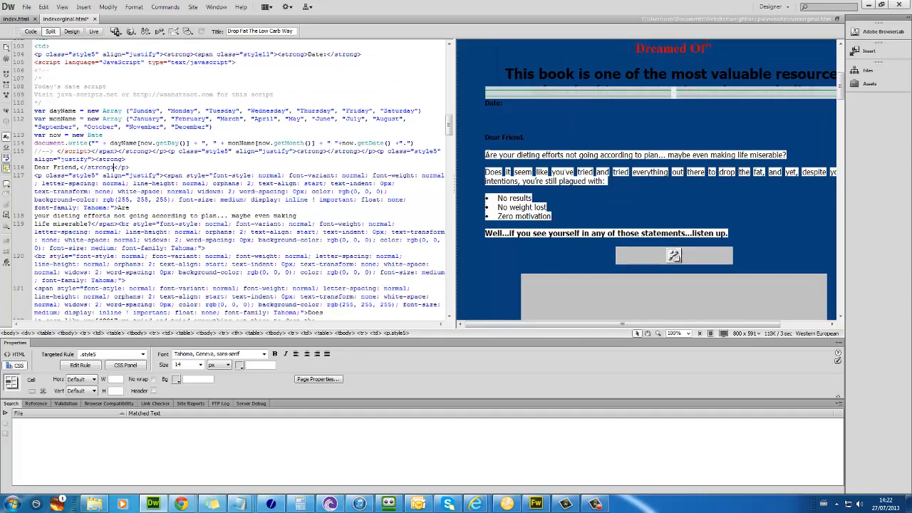
mouse_move(486, 155)
left_mouse_down()
mouse_move(524, 165)
mouse_move(539, 192)
mouse_move(540, 228)
mouse_move(549, 171)
mouse_move(617, 176)
mouse_move(606, 200)
mouse_move(641, 204)
mouse_move(670, 285)
mouse_move(671, 207)
mouse_move(650, 214)
mouse_move(681, 192)
mouse_move(600, 123)
mouse_move(553, 162)
mouse_move(595, 155)
mouse_move(690, 106)
mouse_move(700, 118)
left_mouse_up()
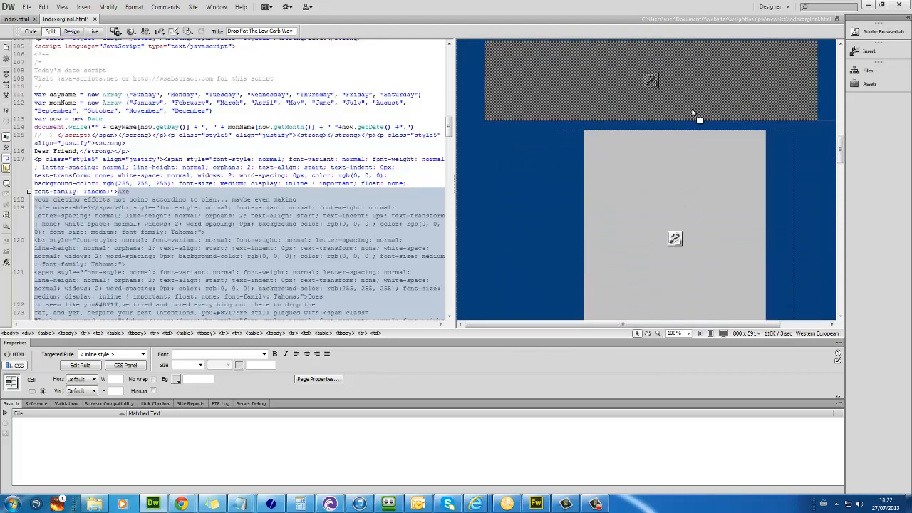
left_click(18, 19)
left_click(571, 310)
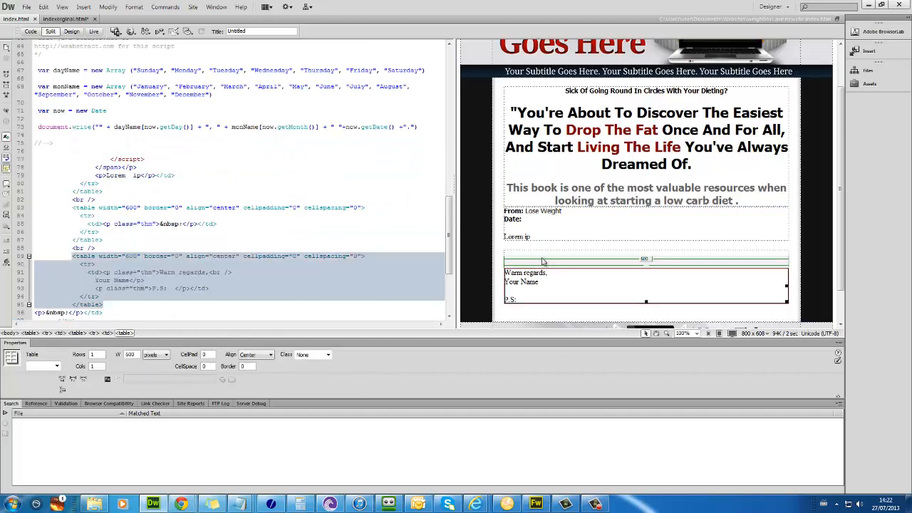
Step: Paste the copied sales-letter text into the empty row under 'Lorem ip'
left_click(532, 243)
key("ctrl+v")
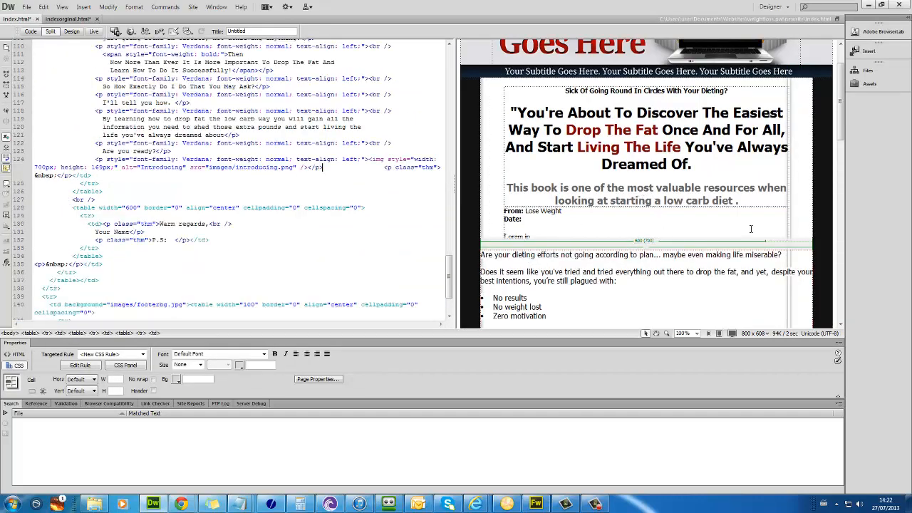
scroll(751, 229, "down", 7)
scroll(719, 256, "up", 3)
Step: Set the introducing image's style width to 600px and refresh the layout
left_click(718, 256)
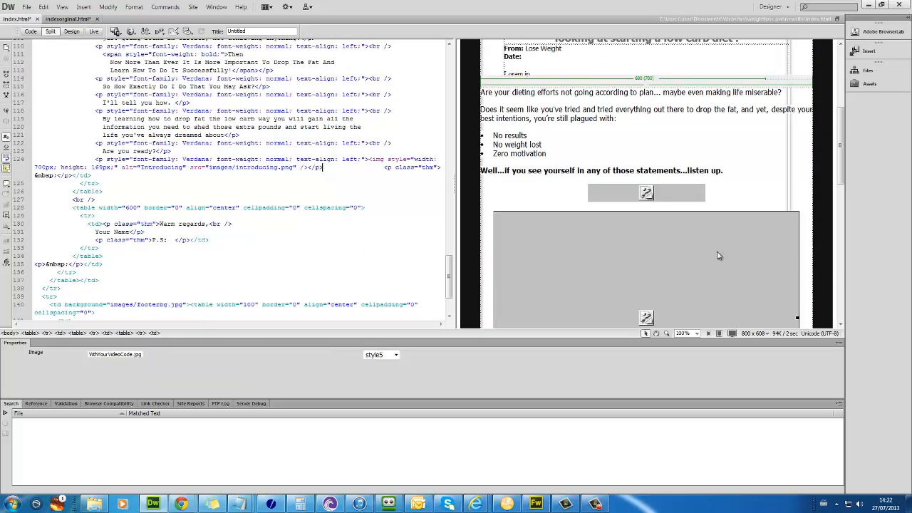
scroll(720, 242, "down", 5)
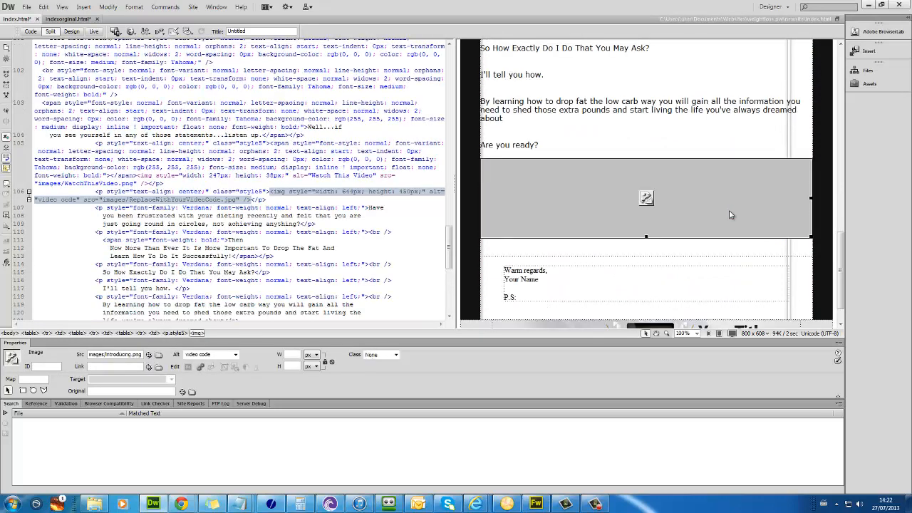
left_click_drag(809, 236, 768, 237)
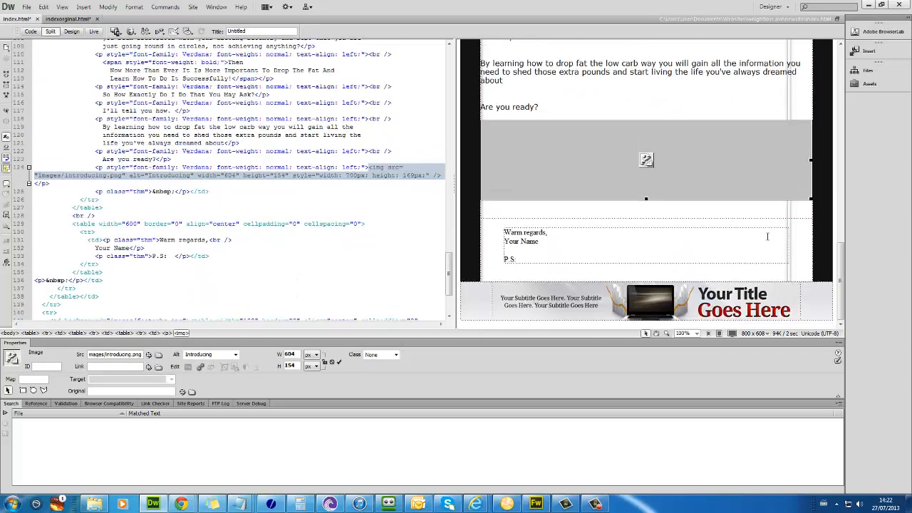
left_click(253, 175)
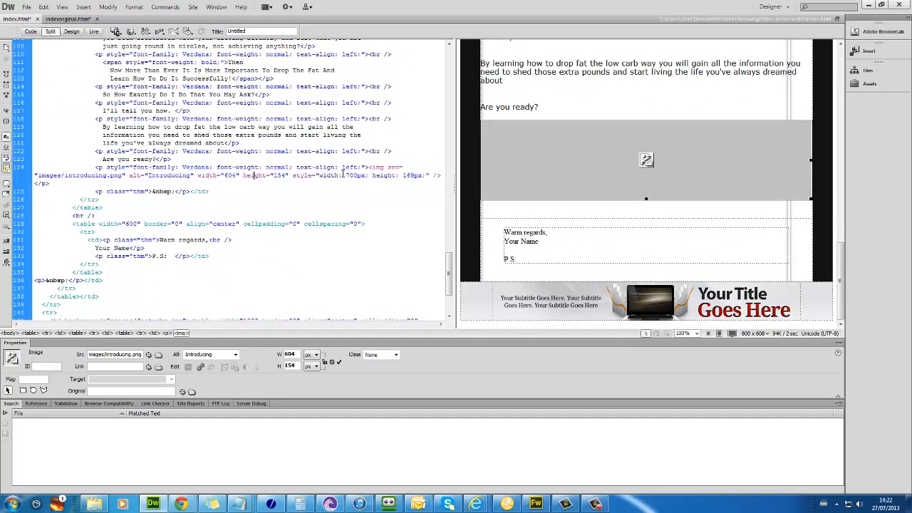
type("600")
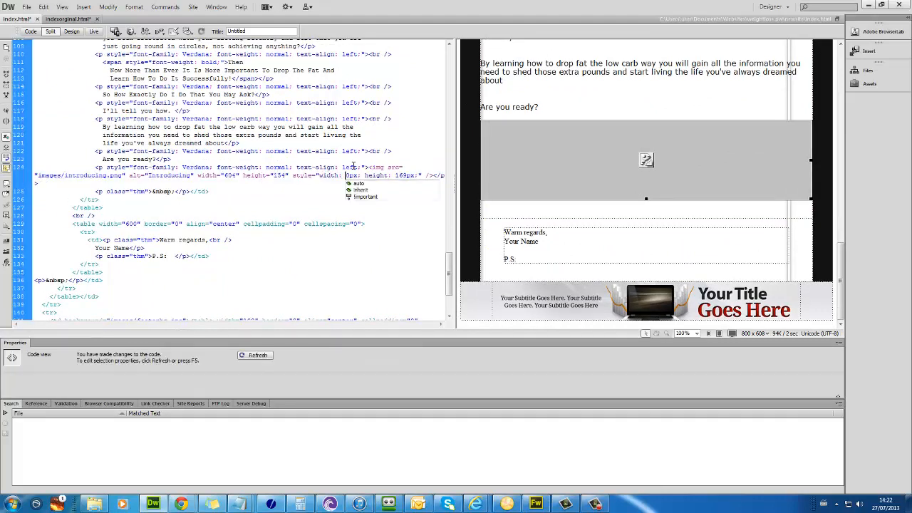
key("F5")
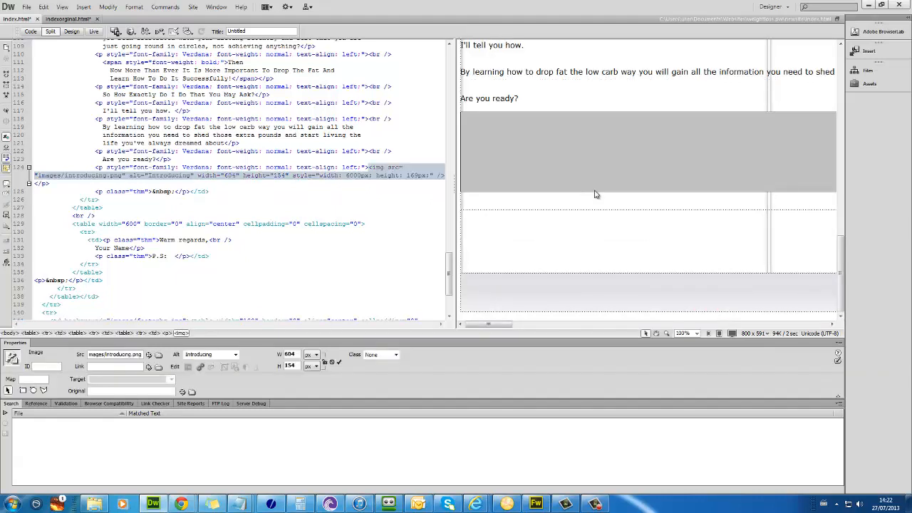
left_click(359, 175)
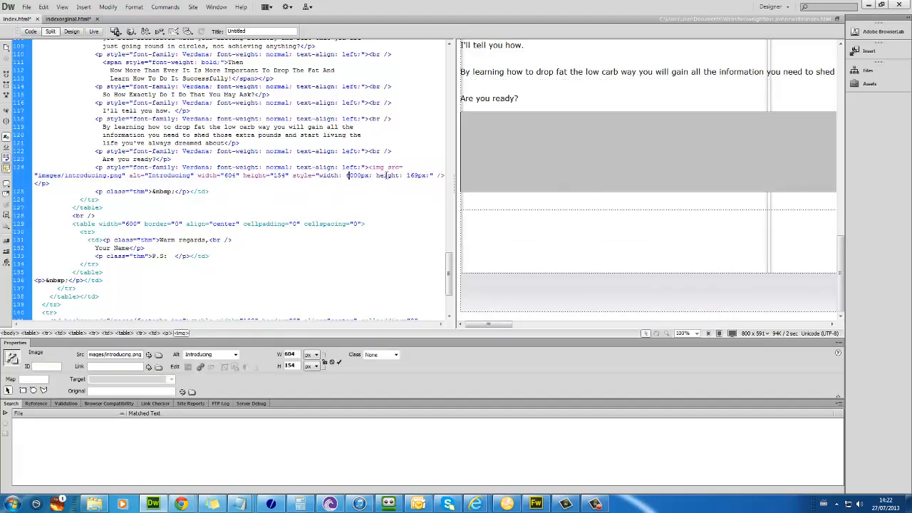
left_click(568, 202)
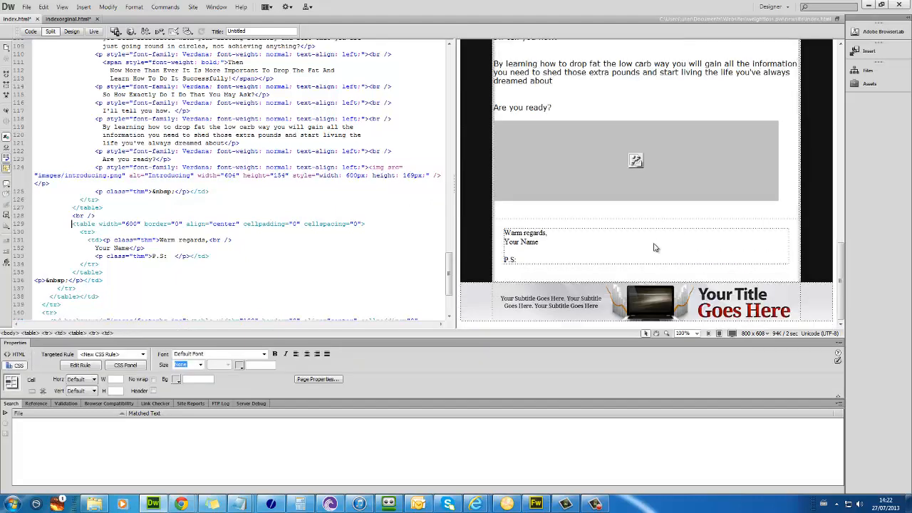
Step: Review the pasted sales text and place the insertion point after it
scroll(652, 235, "up", 15)
left_click(649, 226)
scroll(615, 214, "up", 5)
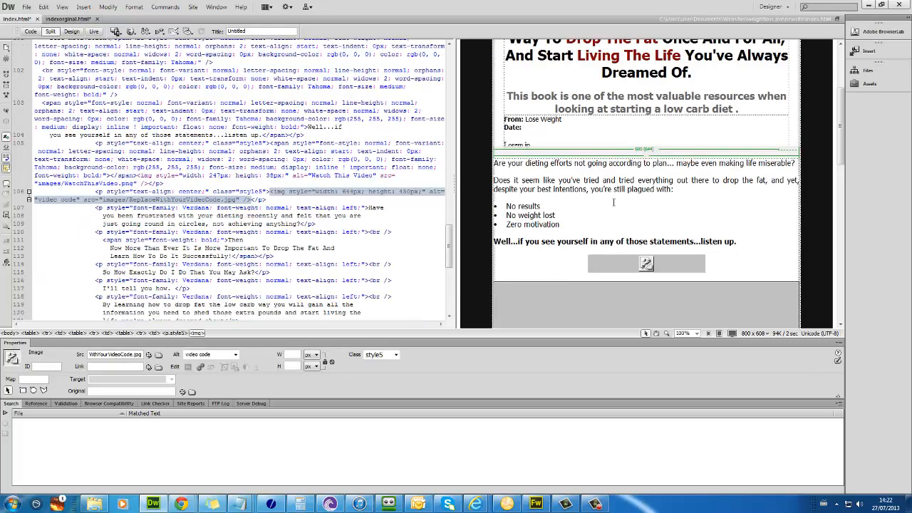
scroll(615, 207, "up", 5)
scroll(617, 227, "down", 3)
left_click(618, 255)
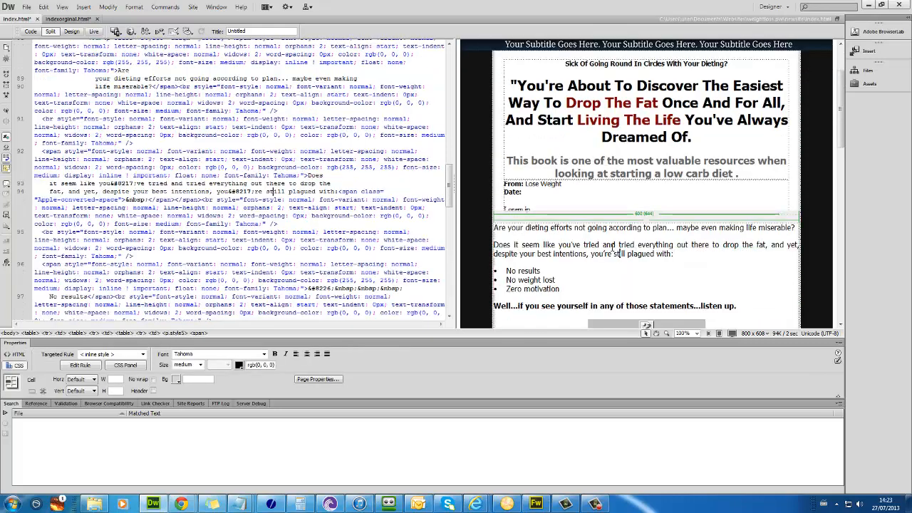
left_click(633, 208)
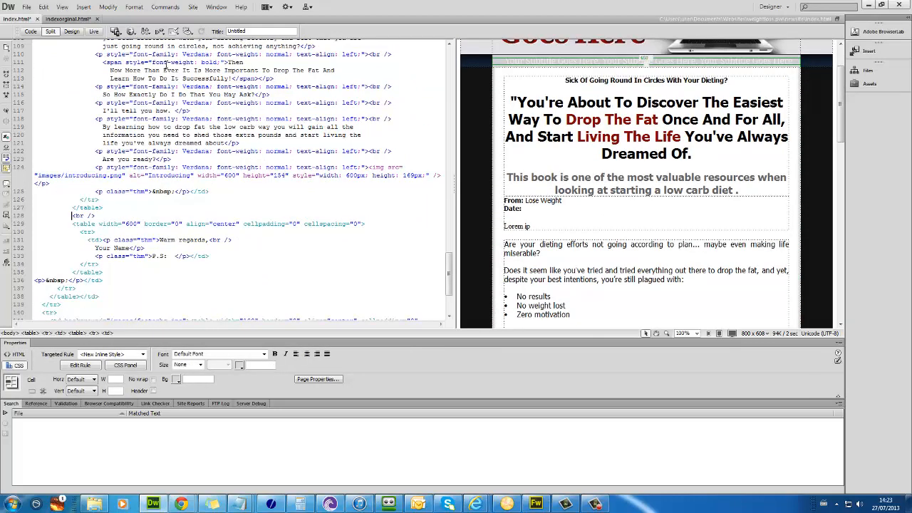
Step: Copy the book image section through the closing section from indexorginal.html, then position below the introducing image in index.html
left_click(81, 20)
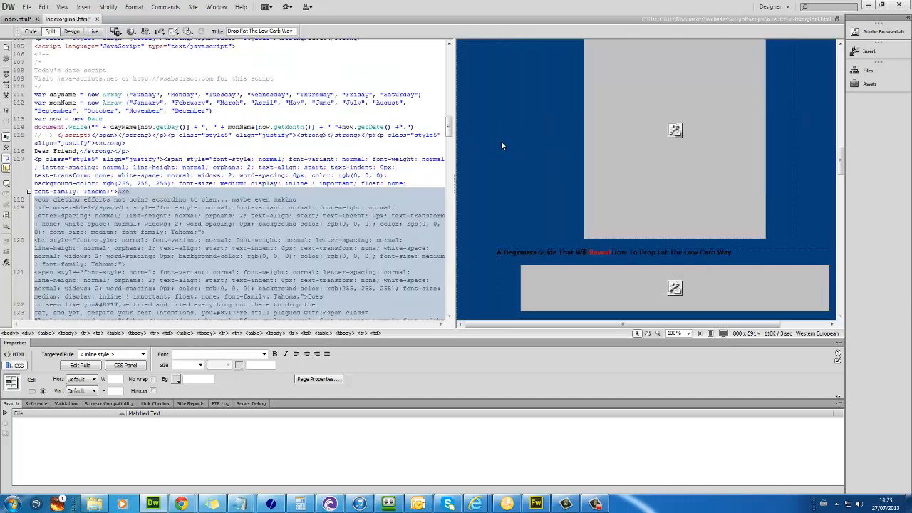
left_click(588, 189)
scroll(589, 189, "down", 2)
scroll(554, 101, "up", 3)
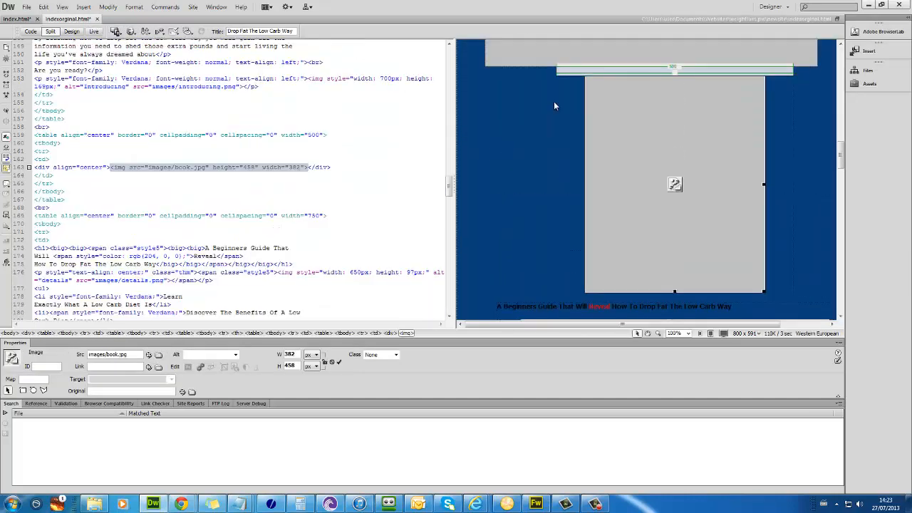
left_click(568, 128)
left_click_drag(568, 128, 591, 220)
scroll(592, 220, "up", 5)
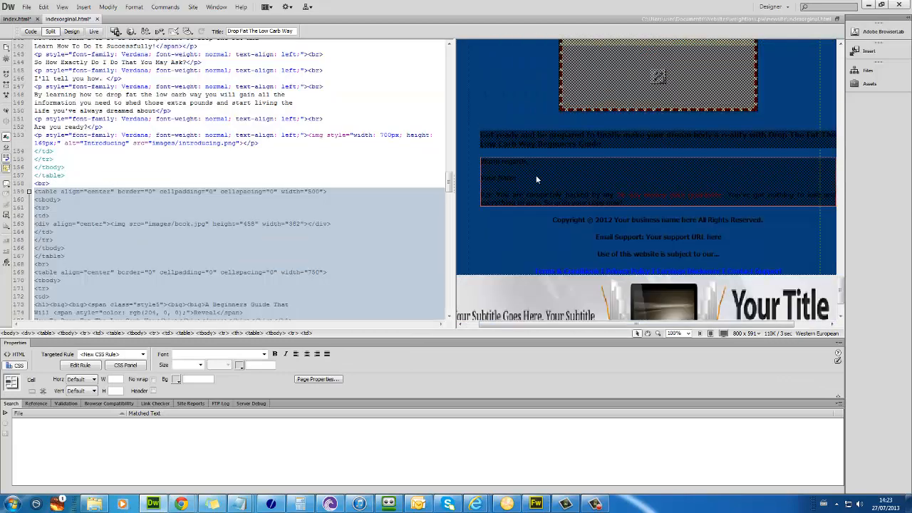
left_click(11, 20)
scroll(669, 228, "down", 10)
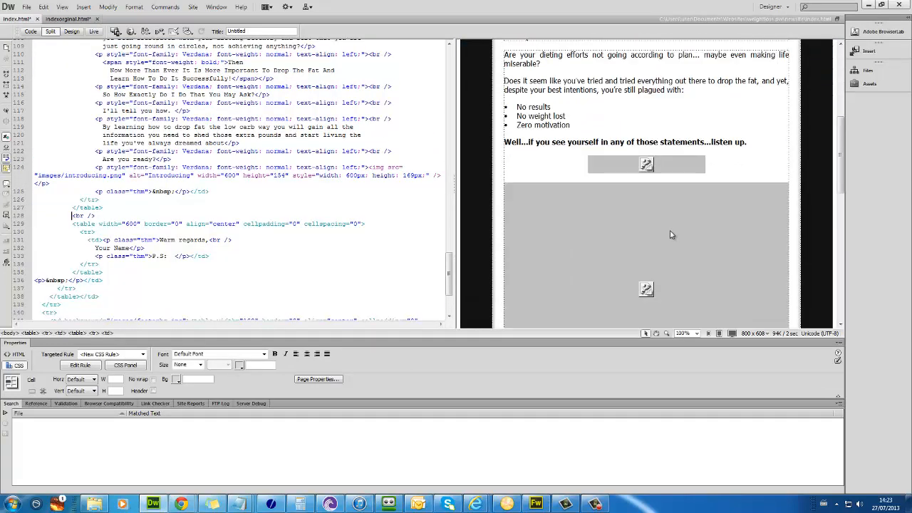
scroll(667, 227, "down", 1)
left_click(542, 210)
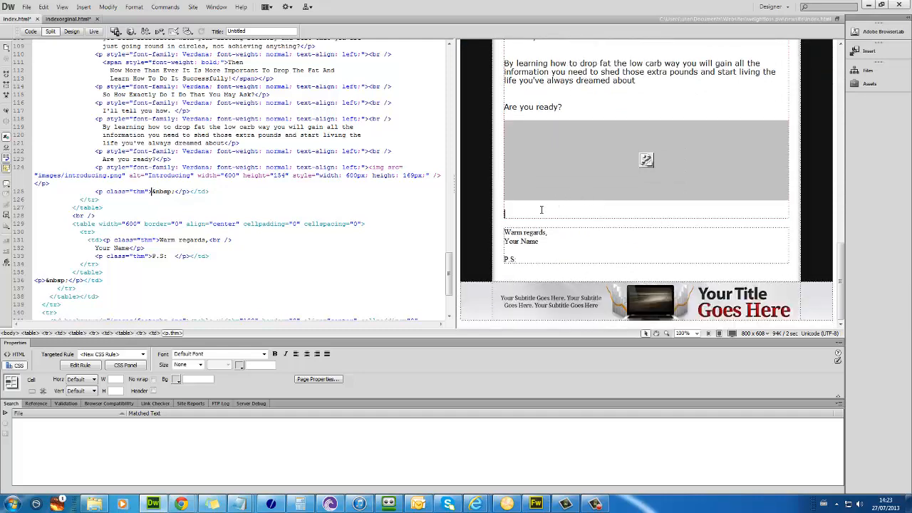
Step: Paste the copied book section and trim the details image's width value
key("ctrl+v")
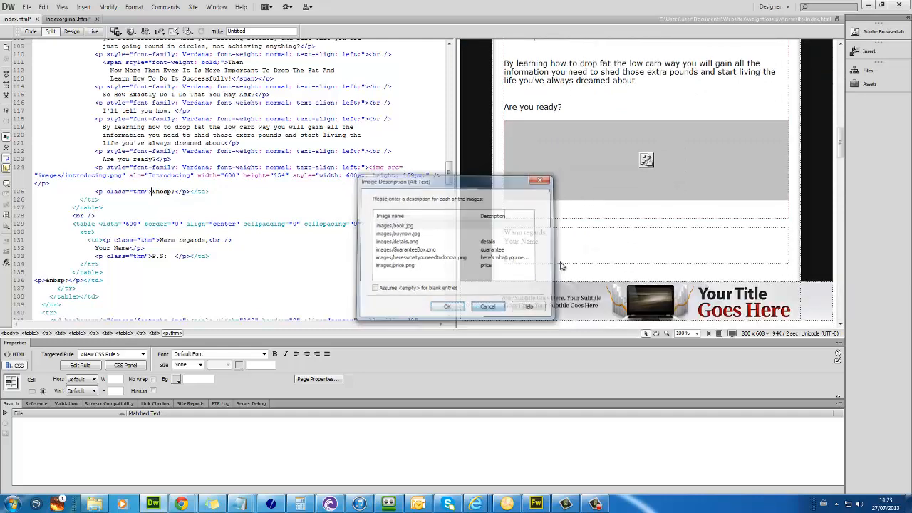
left_click(479, 310)
scroll(626, 219, "down", 5)
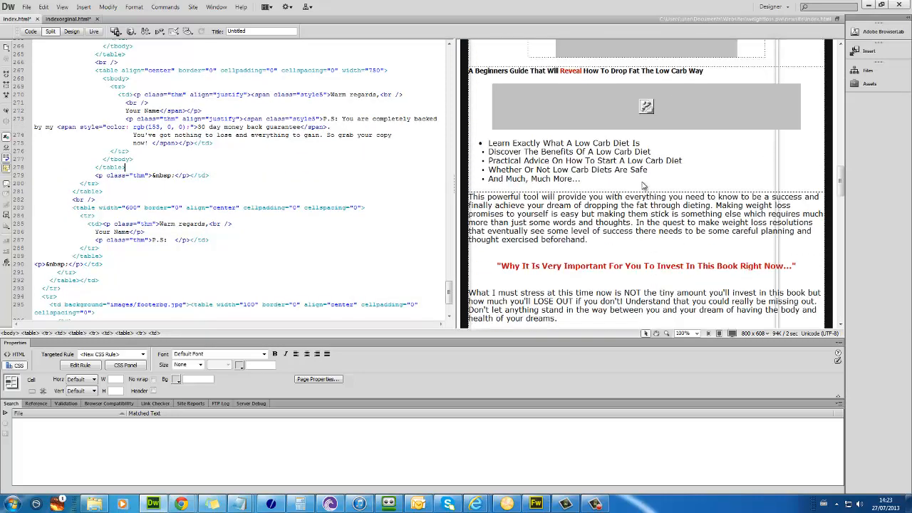
left_click(647, 170)
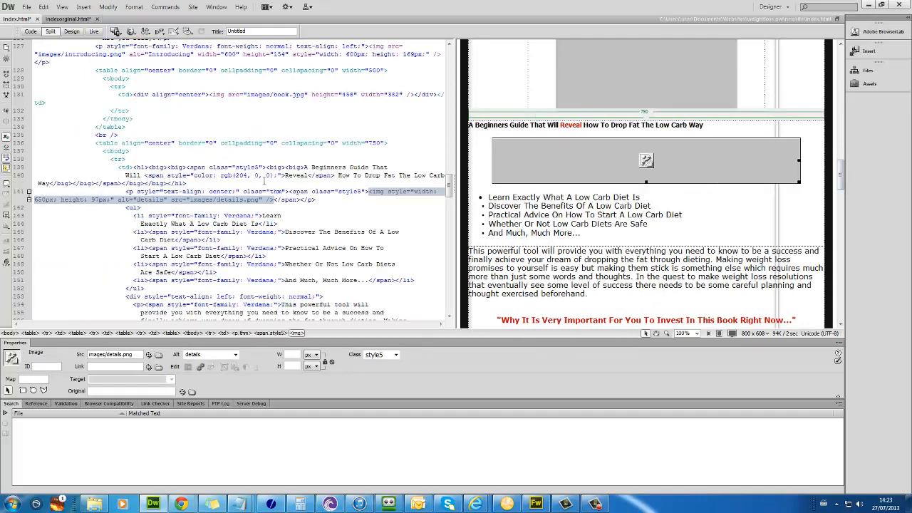
left_click(46, 200)
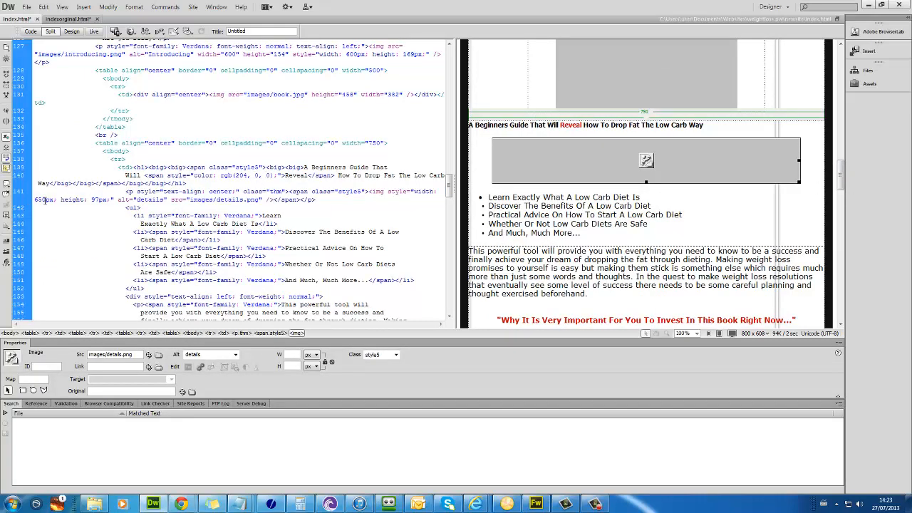
key("BackSpace")
scroll(214, 213, "down", 15)
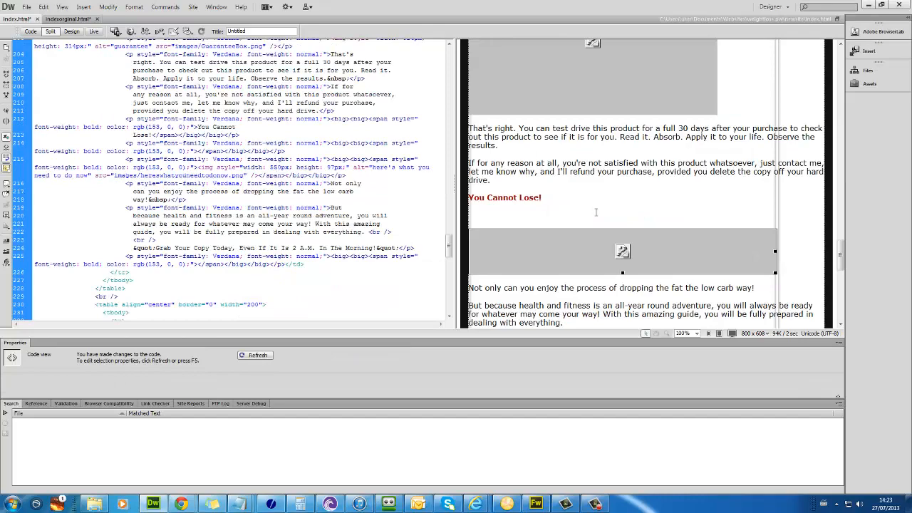
scroll(311, 178, "down", 5)
left_click(559, 292)
scroll(563, 271, "down", 9)
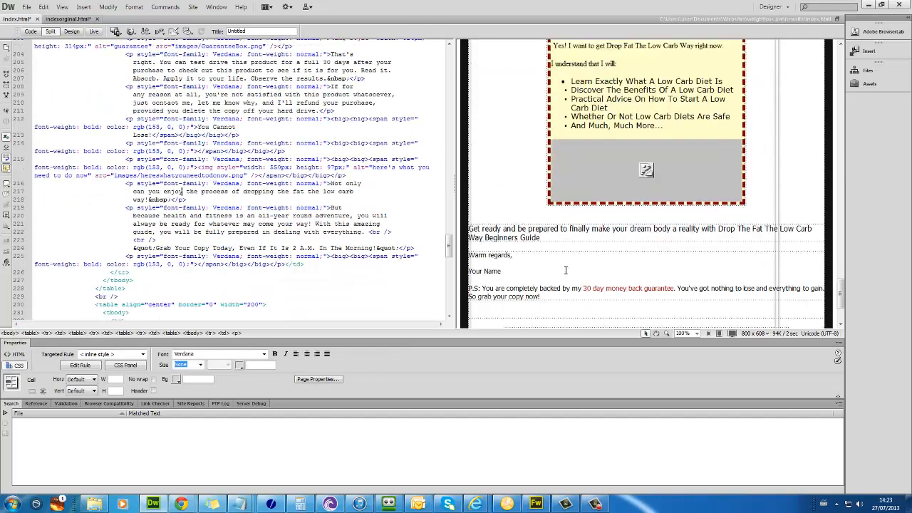
scroll(574, 259, "up", 2)
scroll(573, 259, "up", 12)
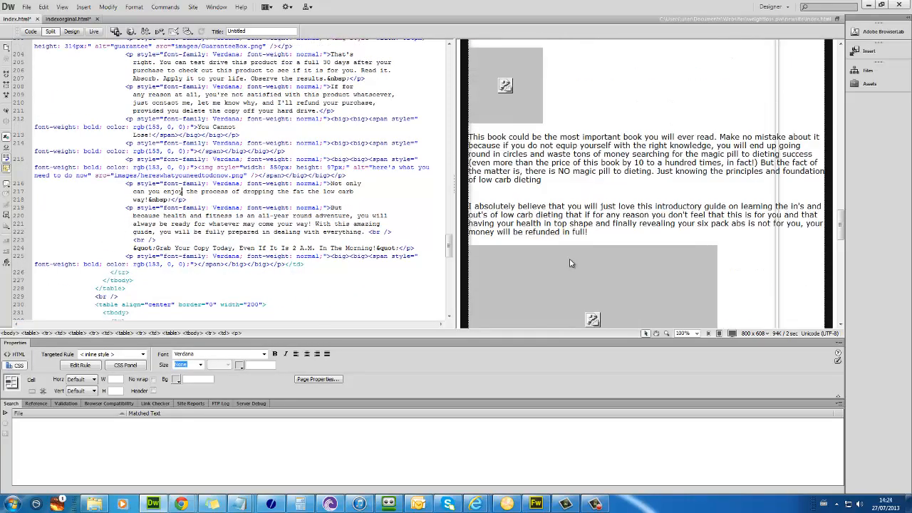
scroll(570, 261, "up", 2)
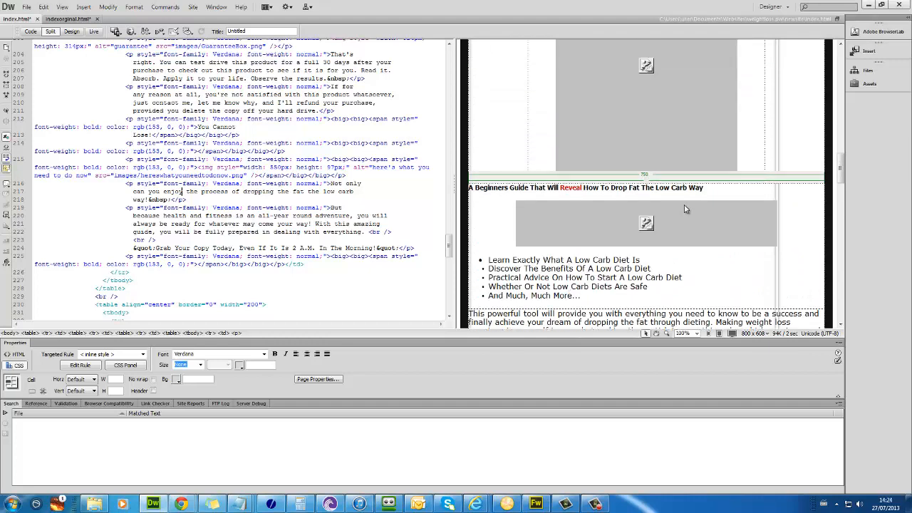
Step: Edit the 750 width of the A Beginners Guide table and select the width text for searching
left_click(655, 176)
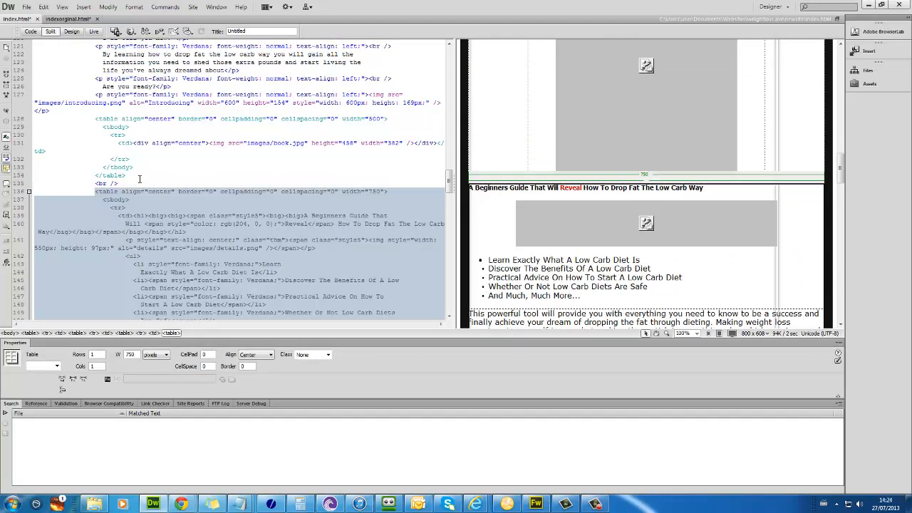
left_click(139, 178)
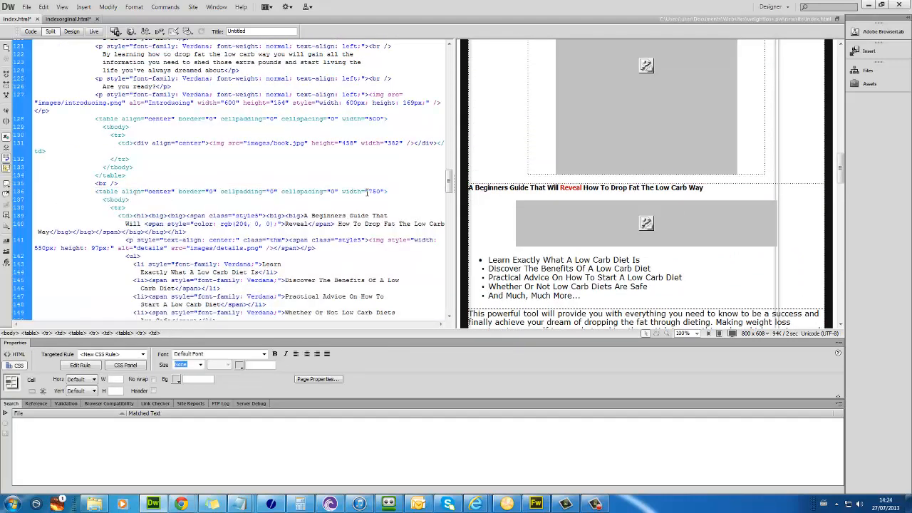
double_click(370, 191)
type("5")
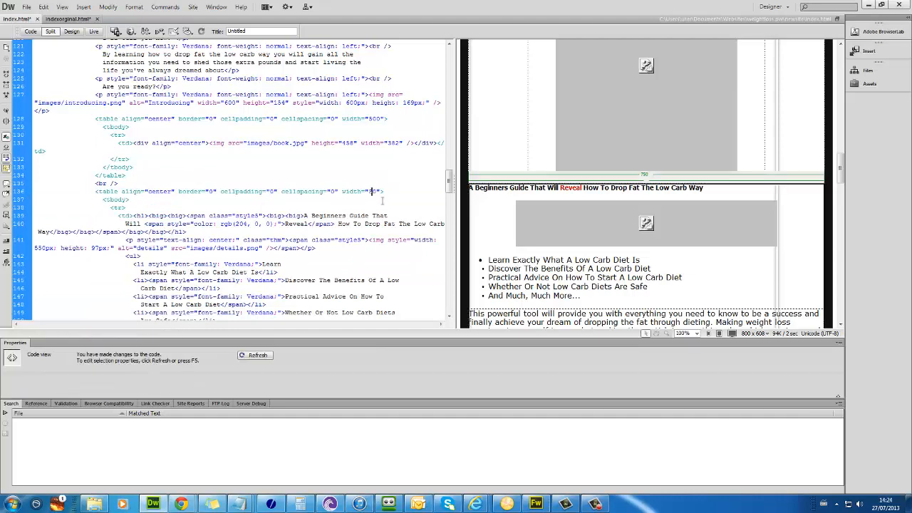
left_click(624, 270)
scroll(726, 184, "down", 10)
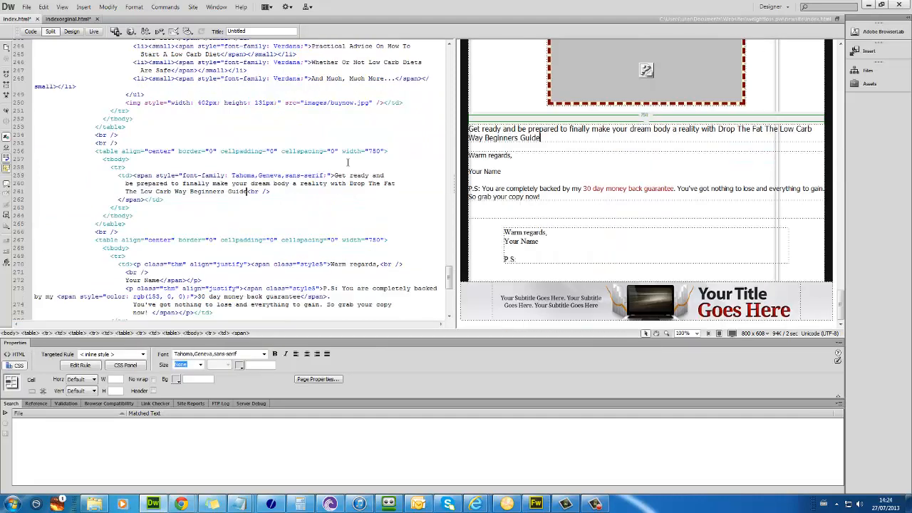
left_click_drag(343, 152, 364, 151)
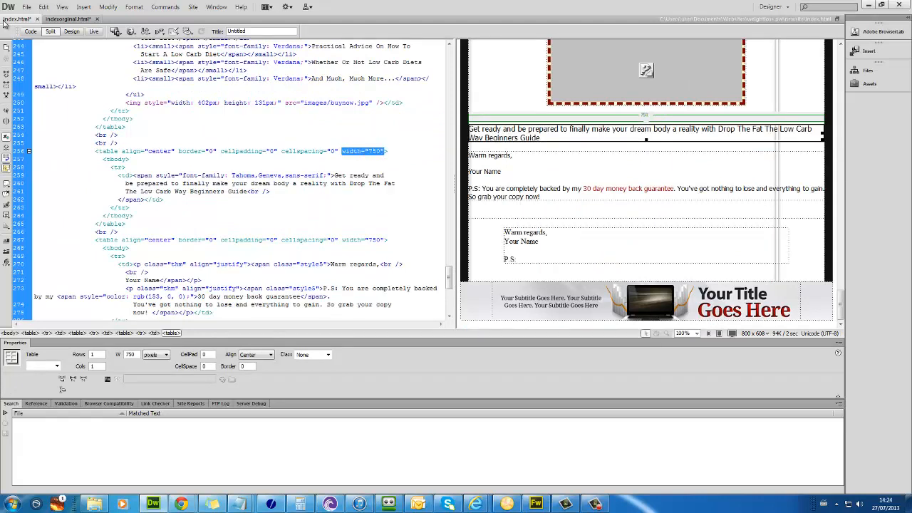
Step: Use Find and Replace to change width="750" to width="590" across all open documents (6 replacements)
right_click(302, 151)
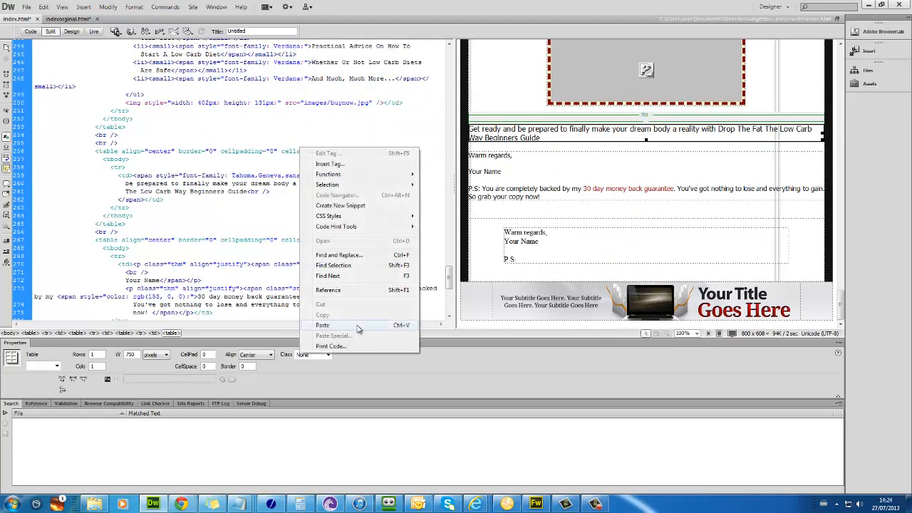
left_click(352, 255)
left_click_drag(628, 338, 443, 211)
type("width=\"750\"")
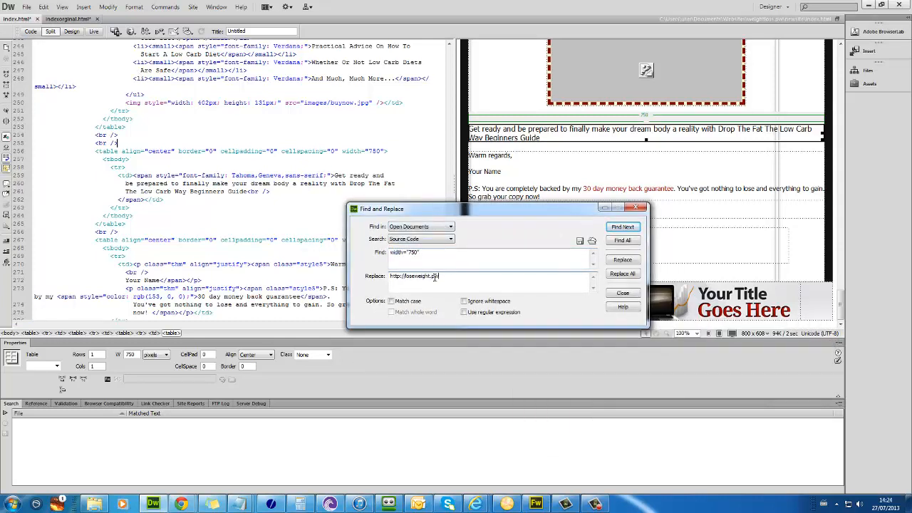
triple_click(454, 278)
type("width=\"750\"")
left_click(622, 275)
scroll(634, 242, "down", 3)
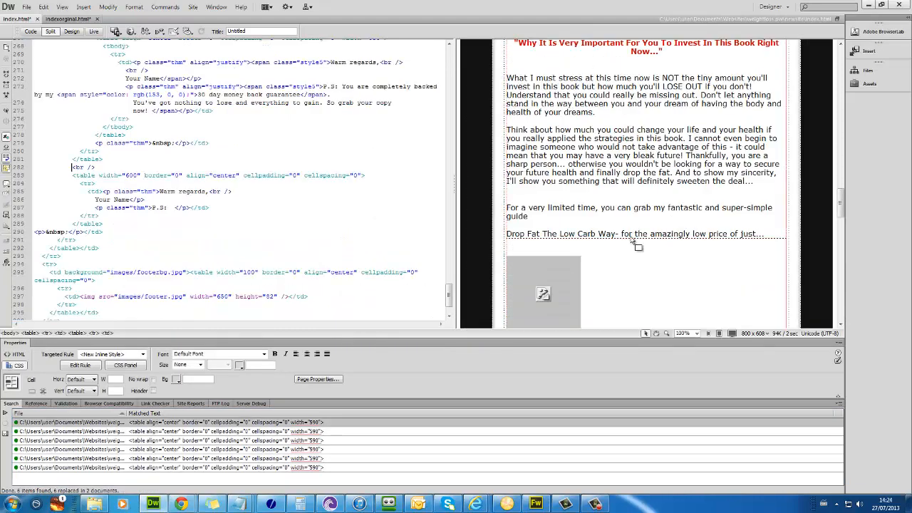
Step: Preview the sales page in Chrome with F12 and scroll through the full sales letter
key("F12")
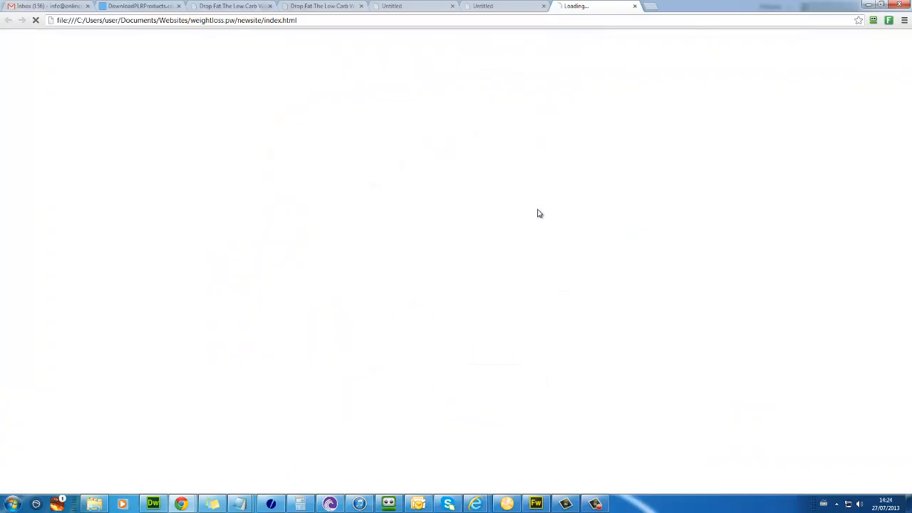
scroll(551, 206, "down", 5)
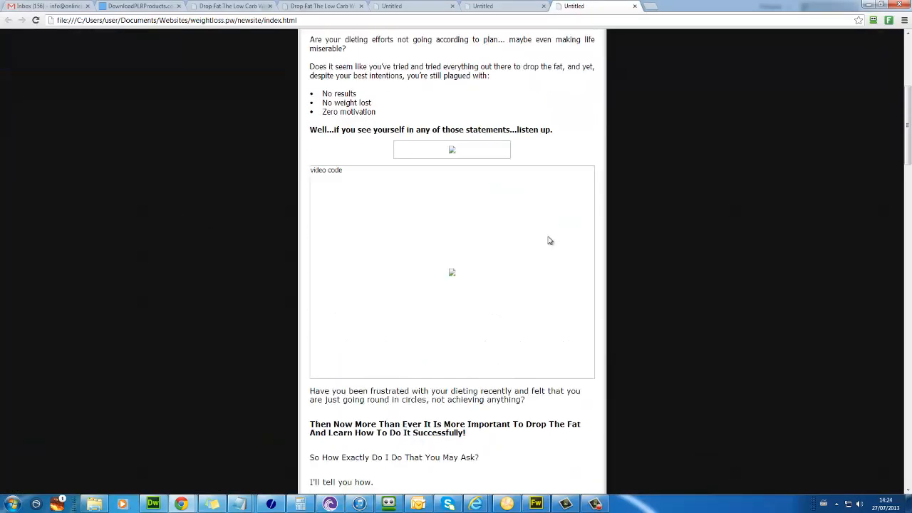
scroll(550, 233, "up", 5)
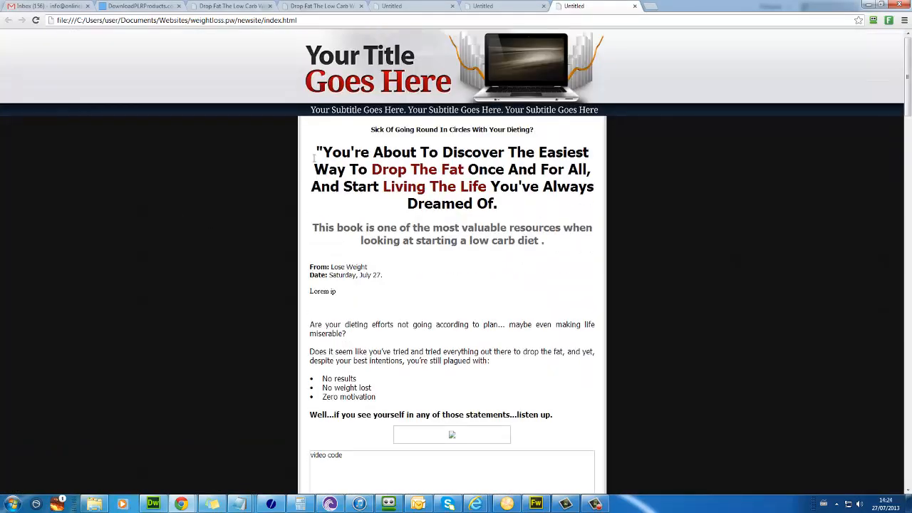
left_click_drag(345, 180, 318, 152)
scroll(357, 193, "down", 5)
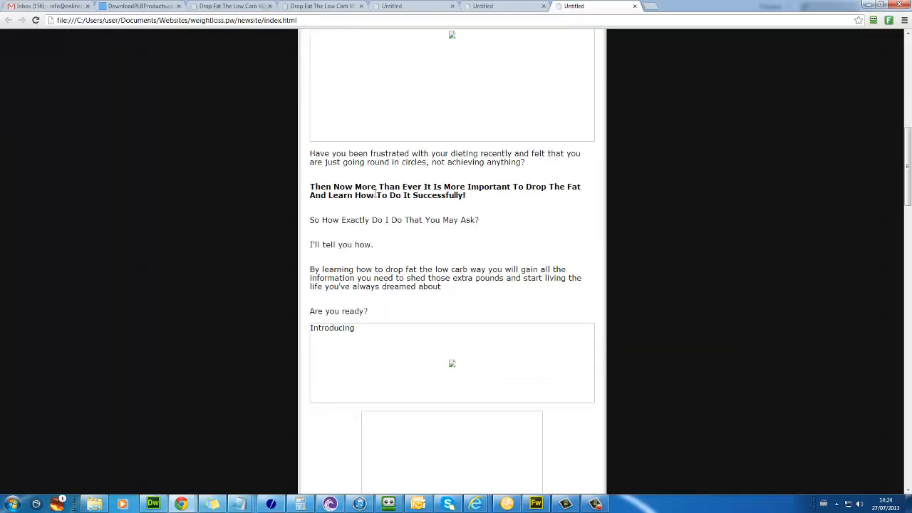
scroll(320, 208, "down", 15)
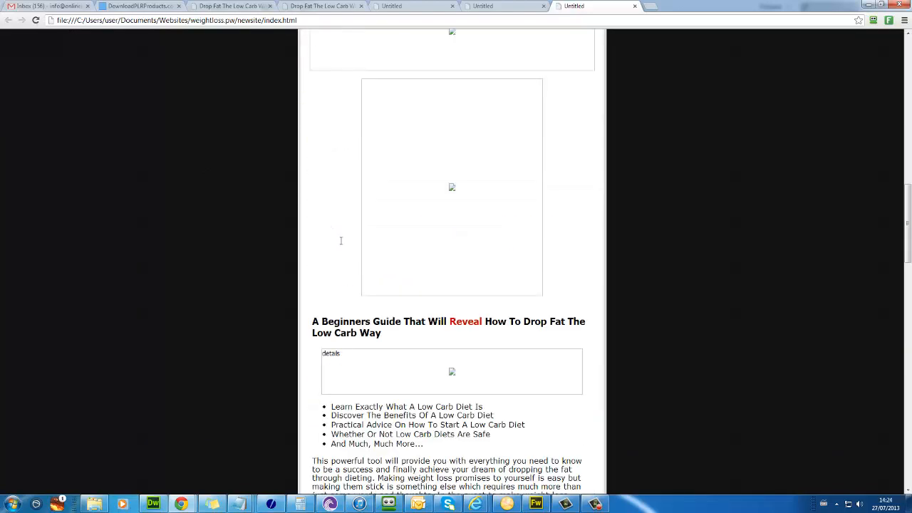
scroll(358, 175, "down", 10)
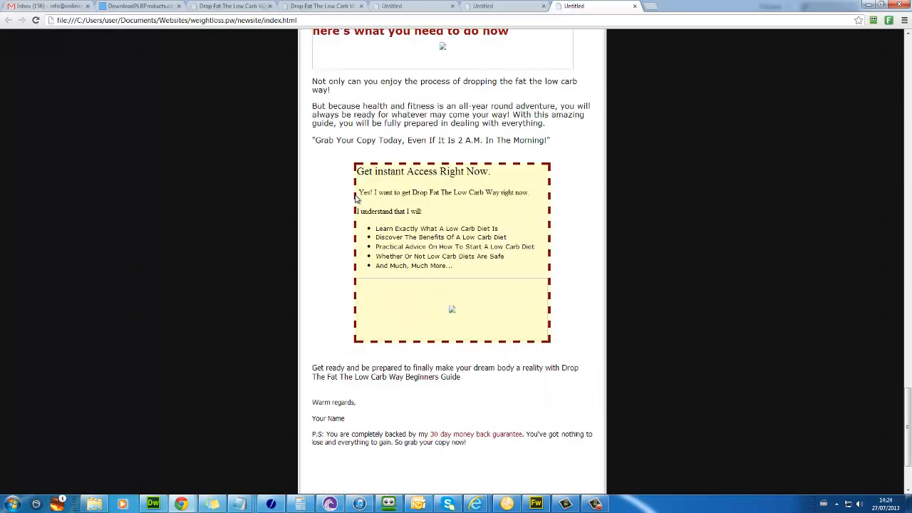
scroll(370, 157, "up", 3)
Step: Return to Dreamweaver and select the price image on the page
scroll(368, 178, "up", 15)
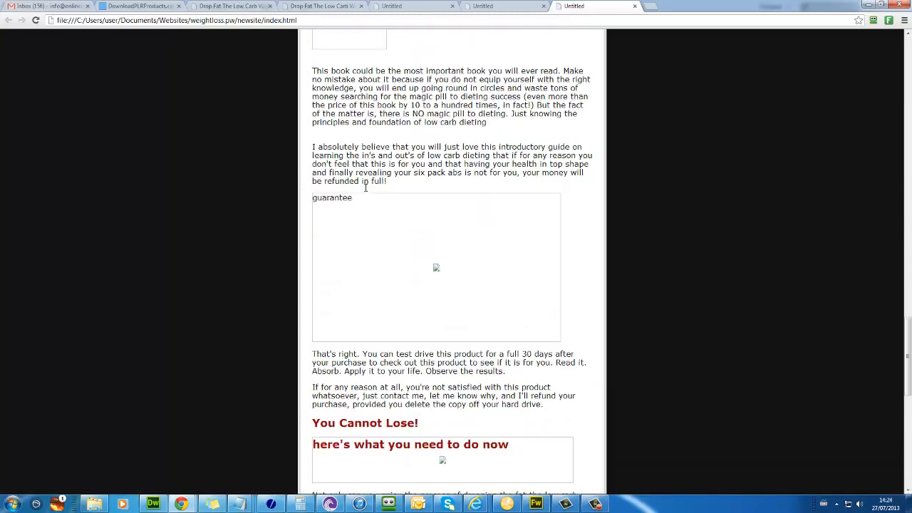
scroll(365, 191, "up", 3)
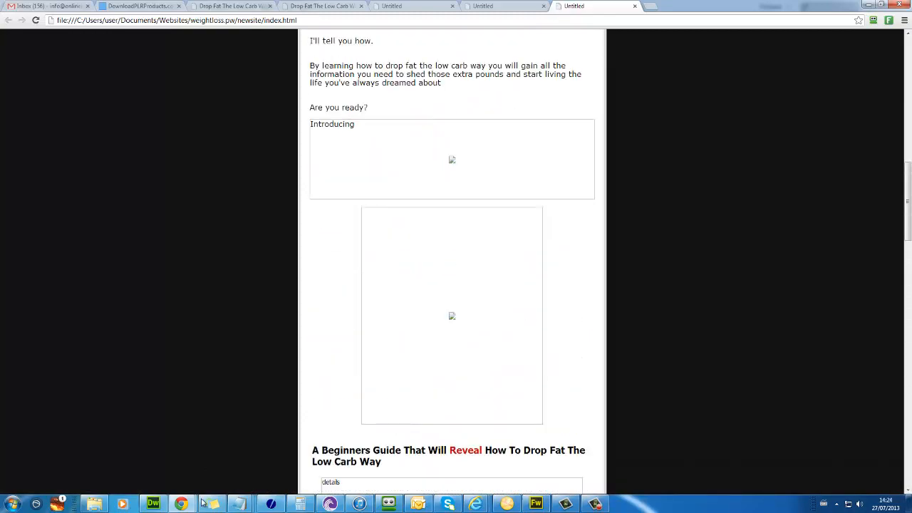
left_click(153, 504)
left_click(562, 270)
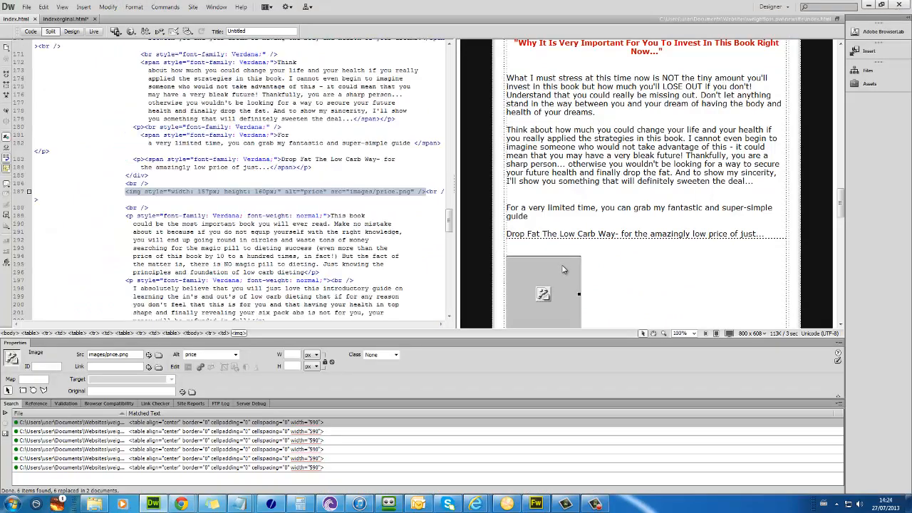
Step: Open newsite's images2 folder in Explorer and select all its files
left_click(167, 191)
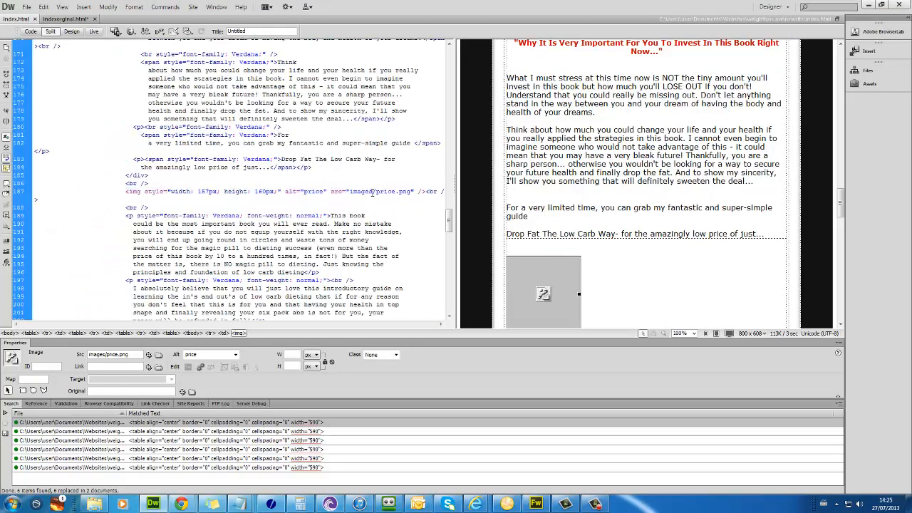
left_click(94, 504)
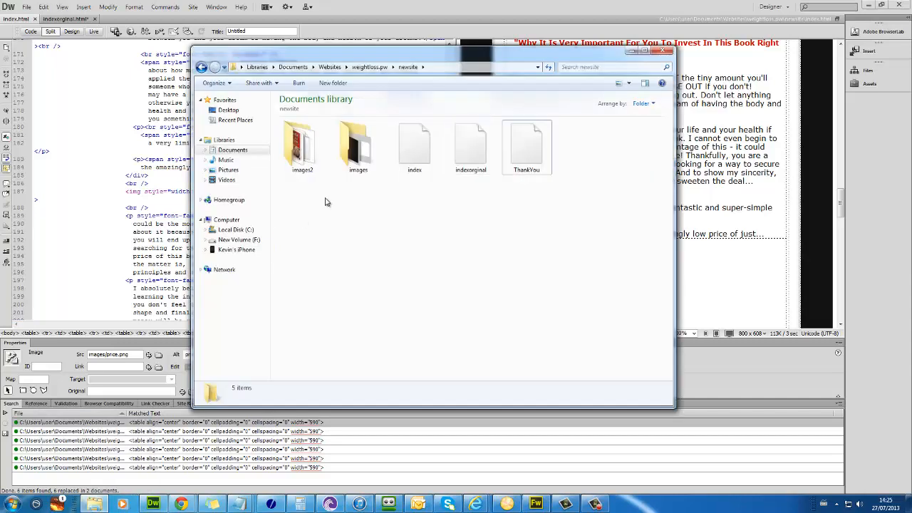
double_click(298, 146)
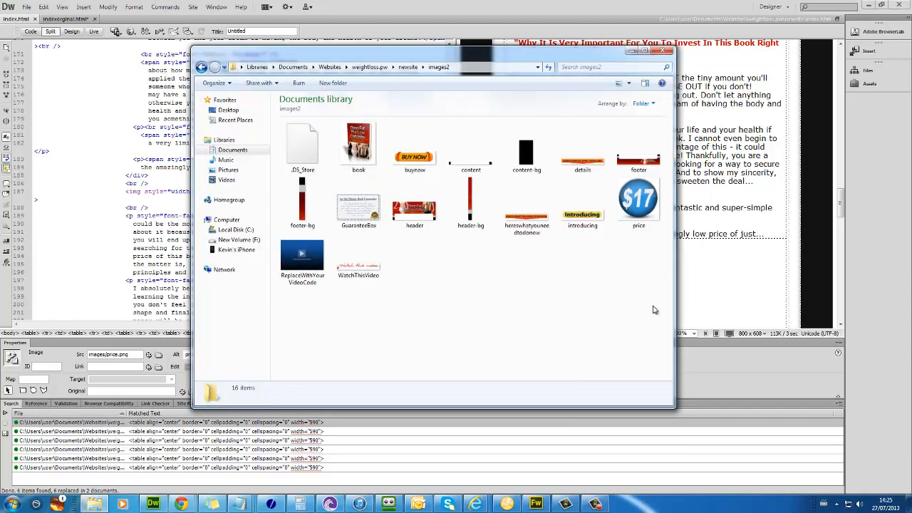
left_click_drag(656, 315, 323, 135)
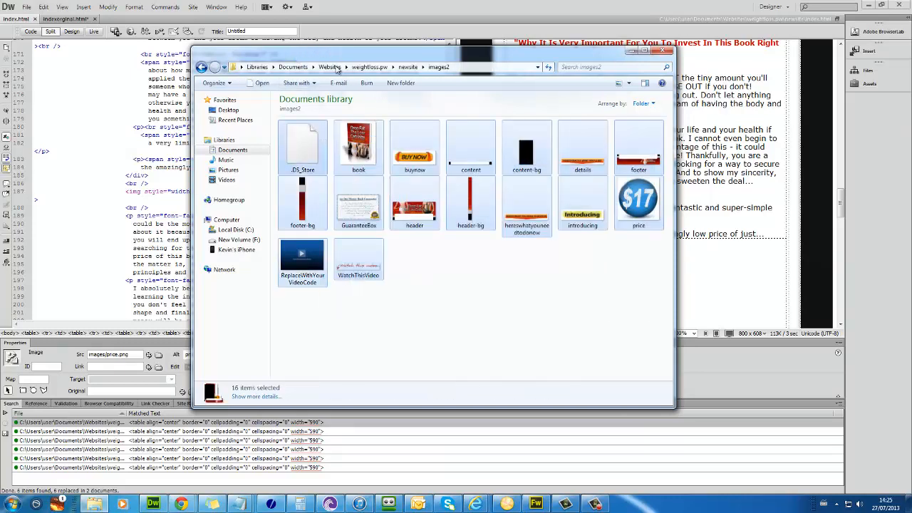
Step: Paste the images2 files into the images folder, replacing the duplicates
left_click(407, 66)
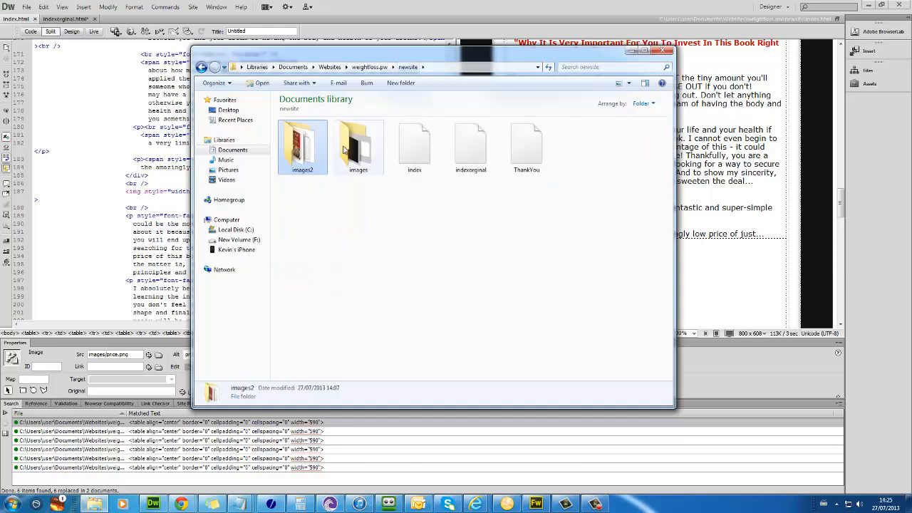
double_click(359, 148)
key("ctrl+v")
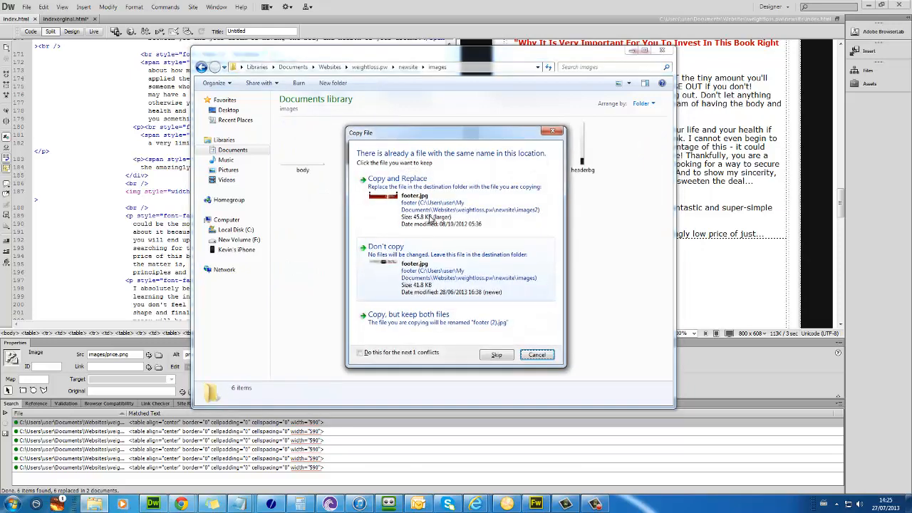
left_click(436, 214)
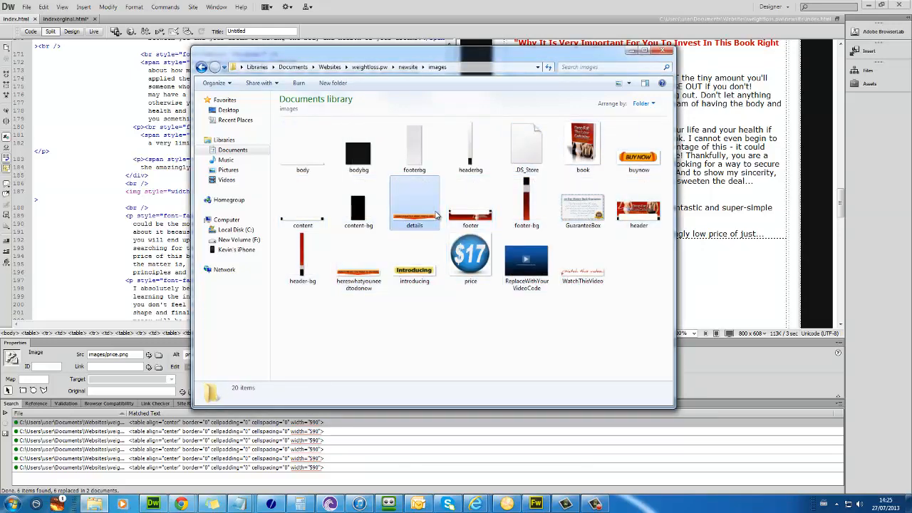
Step: Back in Dreamweaver, refresh the page view so the $17 price image shows
left_click(716, 275)
left_click(716, 269)
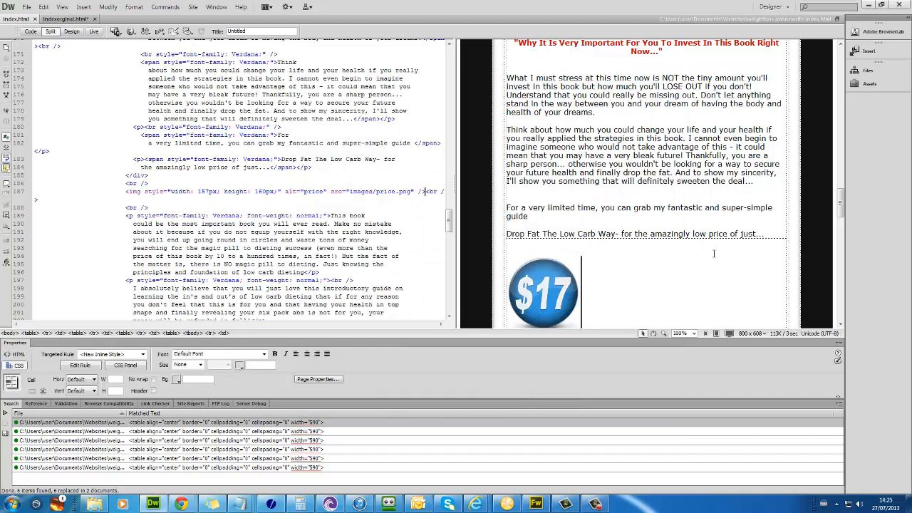
scroll(706, 235, "up", 5)
Step: Preview index.html in Chrome and scroll down past the Drop Fat The Low Carb Way header
key("F12")
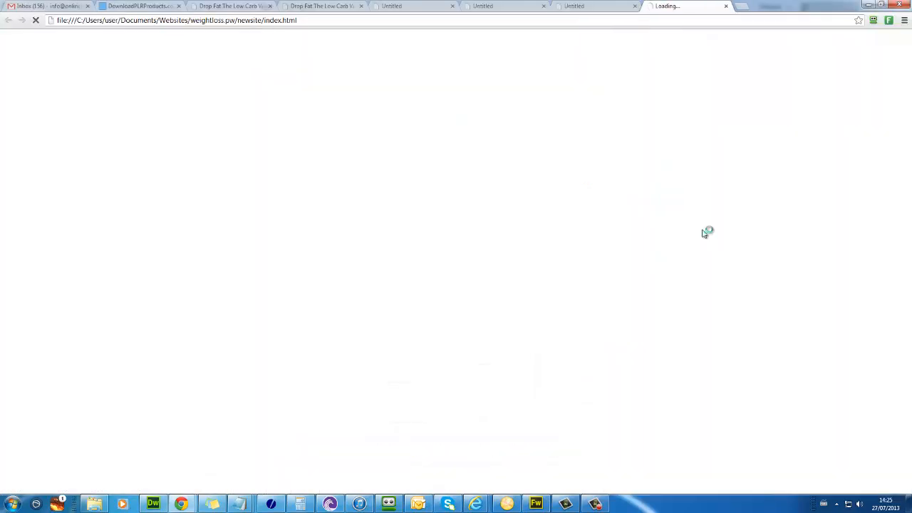
left_click_drag(391, 91, 345, 87)
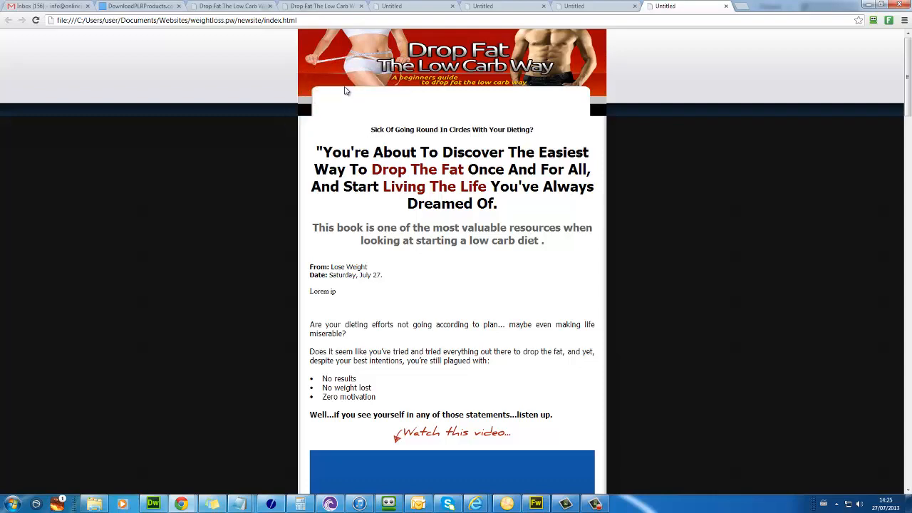
scroll(342, 96, "down", 3)
scroll(340, 102, "up", 3)
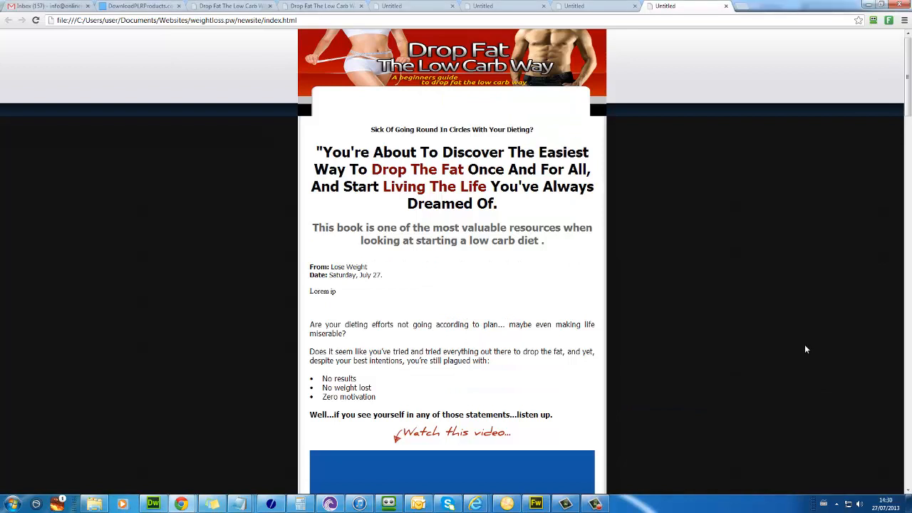
scroll(800, 340, "down", 2)
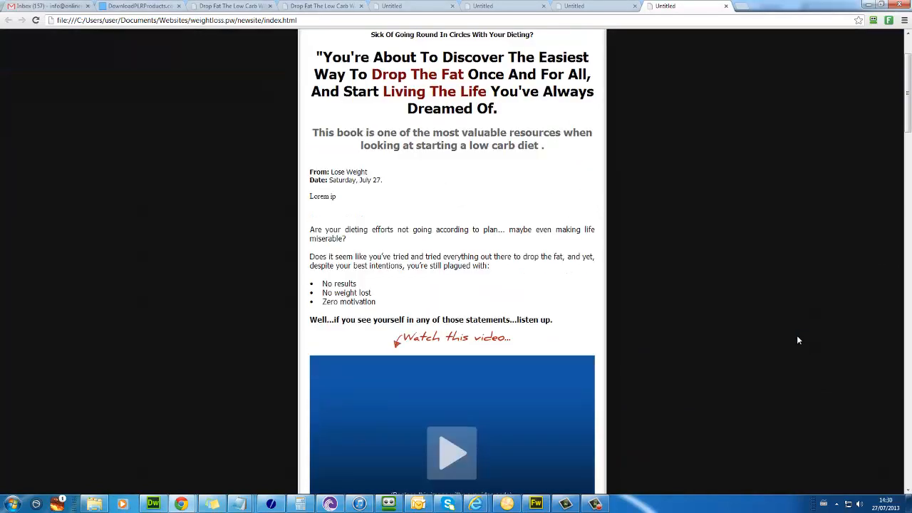
key("ctrl+t")
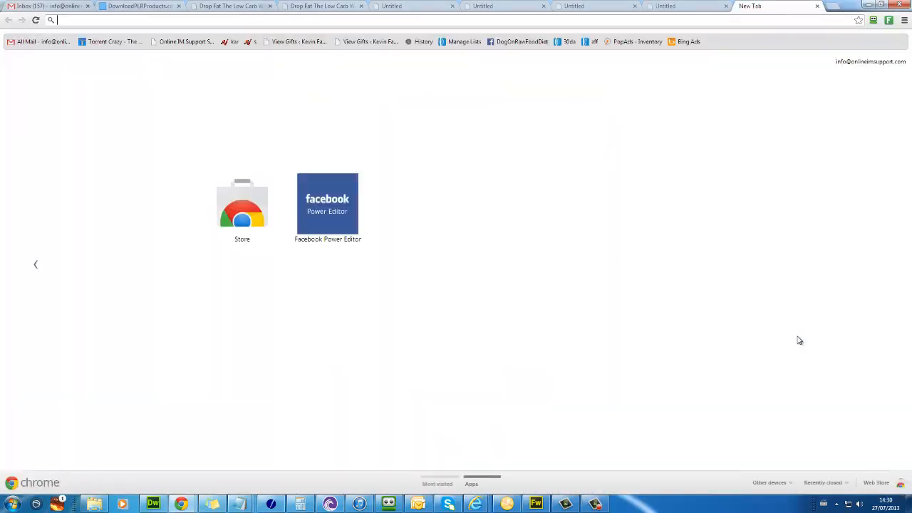
Step: Go to myecovermaker.com and open CREATE ECOVER to see the cover types
type("mye")
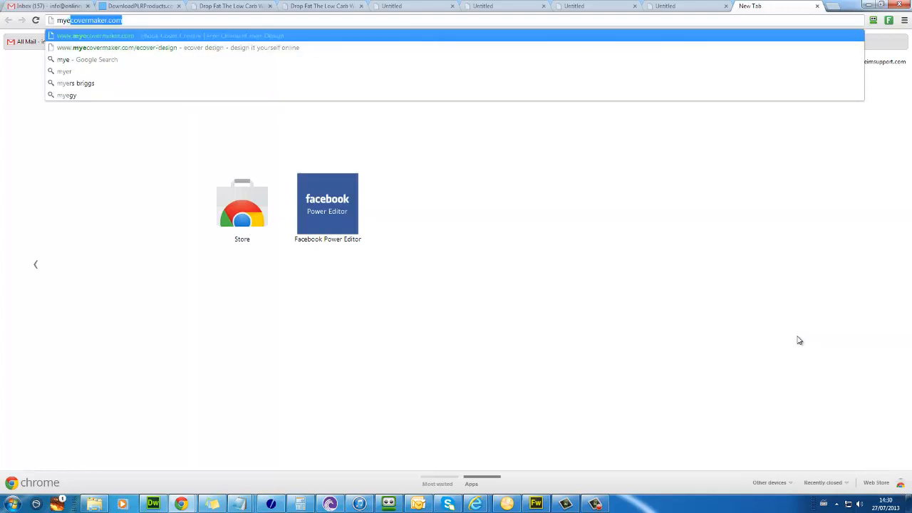
key("Return")
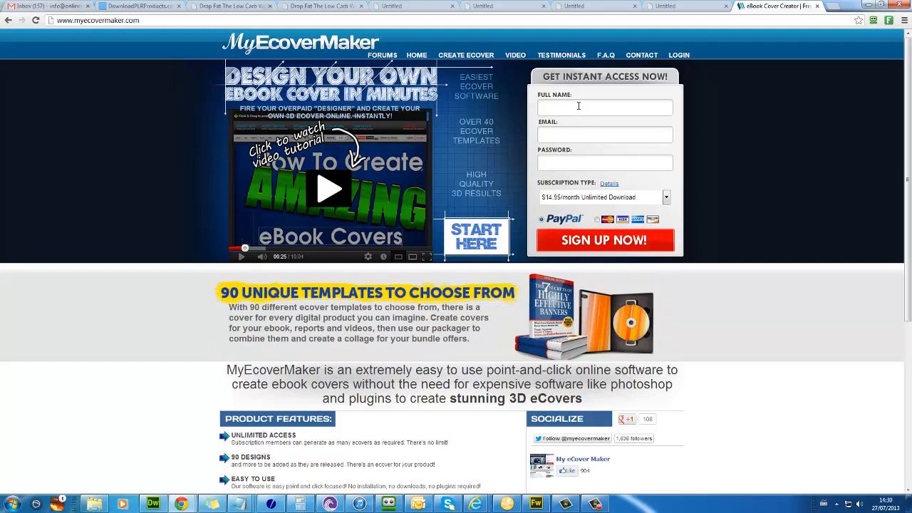
left_click(465, 57)
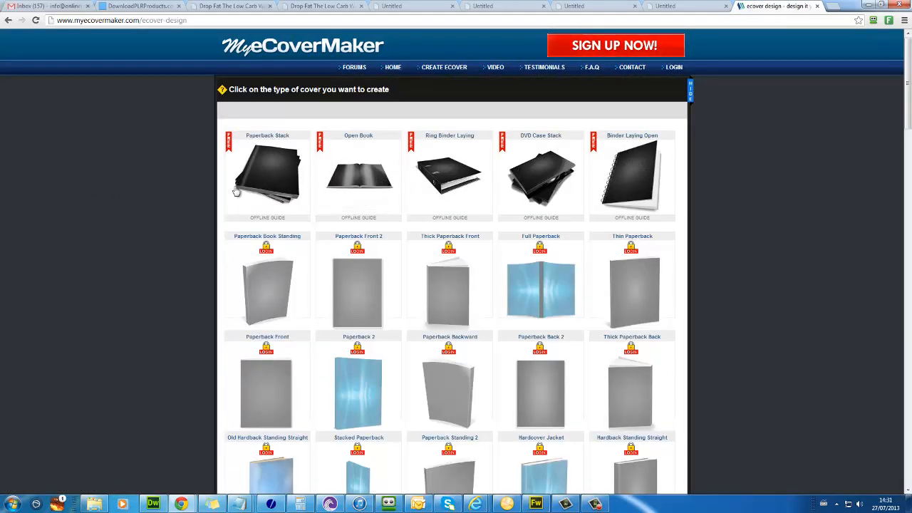
Step: Choose the Paperback Stack cover and apply the blue sky-and-clouds default background
left_click(262, 183)
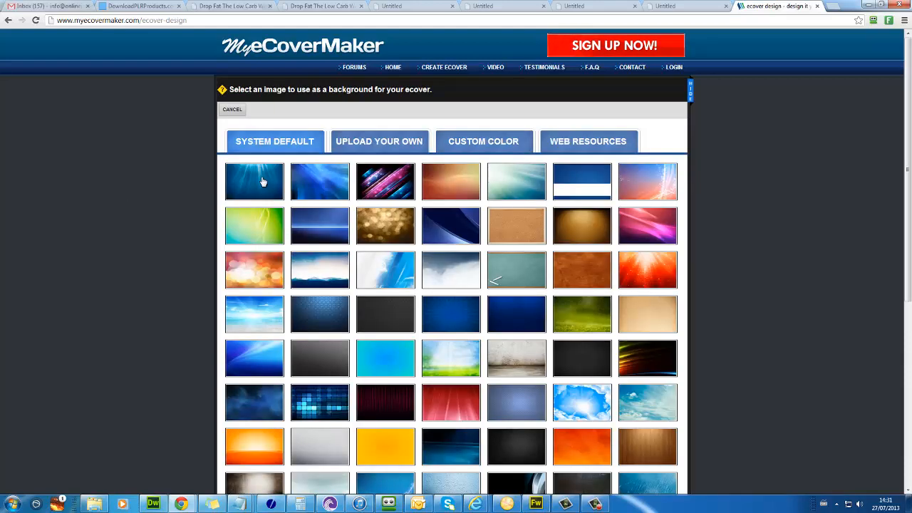
scroll(578, 328, "down", 2)
scroll(590, 302, "down", 3)
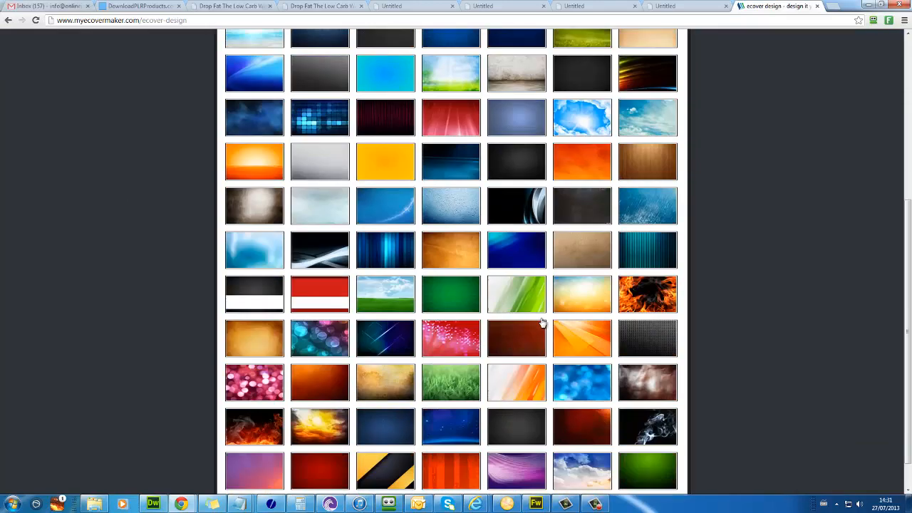
scroll(542, 322, "up", 5)
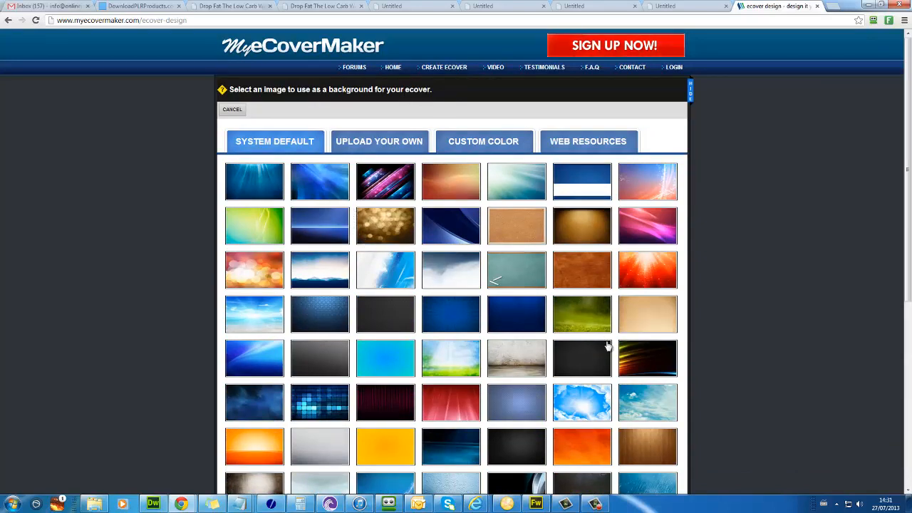
left_click(586, 410)
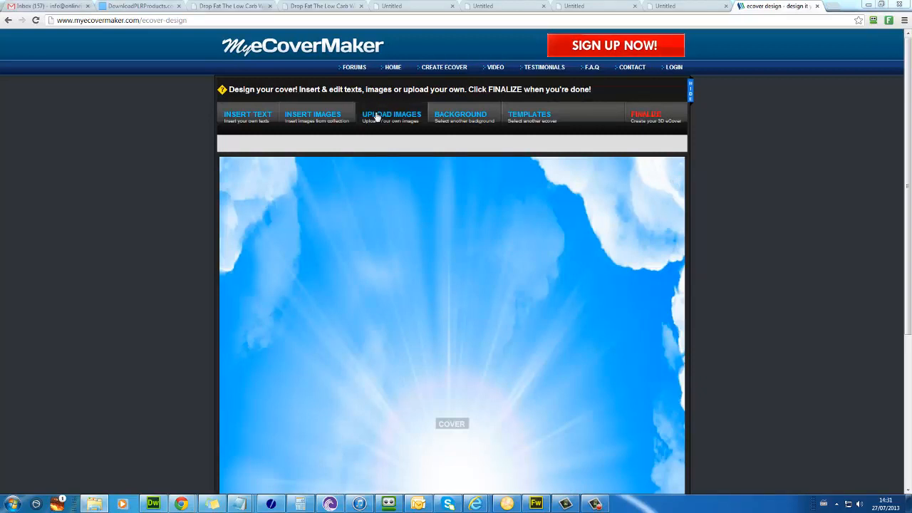
Step: Add the Limited Time Offer graphic and a LoseWeight.pw title text to the cover
left_click(340, 119)
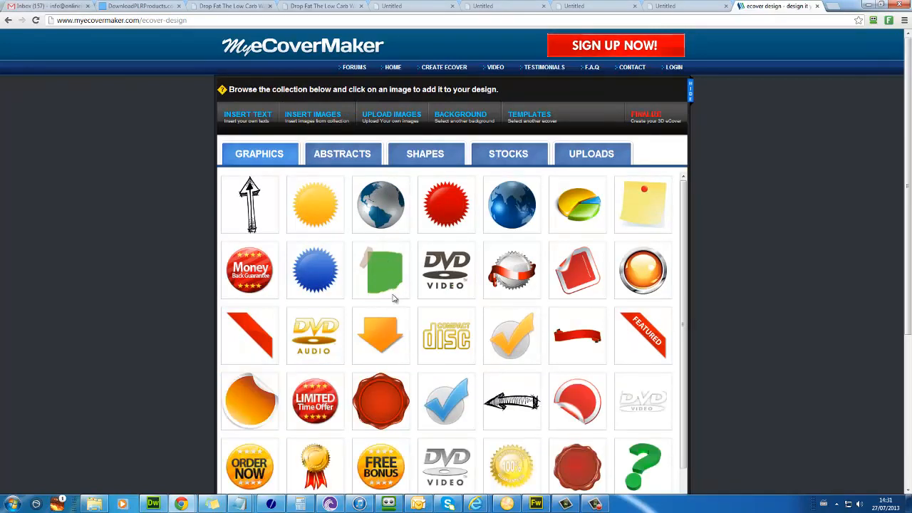
left_click(317, 407)
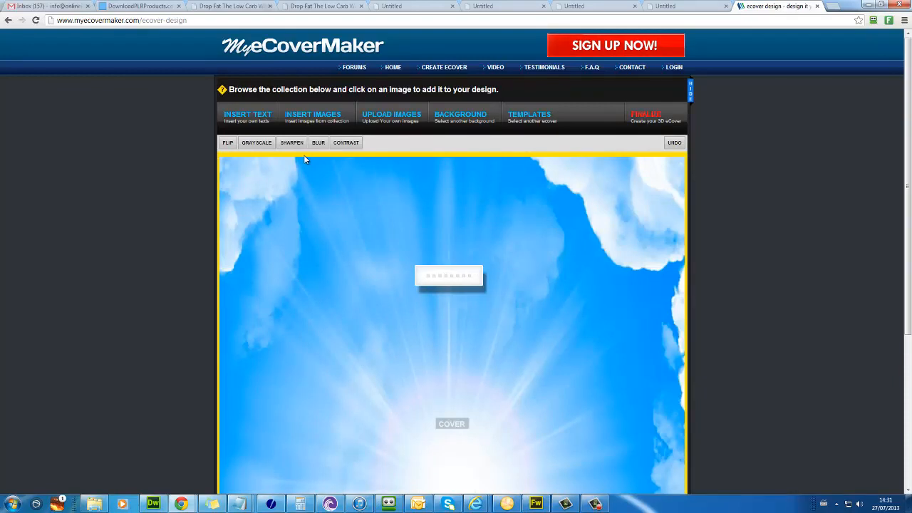
left_click(261, 120)
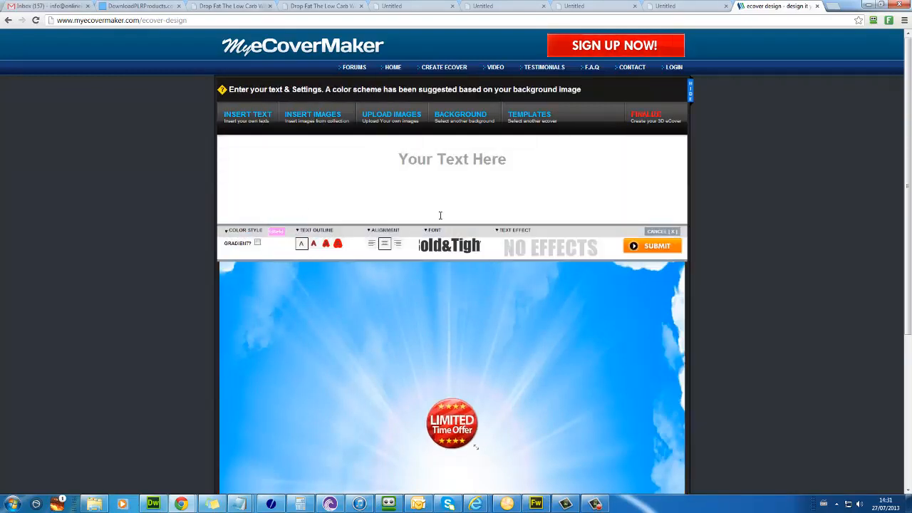
left_click(459, 182)
type("Lose")
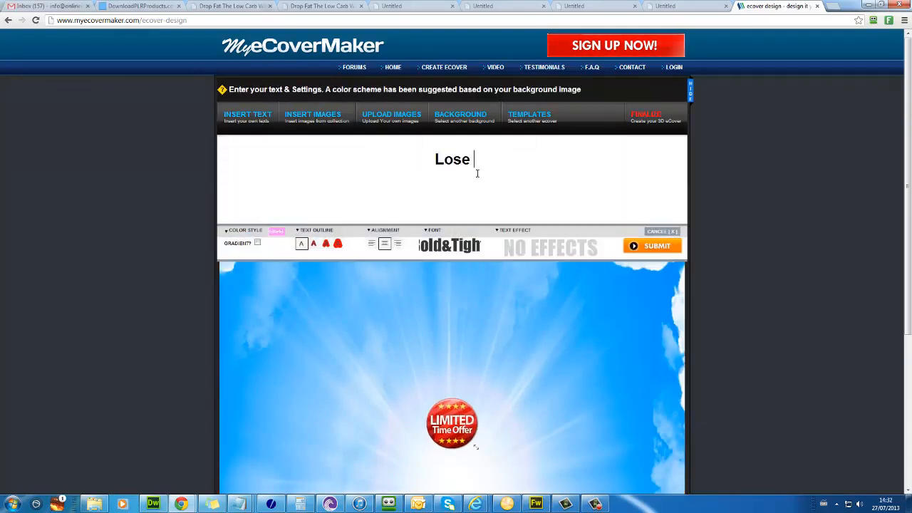
key("Return")
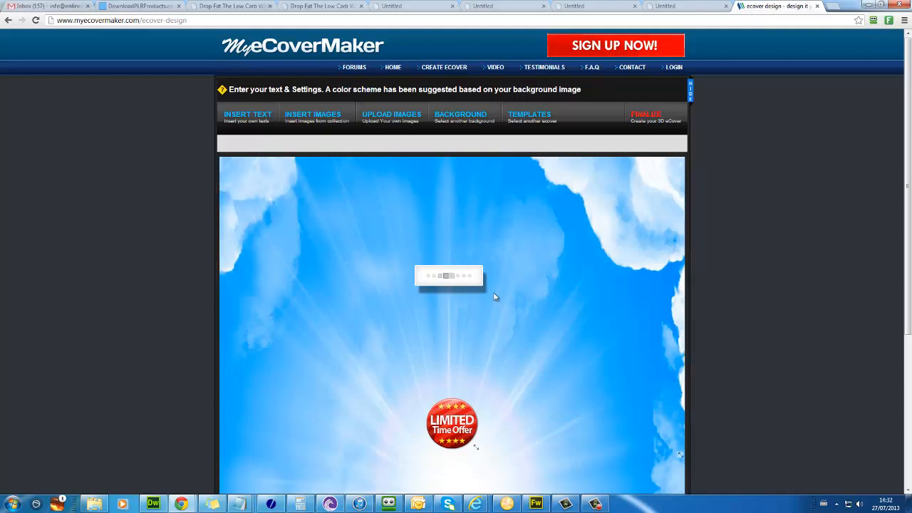
Step: Colour the LoseWeight.pw title dark 181619 and nudge it right and down
left_click(531, 143)
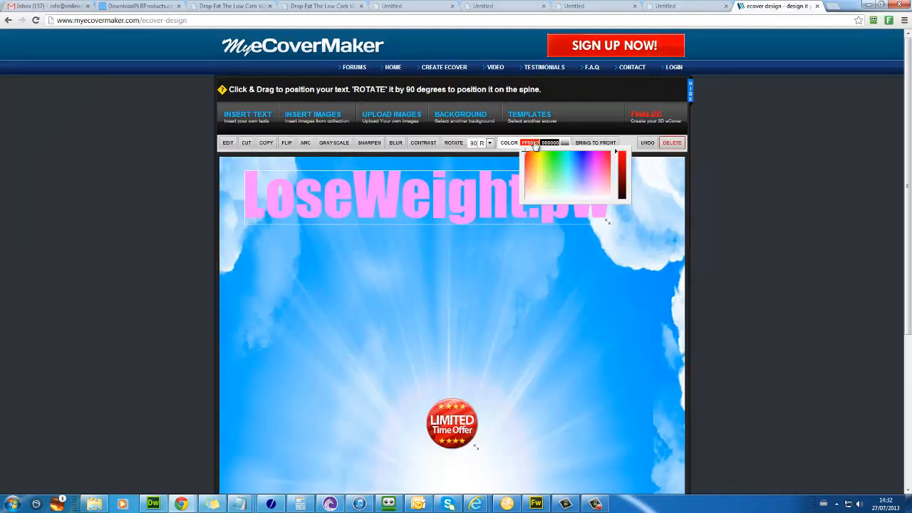
left_click(621, 191)
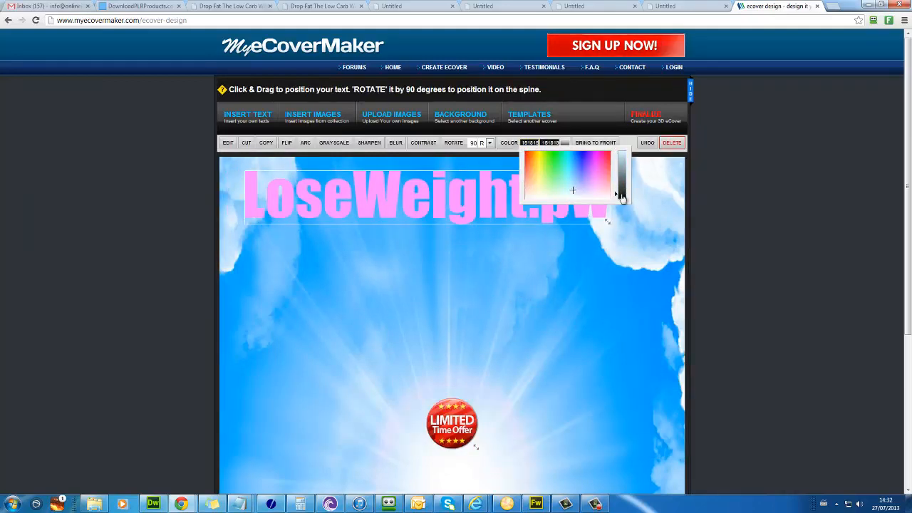
left_click(586, 192)
left_click(517, 228)
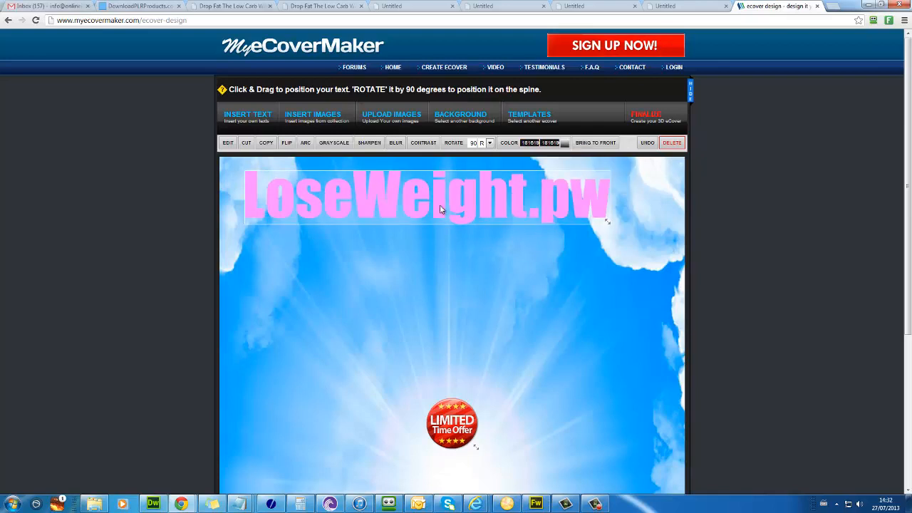
left_click_drag(440, 205, 461, 221)
Step: Add 'Low Carb Secrets' text and move it toward the bottom of the cover
scroll(477, 292, "down", 1)
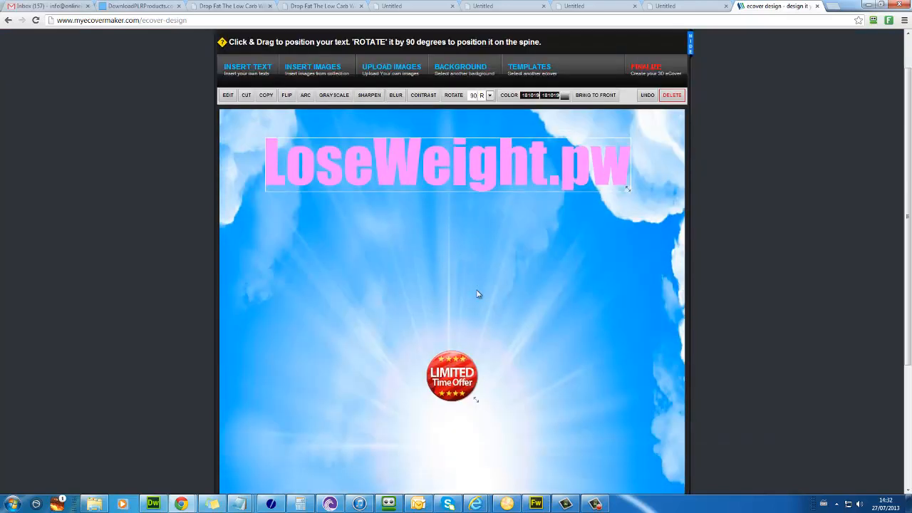
left_click(230, 71)
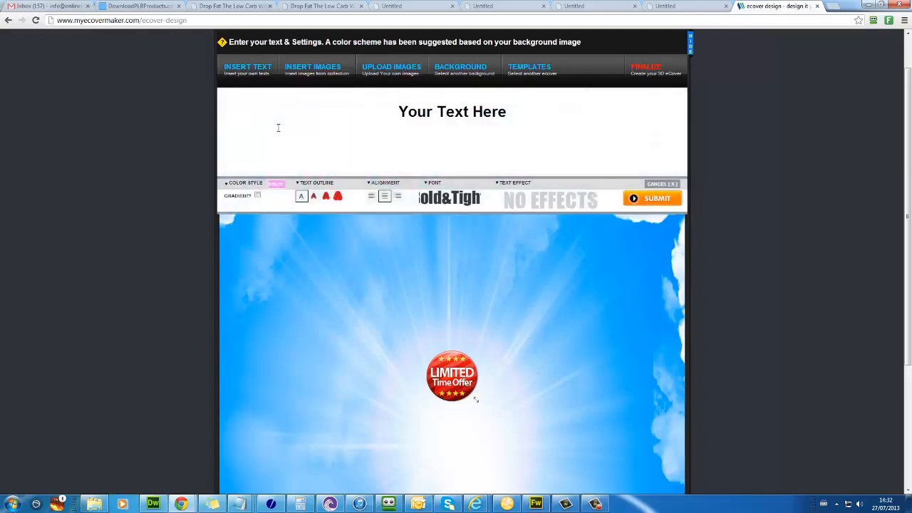
left_click(512, 122)
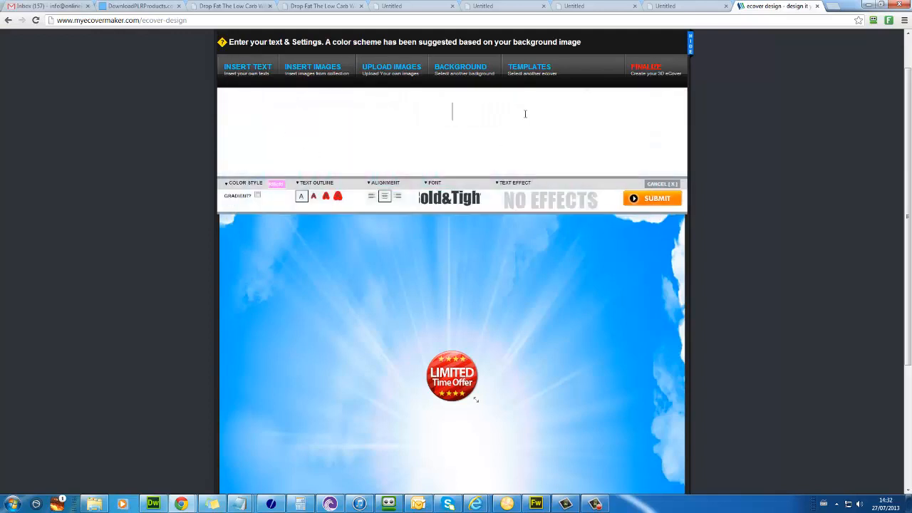
type("Low Carb Secrets")
key("Return")
left_click_drag(681, 400, 582, 483)
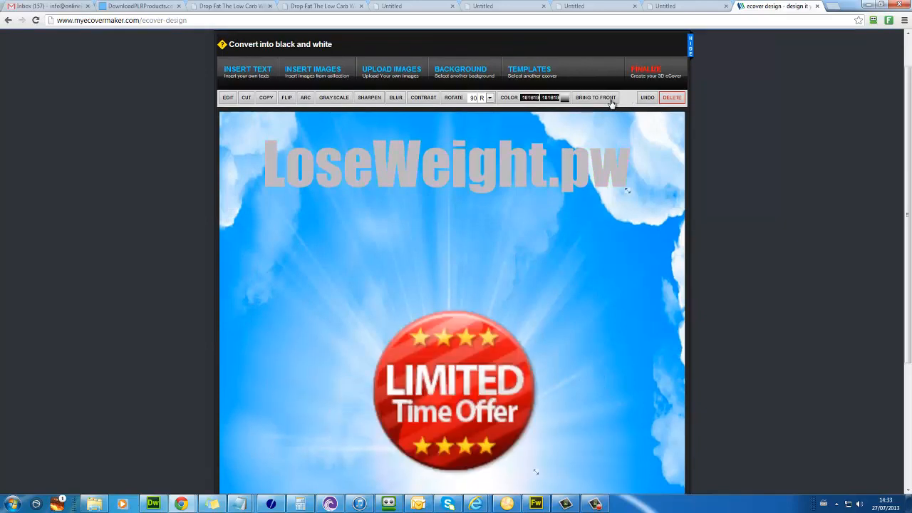
Step: Finalize the 3D ecover at 507 x 454 px, download it, and show paperbackstack.jpg in its folder
left_click(638, 79)
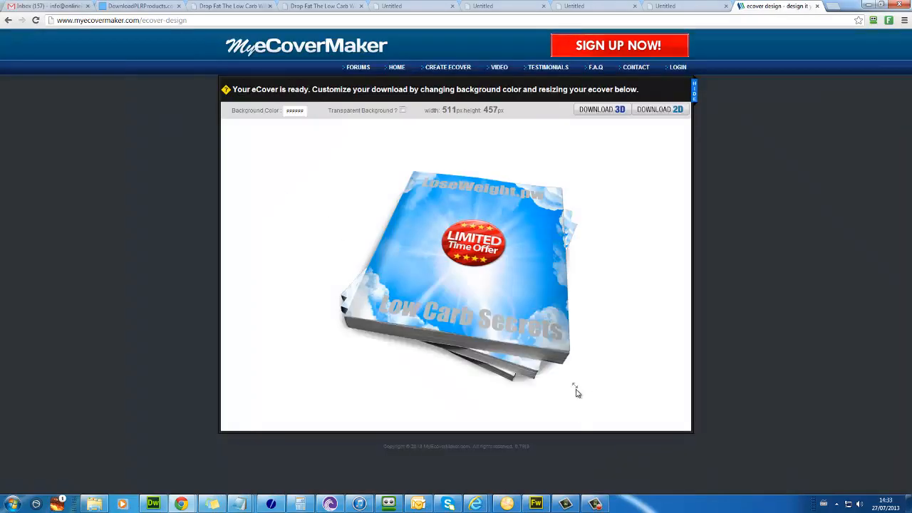
mouse_move(574, 387)
left_mouse_down()
mouse_move(562, 366)
mouse_move(573, 385)
left_mouse_up()
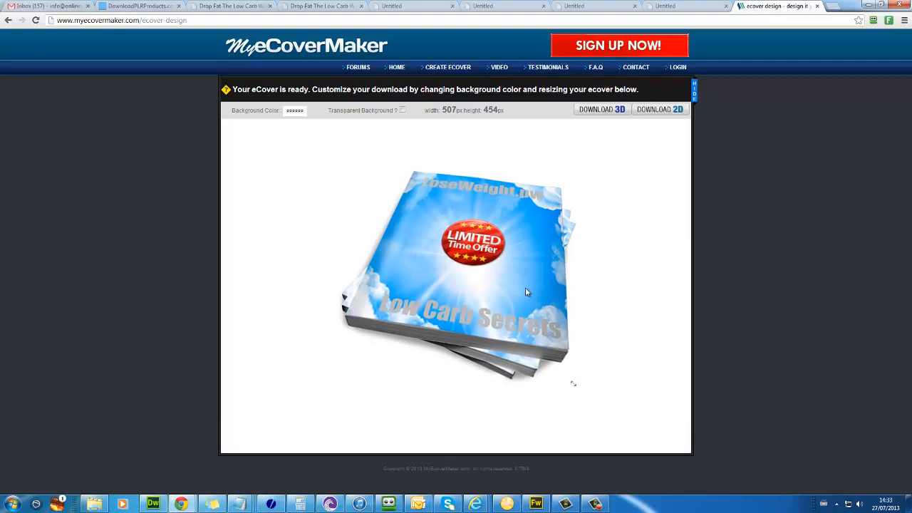
right_click(448, 279)
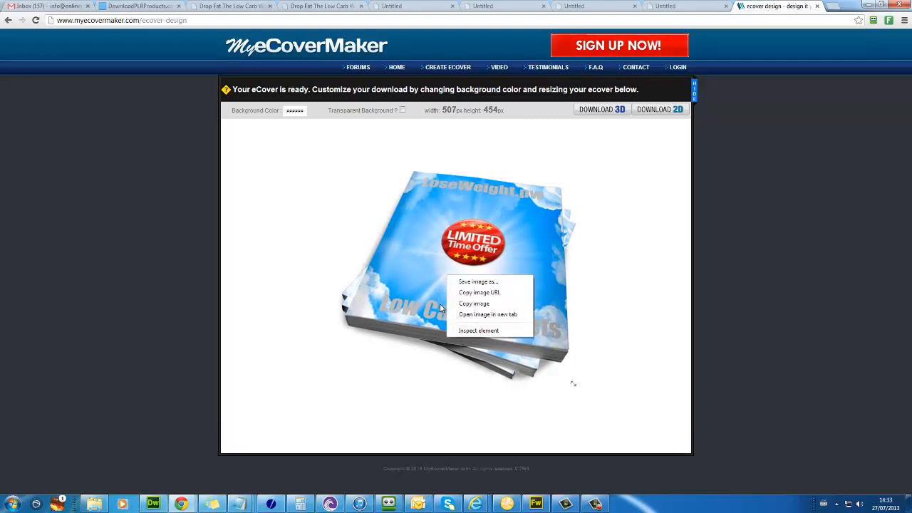
left_click(602, 109)
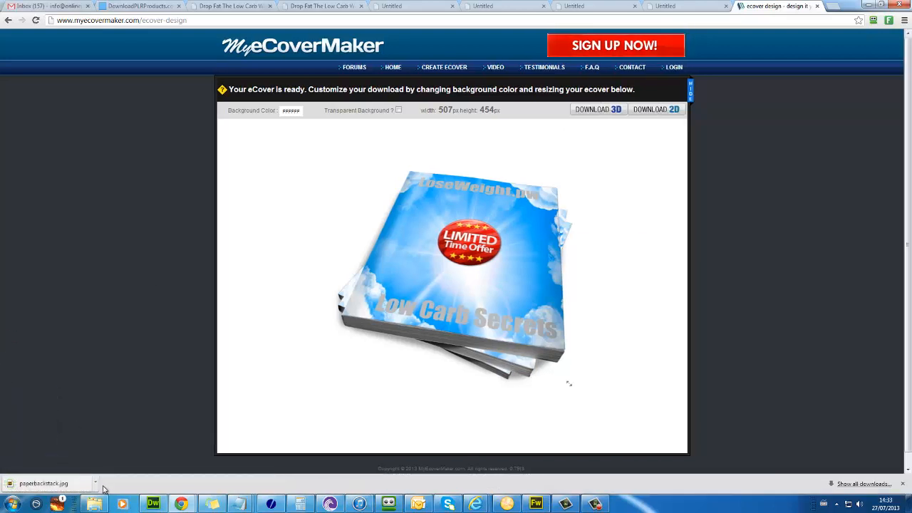
left_click(97, 485)
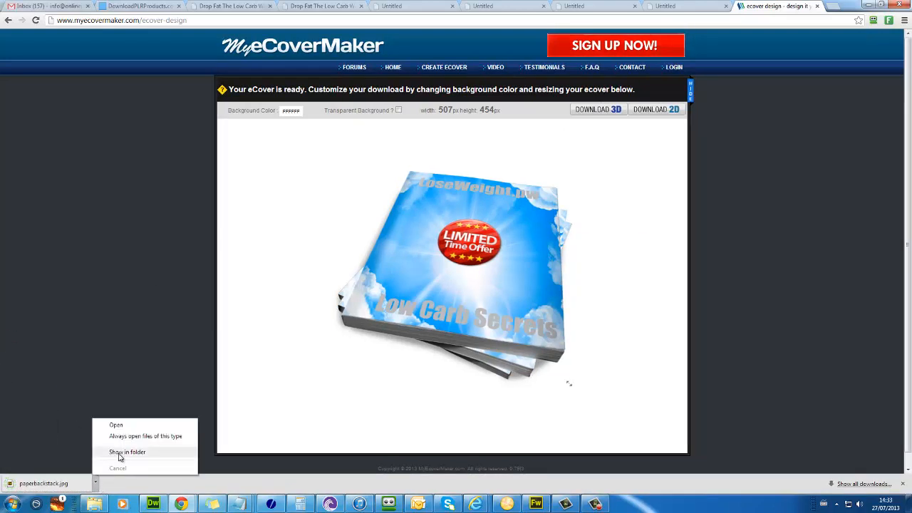
left_click(120, 453)
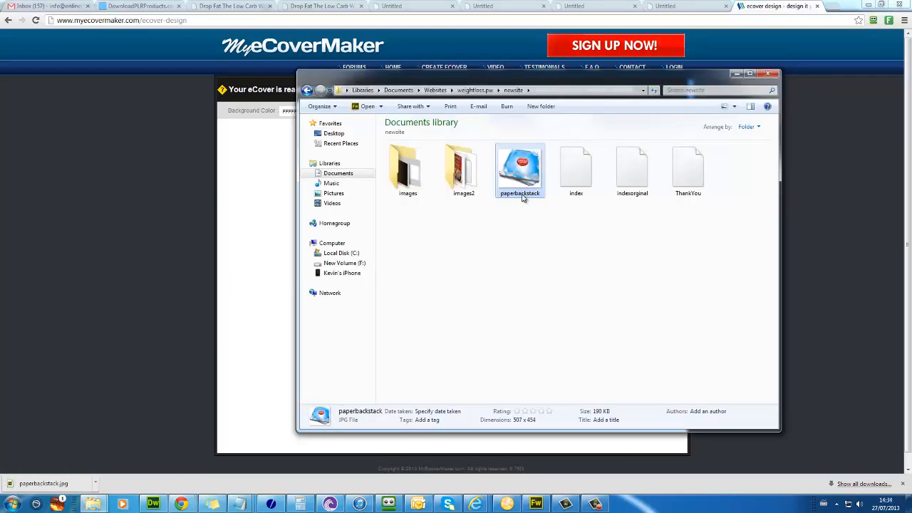
Step: Move paperbackstack.jpg into the images2 folder and bring index.html back up in Dreamweaver
left_click(519, 194)
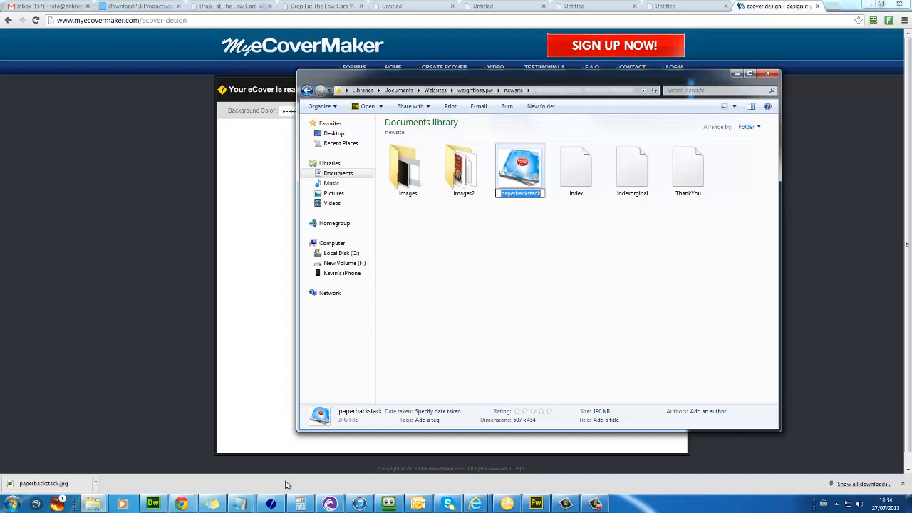
left_click_drag(520, 168, 463, 171)
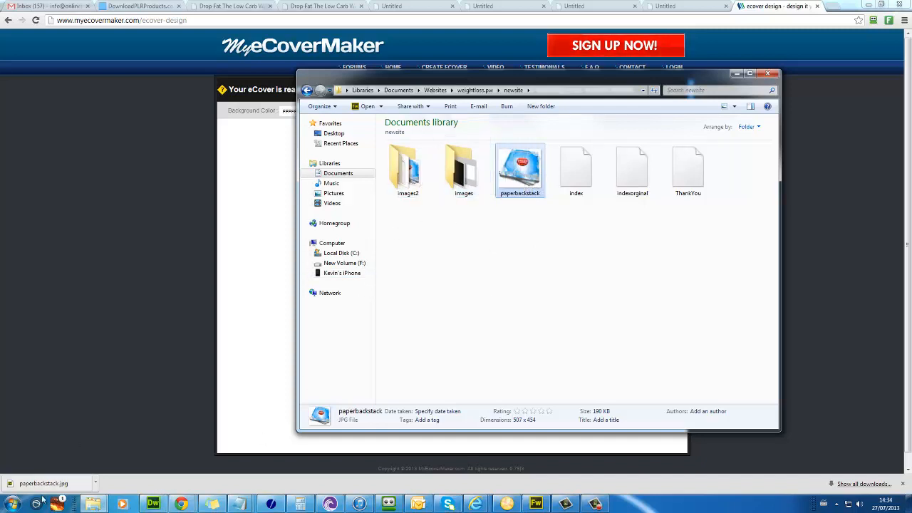
left_click(167, 507)
left_click(521, 158)
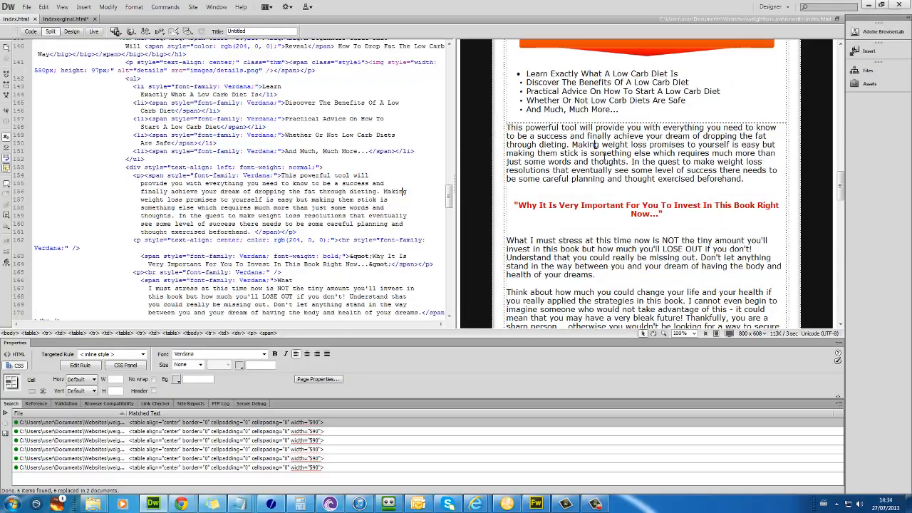
Step: Change the book image's src from book.jpg to paperbackstack.jpg in code view
scroll(520, 158, "up", 8)
left_click(631, 206)
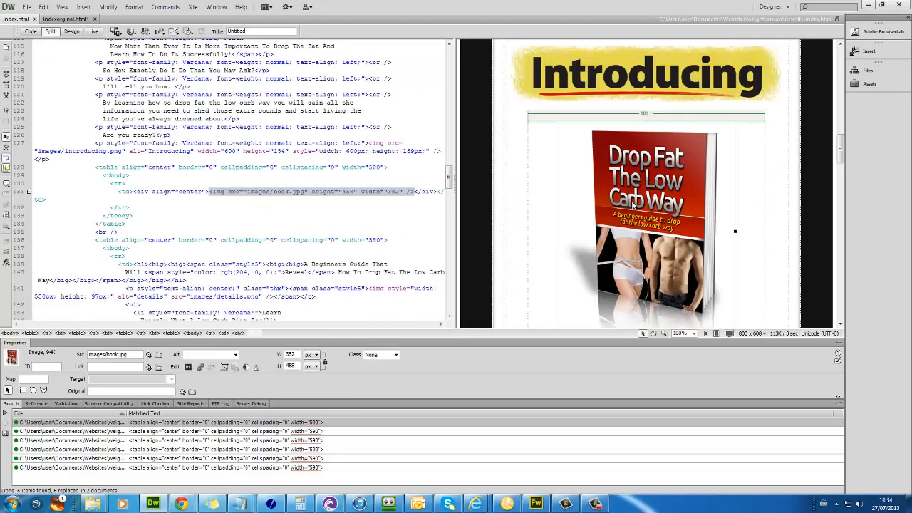
left_click(274, 194)
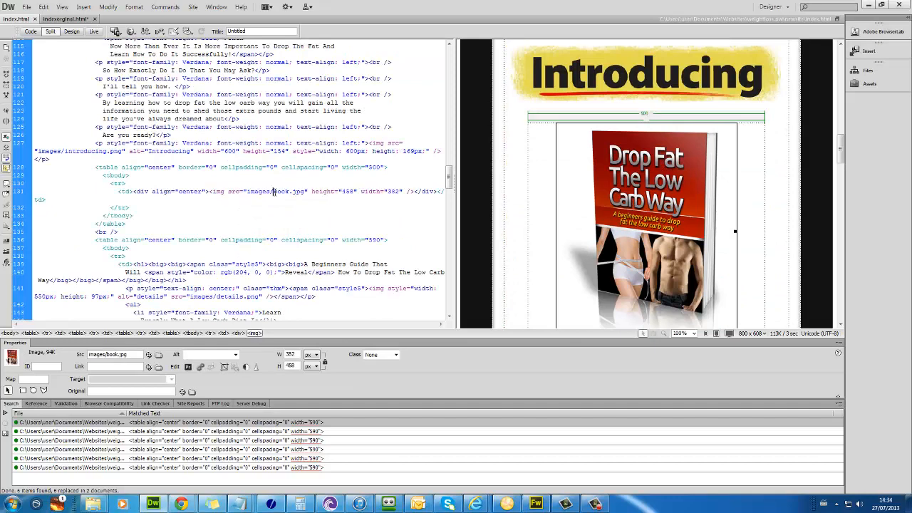
type("paperbacksta")
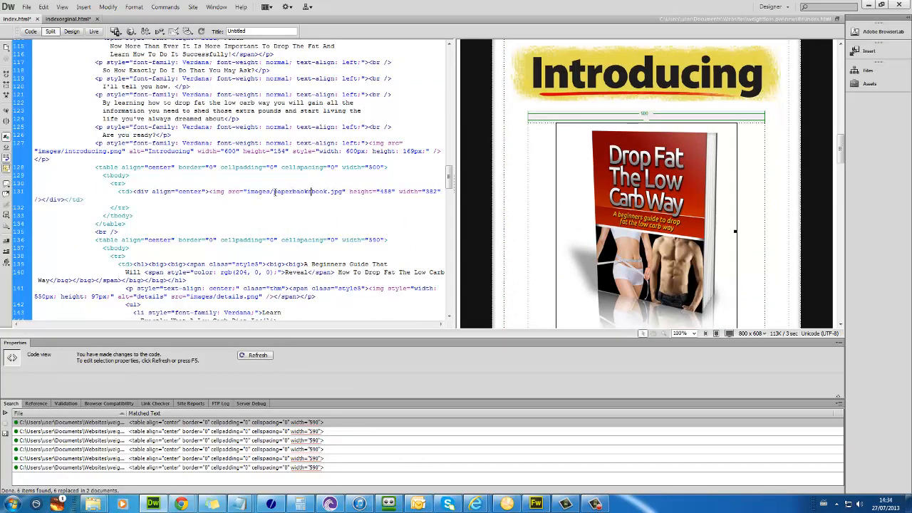
type("ck")
key("Delete")
key("Delete")
key("Delete")
key("Delete")
key("F5")
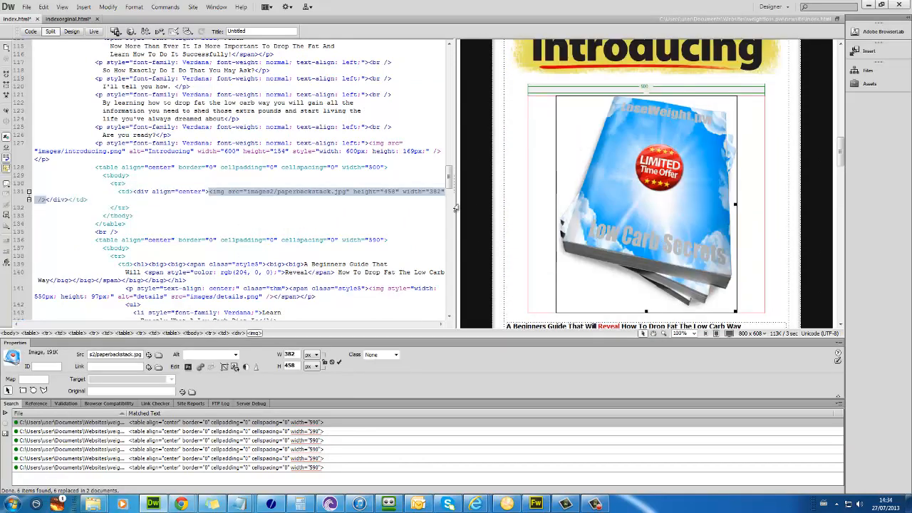
left_click(373, 183)
Step: Delete the image's fixed height and width so the ecover shows at natural size
left_click_drag(350, 191, 403, 193)
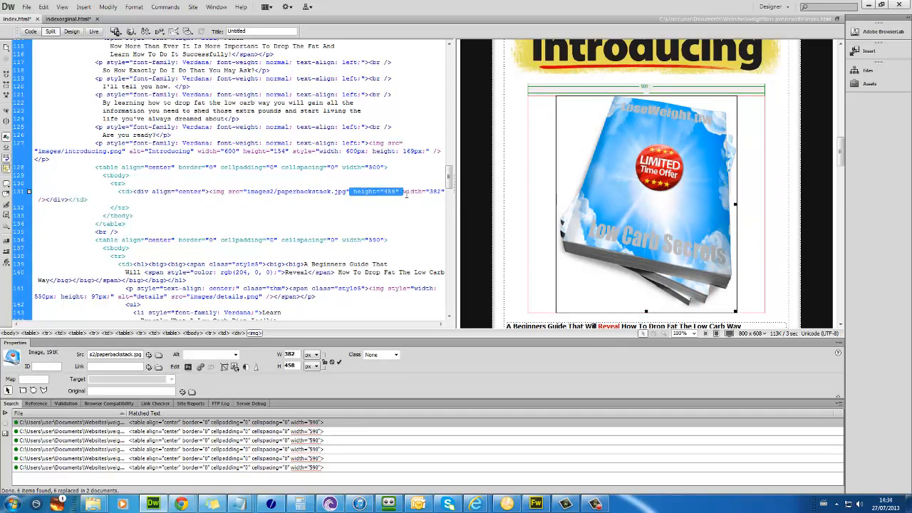
key("Delete")
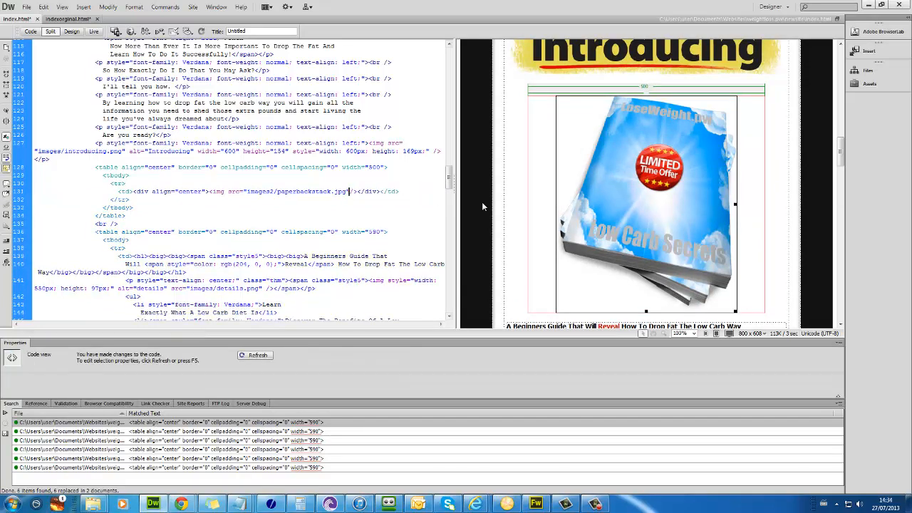
left_click(568, 205)
scroll(568, 205, "up", 3)
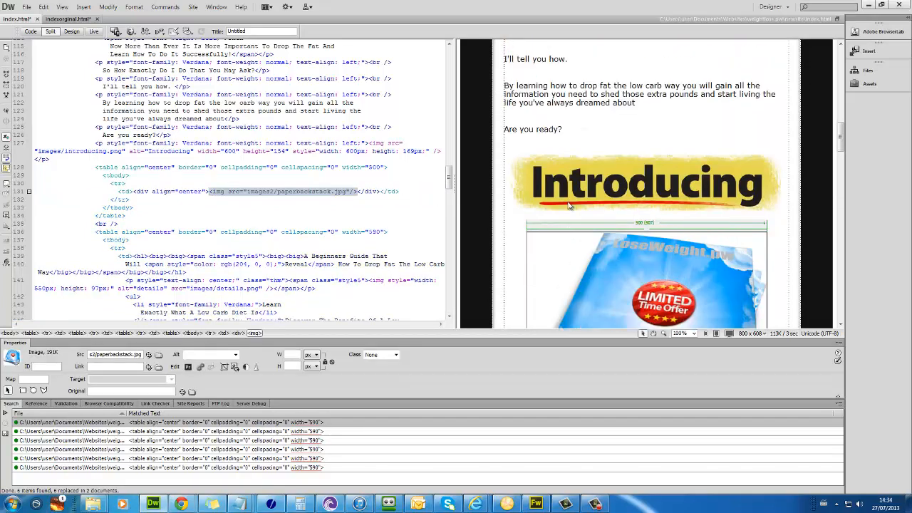
left_click(607, 189)
scroll(606, 189, "up", 8)
scroll(595, 200, "up", 4)
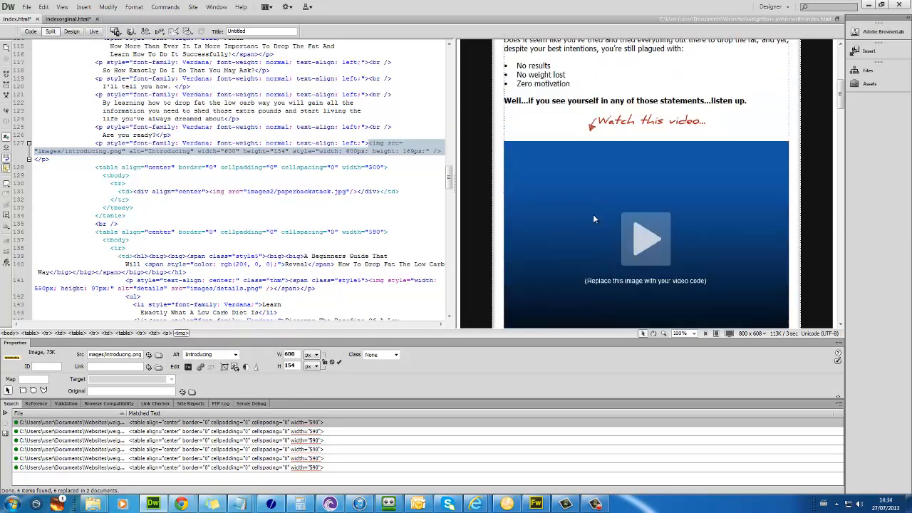
Step: Check the video placeholder image, then save index.html and preview it in the browser
left_click(593, 214)
scroll(593, 214, "up", 2)
scroll(593, 214, "down", 4)
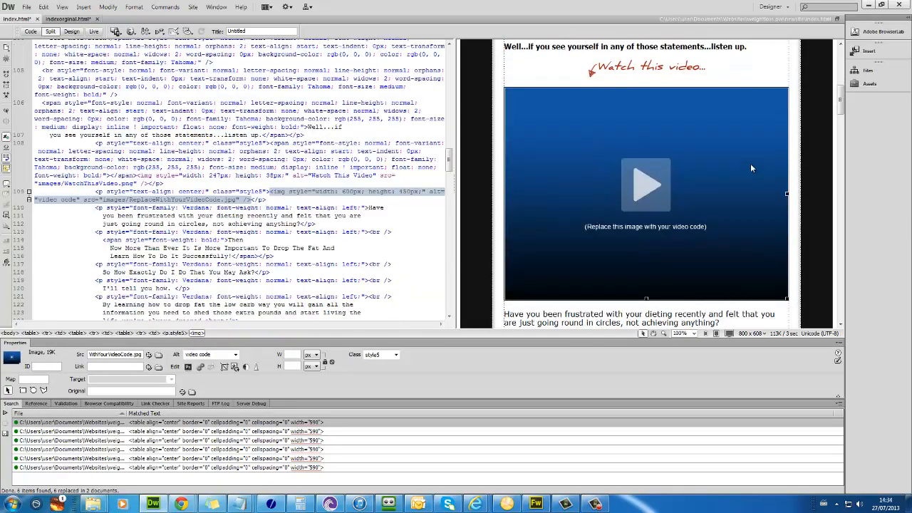
left_click(291, 200)
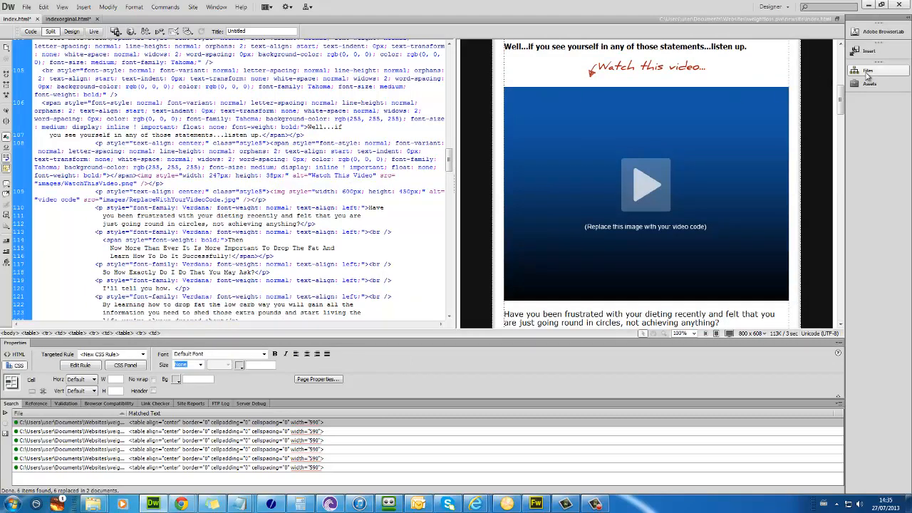
left_click(534, 214)
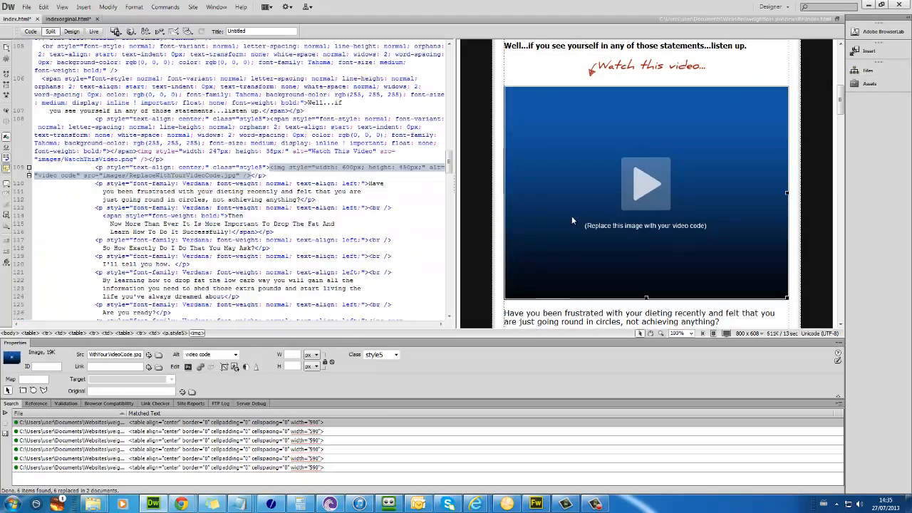
scroll(571, 221, "up", 4)
scroll(641, 249, "down", 10)
left_click(746, 246)
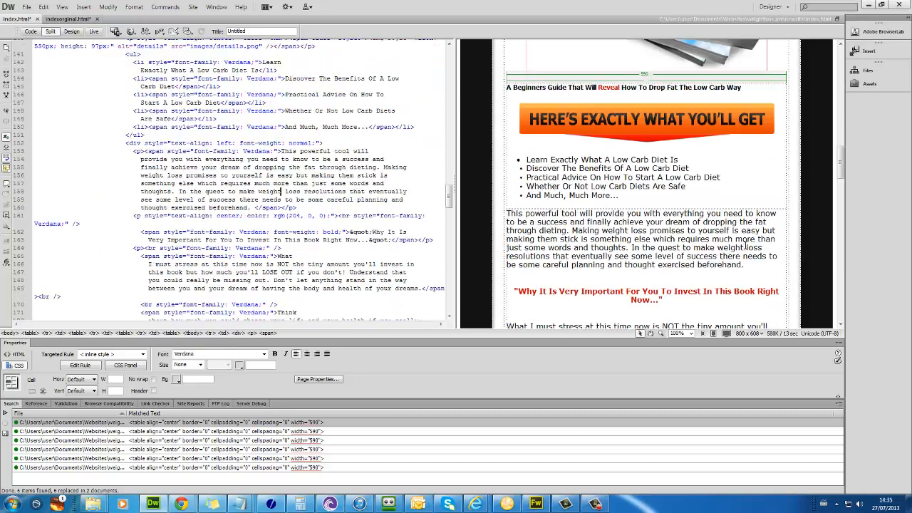
key("ctrl+w")
left_click(418, 274)
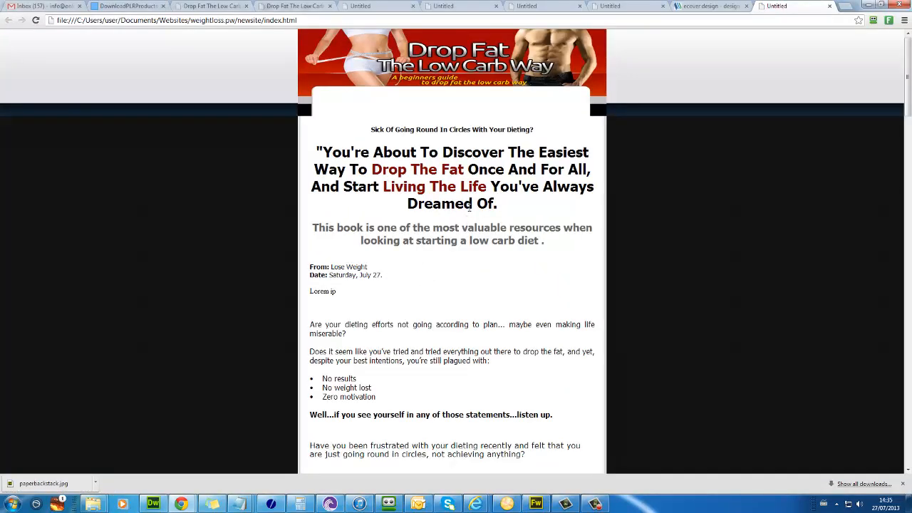
Step: Scroll the Chrome preview to check the paperback-stack ecover beneath the Introducing banner
scroll(463, 129, "down", 10)
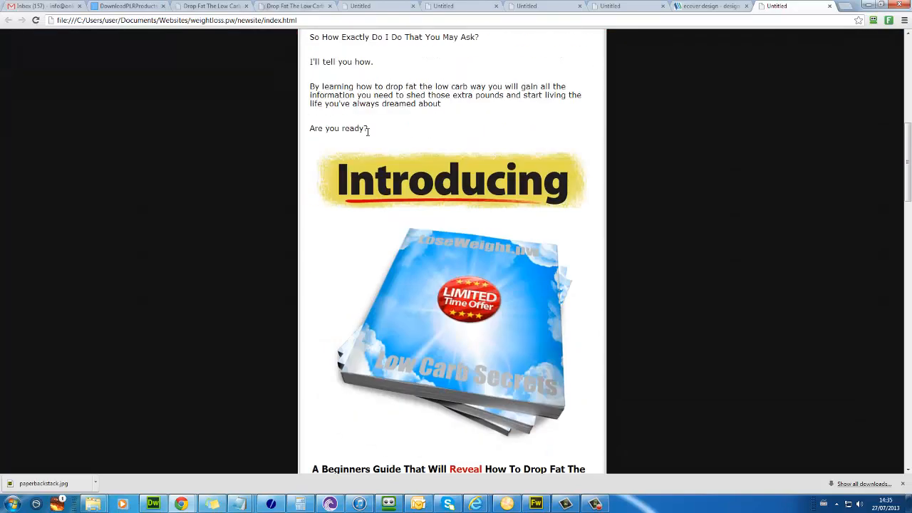
scroll(463, 129, "up", 3)
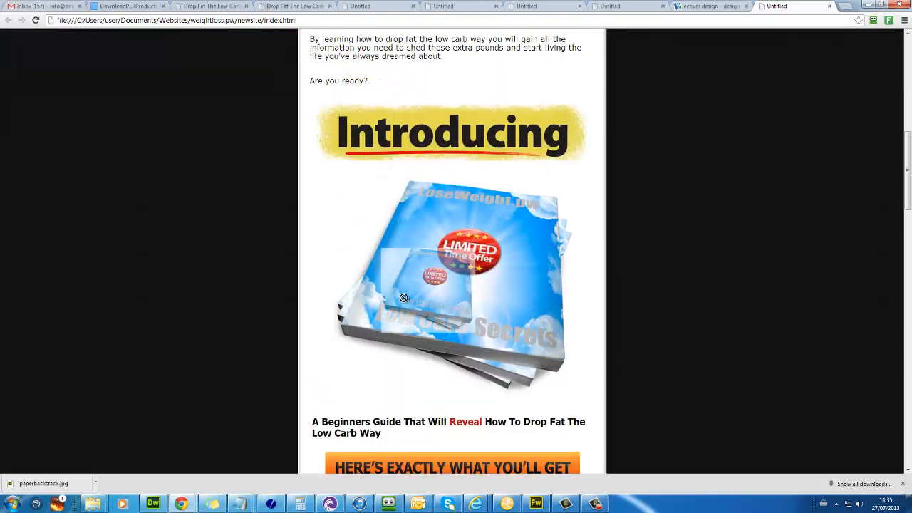
scroll(428, 271, "down", 3)
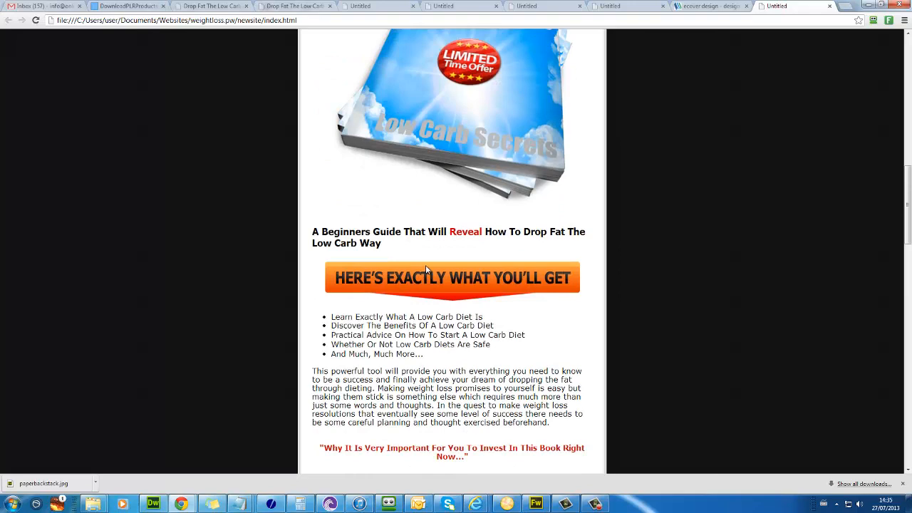
scroll(425, 265, "up", 10)
Step: Open the header PSD from MinisiteTemplate7913 > PSD Files in Fireworks
mouse_move(93, 504)
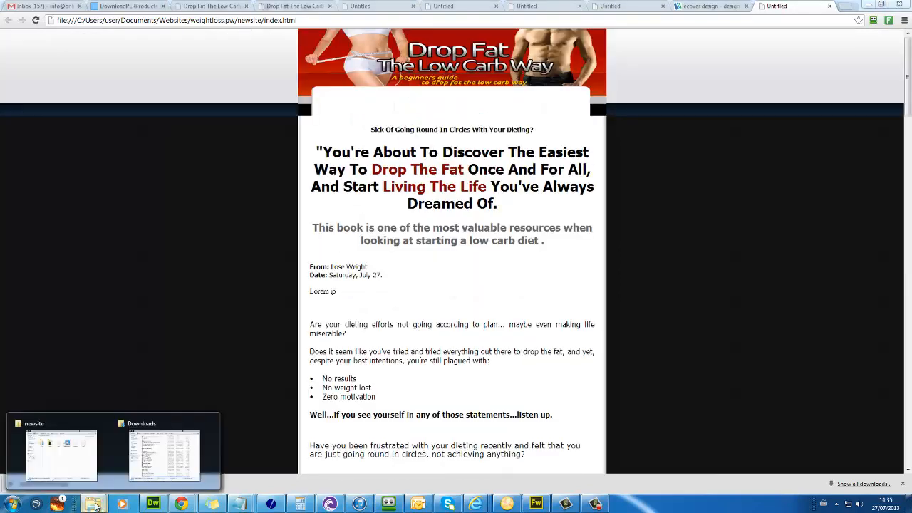
left_click(80, 446)
left_click(486, 249)
key("BackSpace")
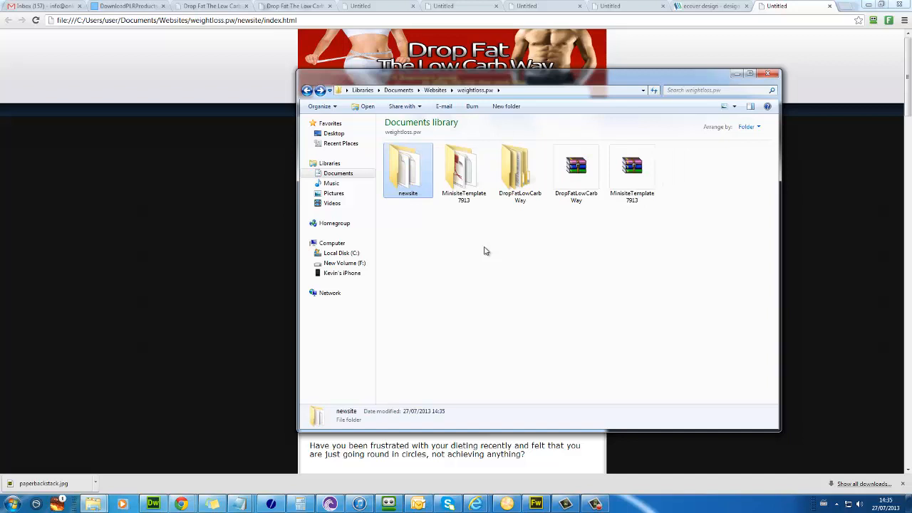
double_click(466, 174)
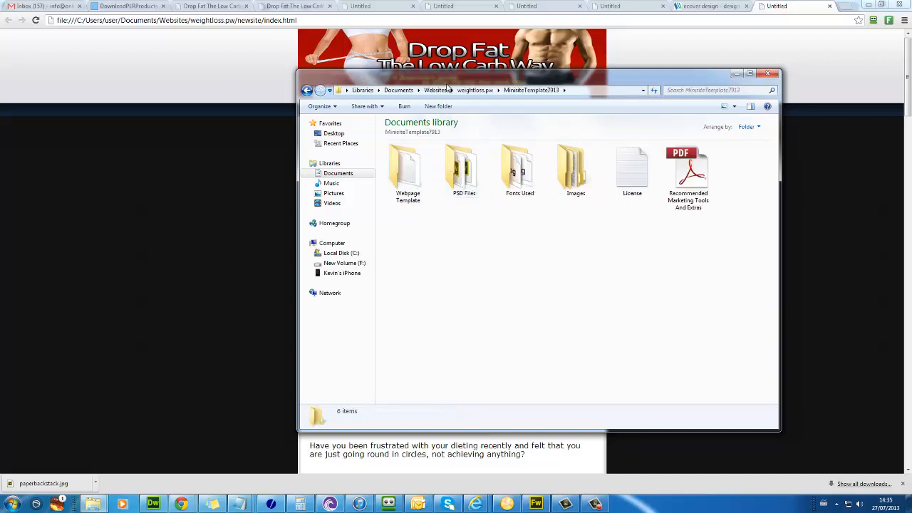
double_click(460, 175)
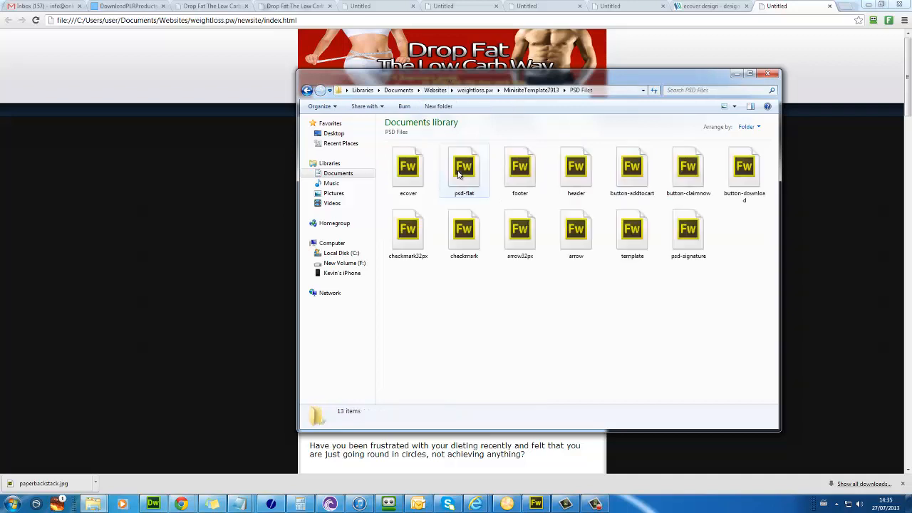
left_click(575, 178)
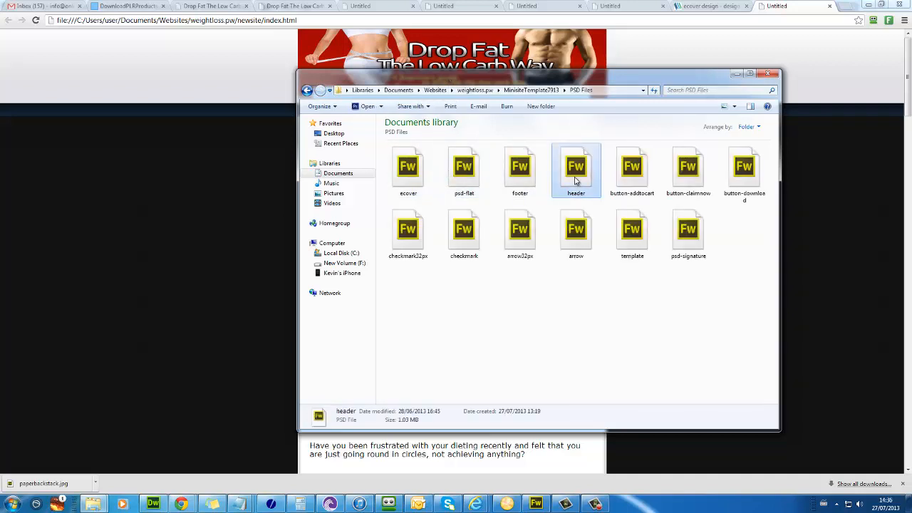
right_click(576, 179)
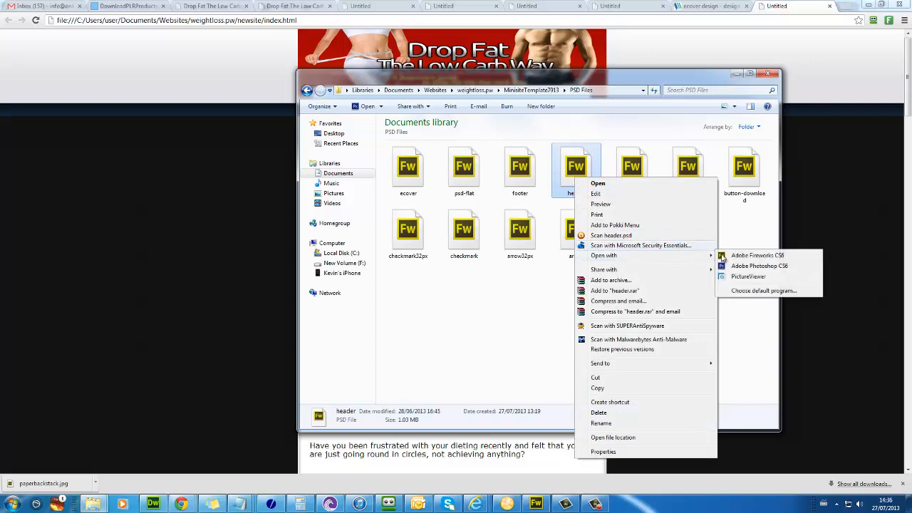
left_click(749, 260)
Step: Browse to DropFatLowCarbWay > Source Graphics and bring up the Minisite file's actions
key("BackSpace")
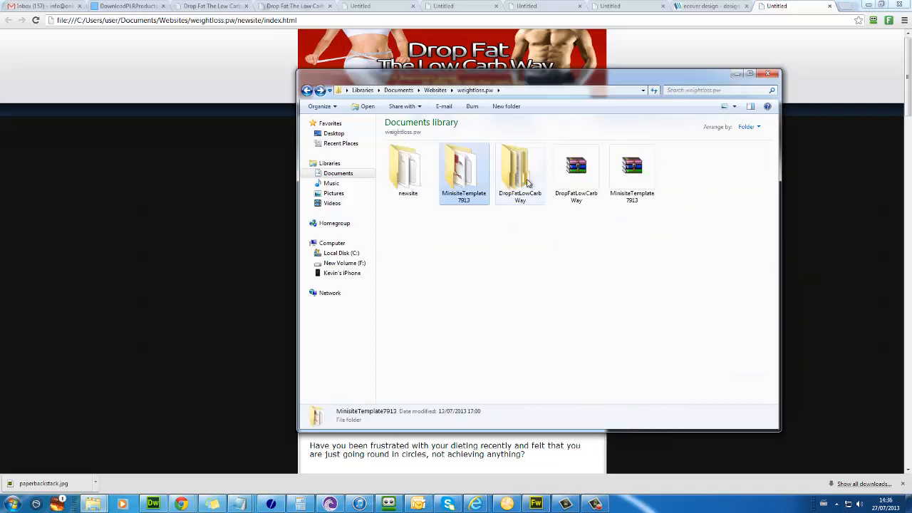
double_click(529, 181)
double_click(406, 184)
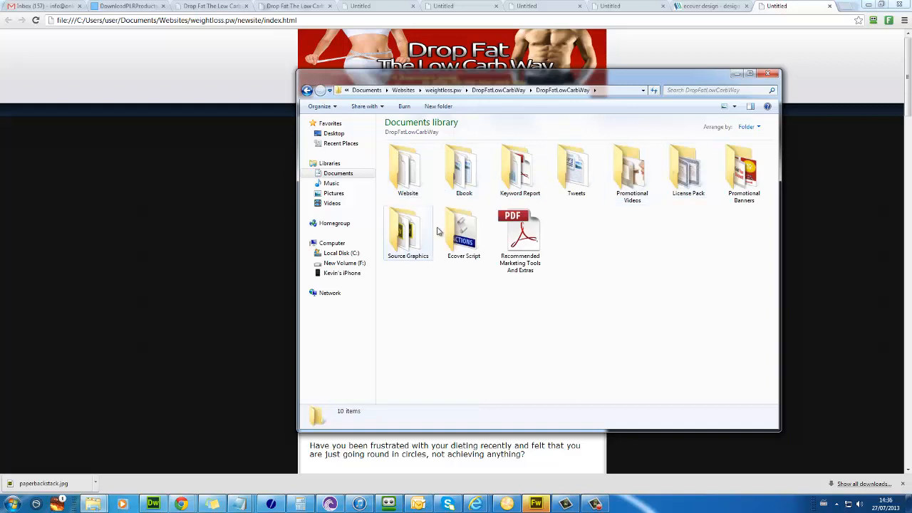
double_click(405, 235)
left_click(525, 178)
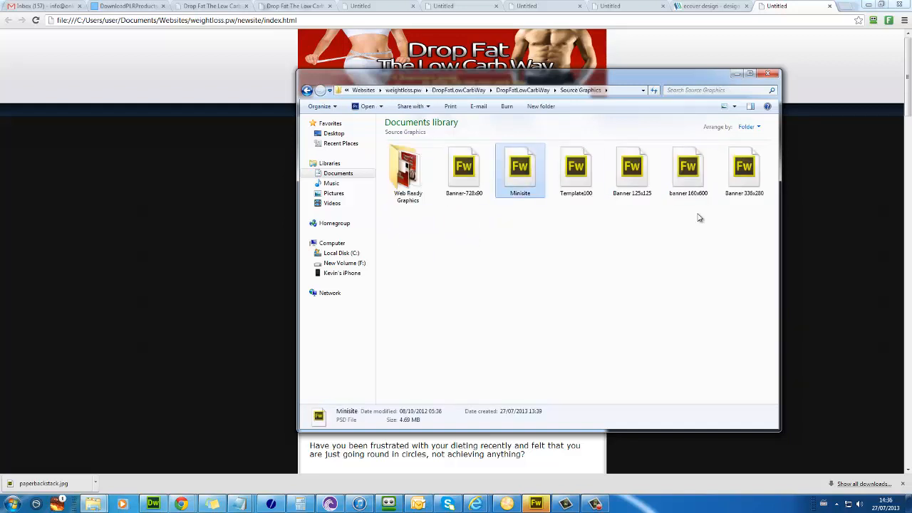
right_click(526, 182)
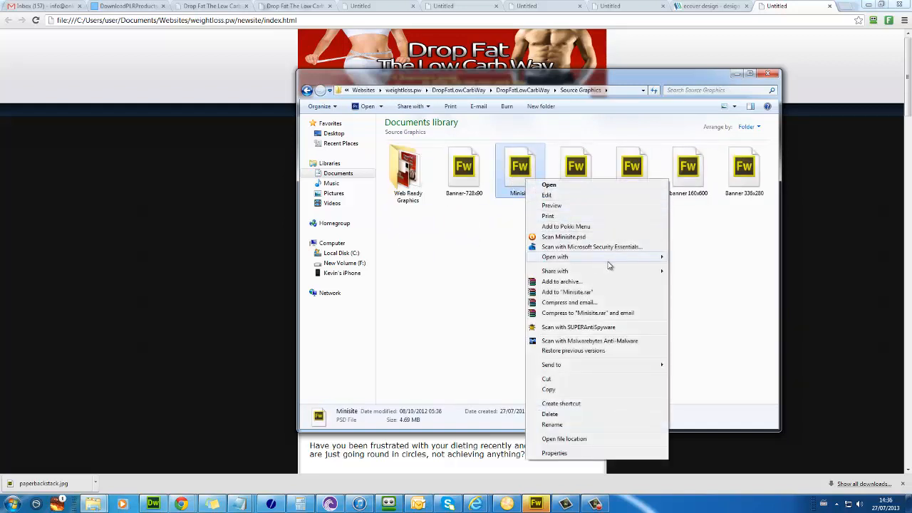
Step: Open the Minisite graphic in Fireworks with the default Photoshop import settings, maximized
mouse_move(633, 260)
left_click(702, 259)
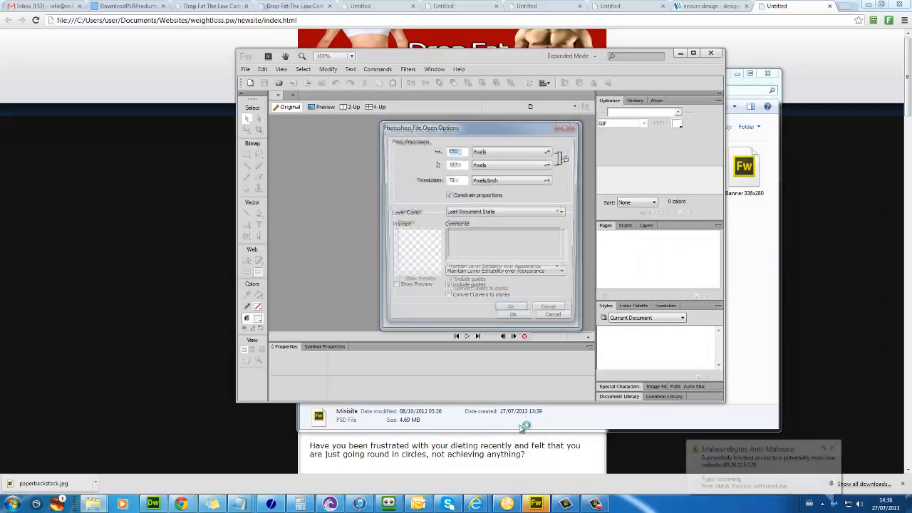
left_click(511, 318)
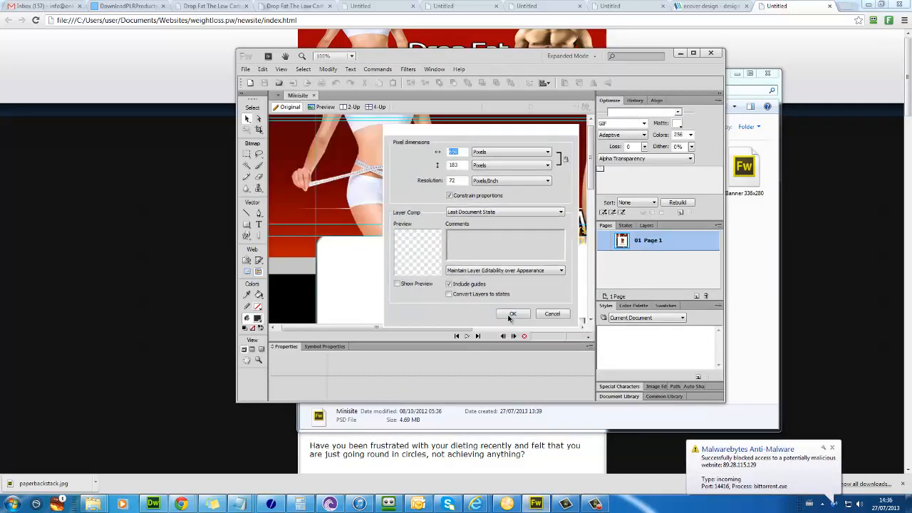
left_click(695, 54)
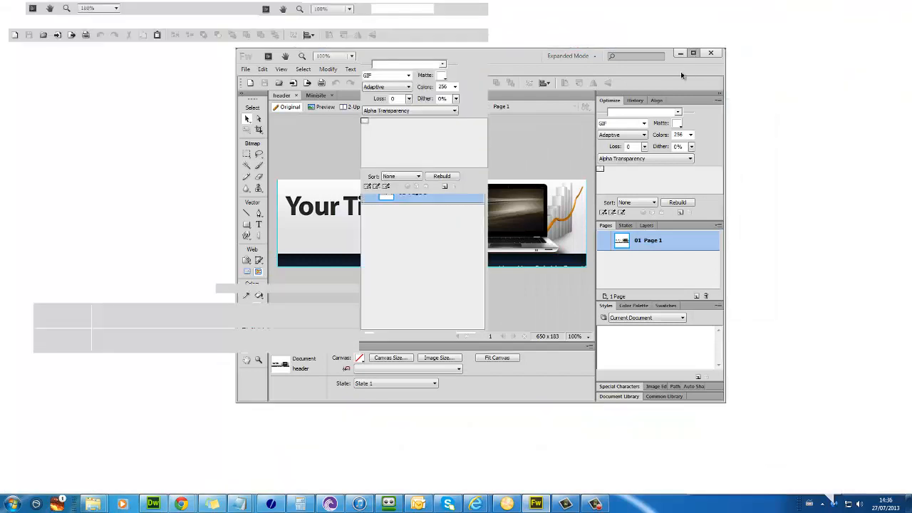
Step: Undo the stray photo moves, snap the woman photo onto the left guide, and select the man photo
left_click_drag(312, 233, 320, 233)
left_click(81, 35)
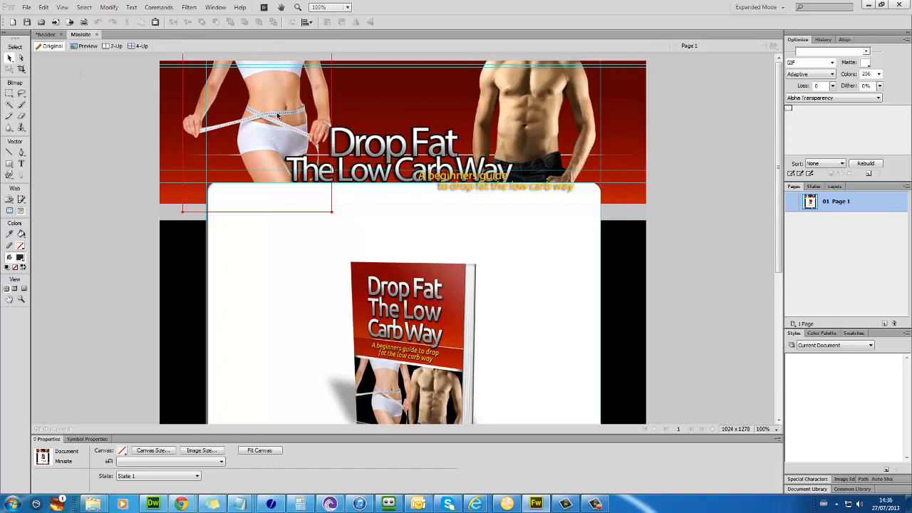
left_click_drag(278, 116, 278, 143)
left_click_drag(541, 120, 531, 138)
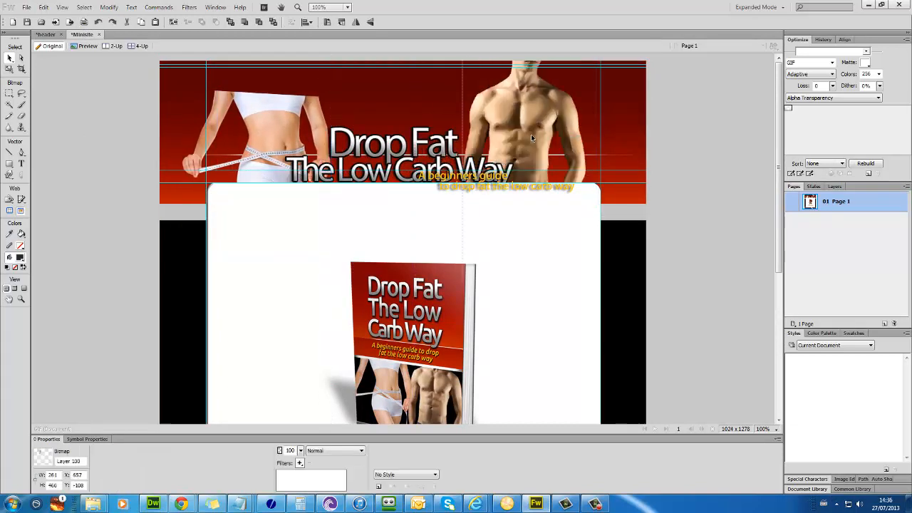
key("ctrl+z")
key("ctrl+z")
key("ctrl+z")
key("ctrl+z")
key("ctrl+z")
key("ctrl+z")
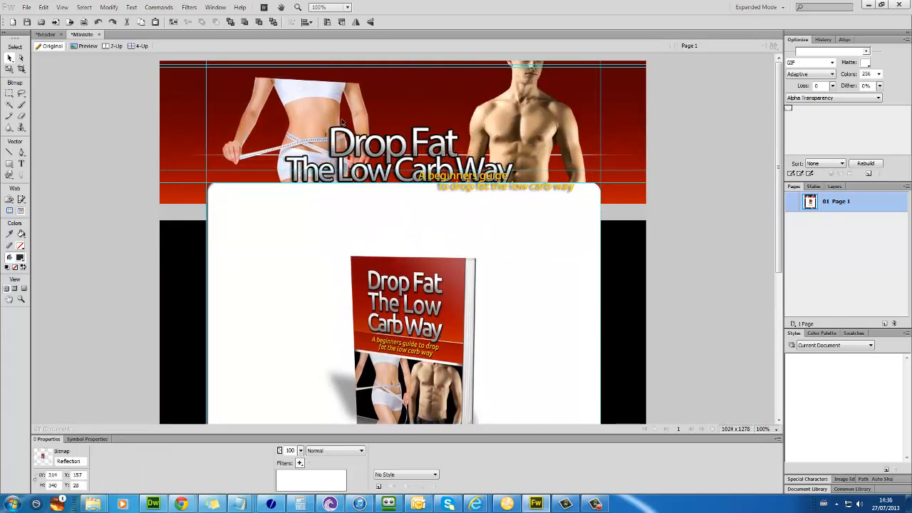
key("ctrl+z")
left_click_drag(320, 133, 292, 127)
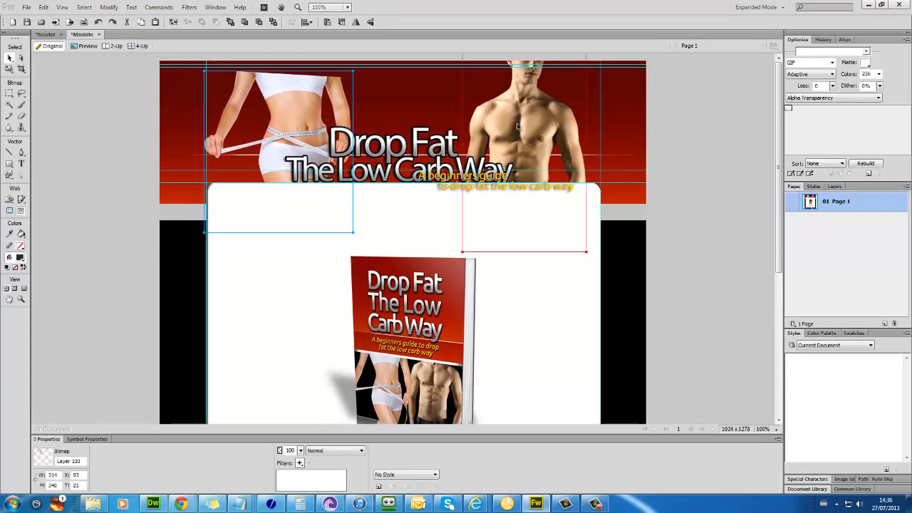
left_click(523, 157)
left_click(45, 35)
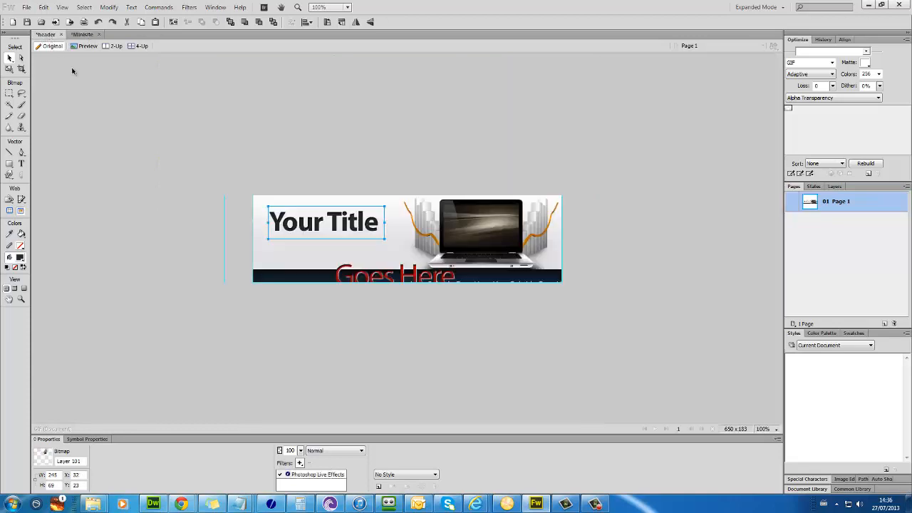
Step: Paste the woman and man photos into the header banner, placing the woman on the left
key("ctrl+v")
left_click(476, 278)
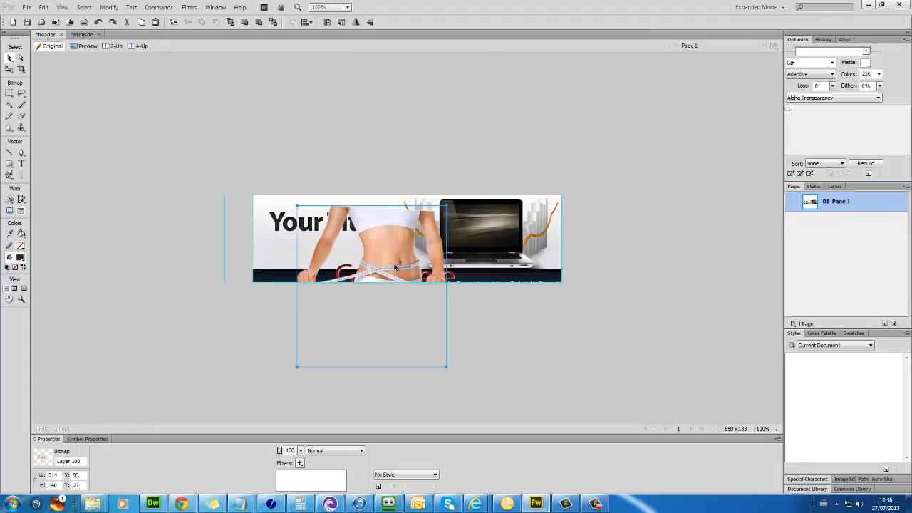
left_click_drag(373, 286, 328, 252)
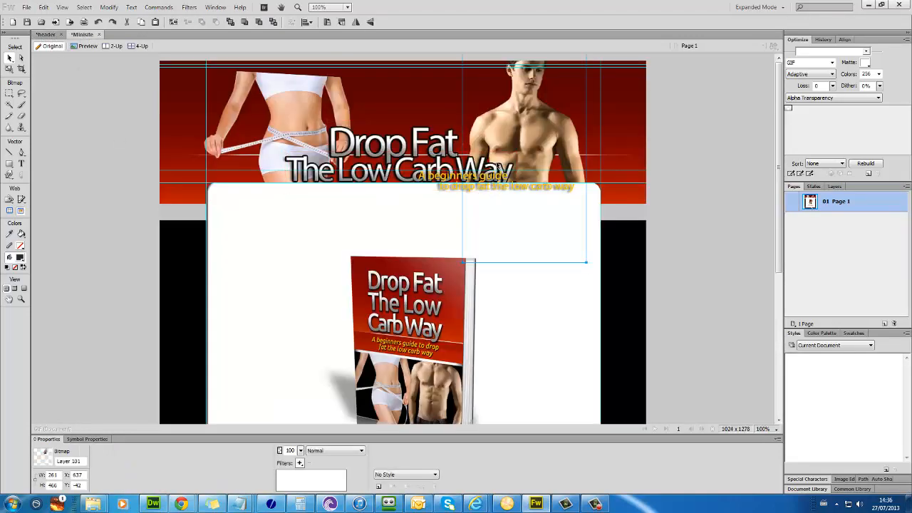
left_click(46, 35)
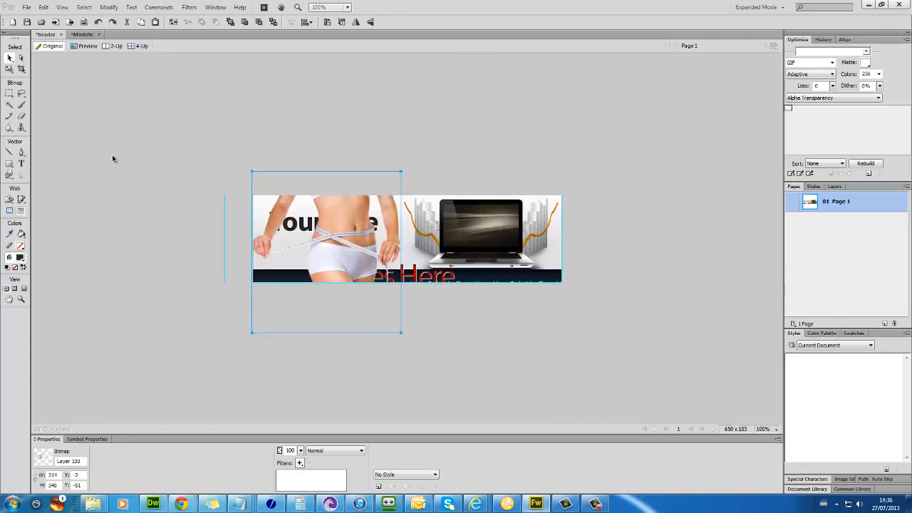
key("ctrl+v")
left_click(474, 276)
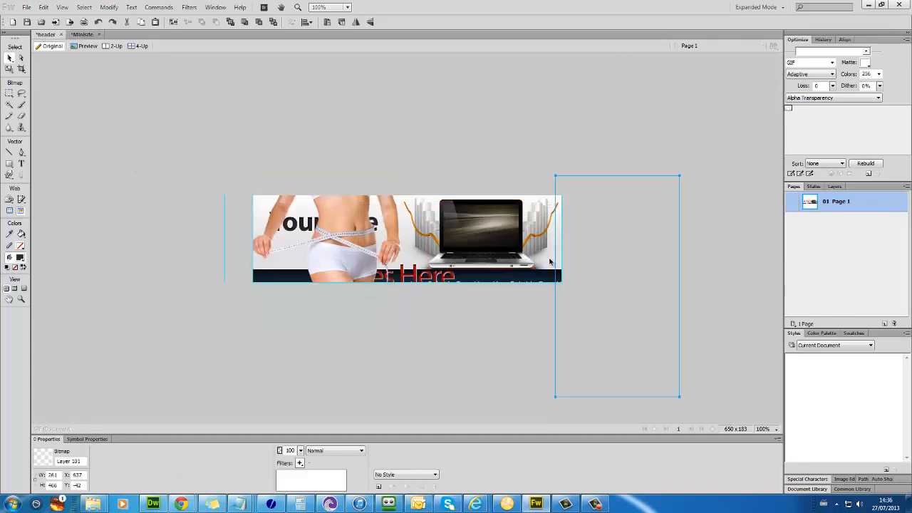
Step: Delete the laptop image and the bar graphic behind it from the banner
left_click(489, 229)
key("Delete")
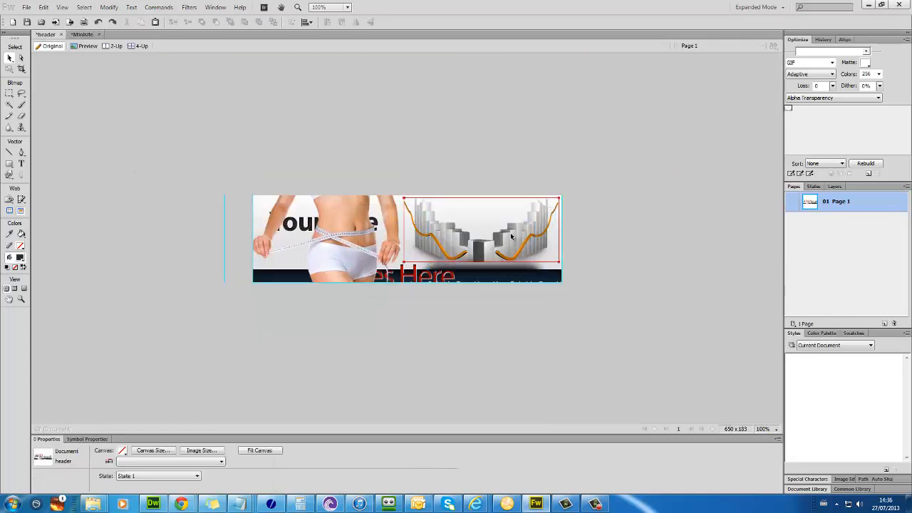
left_click(495, 240)
key("Delete")
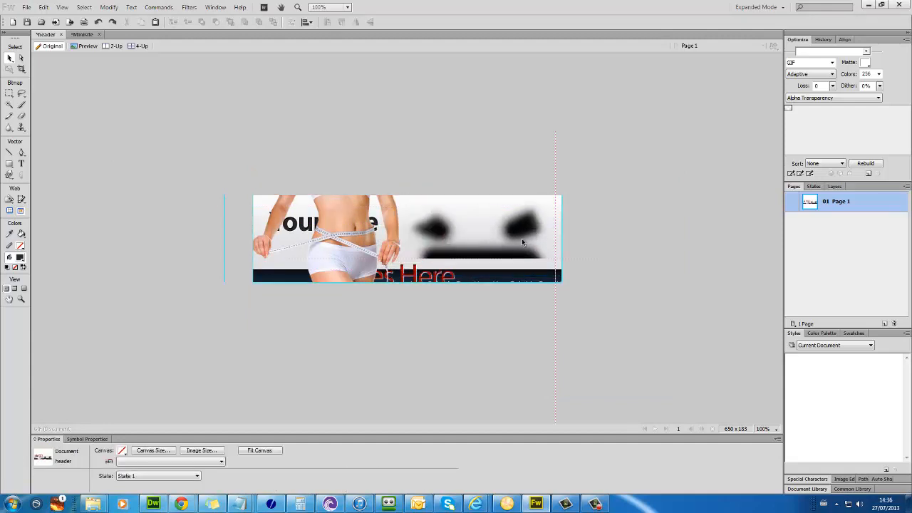
Step: Position the man photo on the right and the woman photo beside it, title kept in front
key("ctrl+v")
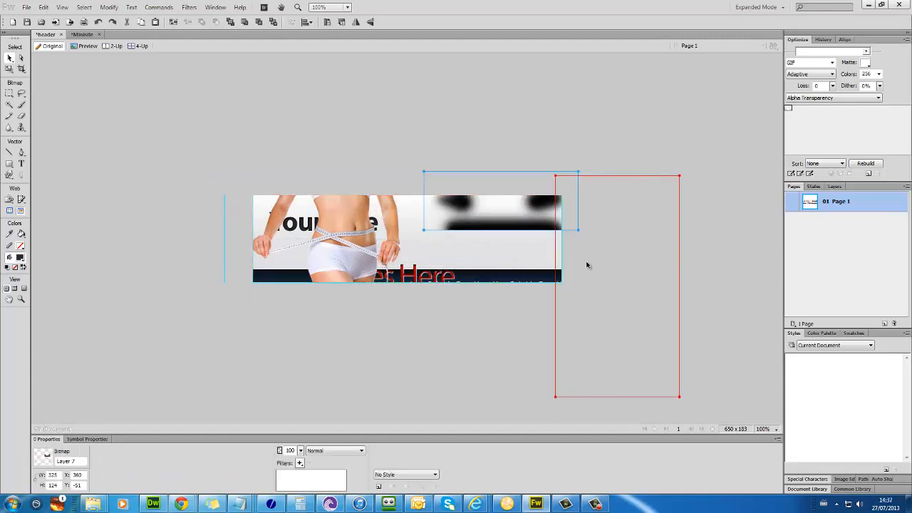
left_click_drag(545, 261, 478, 260)
key("ctrl+v")
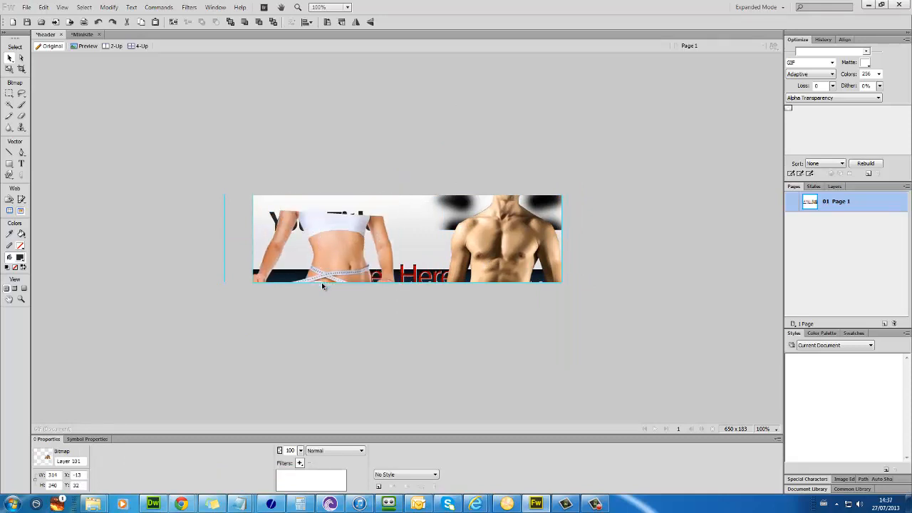
left_click_drag(319, 260, 390, 234)
left_click(337, 234)
key("m")
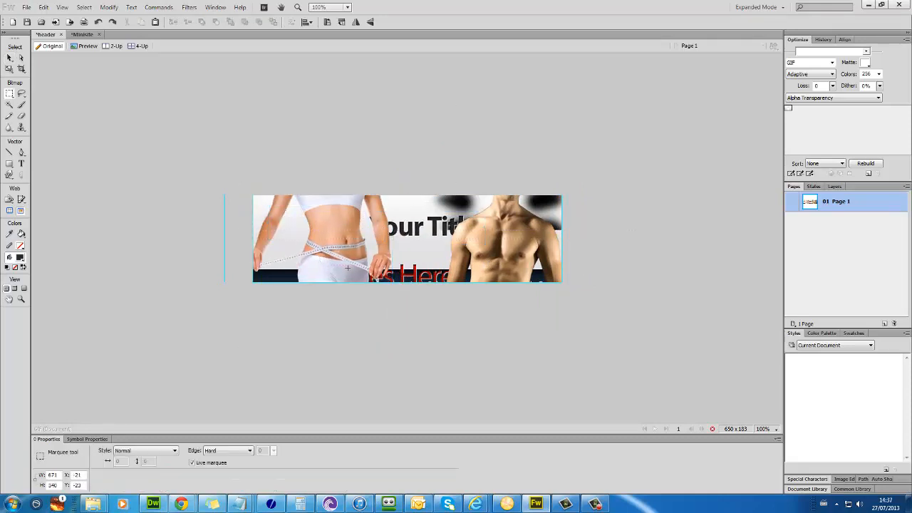
Step: Change the banner title text to 'Carb Secreets'
left_click(9, 59)
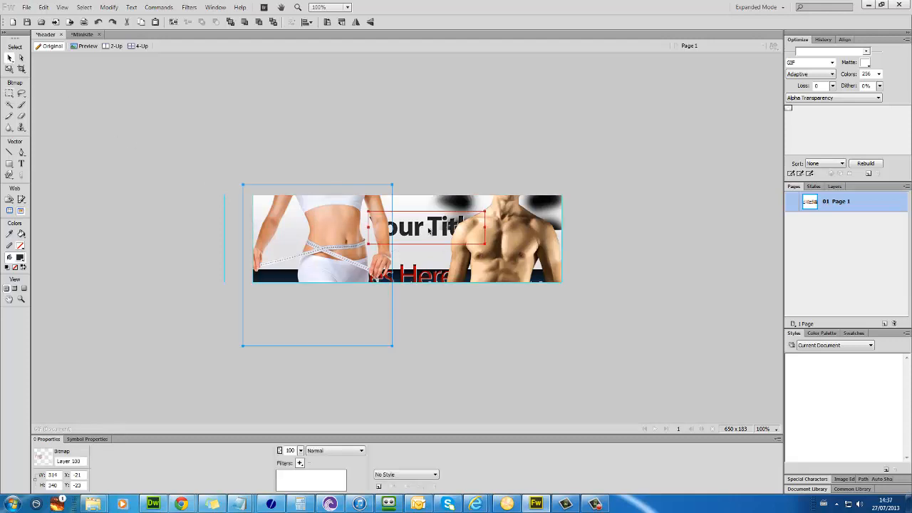
double_click(370, 222)
left_click_drag(371, 222, 499, 227)
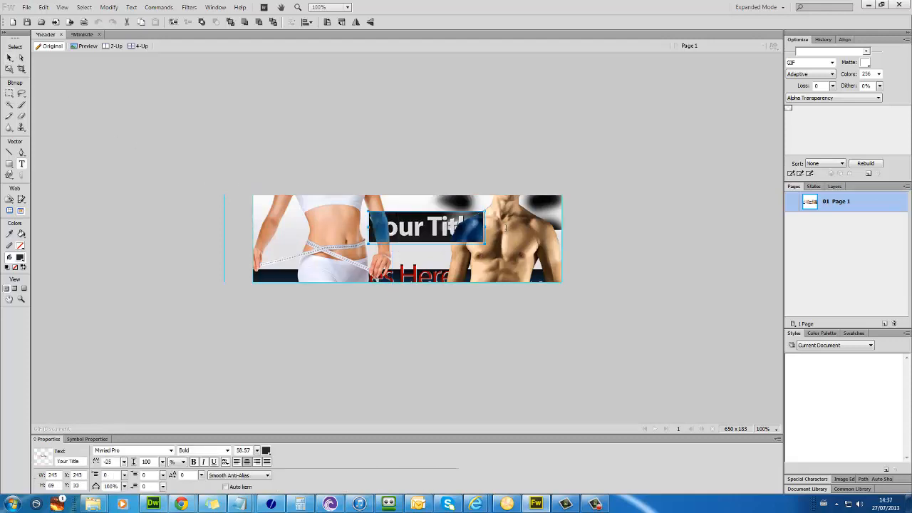
type("Carb Secreets")
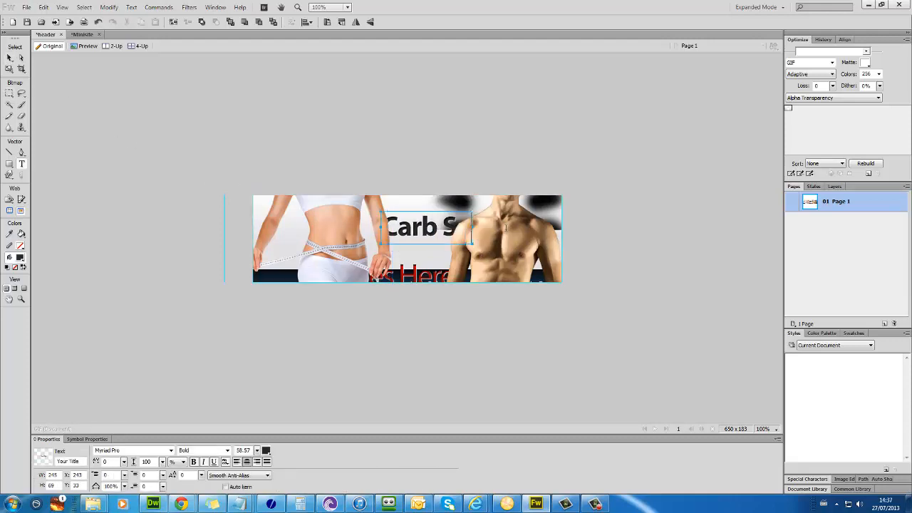
key("Escape")
Step: Replace 'Goes Here' with 'LoseWeight.pw' at size 26 and delete the subtitle line
double_click(426, 273)
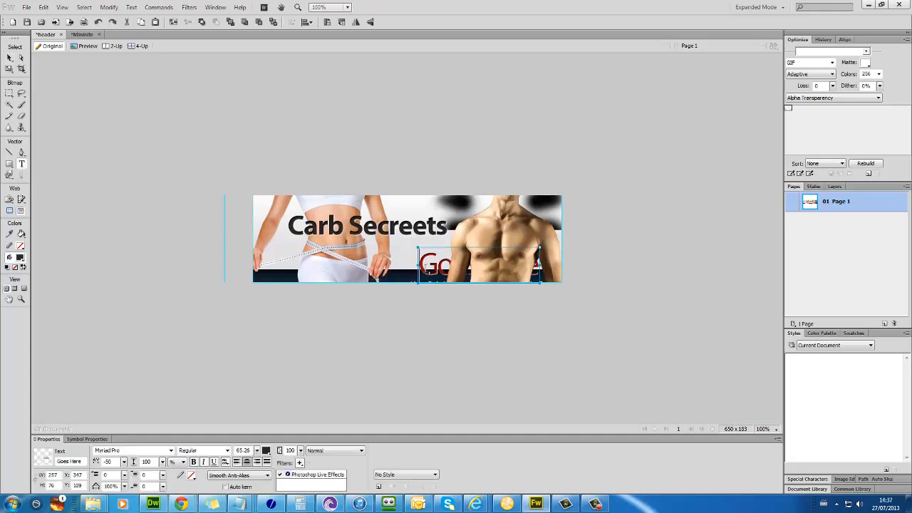
left_click_drag(426, 273, 538, 271)
key("BackSpace")
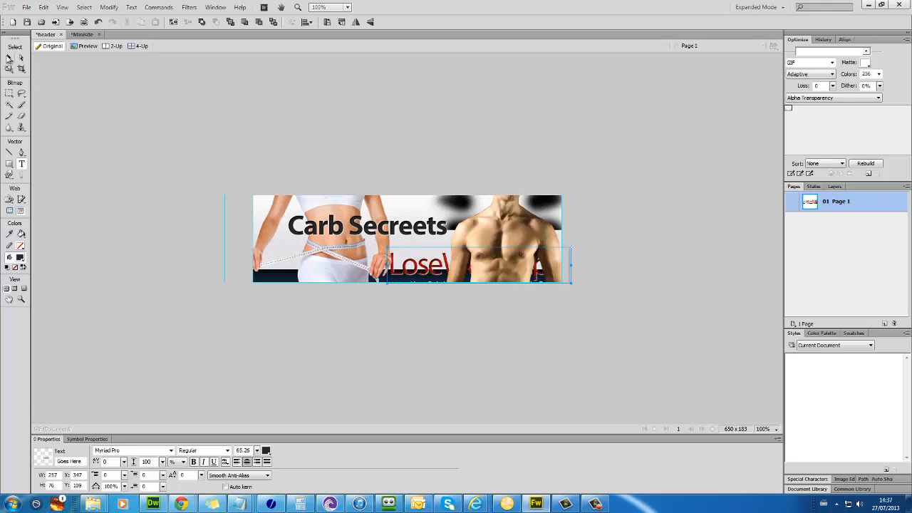
left_click(9, 58)
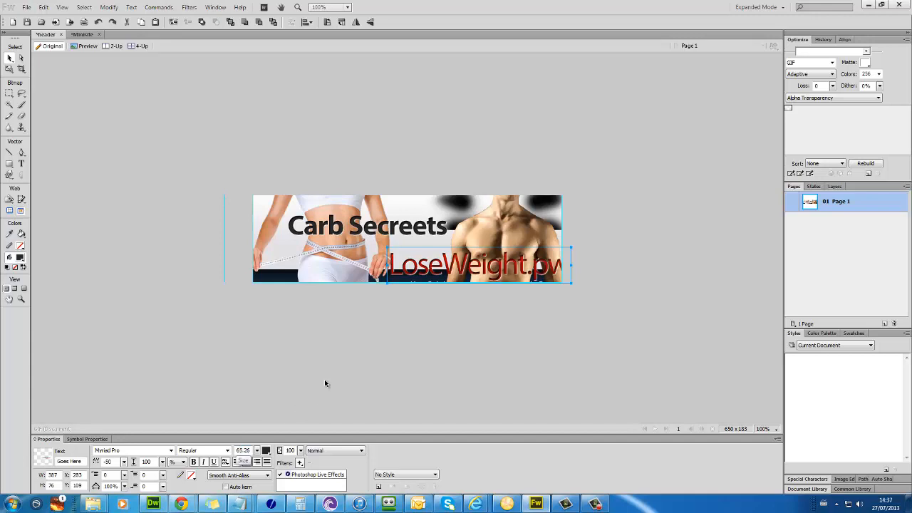
left_click_drag(432, 264, 417, 264)
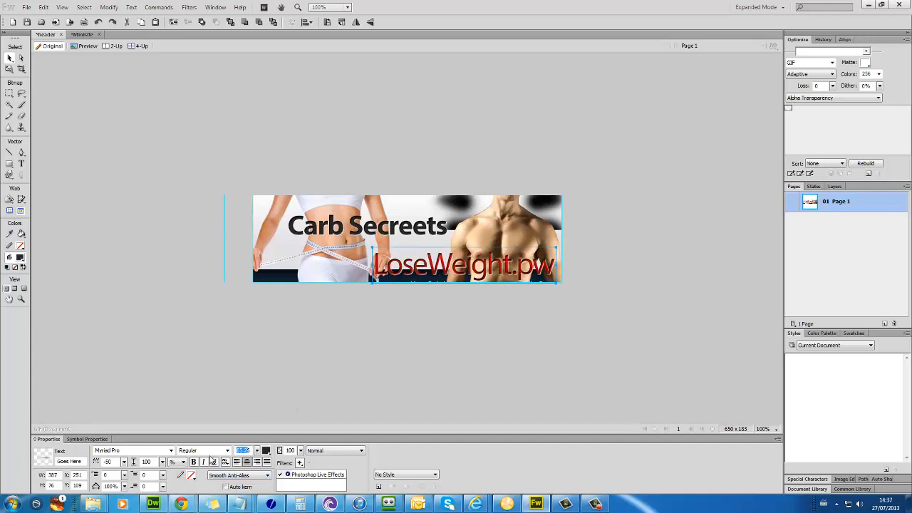
key("Return")
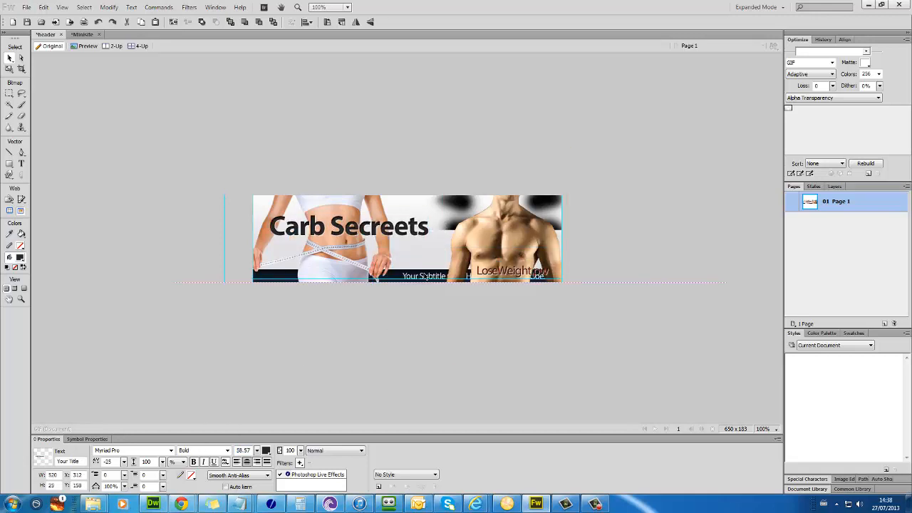
left_click(301, 265)
key("Delete")
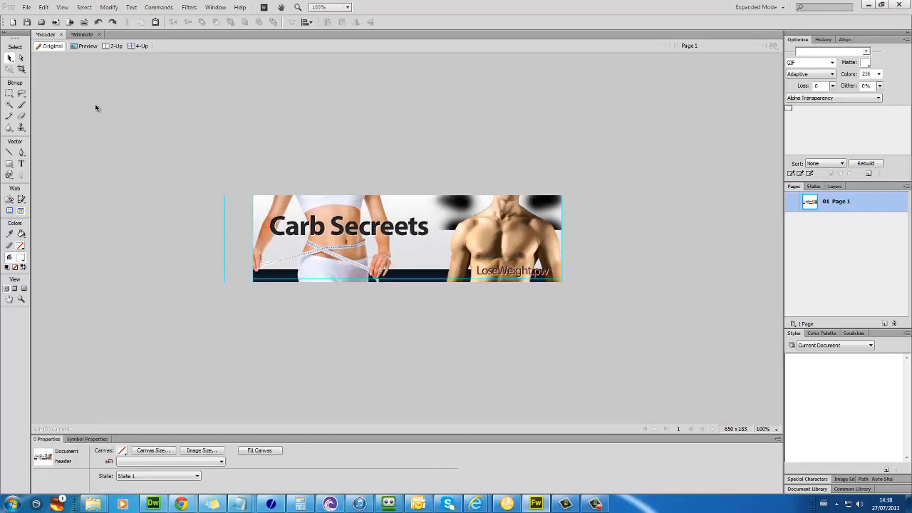
Step: Save the banner as JPEG over header.jpg in the website's images folder
left_click(27, 7)
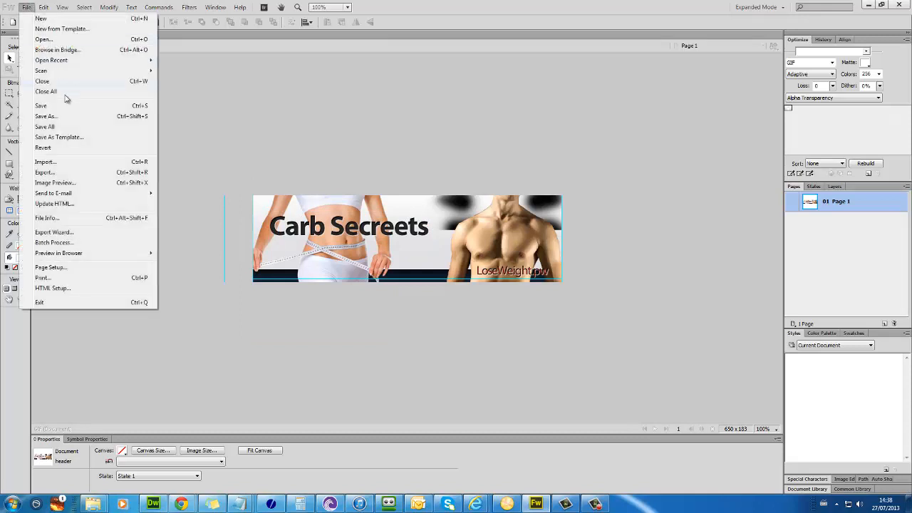
left_click(70, 119)
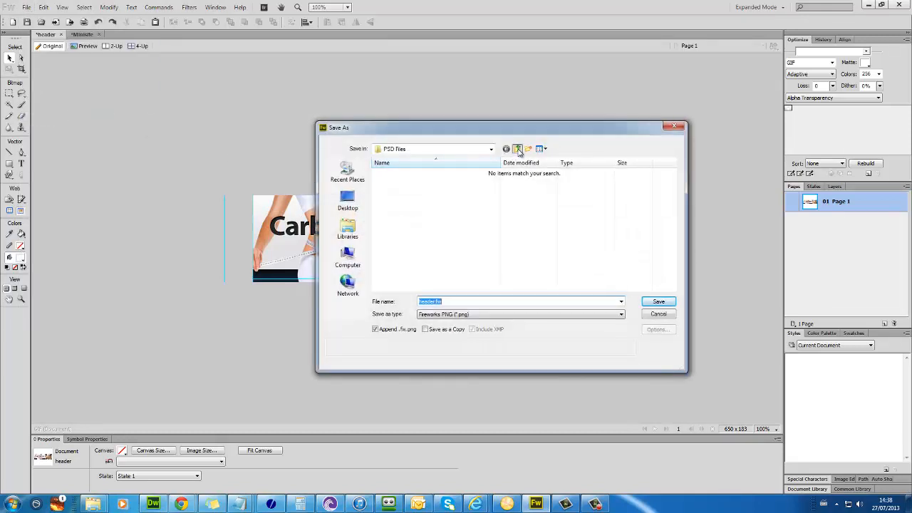
left_click(518, 150)
double_click(389, 192)
double_click(395, 183)
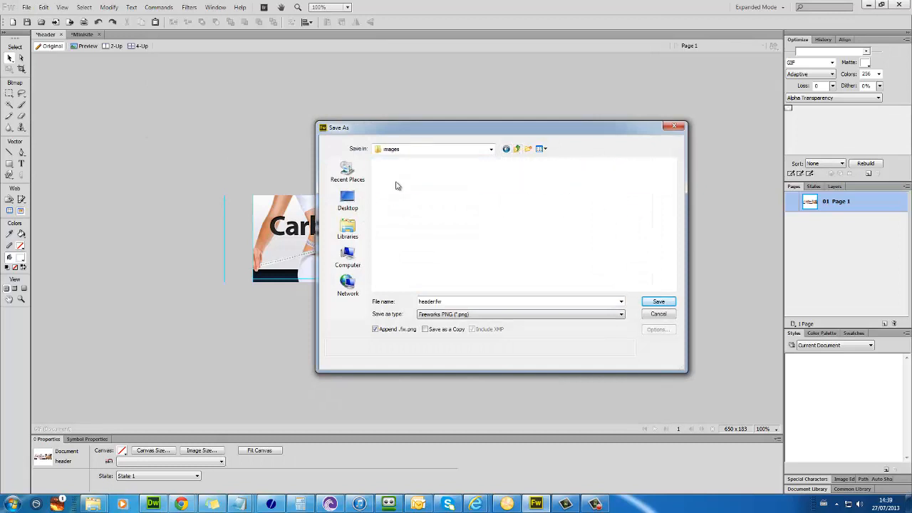
left_click(521, 315)
left_click(456, 378)
left_click(597, 258)
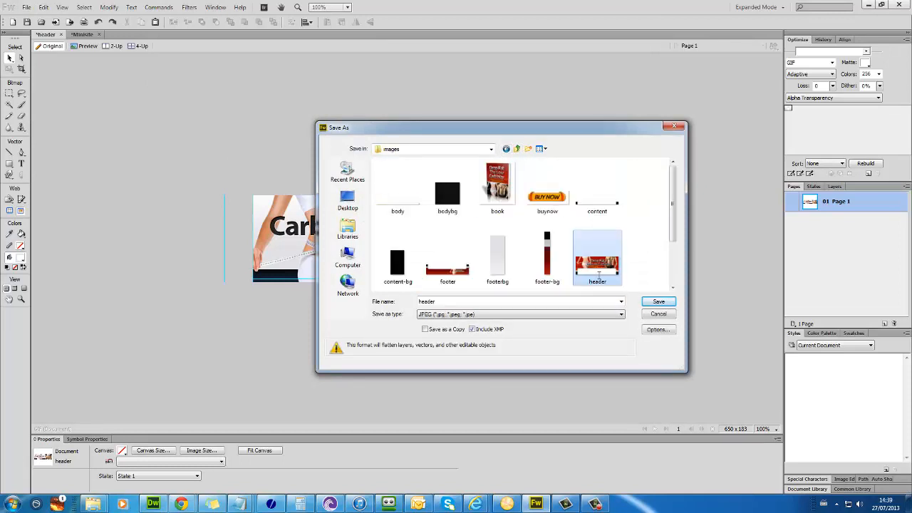
left_click(657, 302)
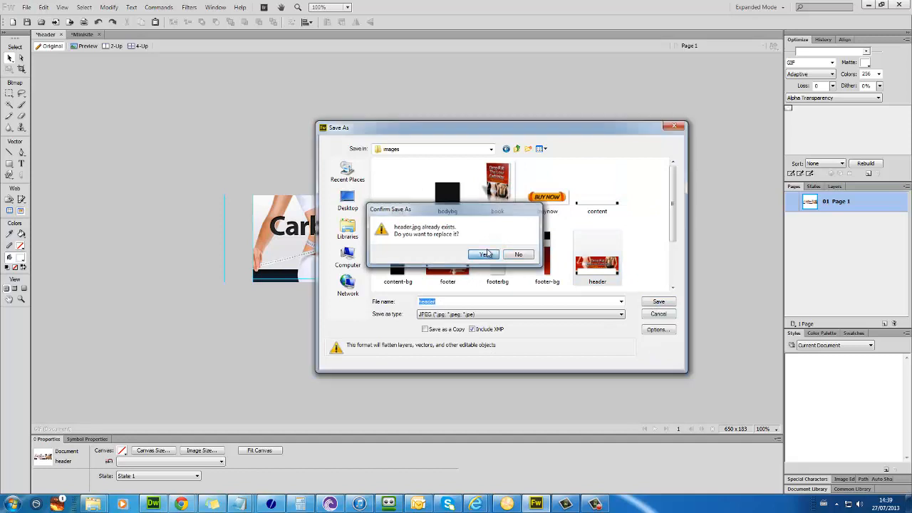
left_click(485, 254)
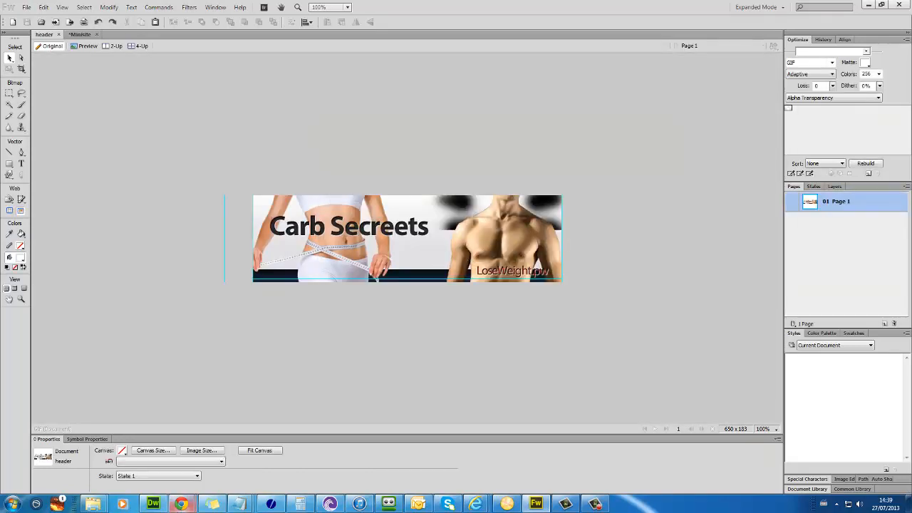
Step: Reload the sales page in Chrome to show the new Carb Secreets banner
mouse_move(180, 501)
left_click(193, 457)
key("F5")
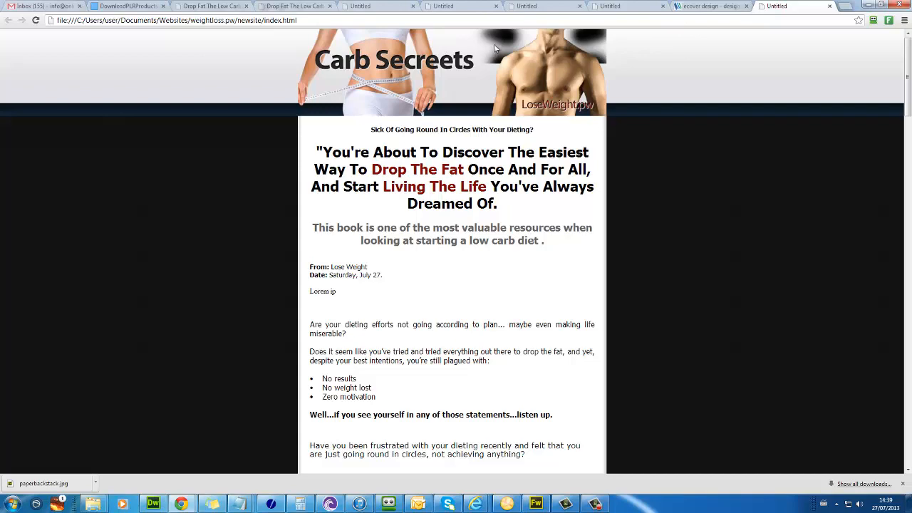
Step: Delete the dark blurred shapes bitmap from the header image and save it as JPEG
left_click(536, 504)
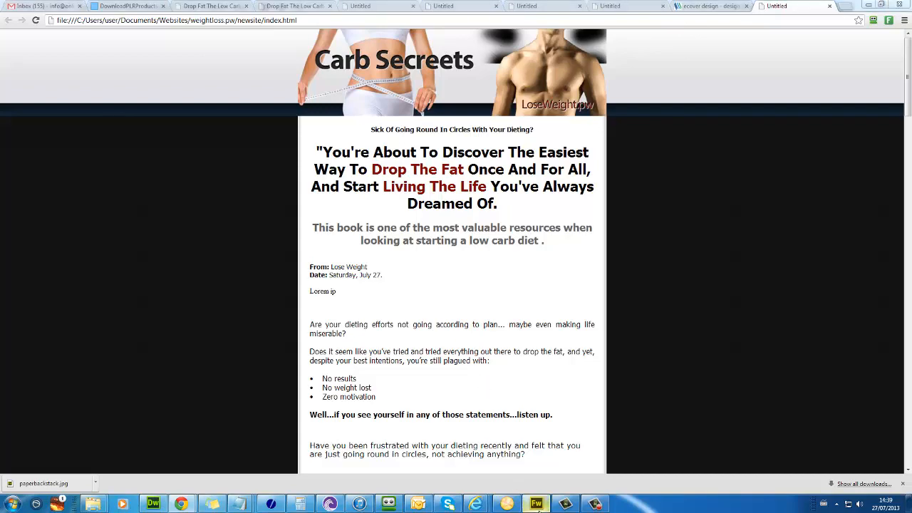
left_click(458, 212)
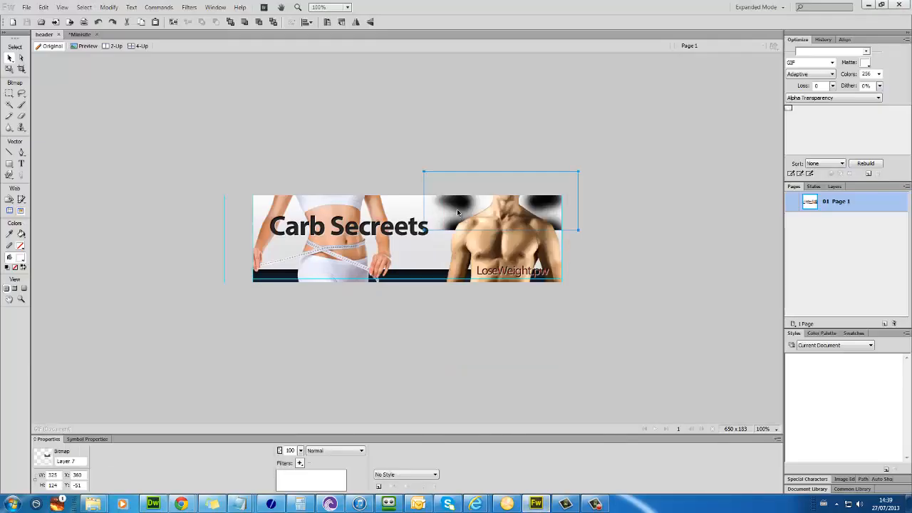
key("Delete")
key("ctrl+s")
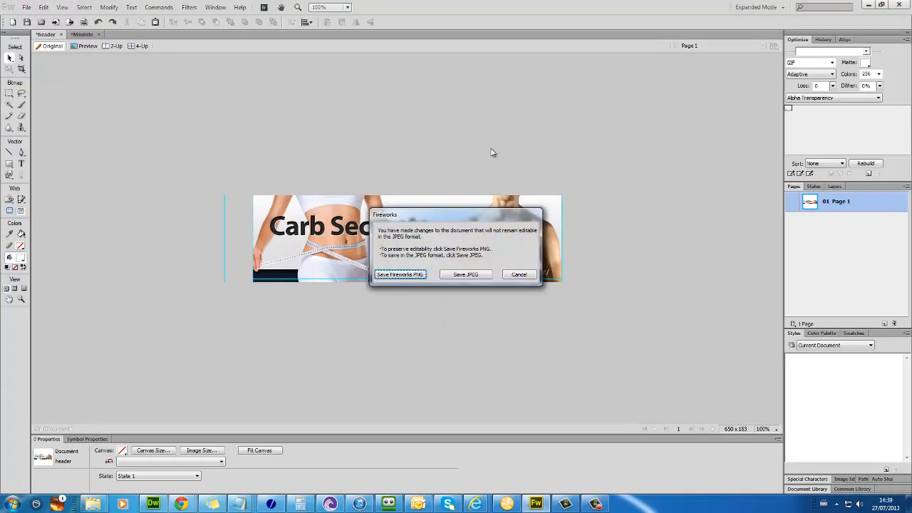
left_click(460, 275)
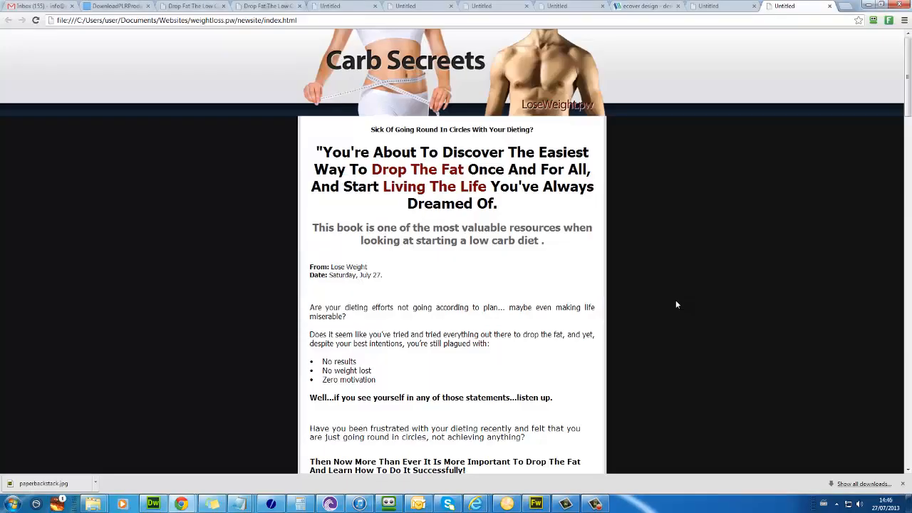
Step: Scroll down the refreshed sales page in Chrome to review the revised header
scroll(675, 300, "down", 5)
scroll(656, 298, "down", 15)
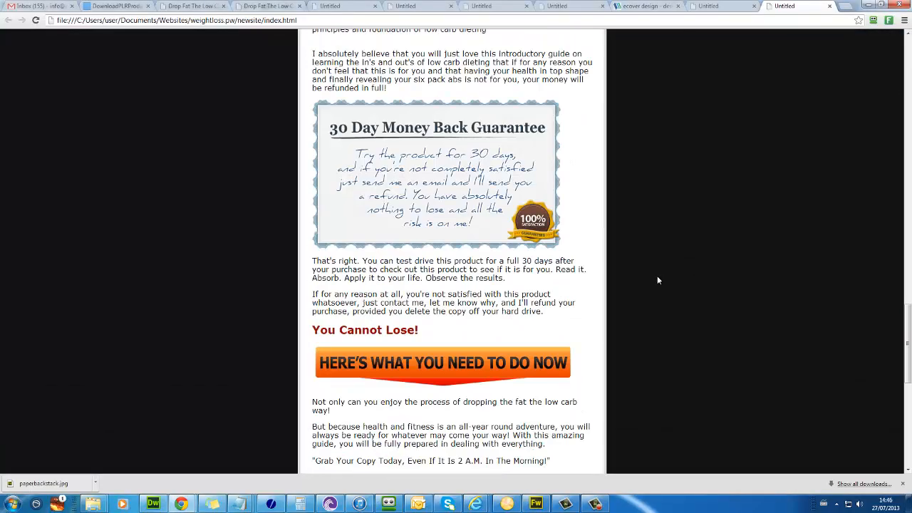
scroll(657, 281, "down", 3)
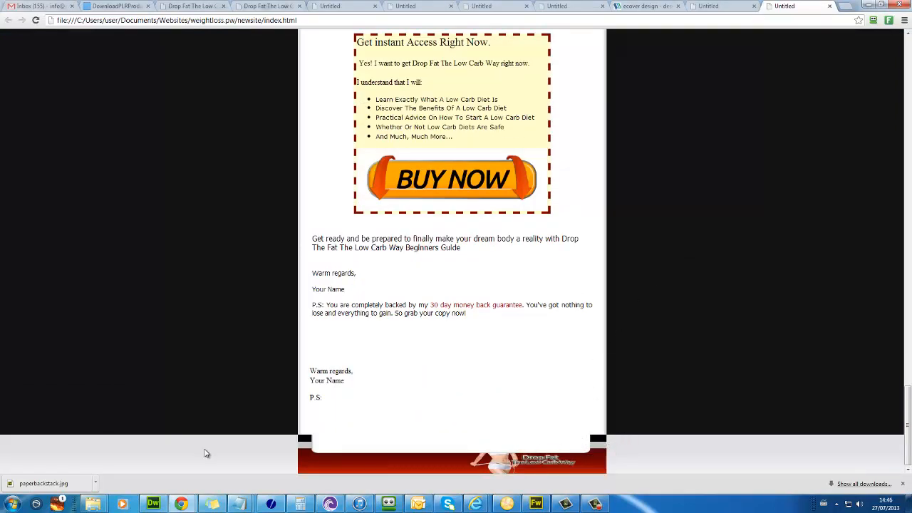
Step: Go to the weightloss.pw > MinisiteTemplate7913 > PSD Files folder
mouse_move(96, 504)
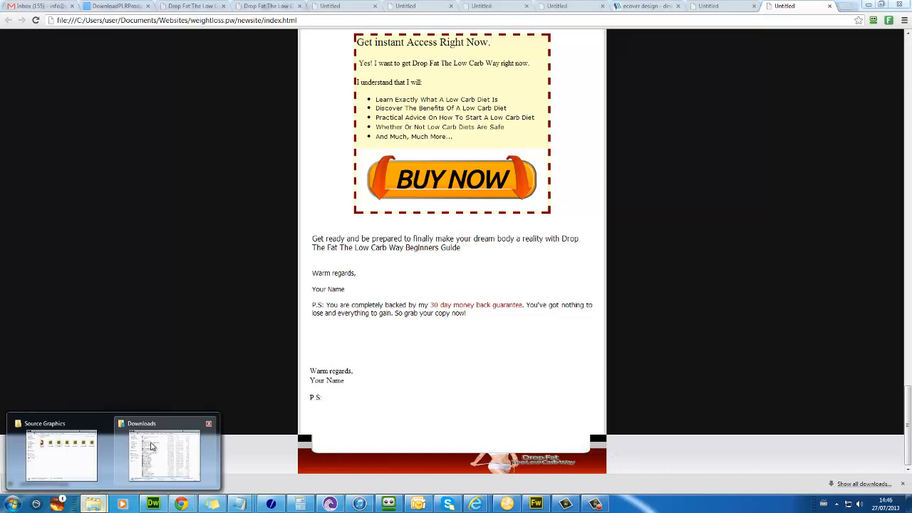
left_click(84, 451)
left_click(516, 284)
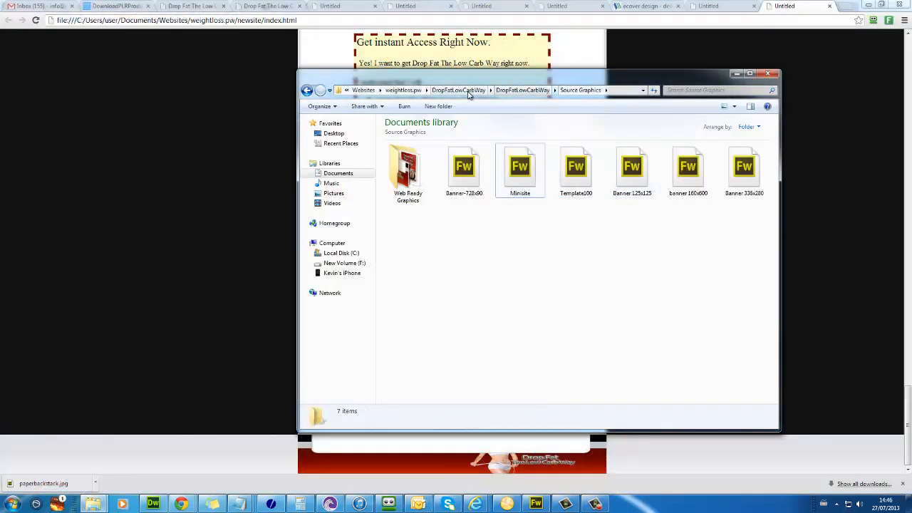
left_click(410, 91)
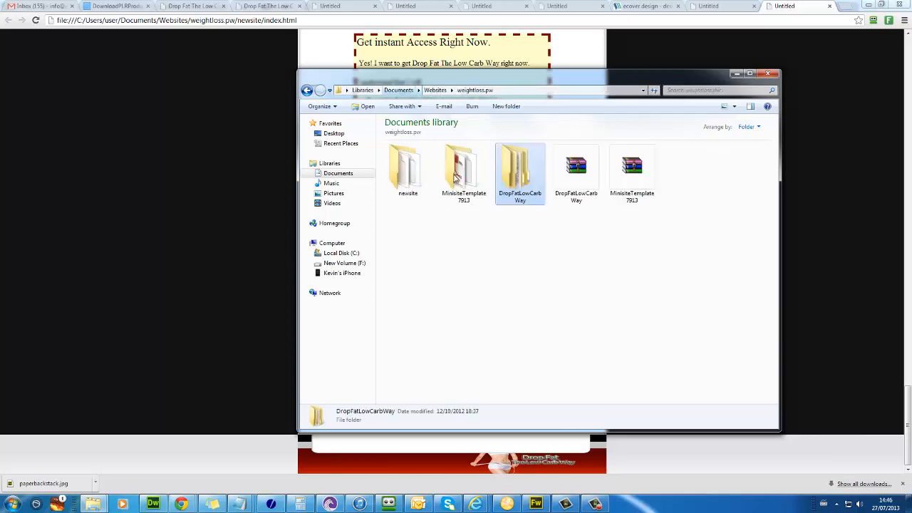
double_click(462, 171)
double_click(458, 174)
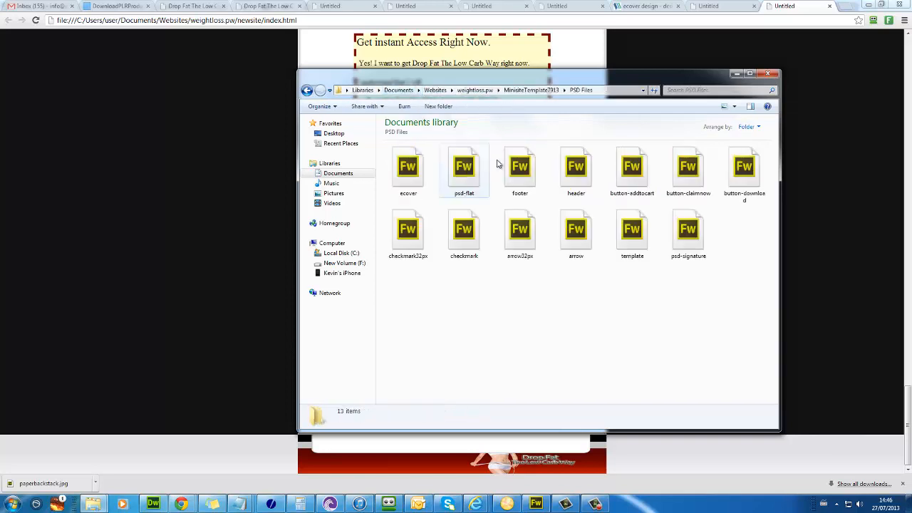
Step: Open the footer file with Adobe Fireworks CS6
left_click(519, 167)
right_click(532, 173)
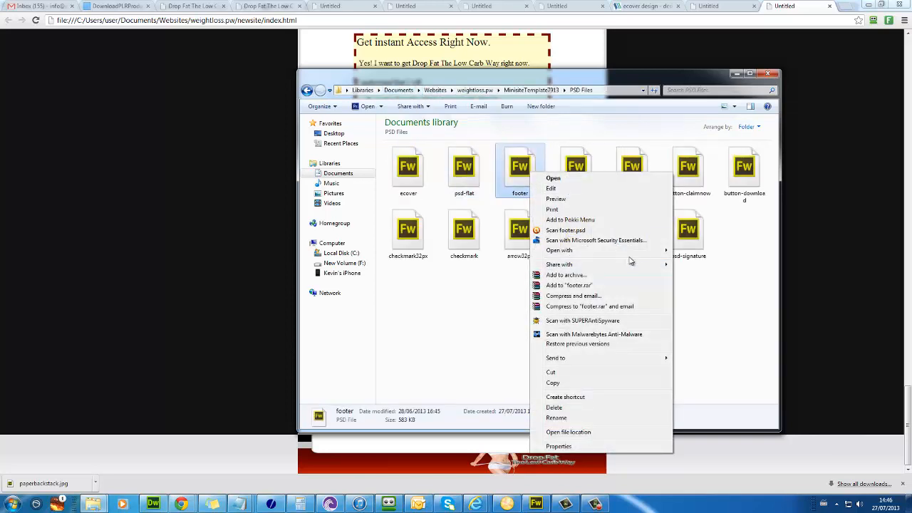
mouse_move(643, 254)
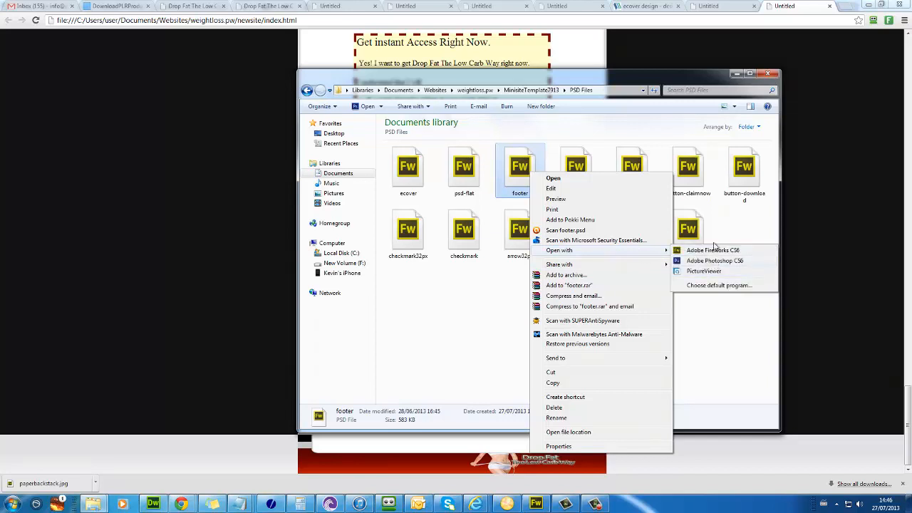
left_click(715, 248)
right_click(514, 153)
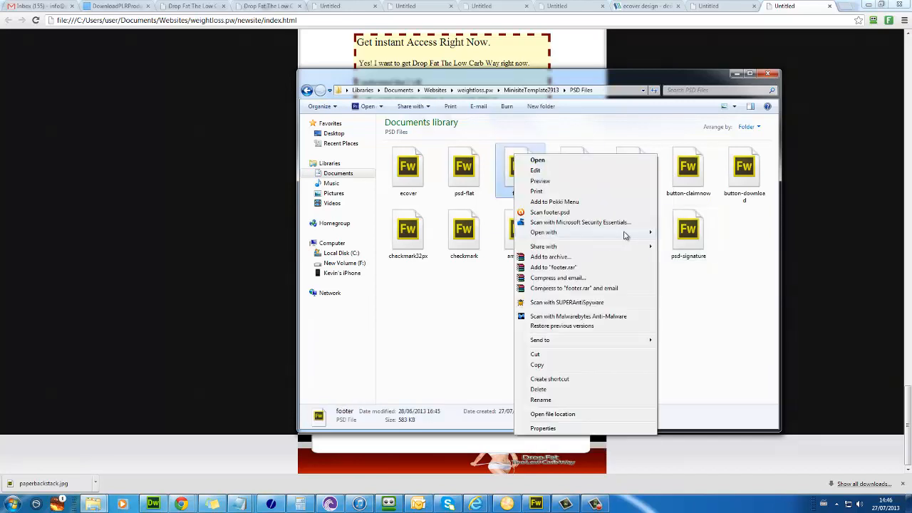
mouse_move(624, 235)
left_click(688, 232)
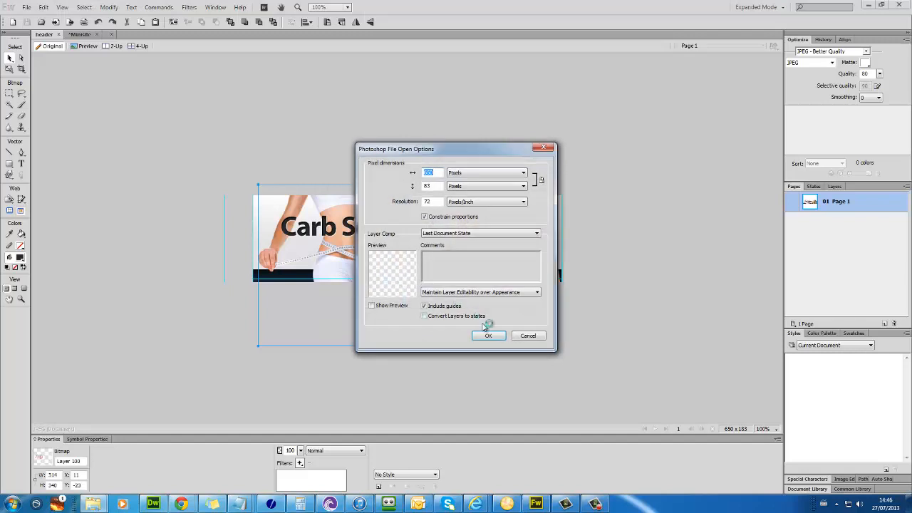
Step: Remove the footer's laptop graphic and the Your Title and subtitle placeholders
left_click(487, 336)
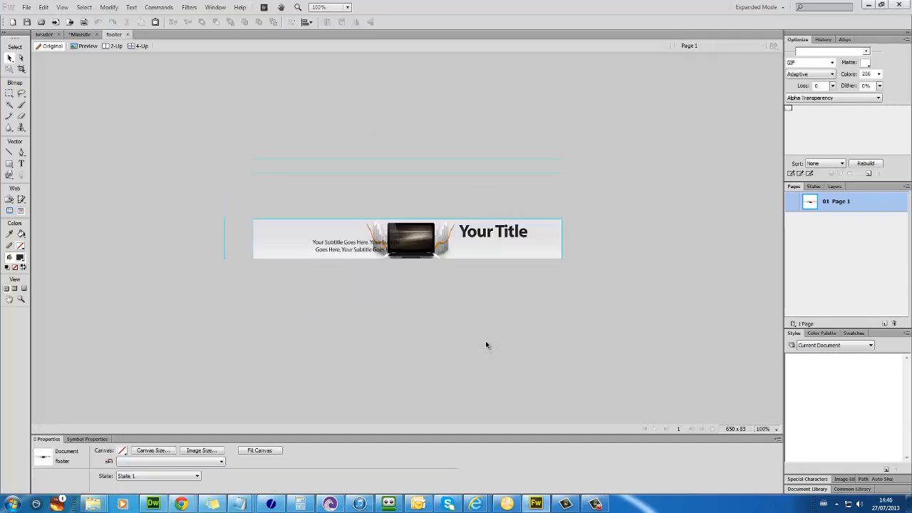
left_click(403, 241)
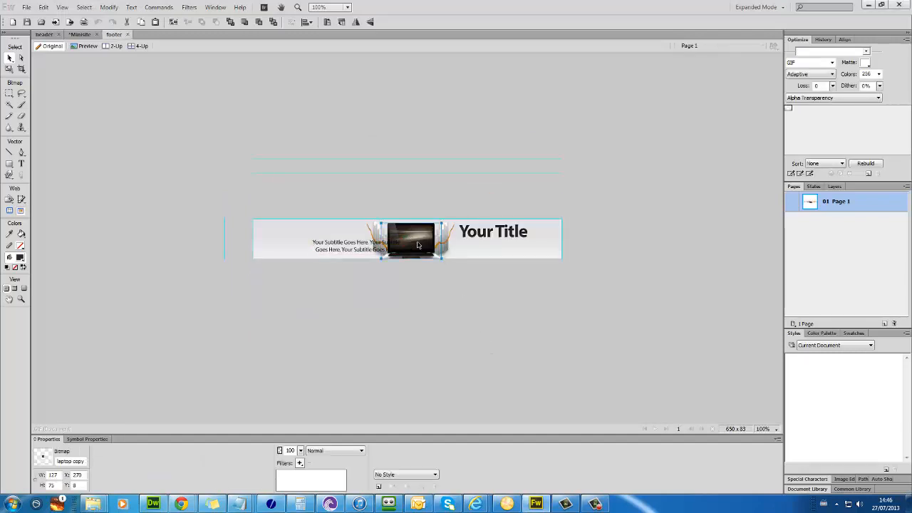
left_click(472, 249)
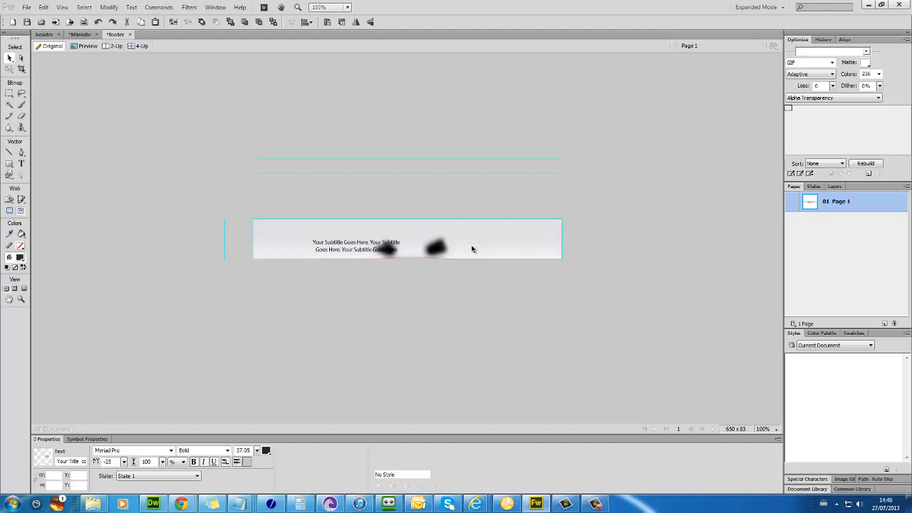
left_click_drag(424, 250, 464, 250)
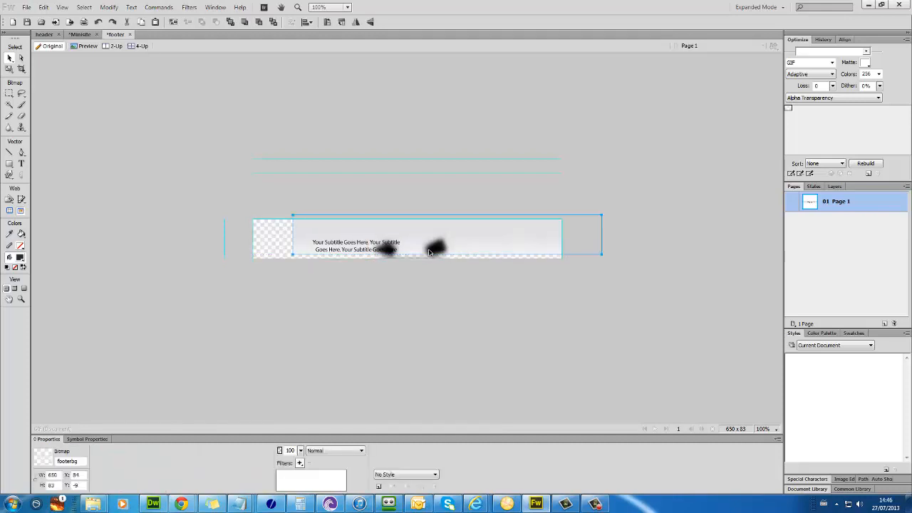
key("ctrl+z")
key("ctrl+z")
key("ctrl+z")
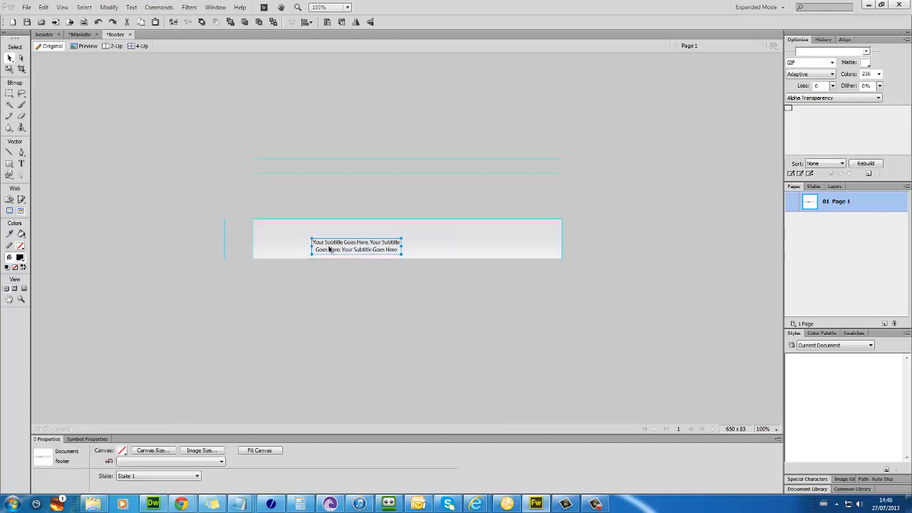
left_click(329, 249)
left_click(158, 85)
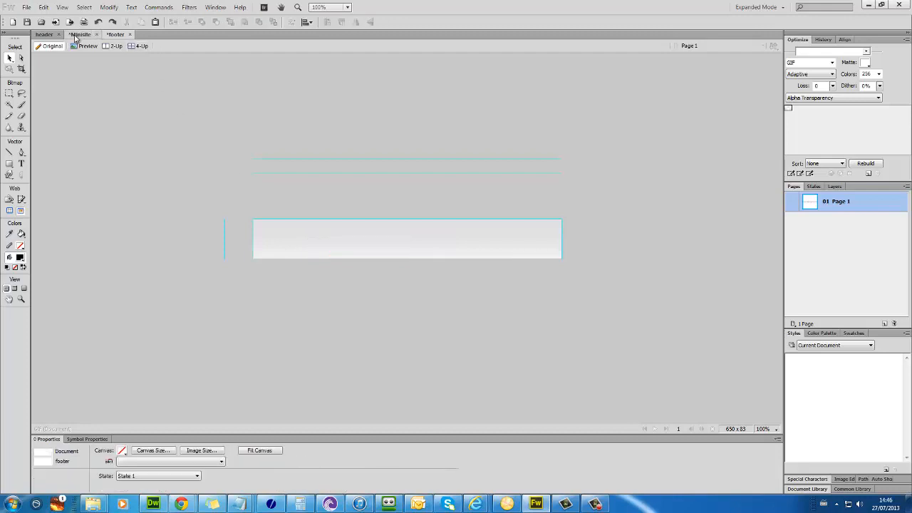
Step: Paste the woman photo from the Minisite design into the footer without resampling, placed in the banner
left_click(79, 34)
left_click_drag(275, 125, 267, 127)
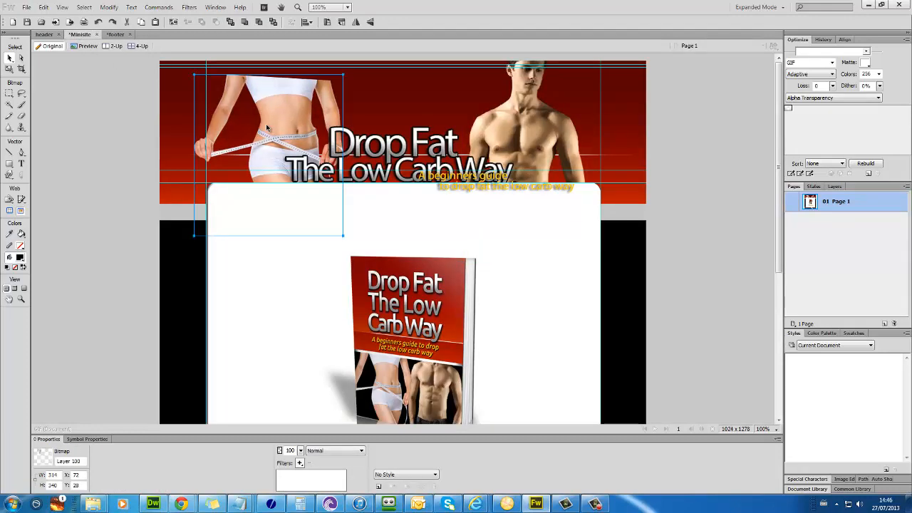
left_click(115, 34)
key("ctrl+v")
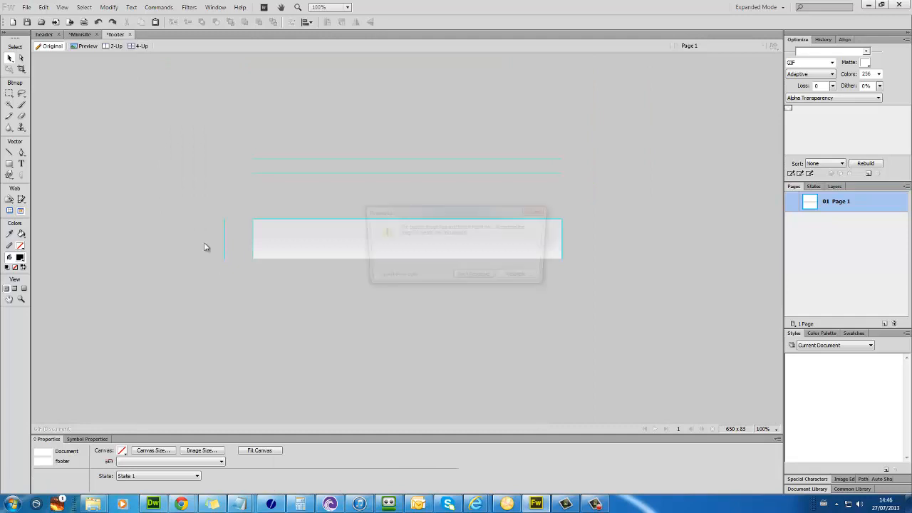
left_click(473, 278)
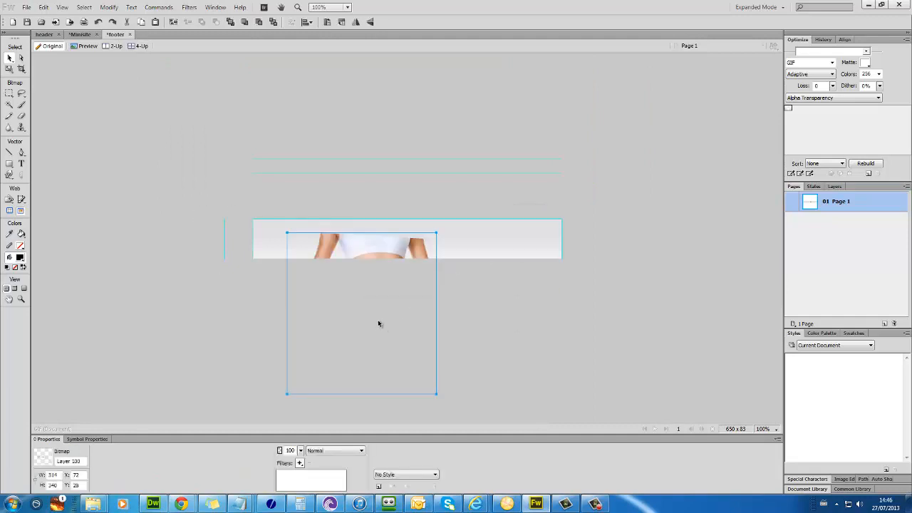
left_click_drag(378, 319, 346, 263)
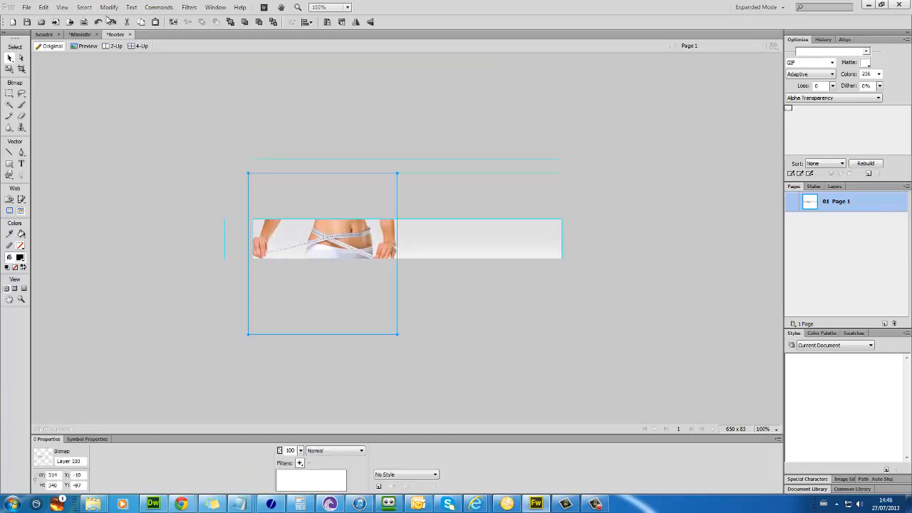
Step: Paste the man photo without resampling and place it on the banner's right side
left_click(75, 36)
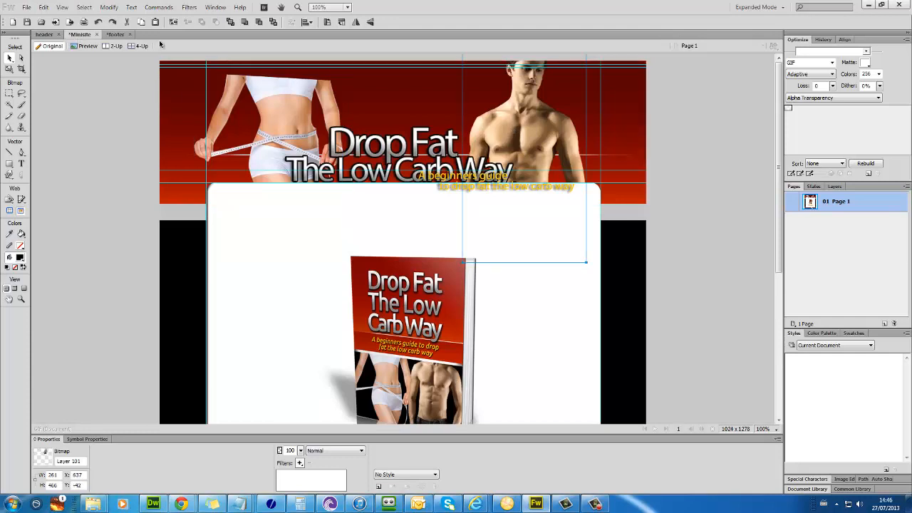
left_click(117, 35)
key("ctrl+v")
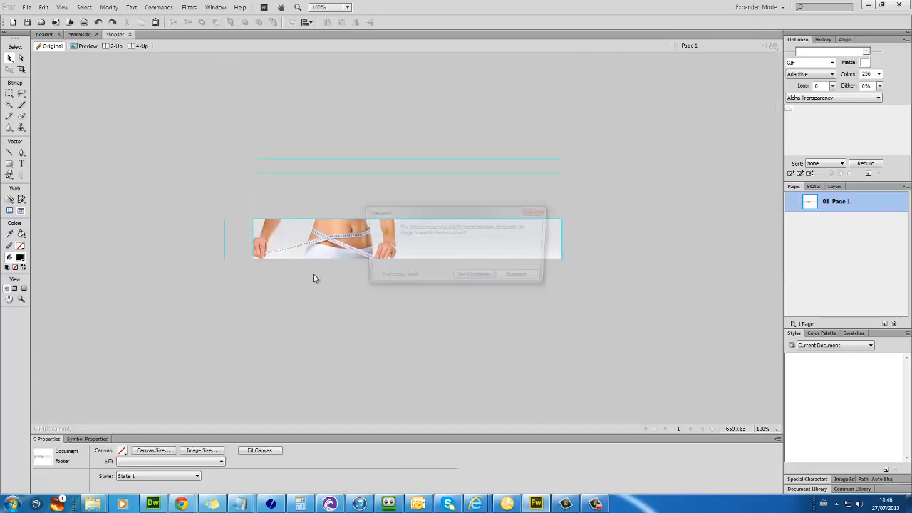
left_click(498, 279)
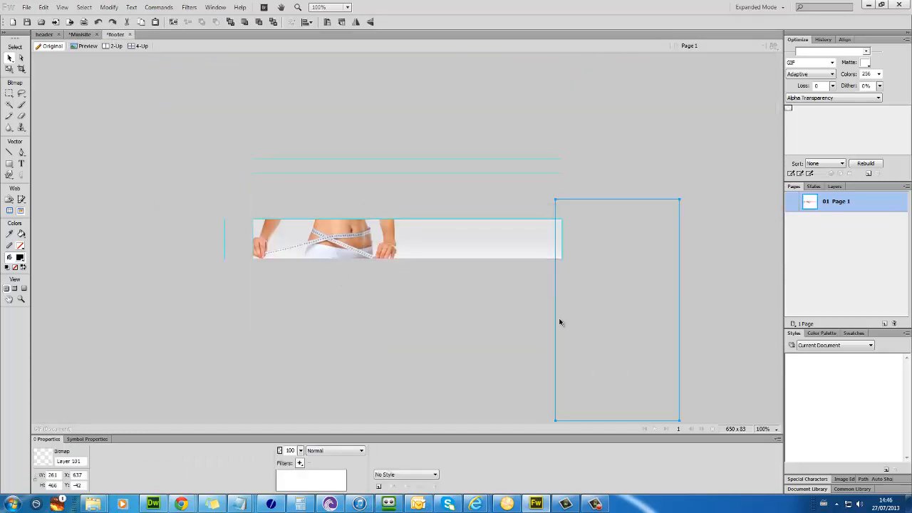
left_click_drag(560, 320, 432, 256)
left_click(79, 34)
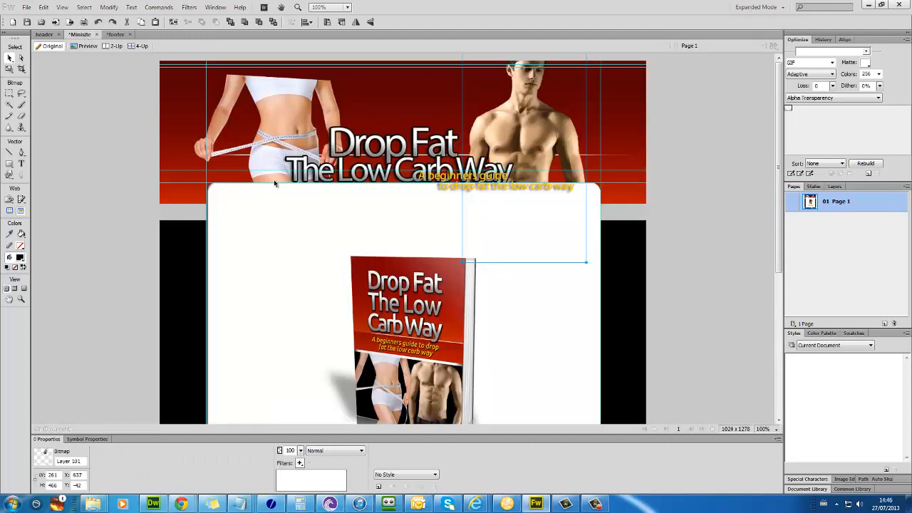
left_click(44, 34)
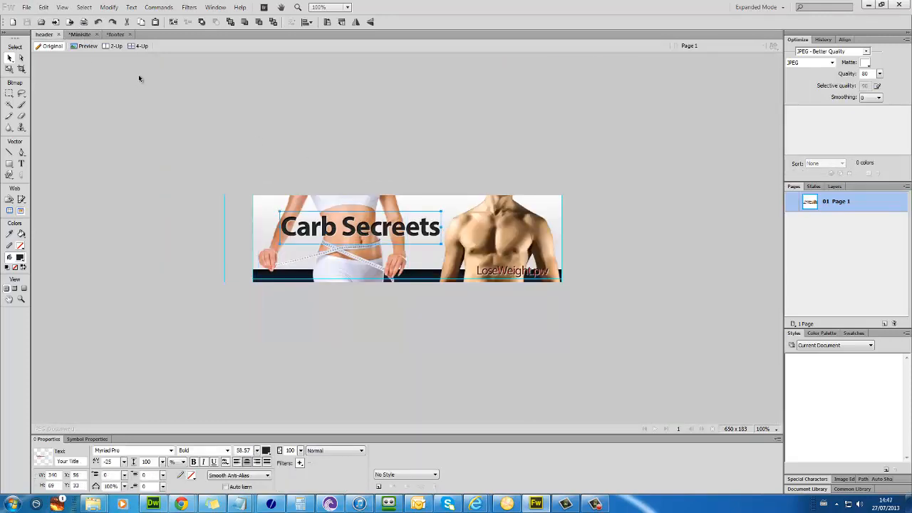
Step: Paste the Carb Secreets title and the LoseWeight.pw text from the header into the footer
left_click(116, 34)
key("ctrl+v")
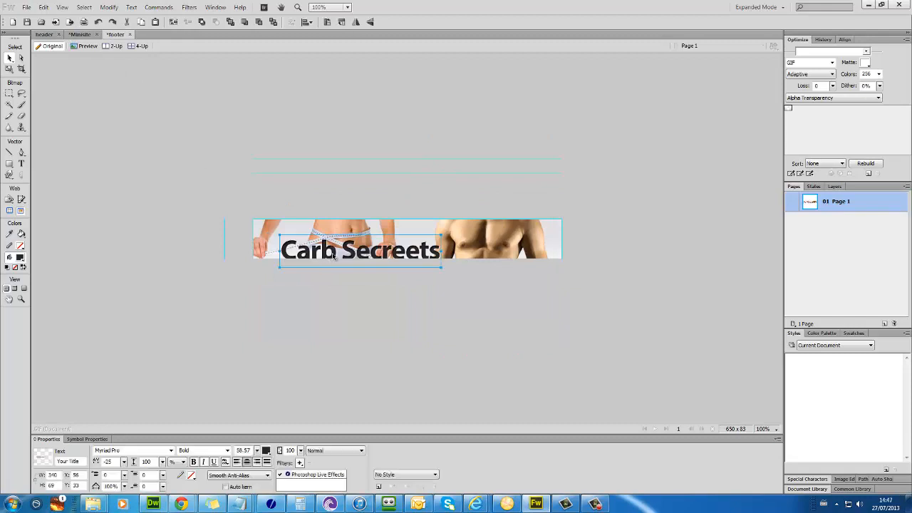
left_click(44, 35)
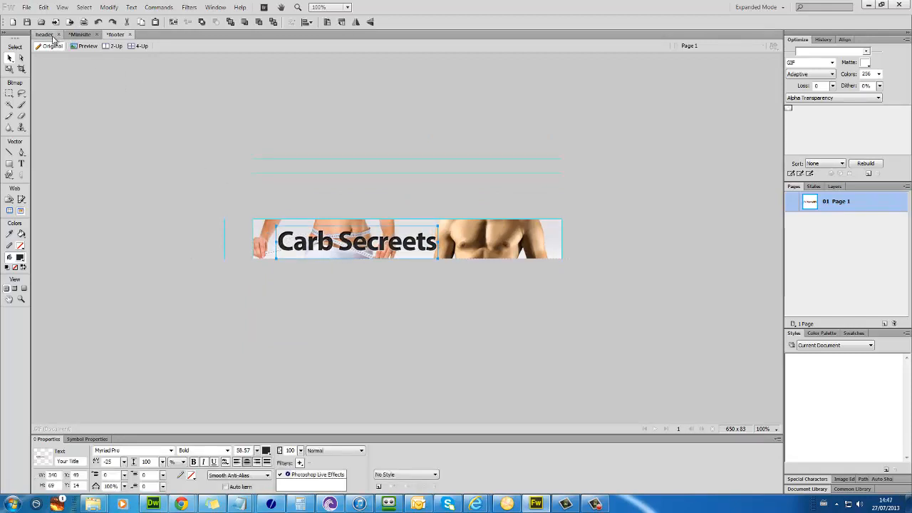
key("ctrl+c")
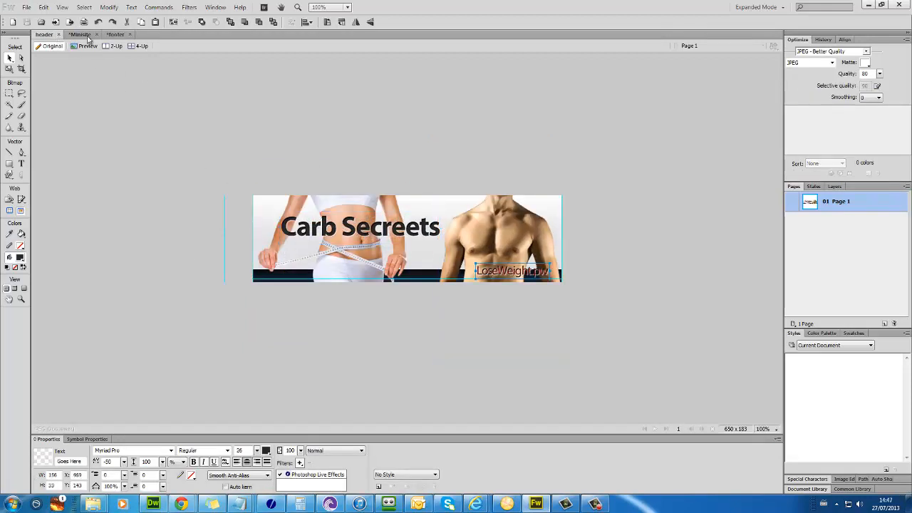
left_click(116, 35)
key("ctrl+v")
Step: Move LoseWeight.pw to the banner's lower right and nudge the title up and left
left_click(395, 236)
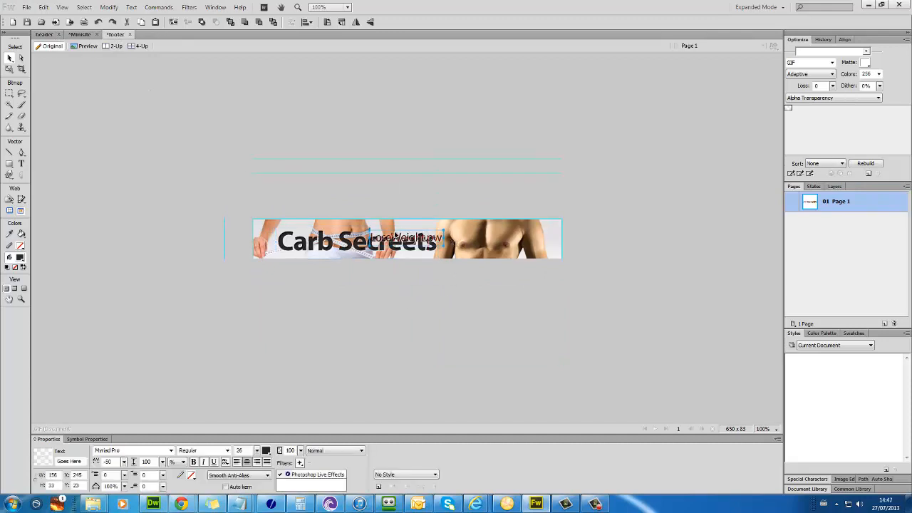
left_click_drag(420, 242, 535, 255)
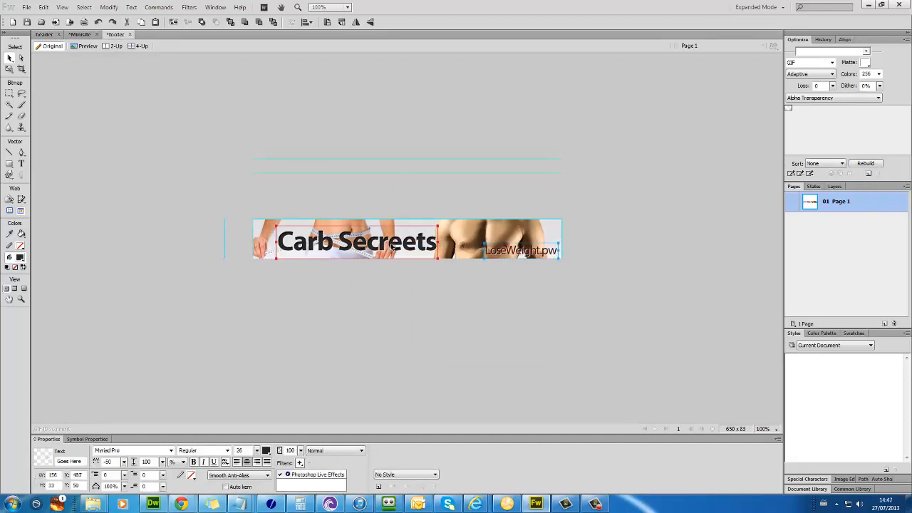
left_click_drag(389, 245, 381, 239)
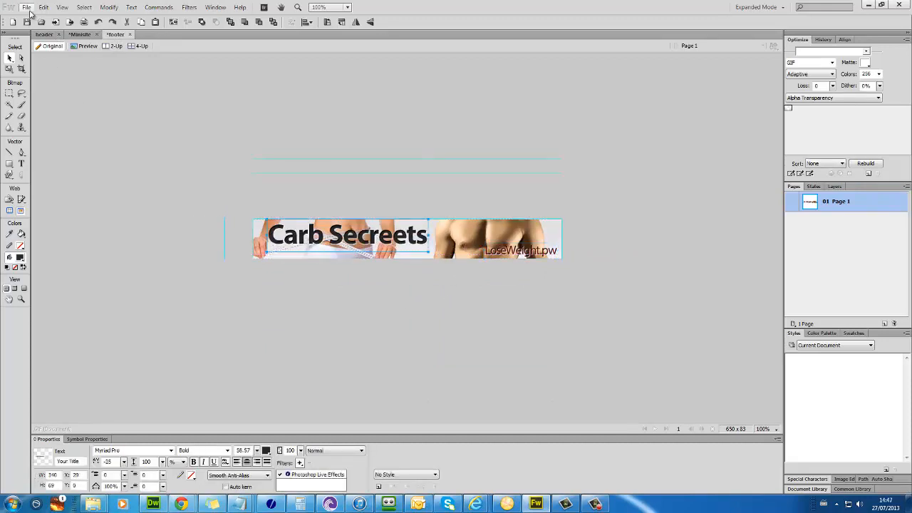
Step: Save the footer as JPEG named footer in the images folder, replacing the existing footer.jpg
left_click(26, 8)
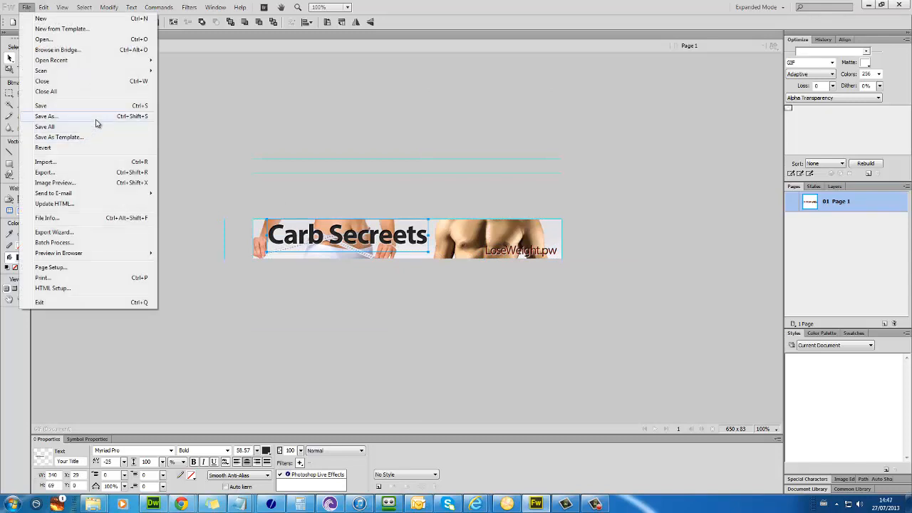
left_click(97, 118)
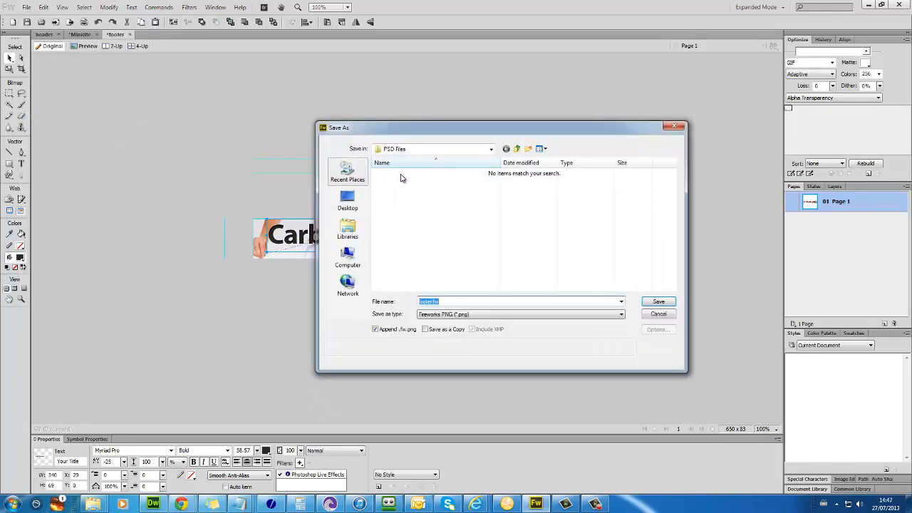
left_click(657, 302)
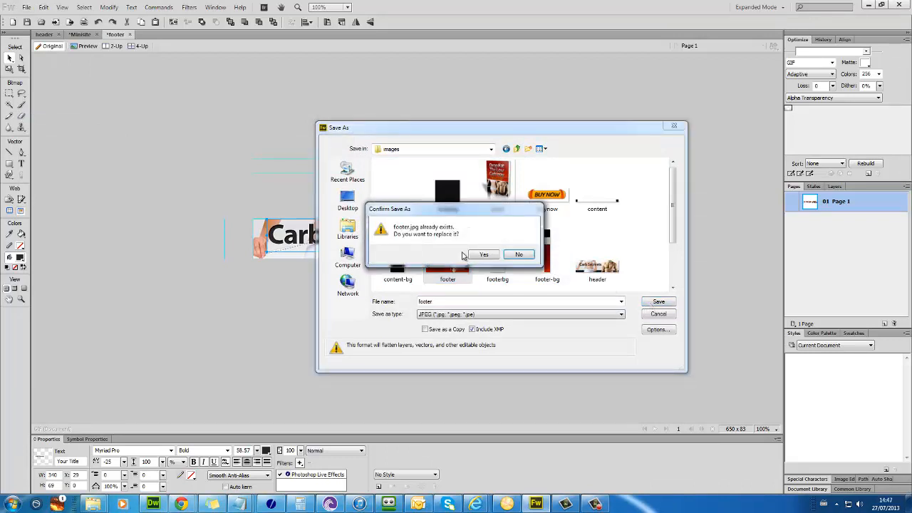
left_click(473, 256)
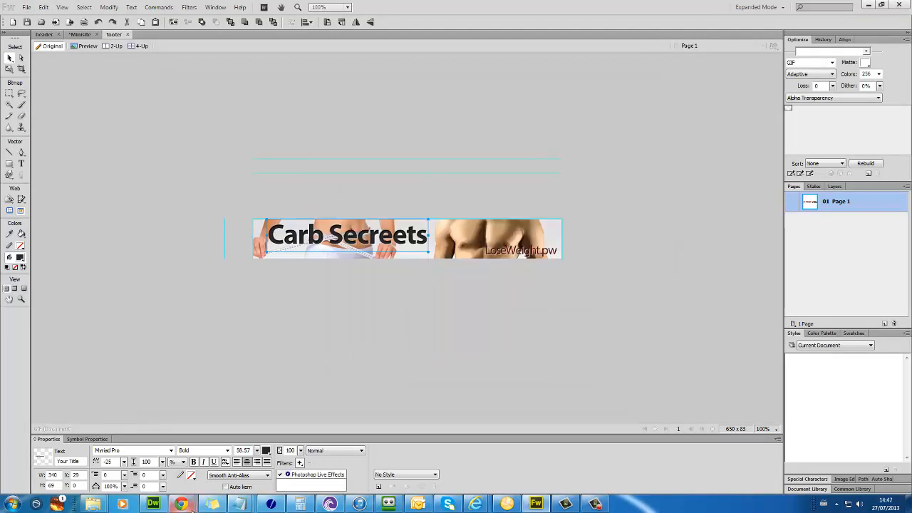
Step: Reload the sales page in Chrome with F5 to show the new Carb Secreets footer
mouse_move(181, 504)
left_click(220, 475)
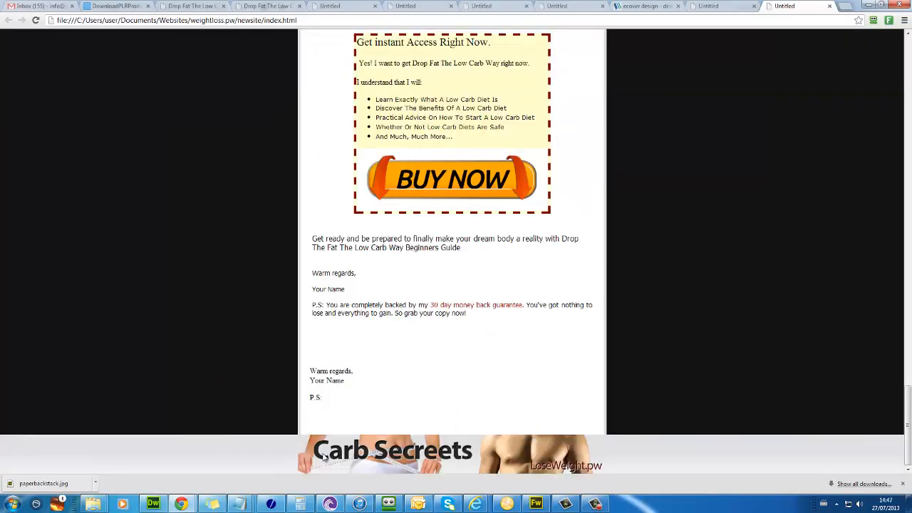
key("F5")
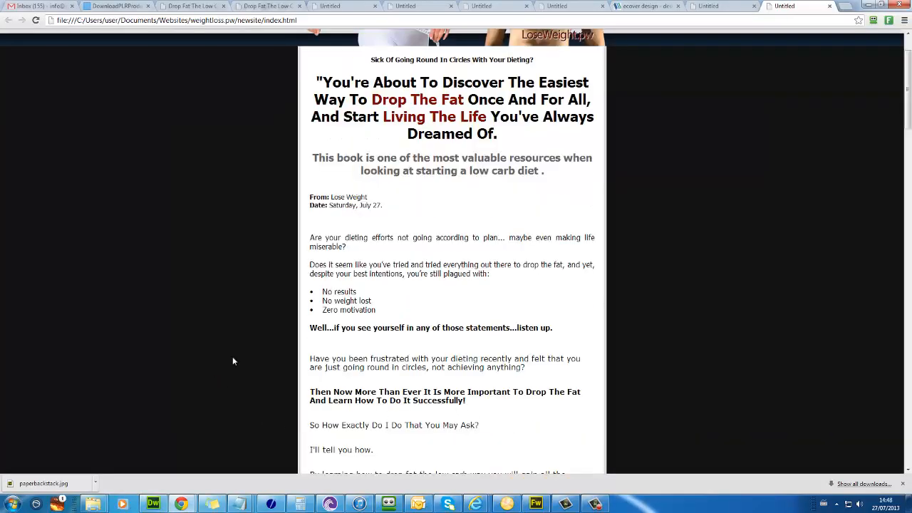
left_click(147, 506)
Step: Delete the $17 price image from the sales page
scroll(637, 221, "down", 15)
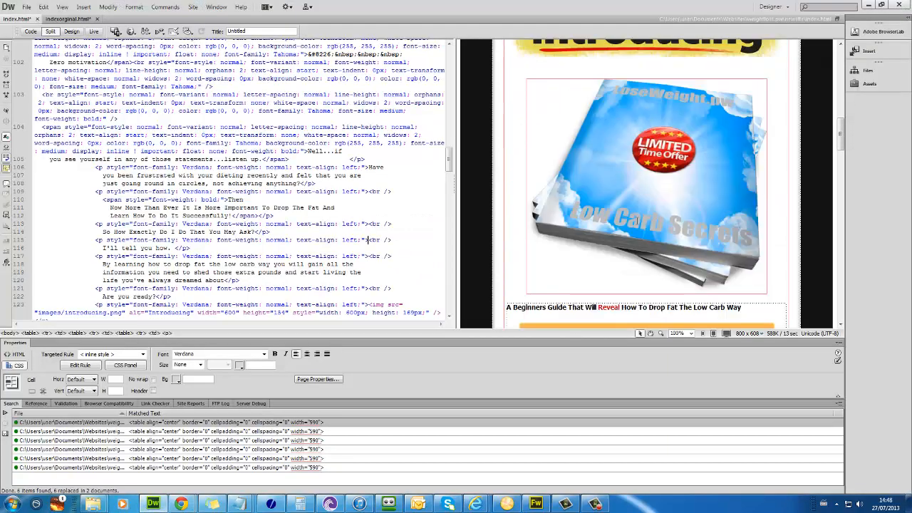
scroll(637, 220, "down", 12)
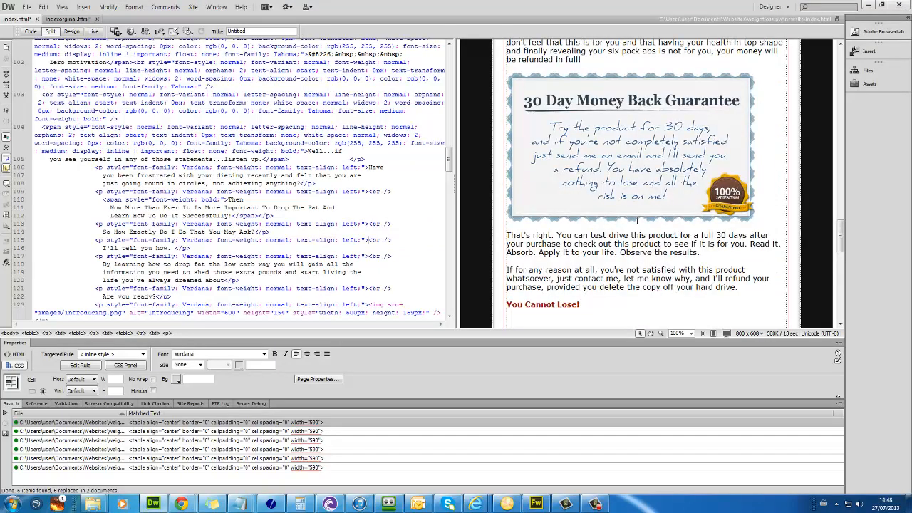
scroll(637, 221, "up", 9)
left_click(565, 216)
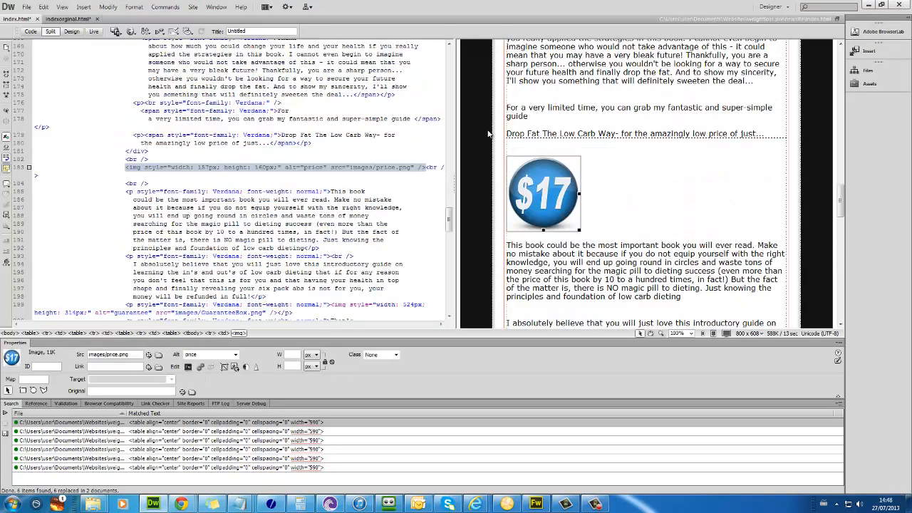
key("Delete")
Step: Add align="center" to the paragraph holding the GuaranteeBox.png guarantee image
scroll(579, 193, "down", 6)
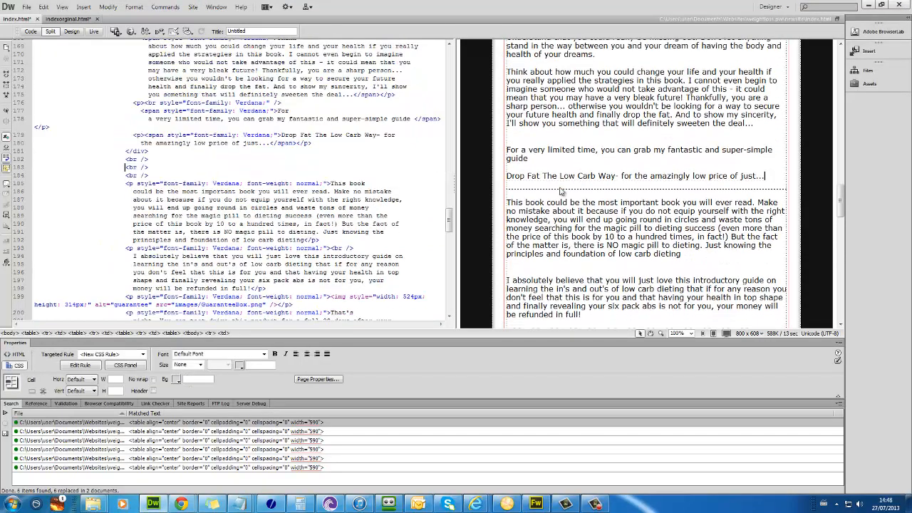
scroll(575, 198, "down", 5)
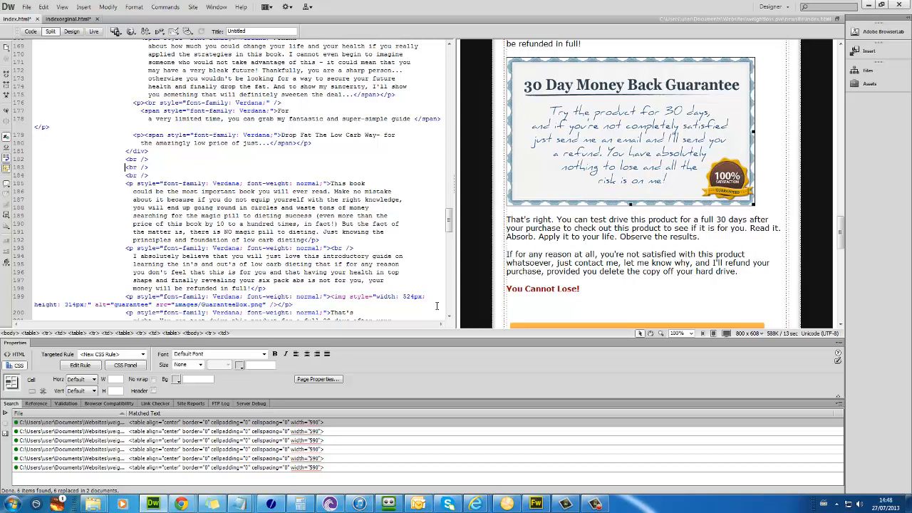
left_click(307, 356)
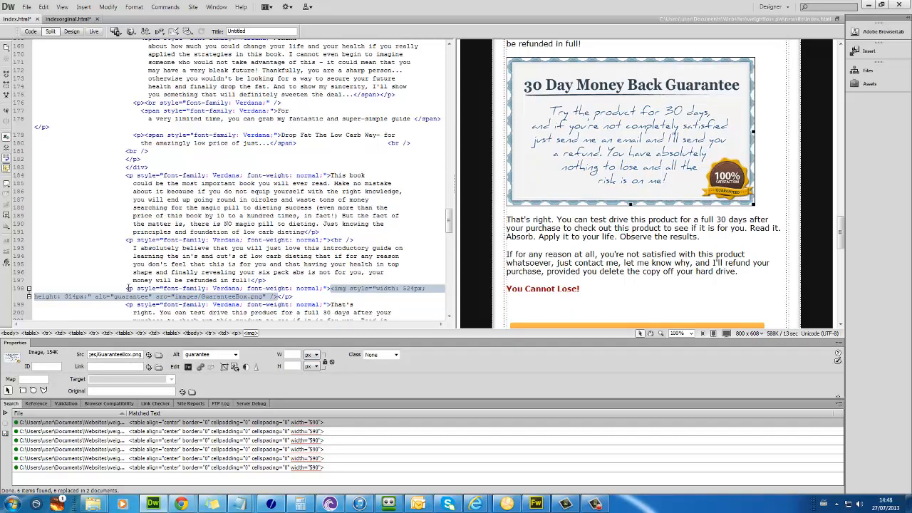
left_click(141, 288)
type("al")
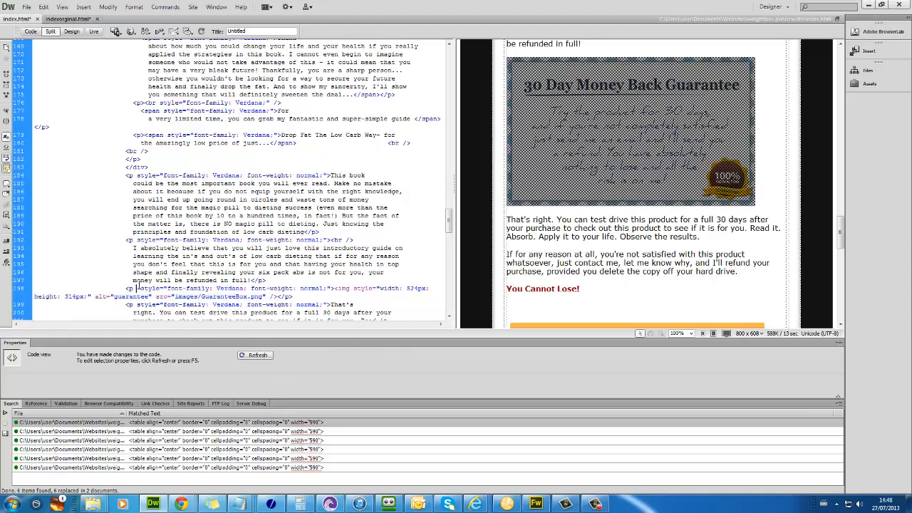
key("Return")
type("xc")
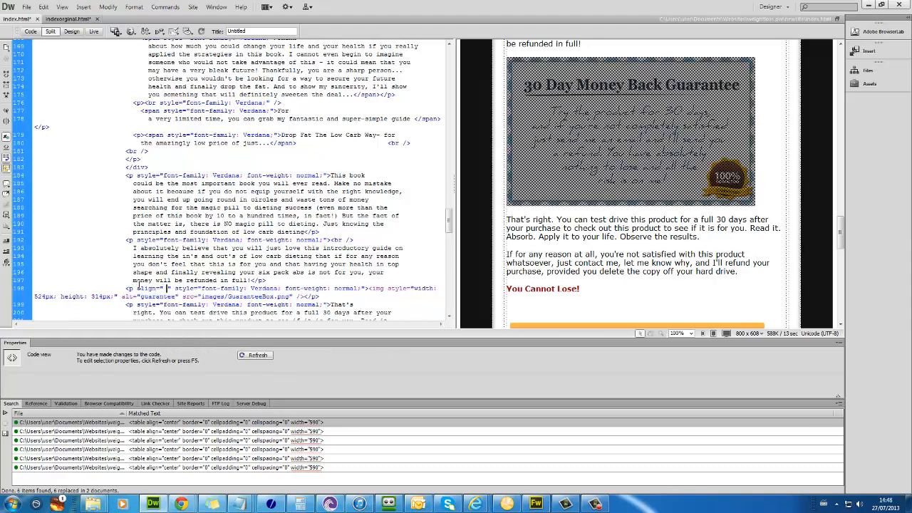
key("BackSpace")
type("enter")
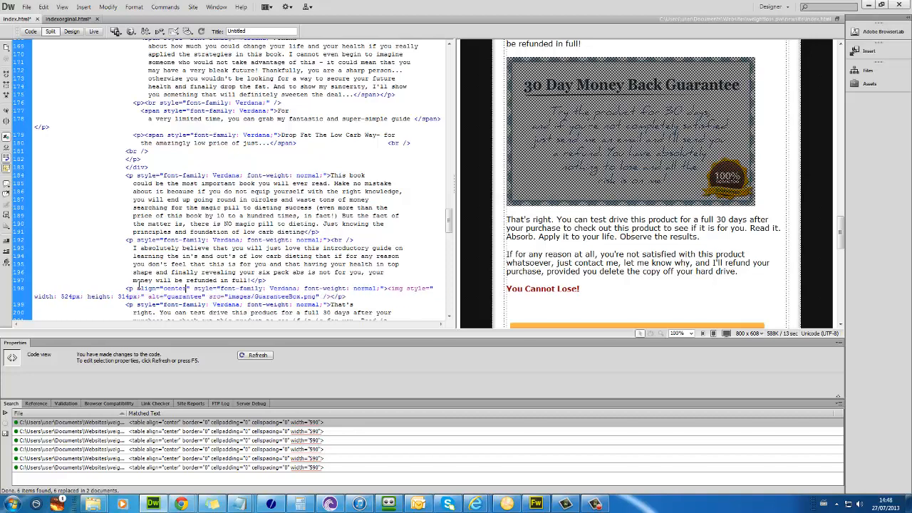
left_click(561, 263)
Step: Delete the duplicate Warm regards / Your Name / P.S. sign-off block
scroll(570, 262, "down", 10)
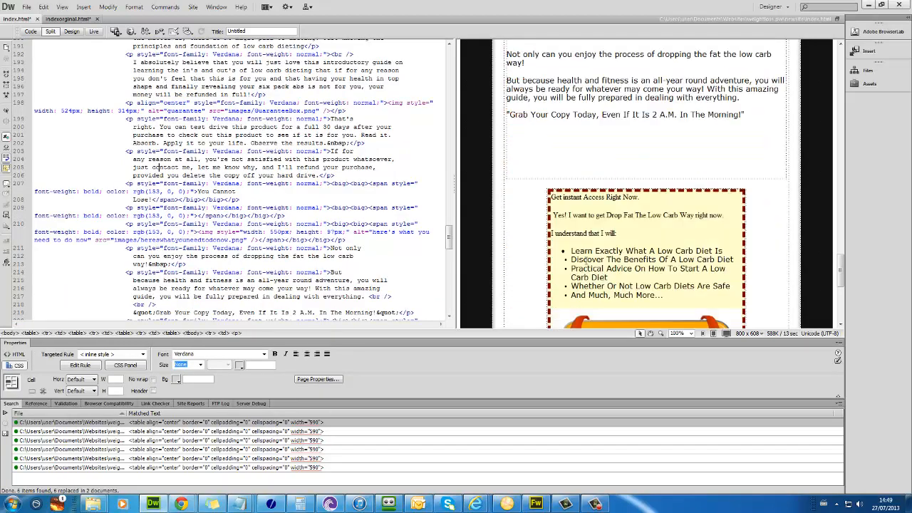
scroll(586, 261, "down", 2)
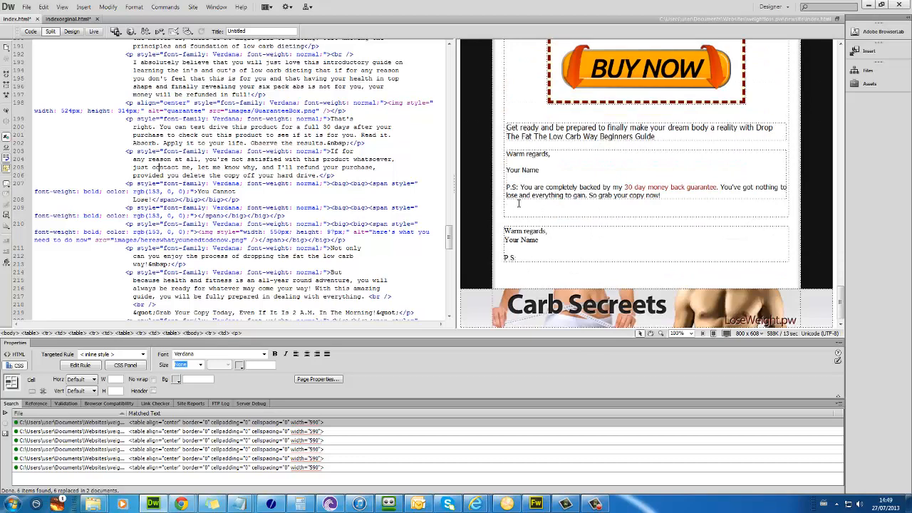
left_click_drag(535, 251, 536, 230)
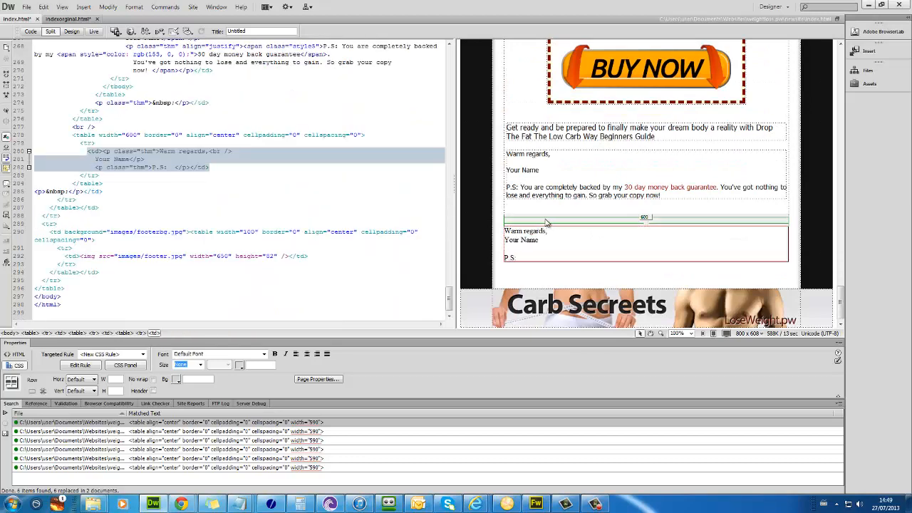
key("Delete")
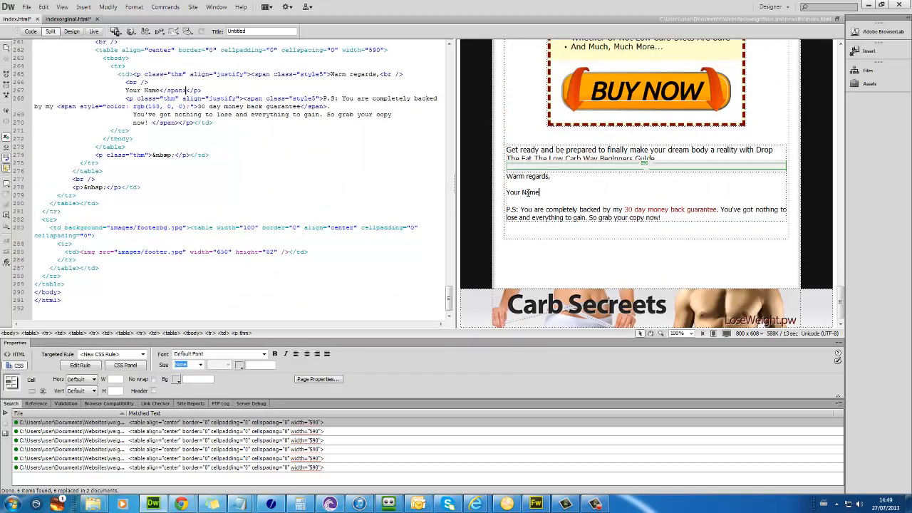
Step: Replace Your Name with 'Lose Weight.pw' and remove the empty paragraph after the Grab Your Copy line
left_click_drag(540, 192, 508, 194)
type("Lose W")
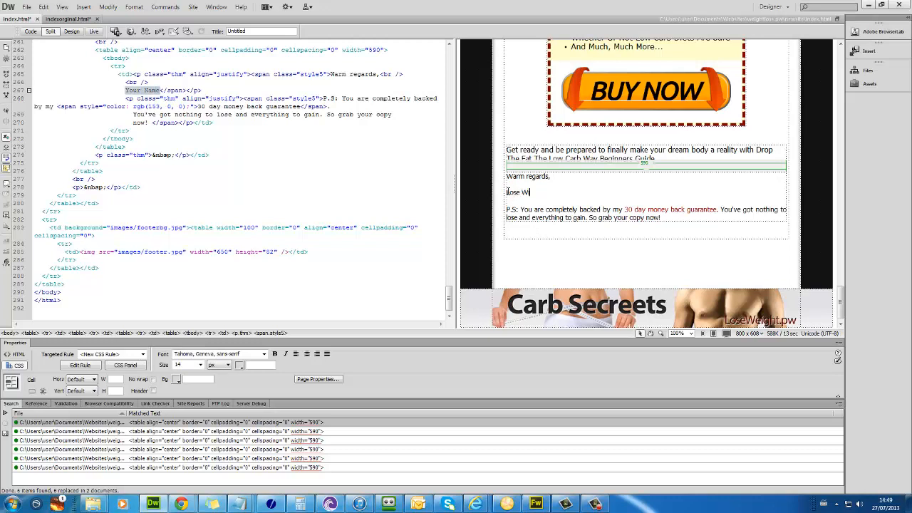
type("eight. pw")
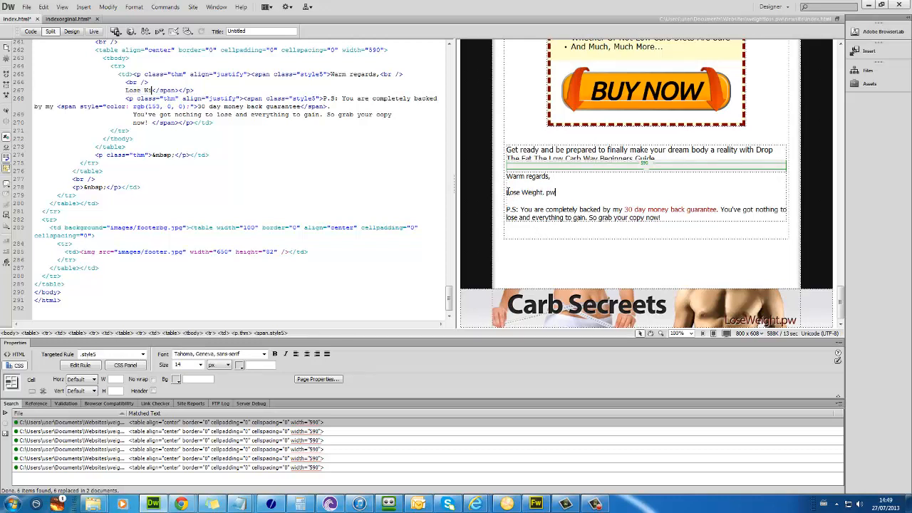
scroll(605, 179, "up", 2)
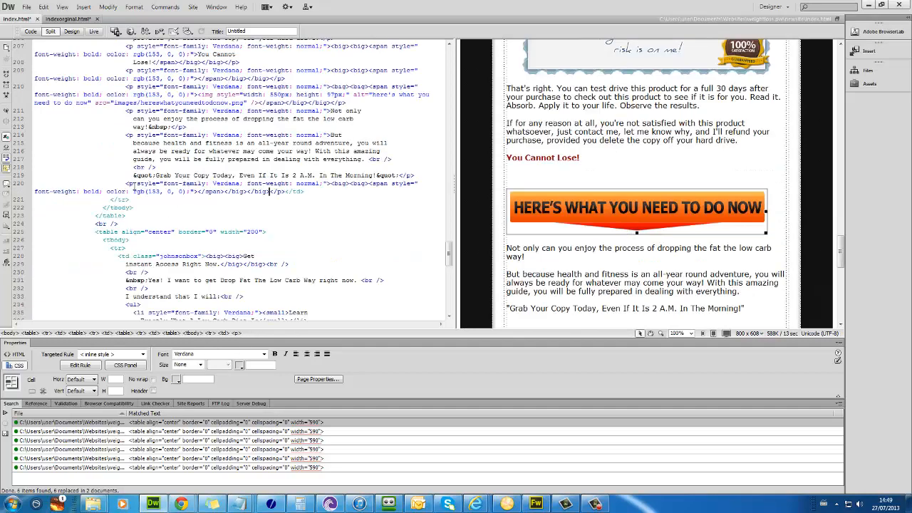
key("Delete")
Step: Scroll the reloaded sales page from the header down to the guarantee box and back up
left_click(541, 120)
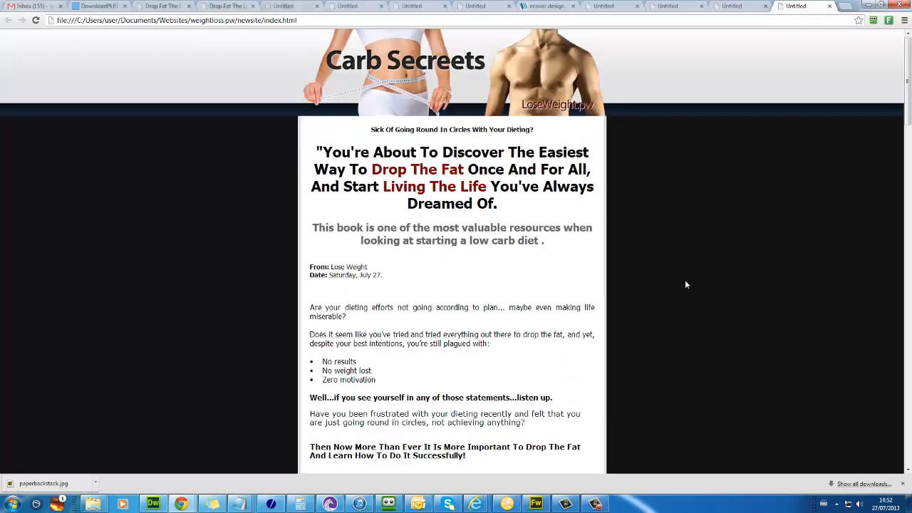
scroll(686, 285, "down", 10)
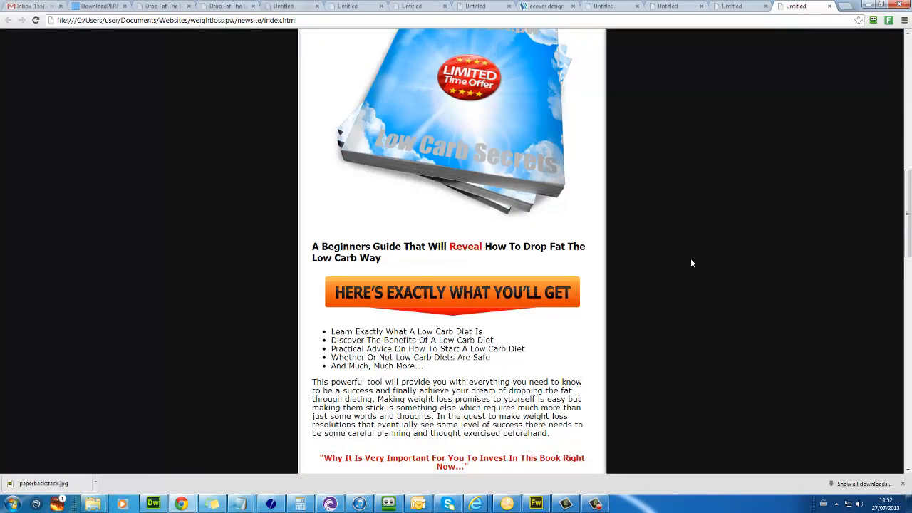
scroll(690, 261, "down", 2)
scroll(691, 264, "down", 10)
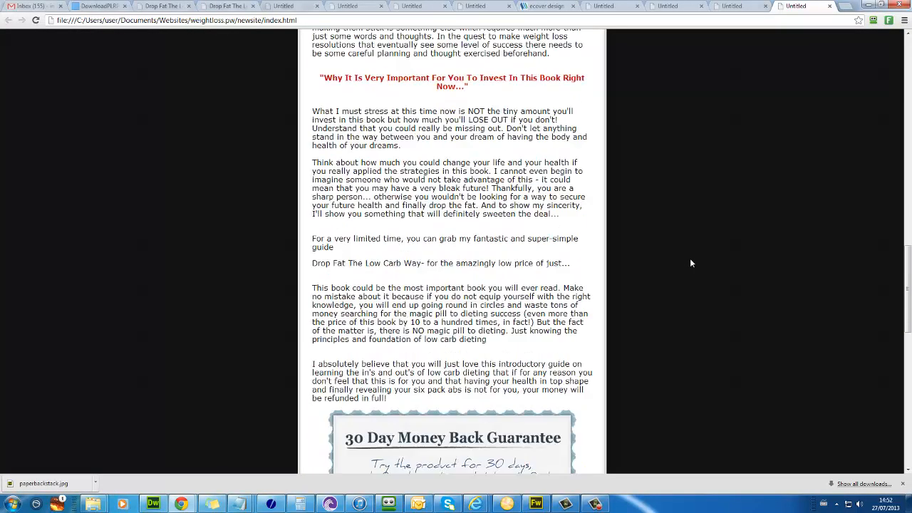
scroll(690, 264, "up", 5)
scroll(692, 287, "up", 15)
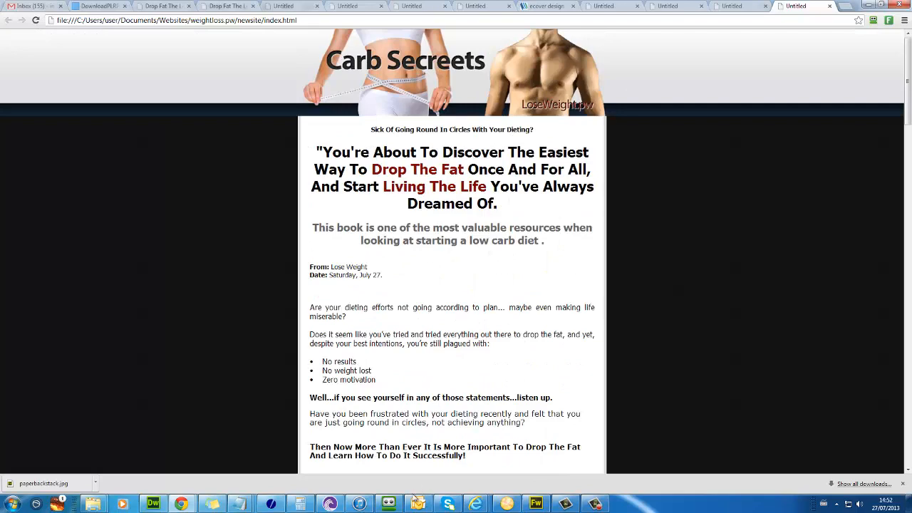
left_click(153, 504)
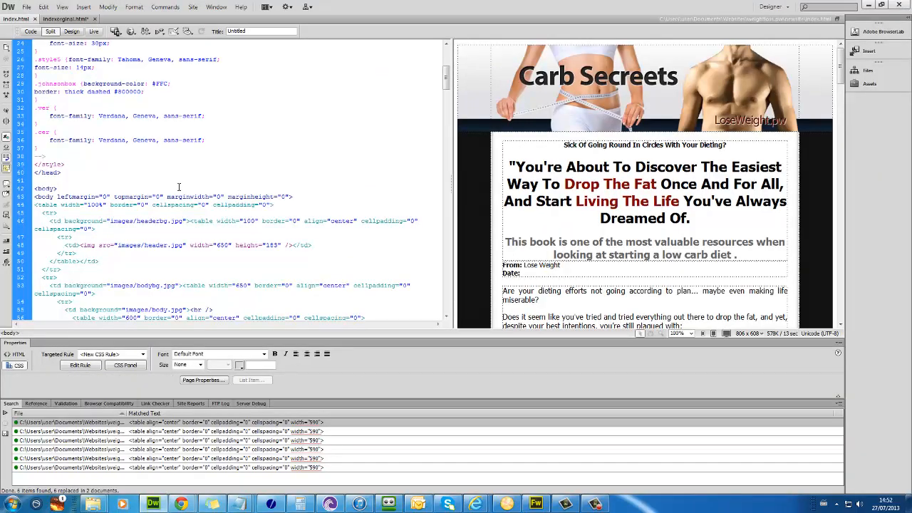
Step: Locate the body background image reference in the page markup
scroll(341, 176, "up", 4)
scroll(286, 178, "up", 3)
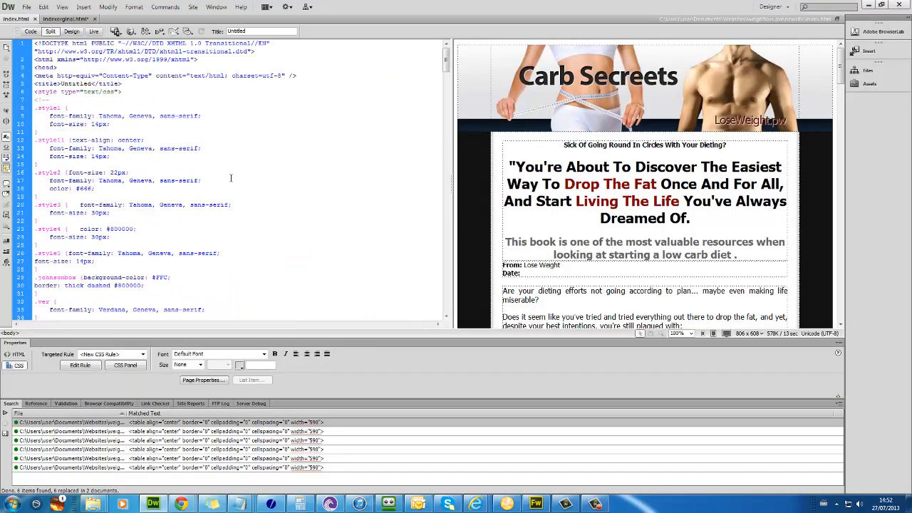
left_click(463, 190)
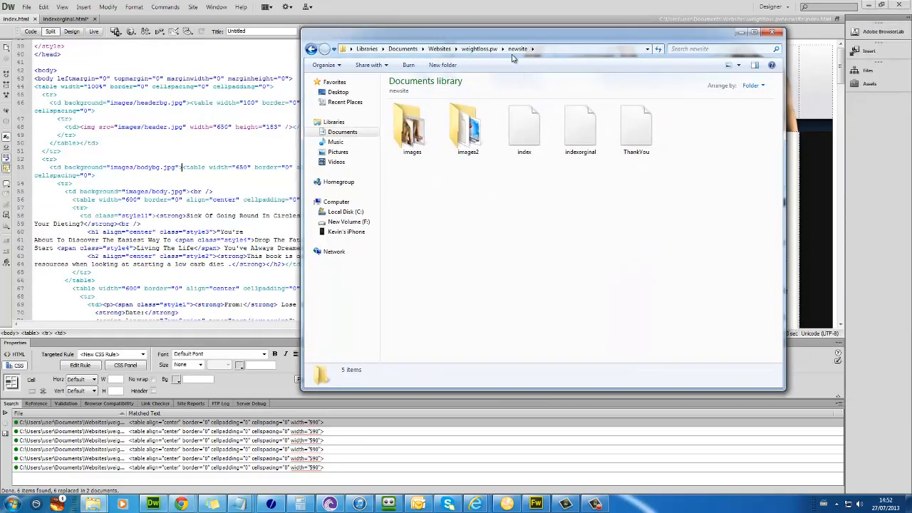
Step: Open the 52 x 46 bodybg.jpg tile from the site's images folder in Fireworks
double_click(414, 127)
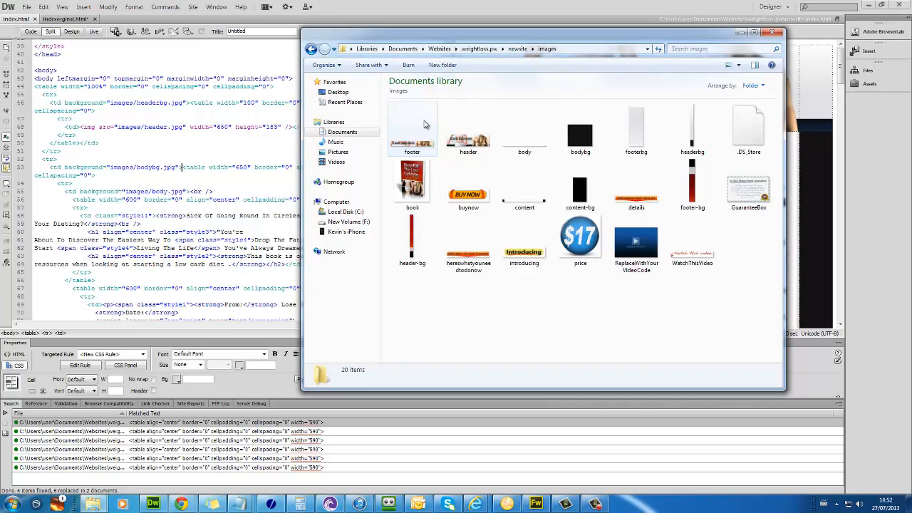
left_click(580, 189)
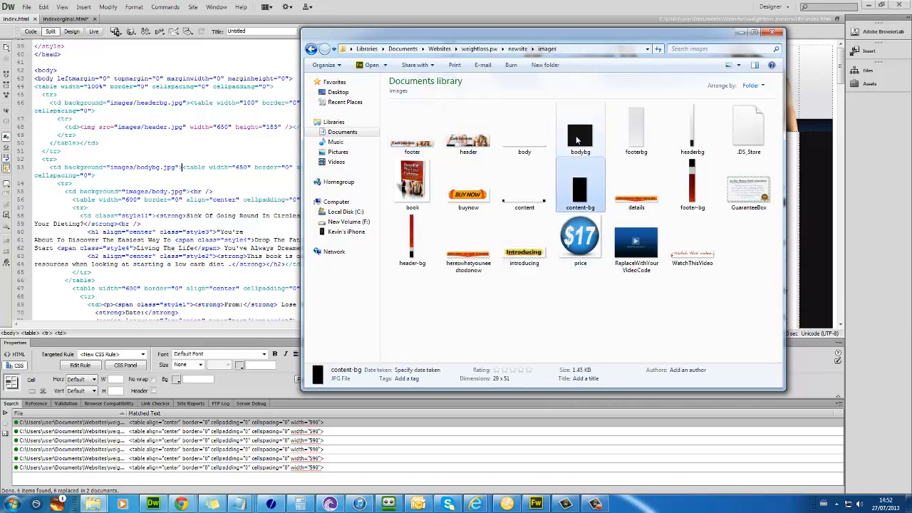
left_click(586, 154)
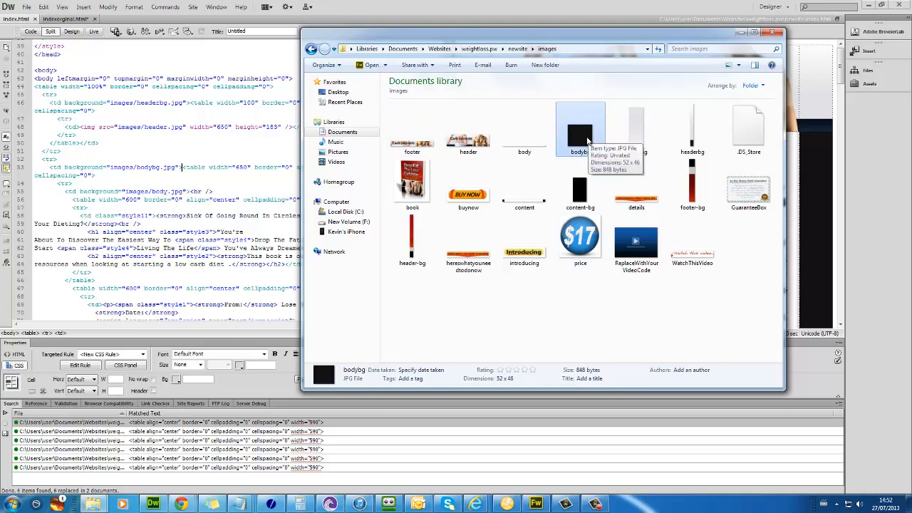
right_click(587, 140)
left_click(628, 214)
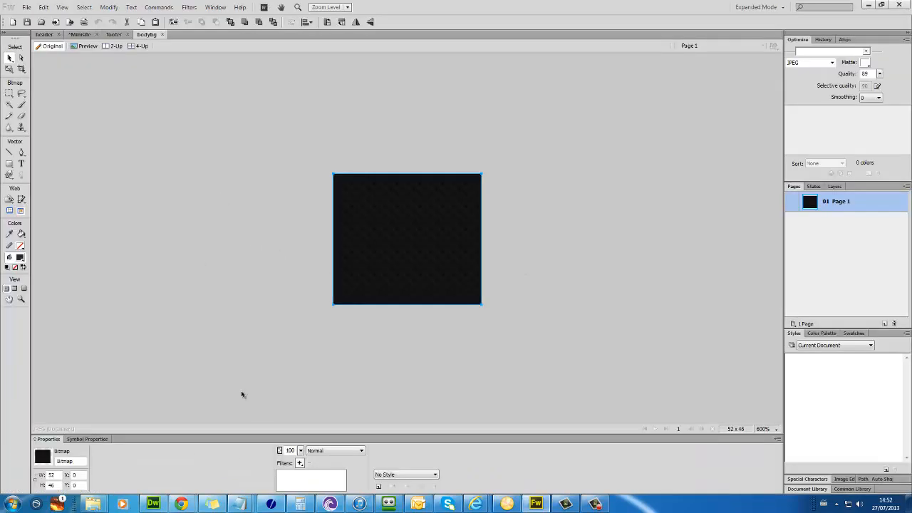
Step: Cover the dark bodybg bitmap completely with a white rectangle
left_click(354, 308)
left_click(366, 296)
left_click(9, 164)
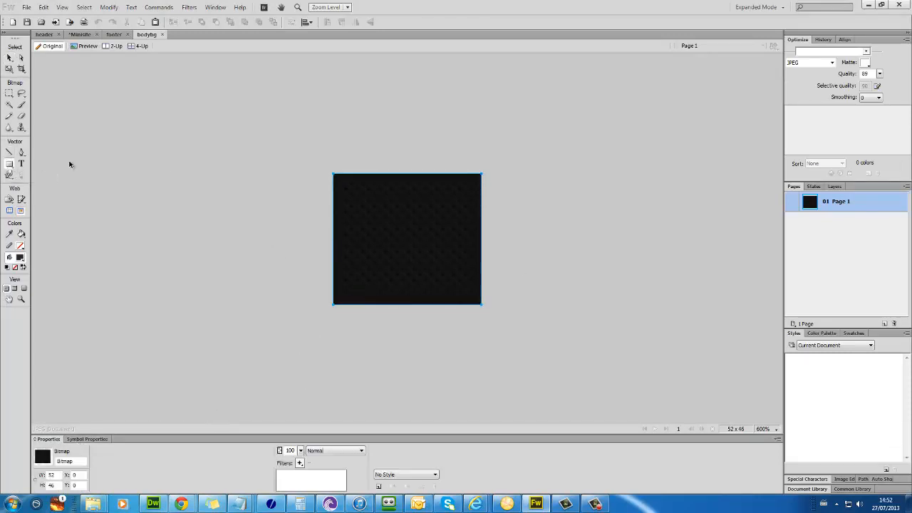
left_click_drag(325, 168, 504, 322)
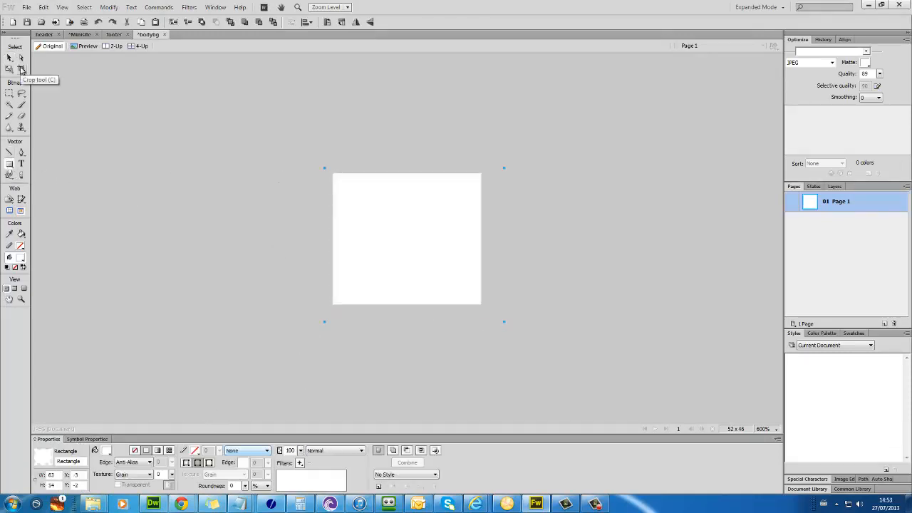
key("v")
Step: Save the edited bodybg image as a JPEG and return to the Chrome preview
key("ctrl+s")
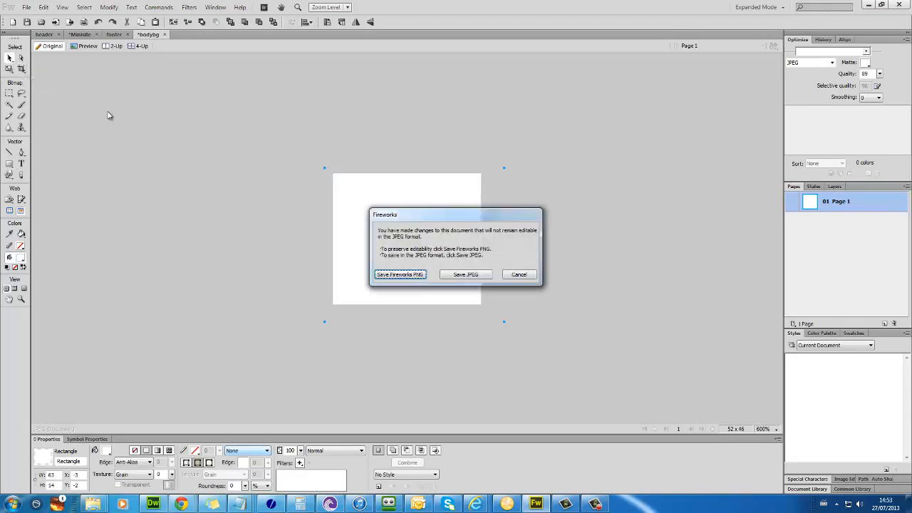
left_click(468, 278)
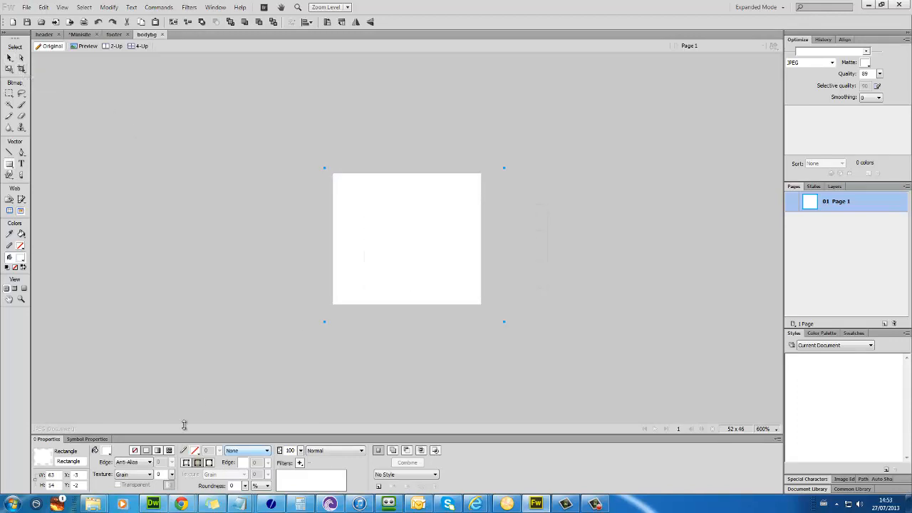
mouse_move(181, 504)
left_click(207, 462)
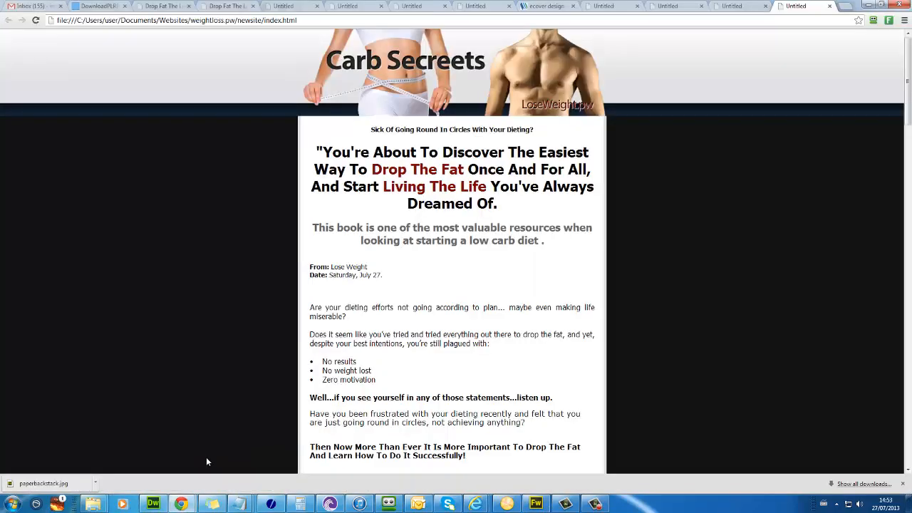
Step: Refresh the Carb Secrets sales page to confirm the white background, then return to the site folder
key("F5")
scroll(290, 294, "down", 20)
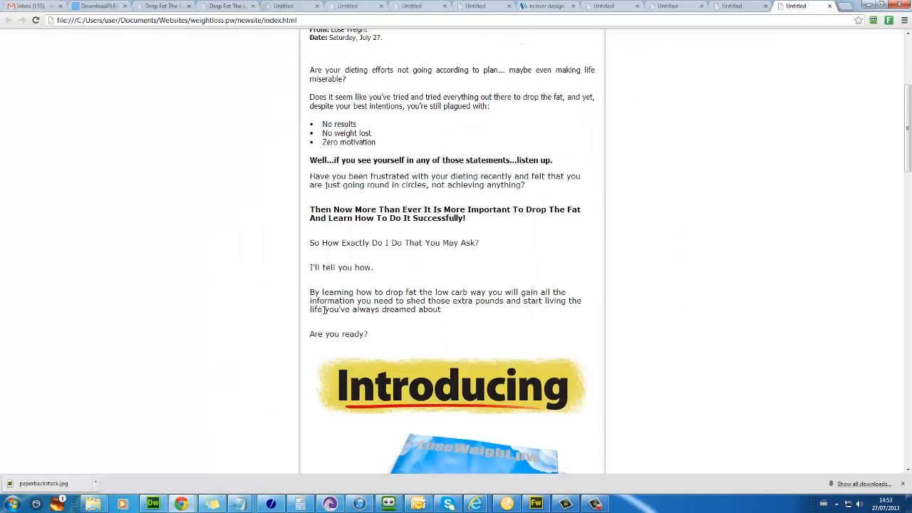
scroll(324, 315, "down", 3)
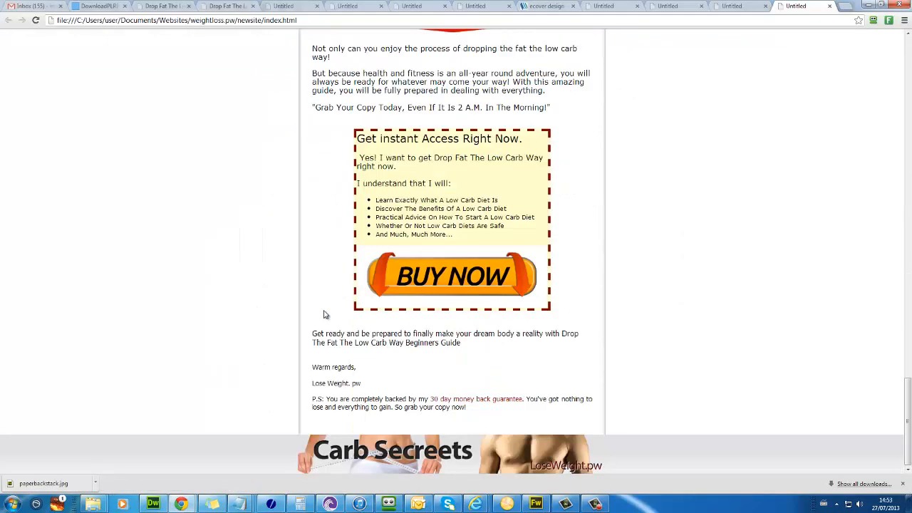
scroll(324, 314, "up", 4)
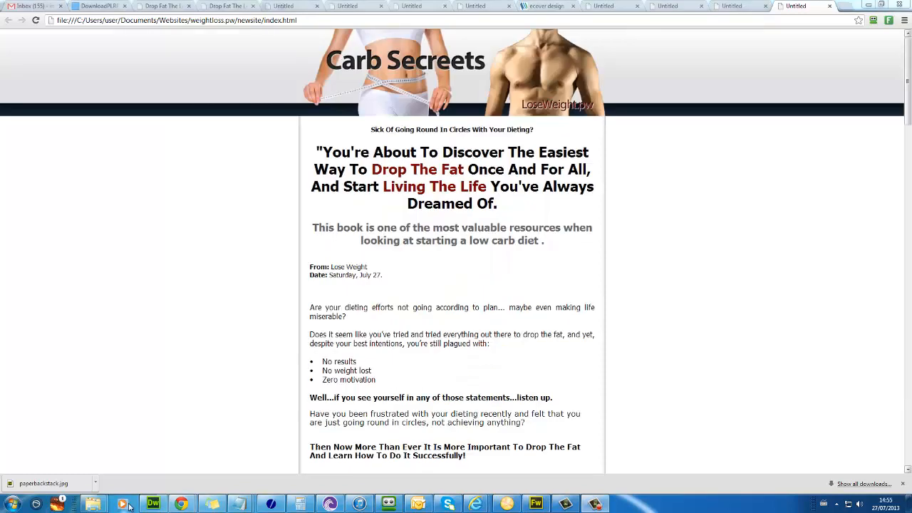
mouse_move(93, 504)
left_click(72, 456)
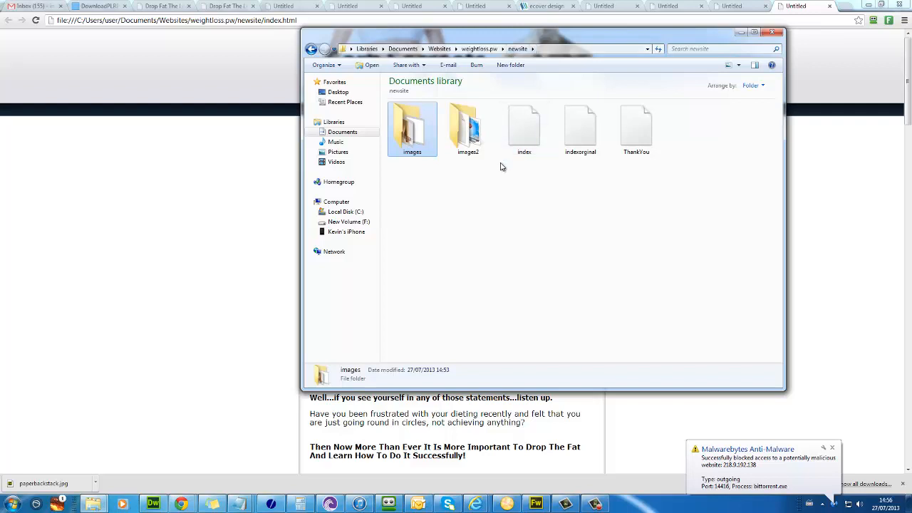
Step: Go from weightloss.pw into DropFatLowCarbWay > DropFatLowCarbWay > Ebook and open the Word .doc ebook
left_click(492, 277)
key("BackSpace")
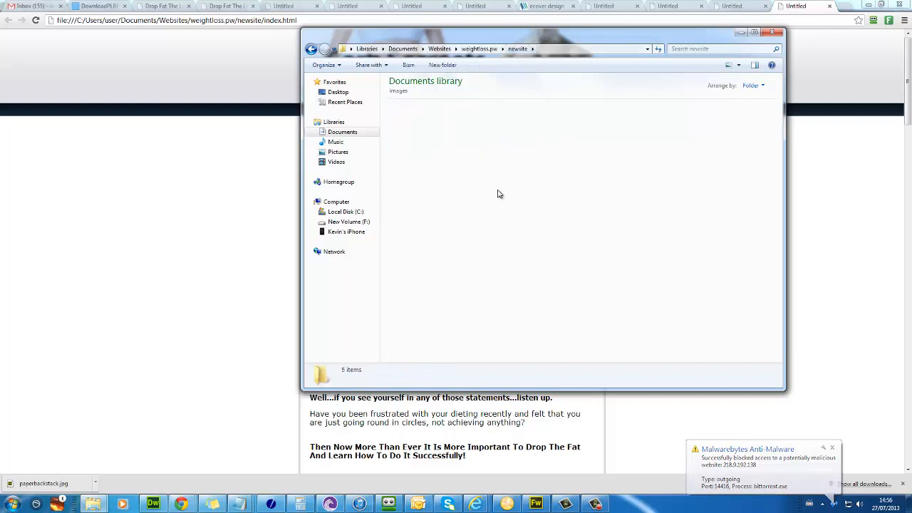
left_click(480, 49)
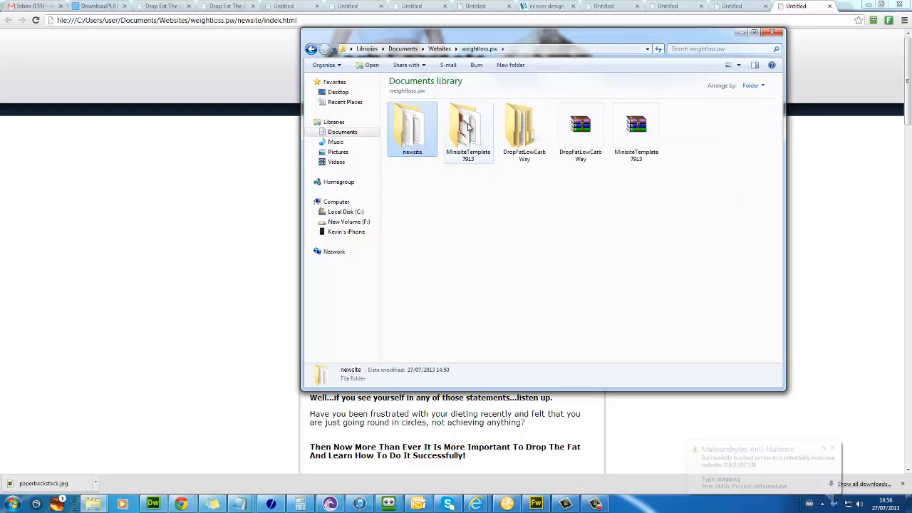
double_click(510, 129)
double_click(430, 145)
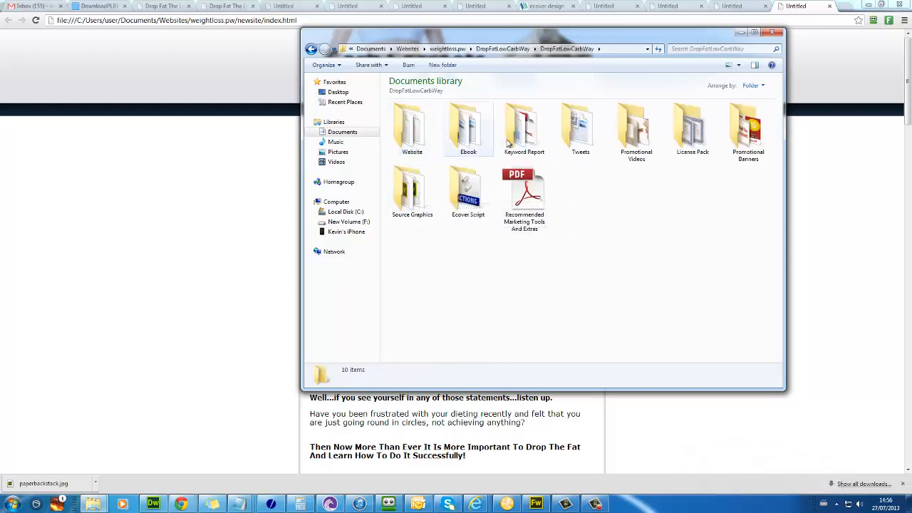
double_click(467, 142)
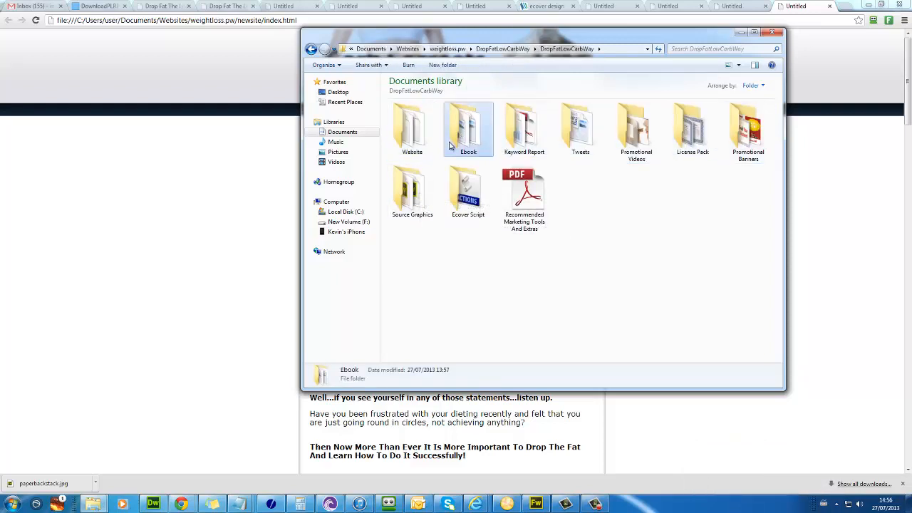
left_click(465, 148)
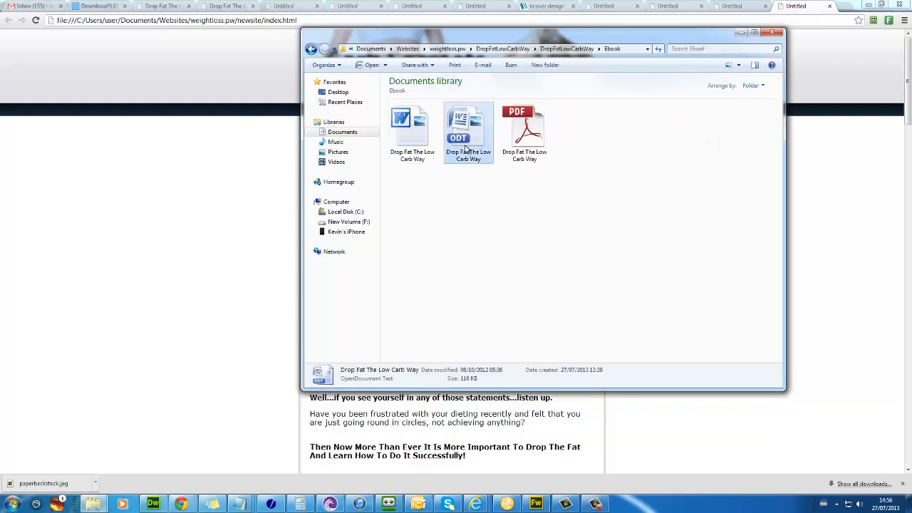
left_click(413, 143)
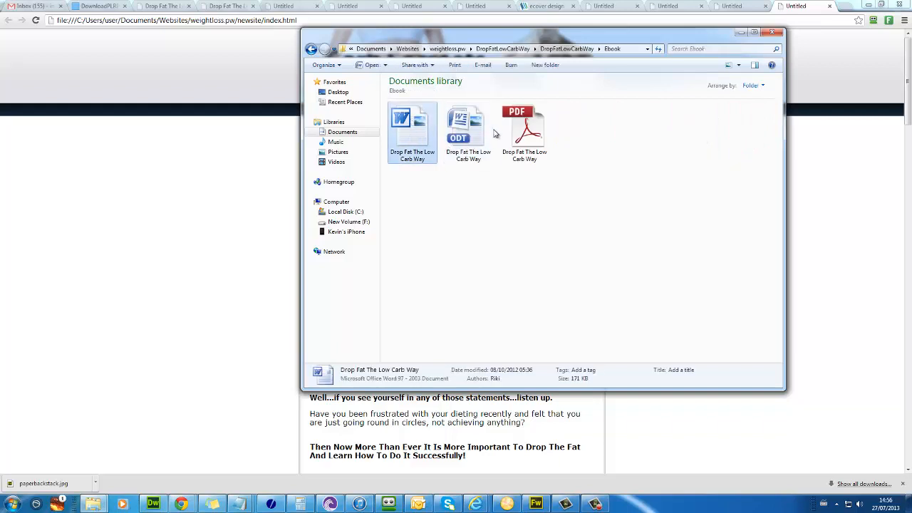
double_click(423, 157)
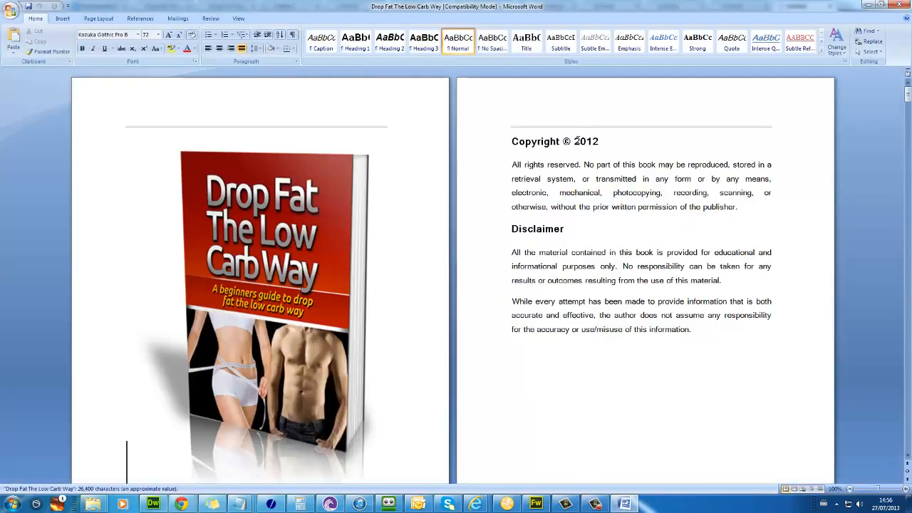
left_click(236, 332)
scroll(264, 267, "up", 2)
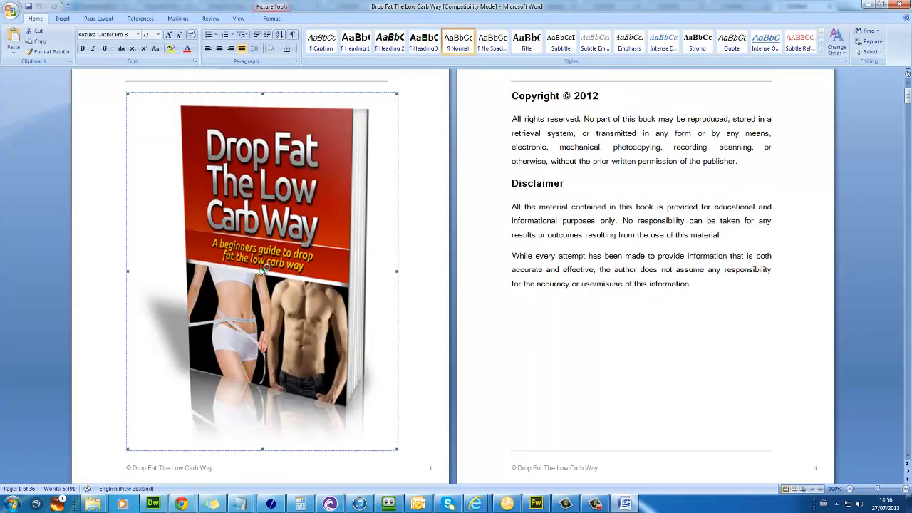
scroll(264, 267, "down", 3)
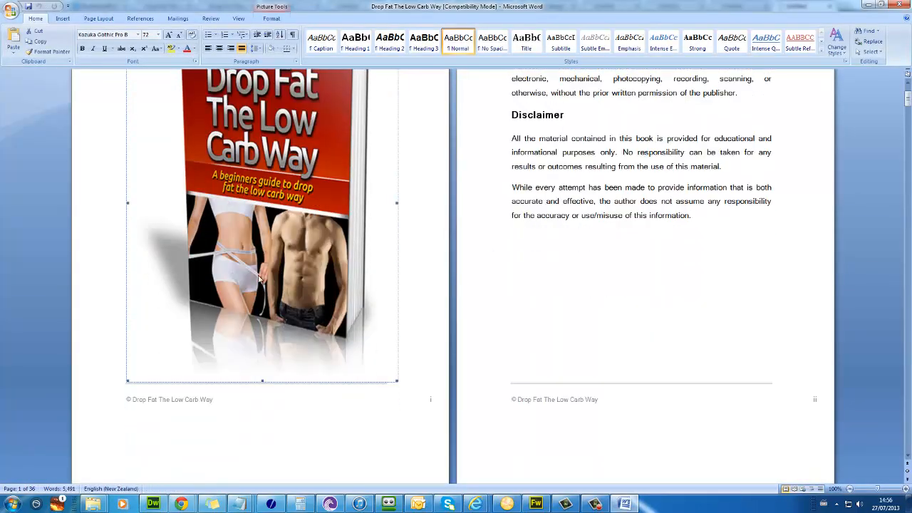
double_click(152, 405)
left_click_drag(126, 400, 206, 401)
left_click(134, 399)
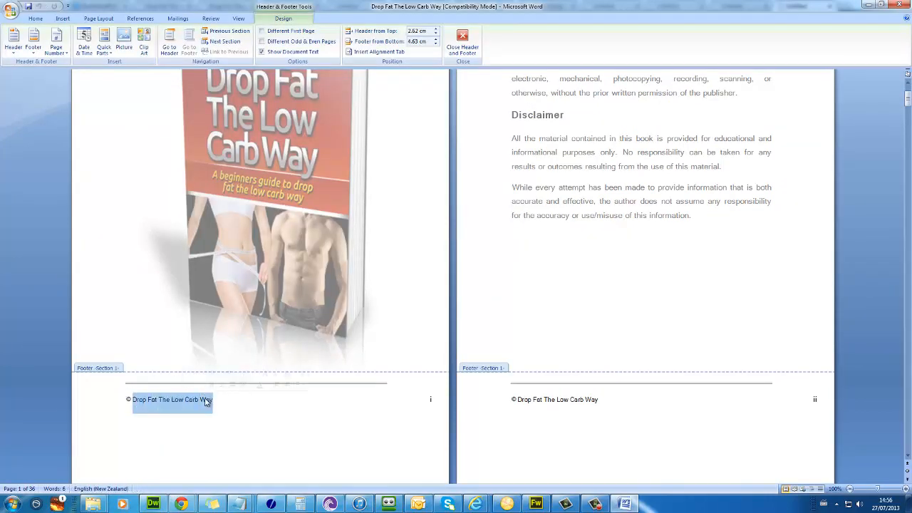
type("hrt")
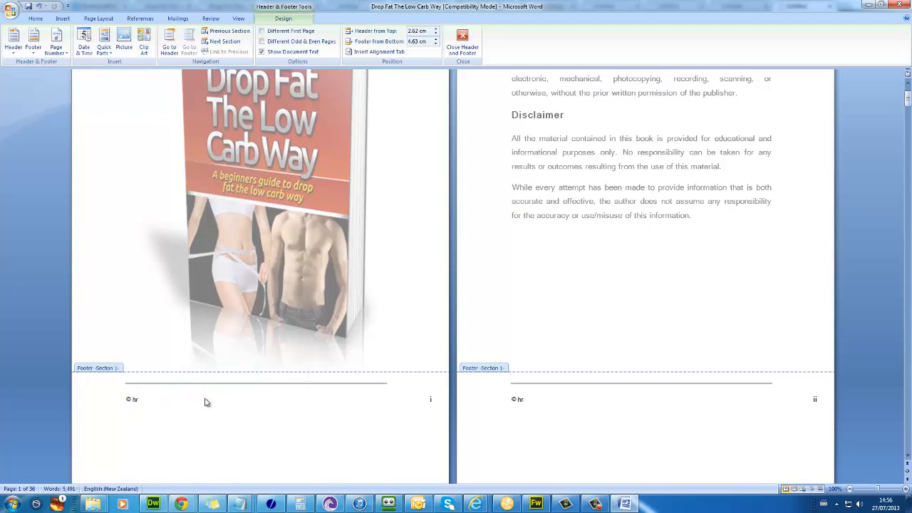
key("BackSpace")
key("BackSpace")
type("http://loseweight.pw")
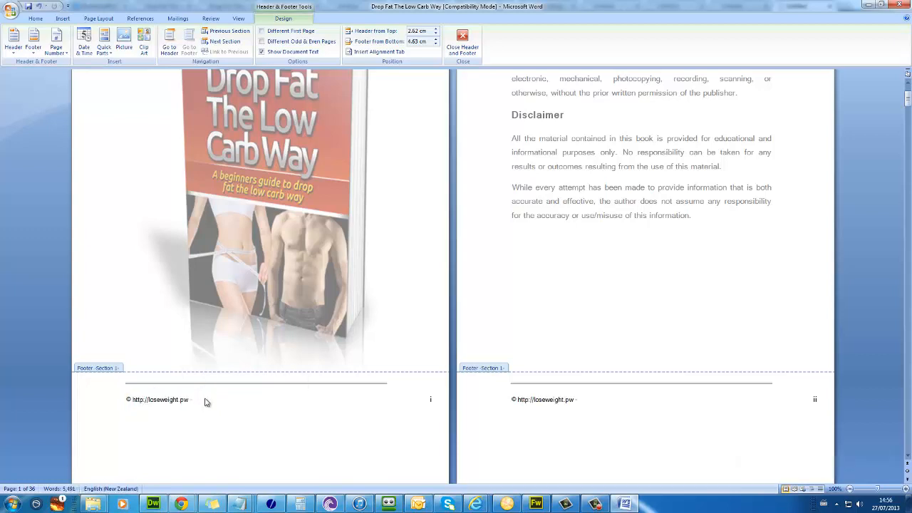
type("Carb Secrets")
double_click(264, 187)
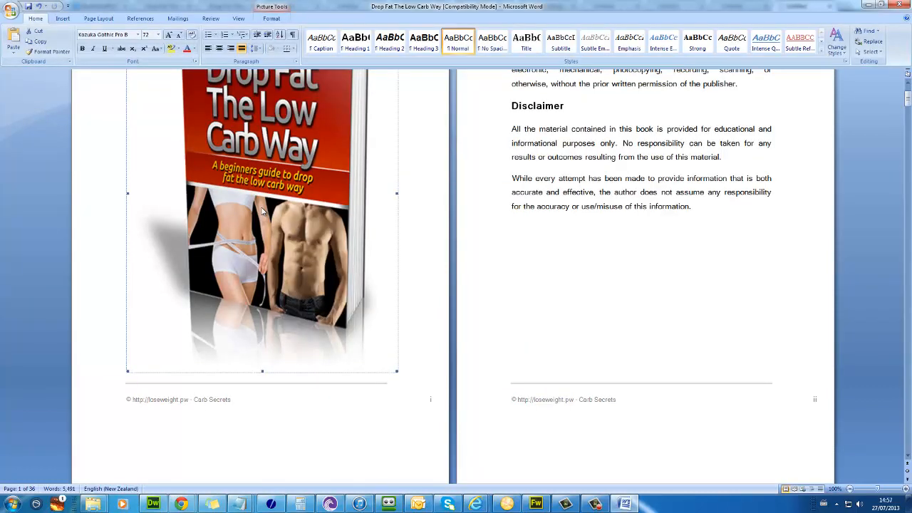
Step: Delete the old cover picture and change the copyright year from 2012 to 2013
key("Delete")
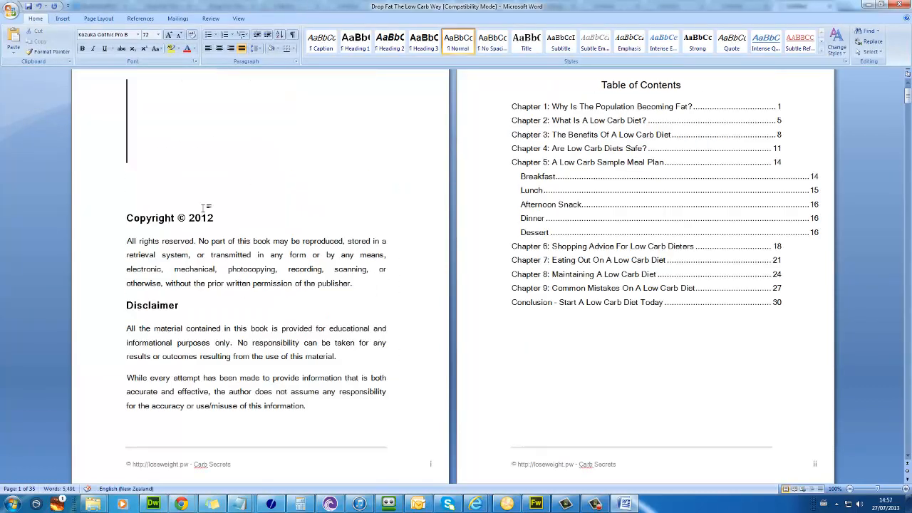
left_click_drag(207, 218, 211, 221)
key("BackSpace")
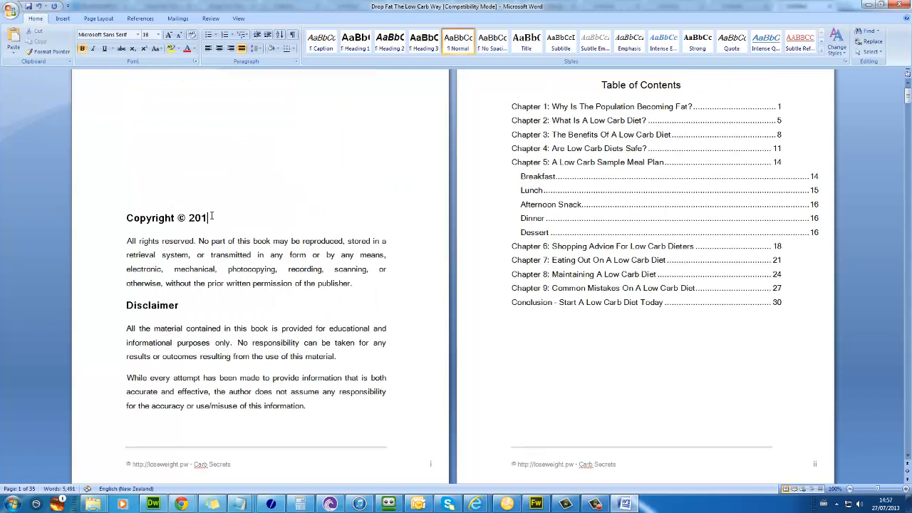
type("3")
Step: Insert the Low Carb Secrets book-stack picture as the new cover on page 1
key("ctrl+Home")
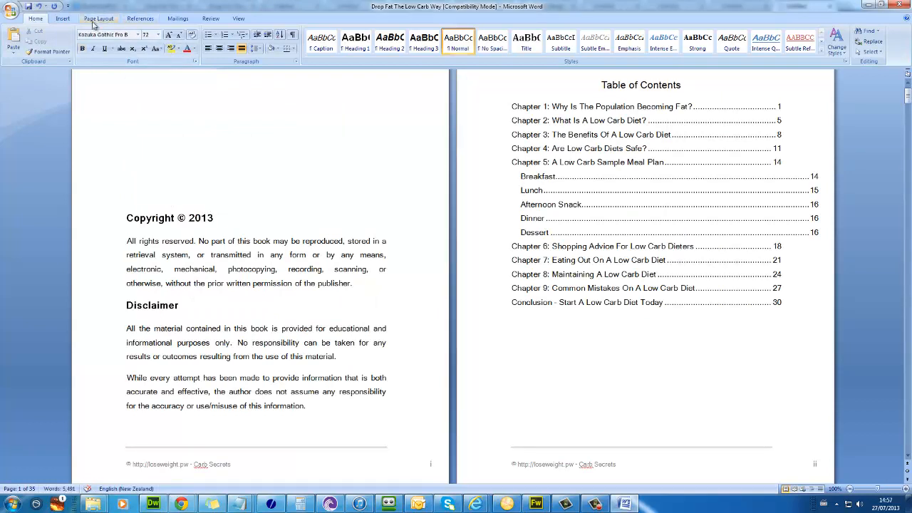
left_click(63, 19)
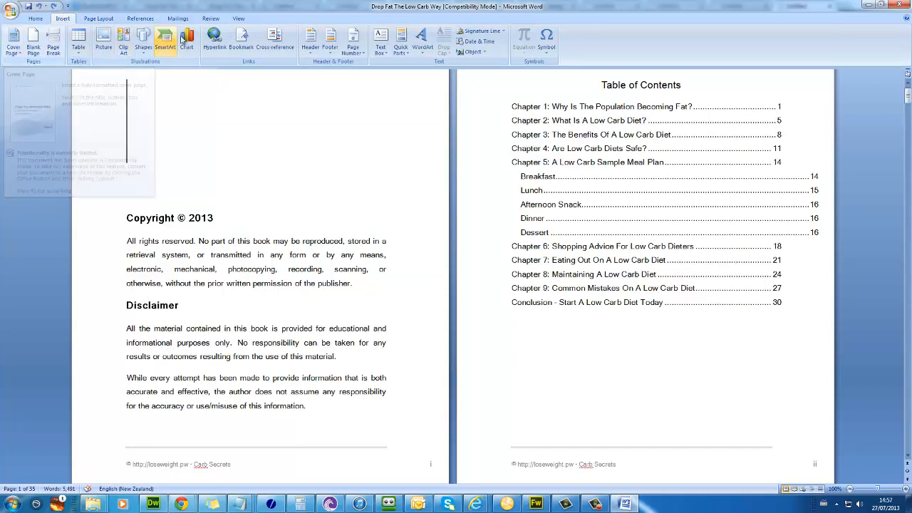
left_click(107, 37)
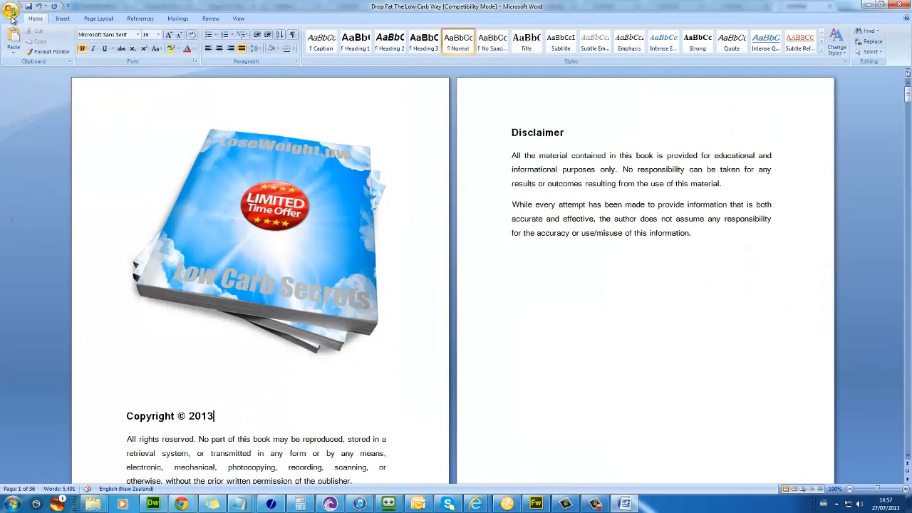
left_click(11, 15)
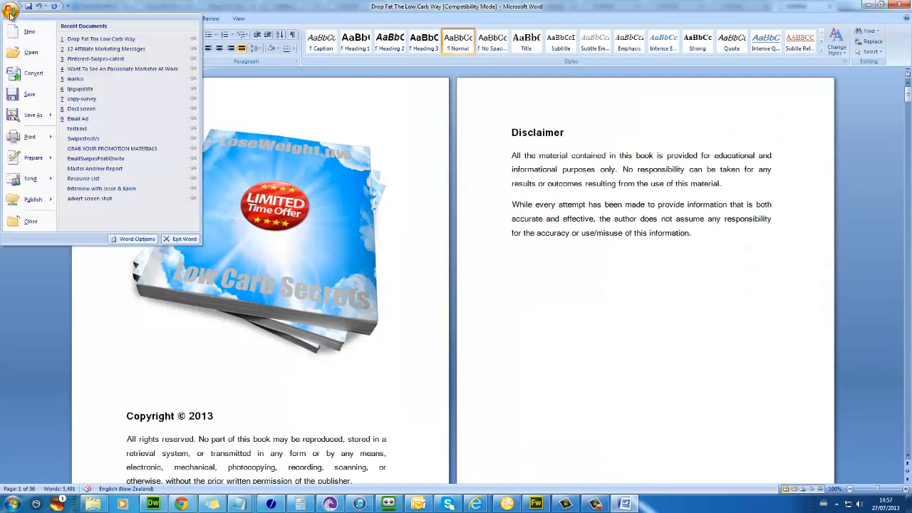
Step: Publish the ebook as pdfdownload.pdf into the weightloss.pw\newsite folder
mouse_move(46, 186)
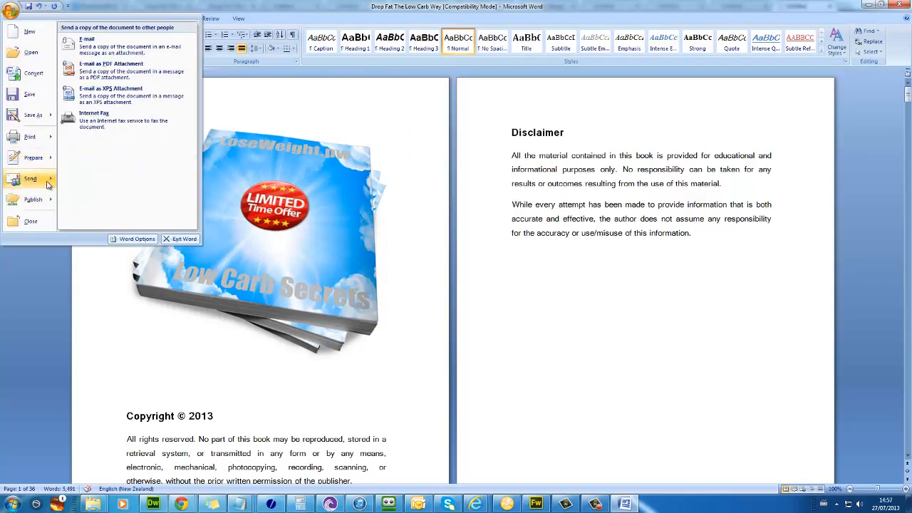
left_click(100, 68)
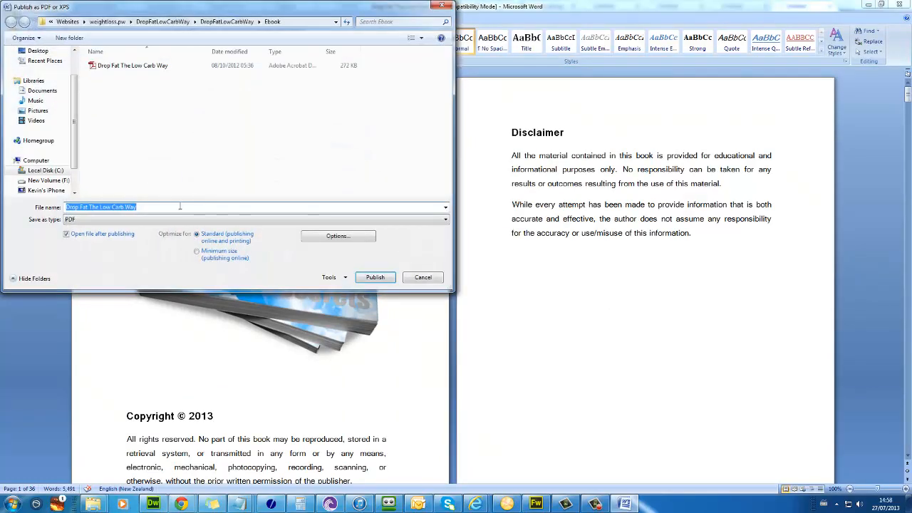
type("Carb Secrets")
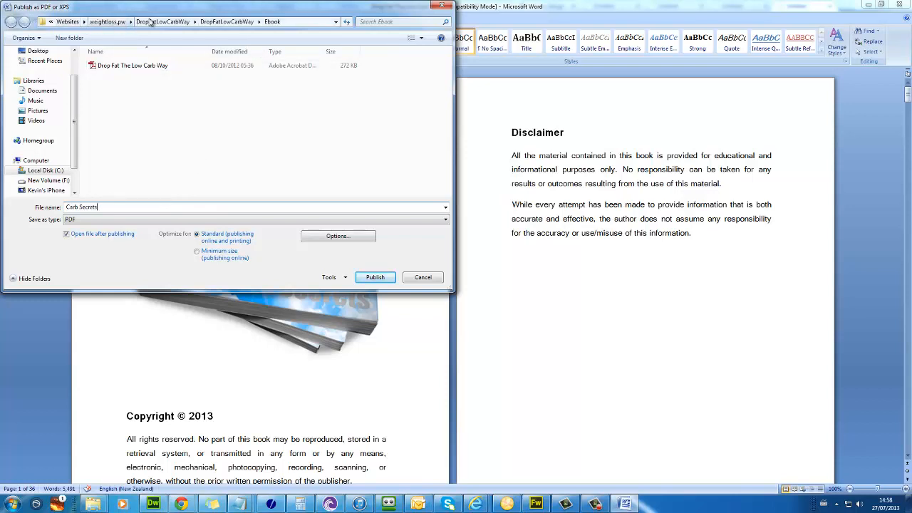
left_click(107, 22)
double_click(107, 86)
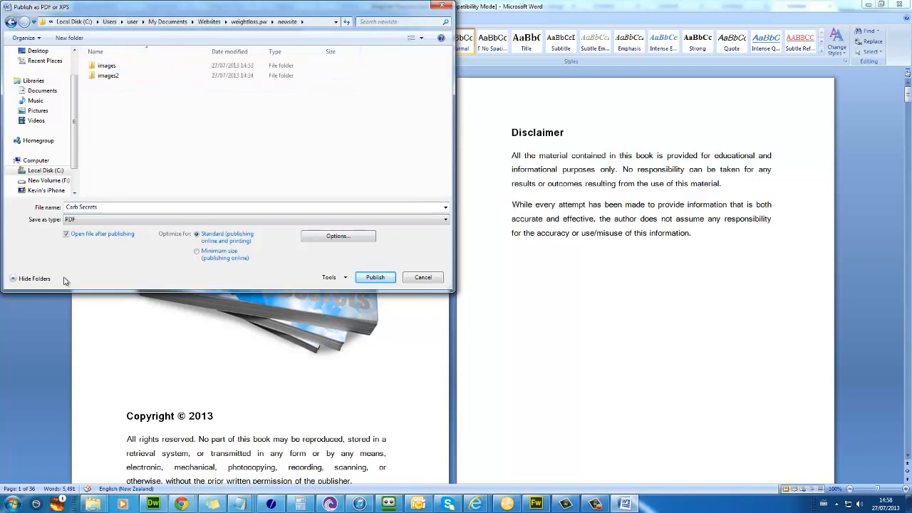
left_click(91, 208)
type("pd")
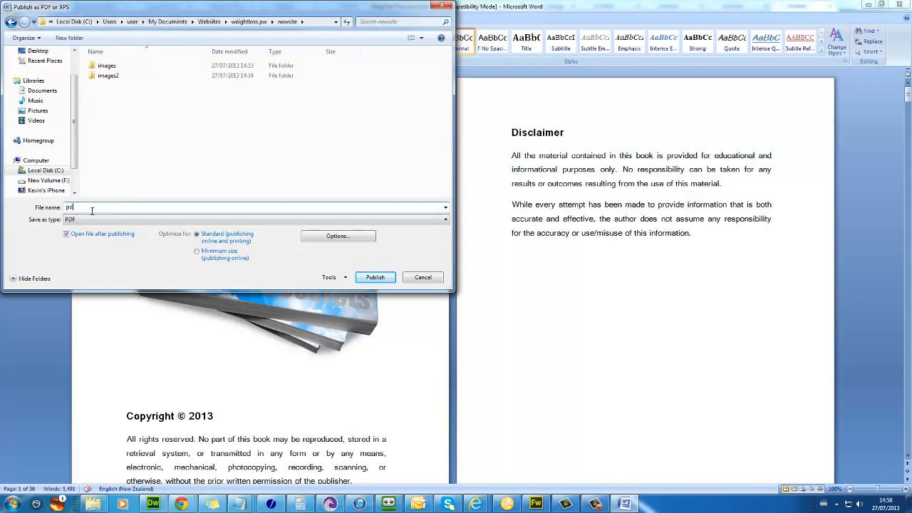
type("fd")
type("ownload")
key("Return")
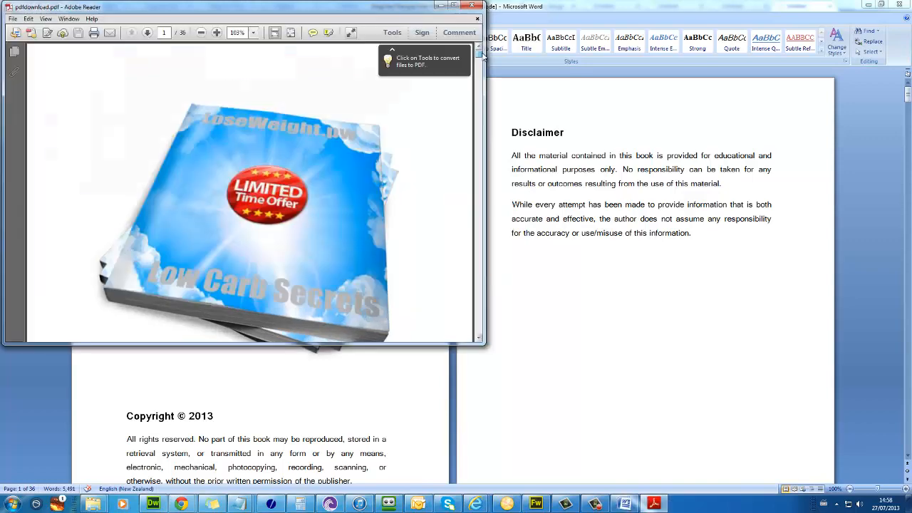
scroll(482, 69, "down", 10)
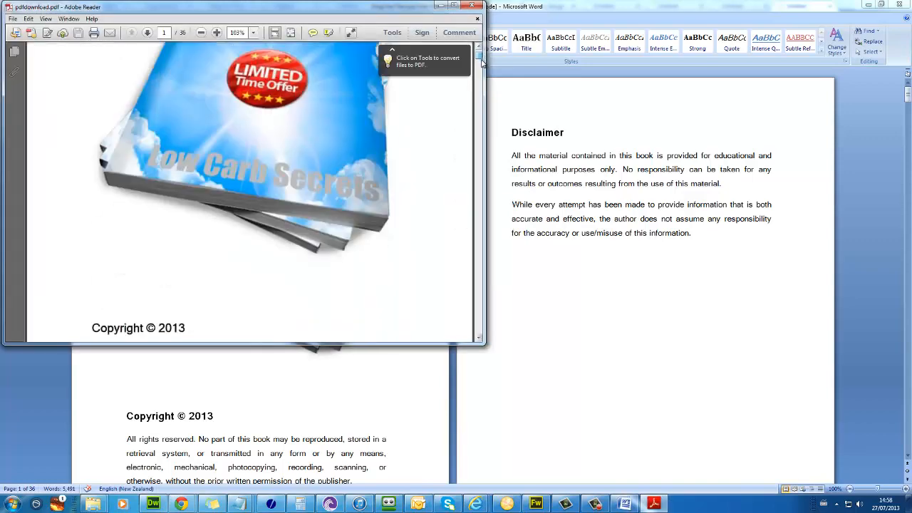
Step: Scroll back to the Low Carb Secrets cover of pdfdownload.pdf and centre the Reader window
scroll(481, 69, "up", 8)
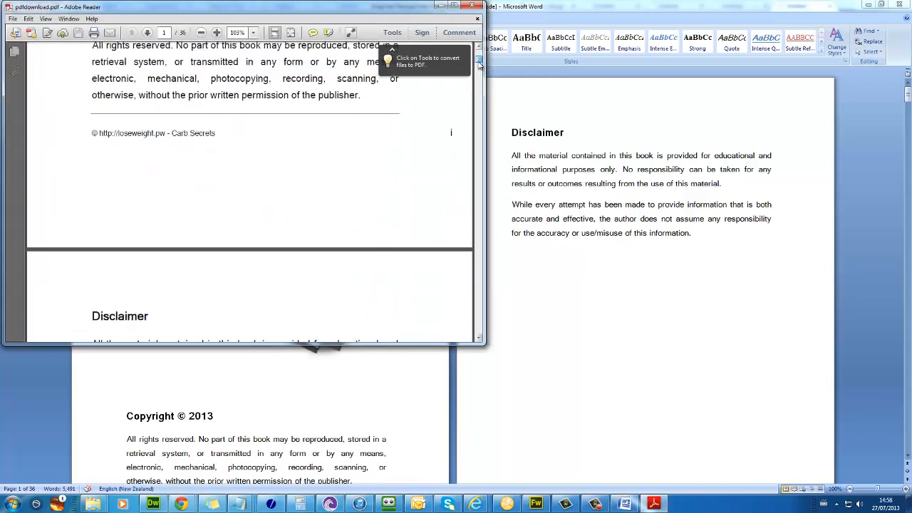
scroll(174, 210, "up", 7)
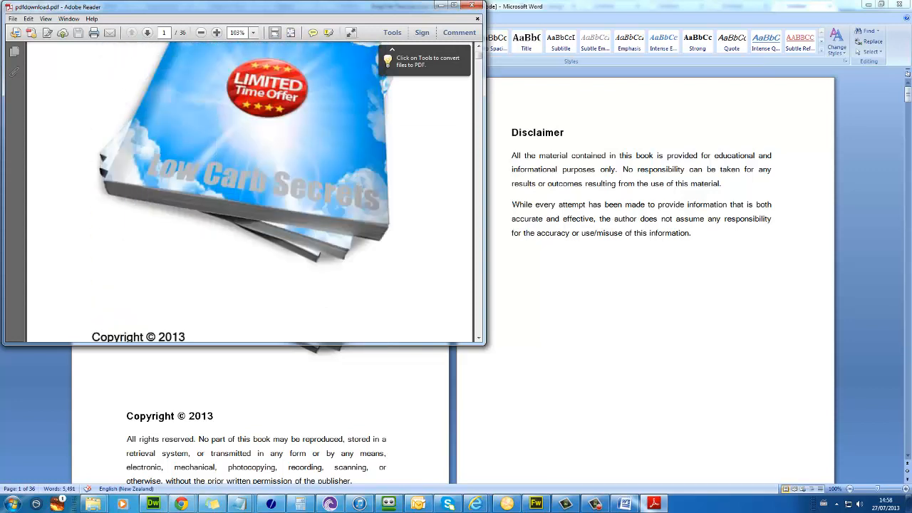
scroll(144, 225, "up", 4)
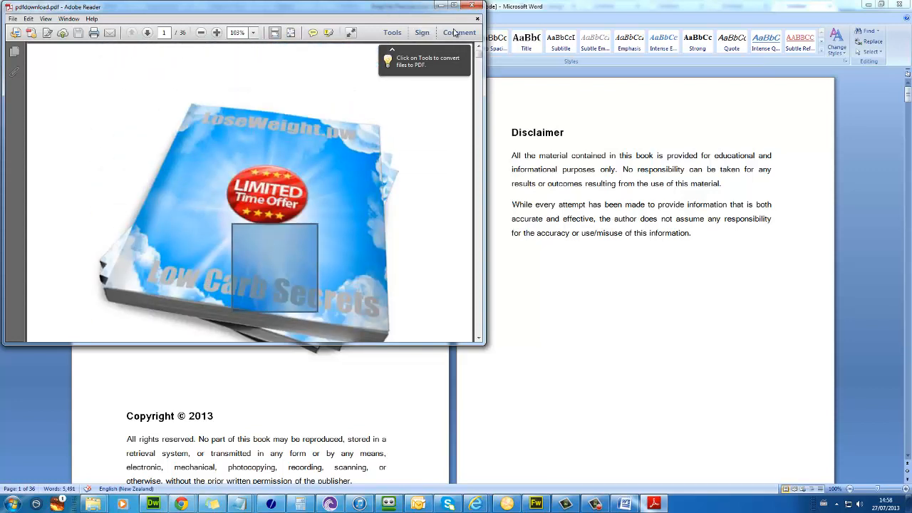
left_click_drag(391, 5, 538, 77)
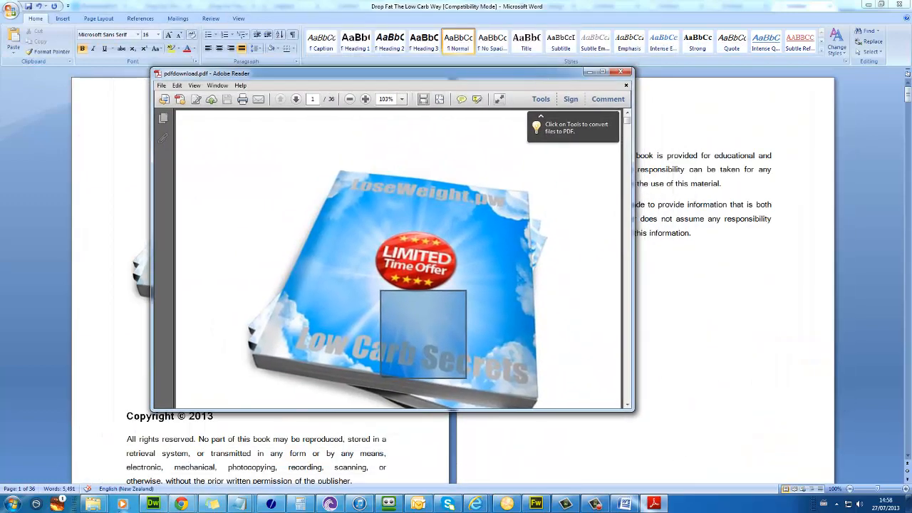
Step: Switch to JVZoo in Chrome and start a new product with Add A Product
mouse_move(184, 504)
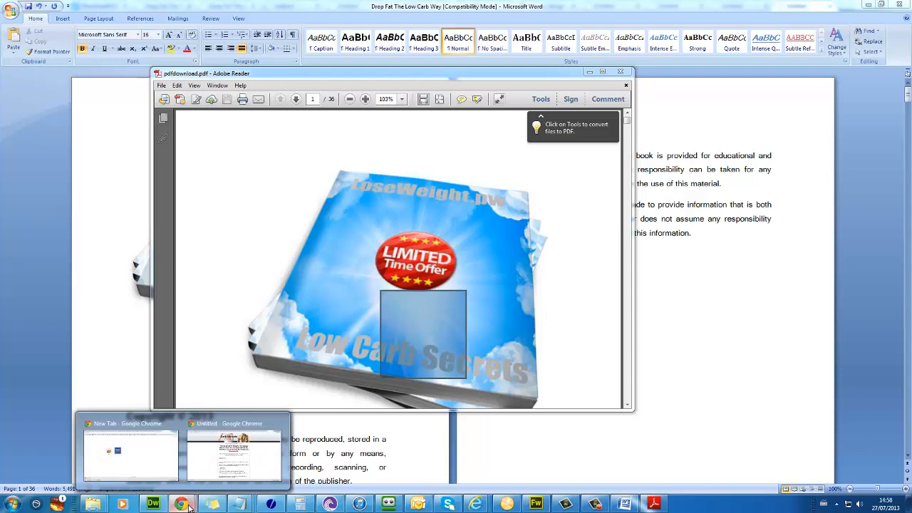
left_click(206, 460)
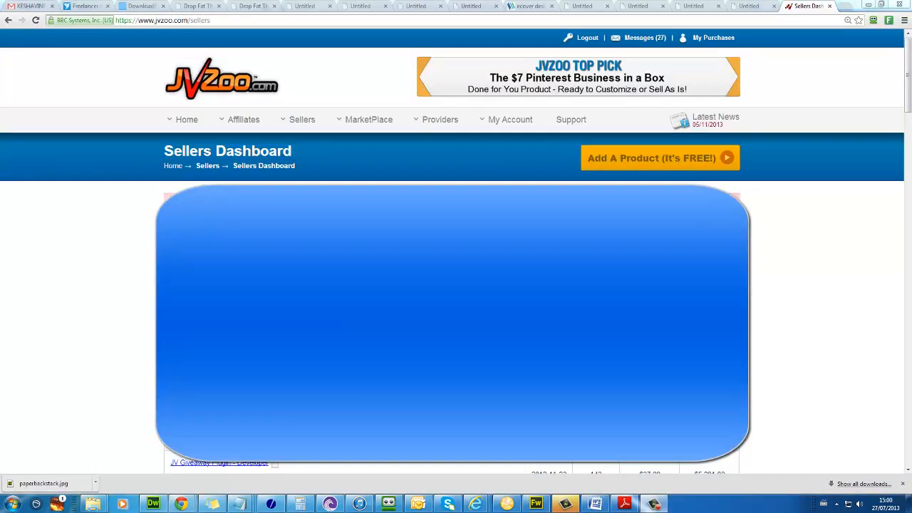
left_click(665, 158)
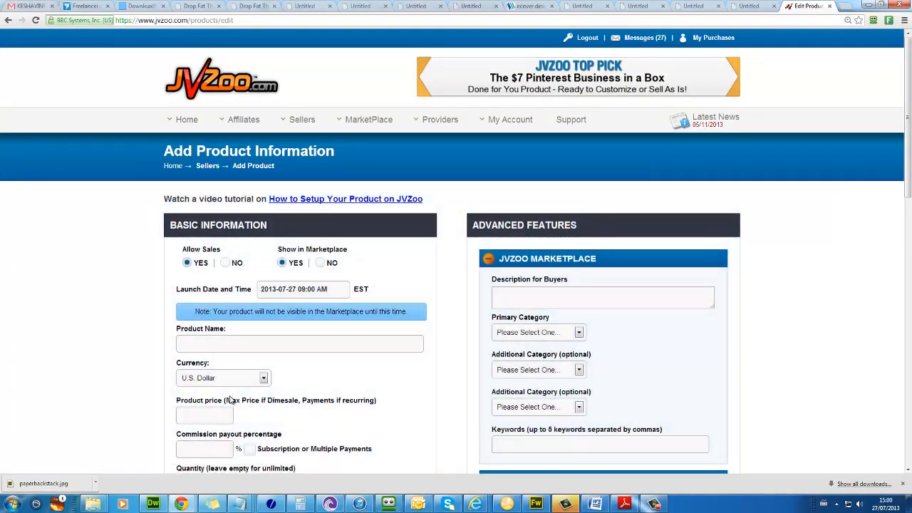
scroll(2, 427, "down", 1)
scroll(26, 373, "down", 3)
scroll(95, 393, "up", 2)
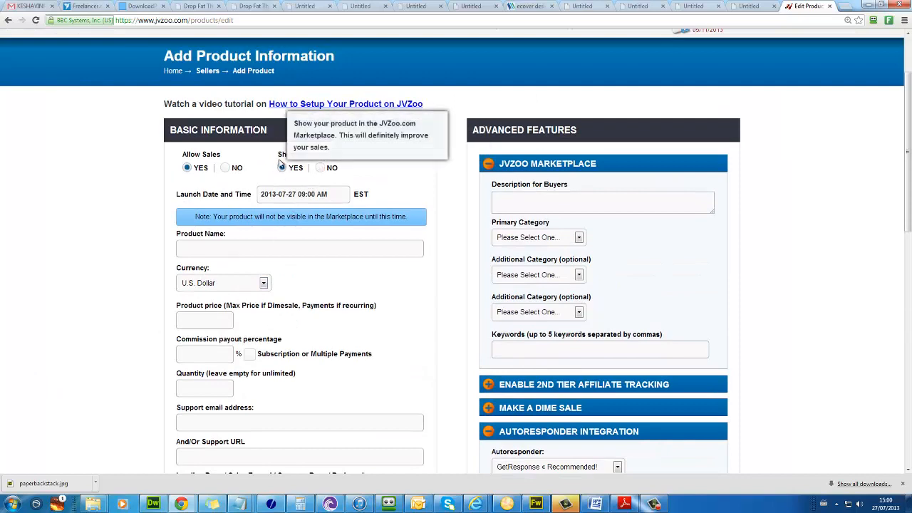
Step: Set Show in Marketplace and Allow Sales both to NO, then go to Product Name
left_click_drag(278, 154, 349, 154)
left_click(321, 168)
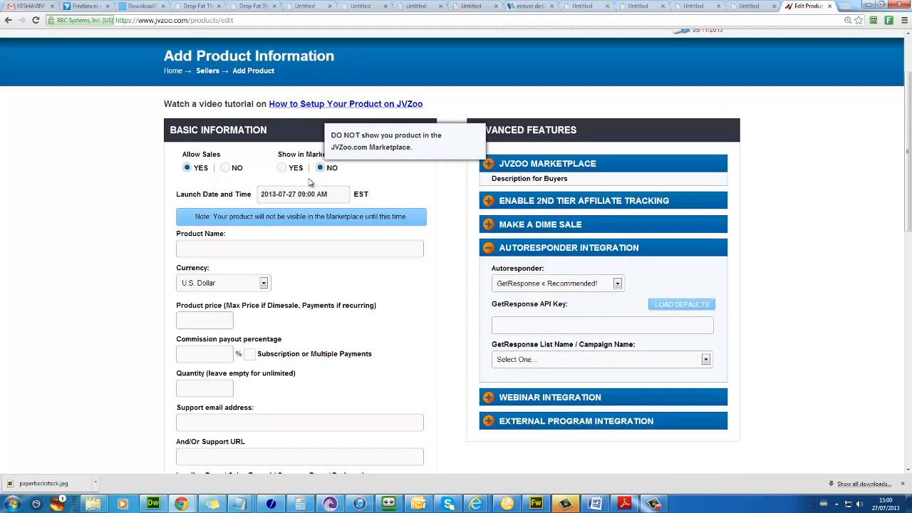
left_click(225, 168)
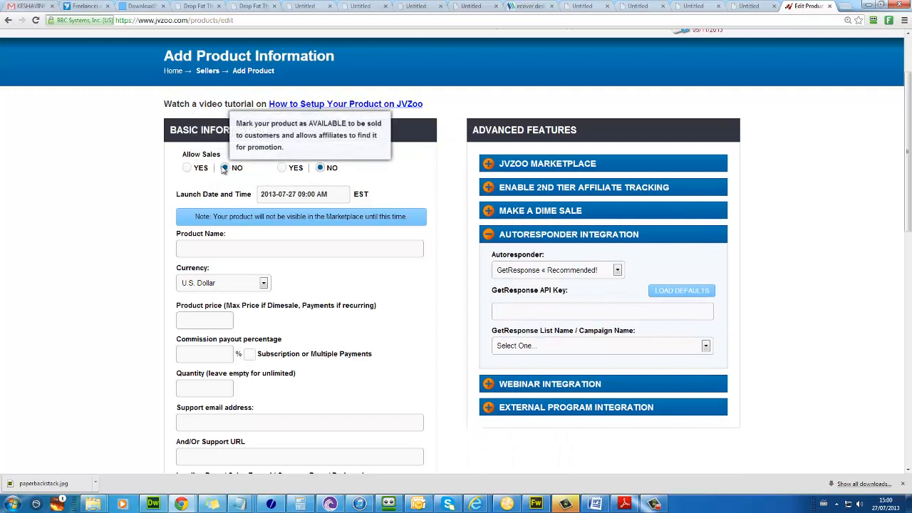
left_click(224, 250)
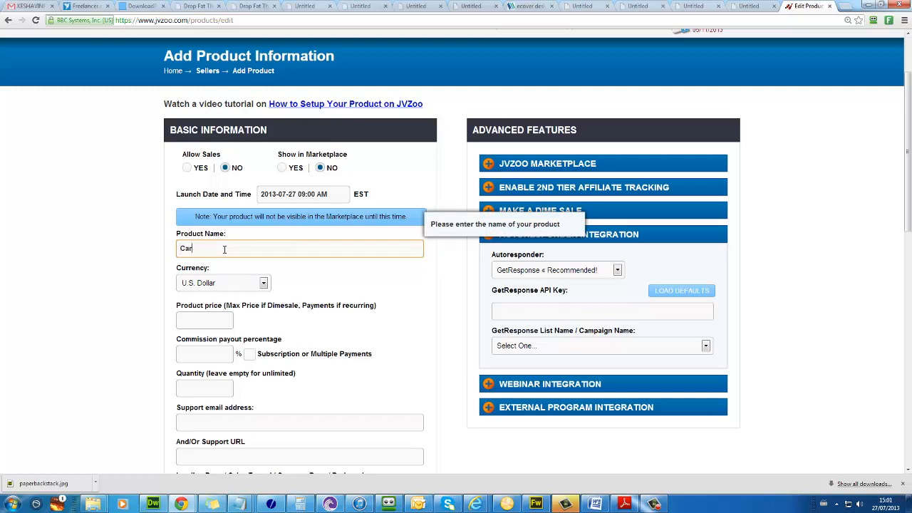
Step: Name the product 'Carb Secrets' and set its price to 9.95
type("Carb Secrets")
scroll(224, 250, "down", 1)
left_click(204, 277)
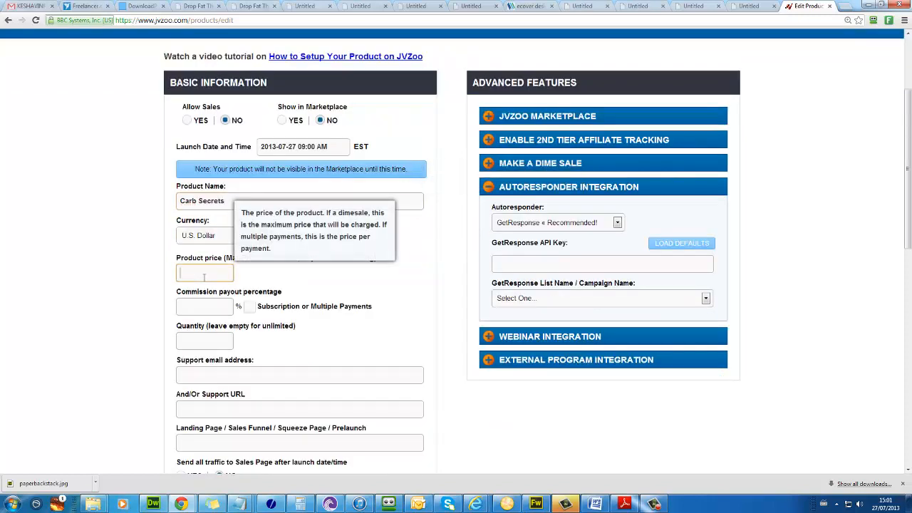
type("9.95")
scroll(206, 292, "down", 2)
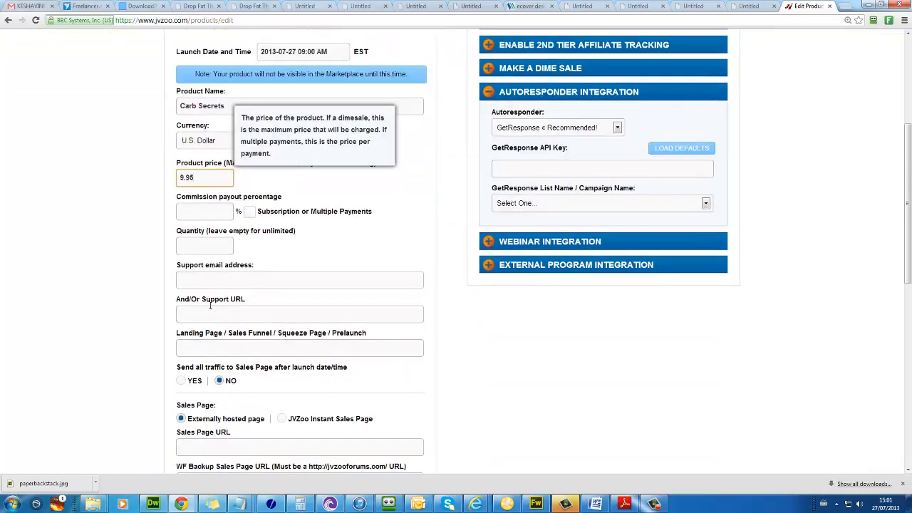
left_click(210, 218)
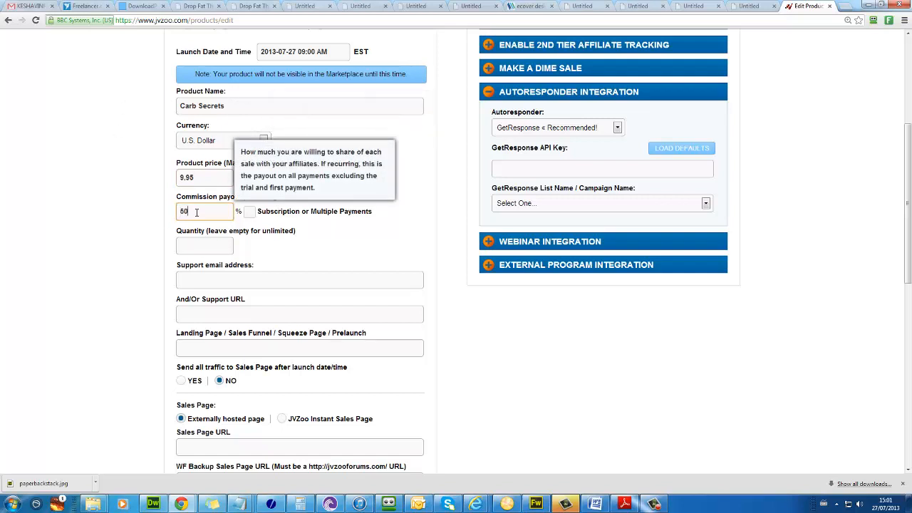
Step: Enter the support e-mail address and reuse it as the support URL
left_click(198, 287)
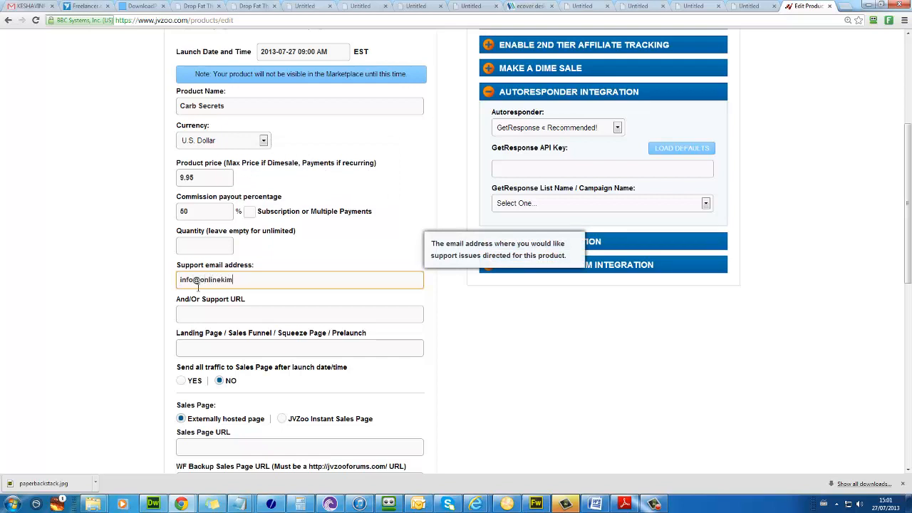
key("Tab")
key("ctrl+v")
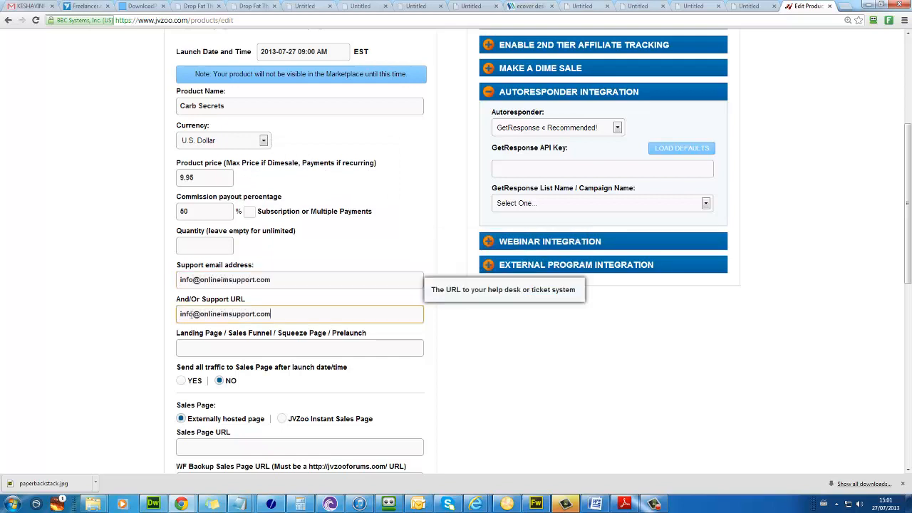
left_click(193, 346)
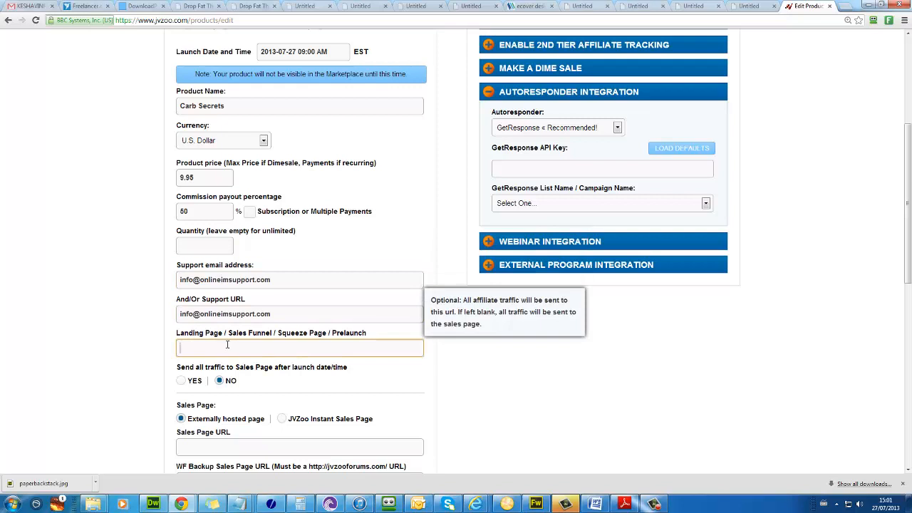
type("http://loseweight.pw/carbsecrets/")
left_click_drag(246, 346, 178, 348)
left_click_drag(248, 347, 179, 347)
key("ctrl+c")
left_click(320, 346)
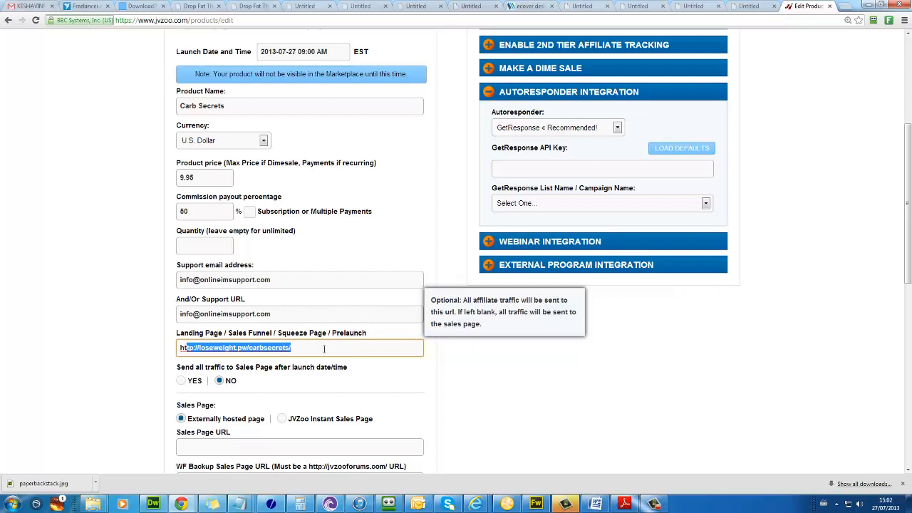
left_click(298, 348)
scroll(230, 351, "down", 1)
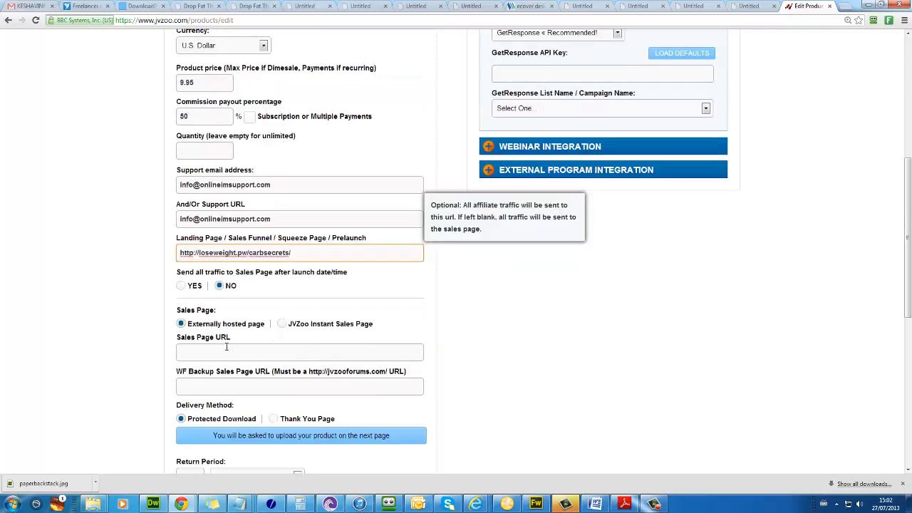
left_click(198, 342)
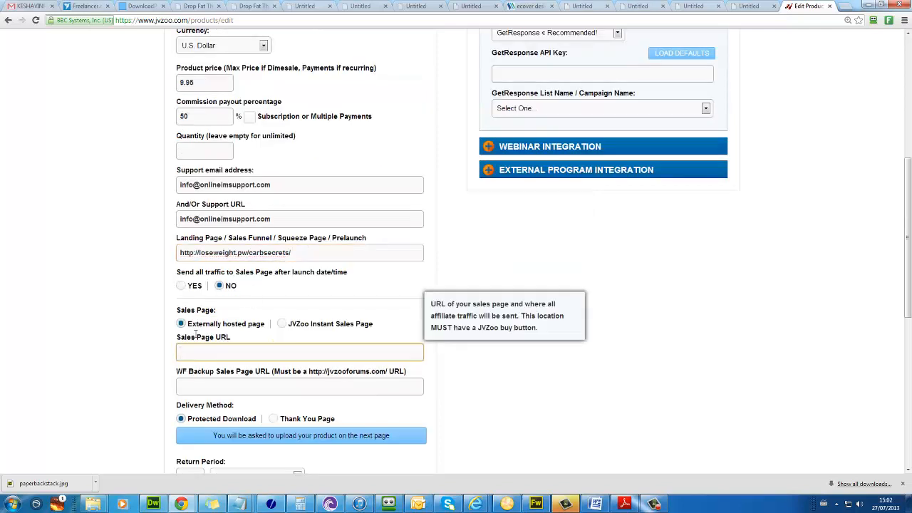
key("ctrl+v")
Step: Replace the 45-day return period value with 3 and choose delivery through a thank-you page
scroll(206, 327, "down", 2)
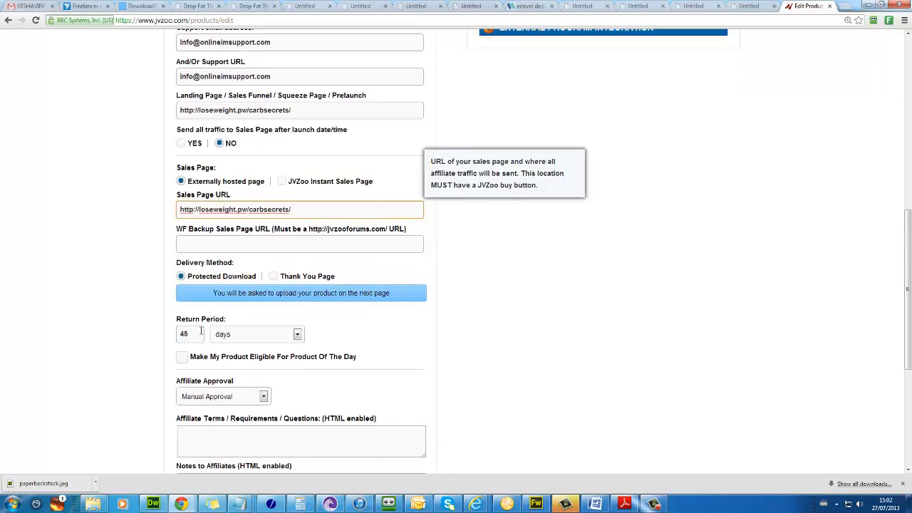
double_click(201, 332)
type("30")
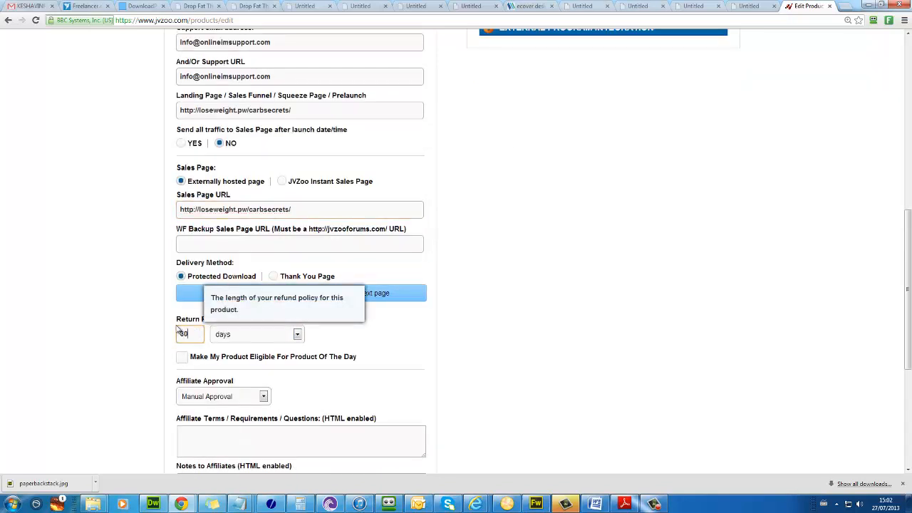
left_click(171, 366)
scroll(171, 366, "up", 1)
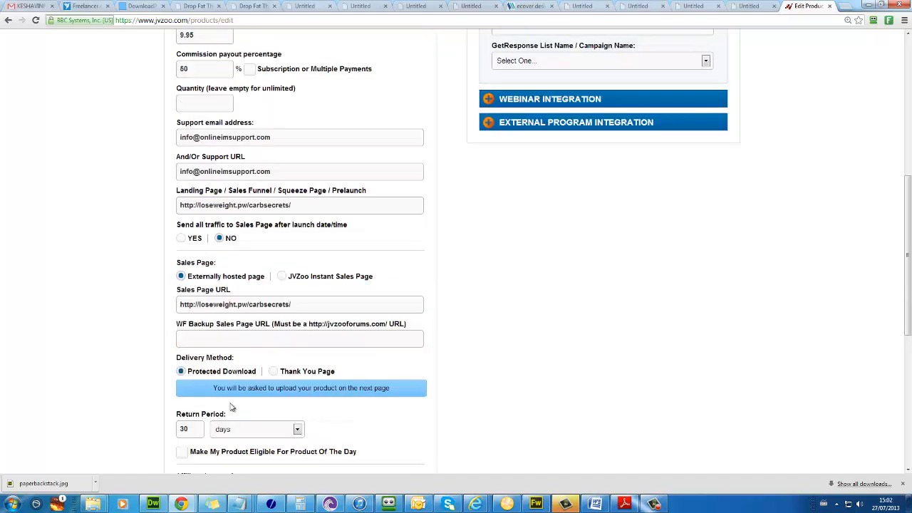
left_click(275, 371)
scroll(290, 292, "down", 1)
left_click_drag(310, 254, 132, 253)
key("ctrl+c")
left_click(193, 366)
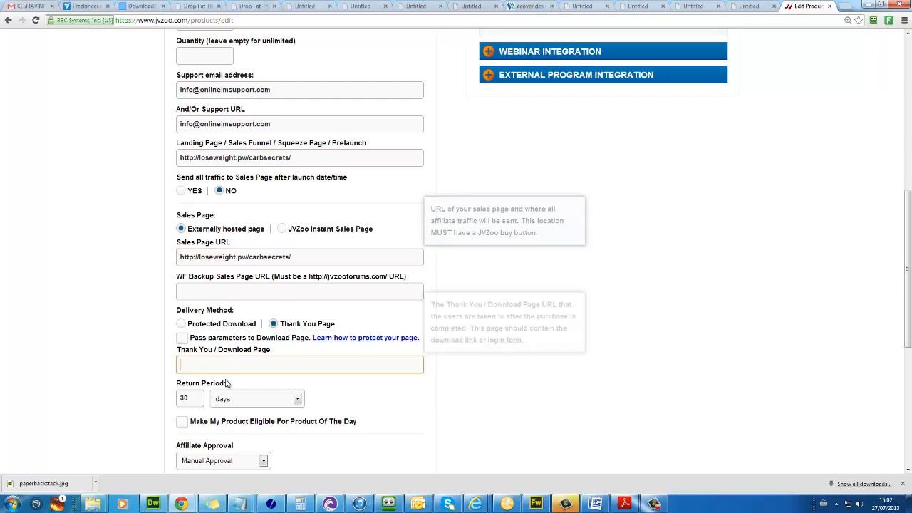
key("ctrl+v")
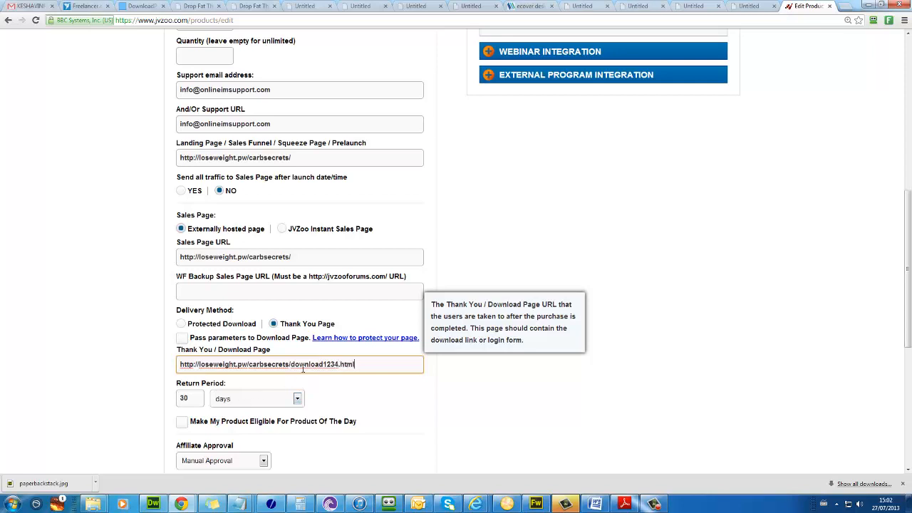
left_click_drag(334, 368, 246, 387)
left_click_drag(181, 374, 180, 368)
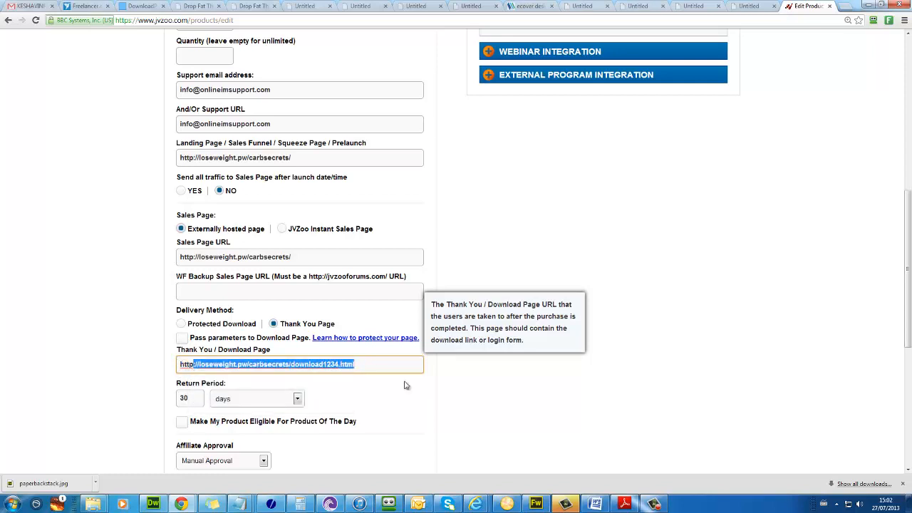
left_click(330, 364)
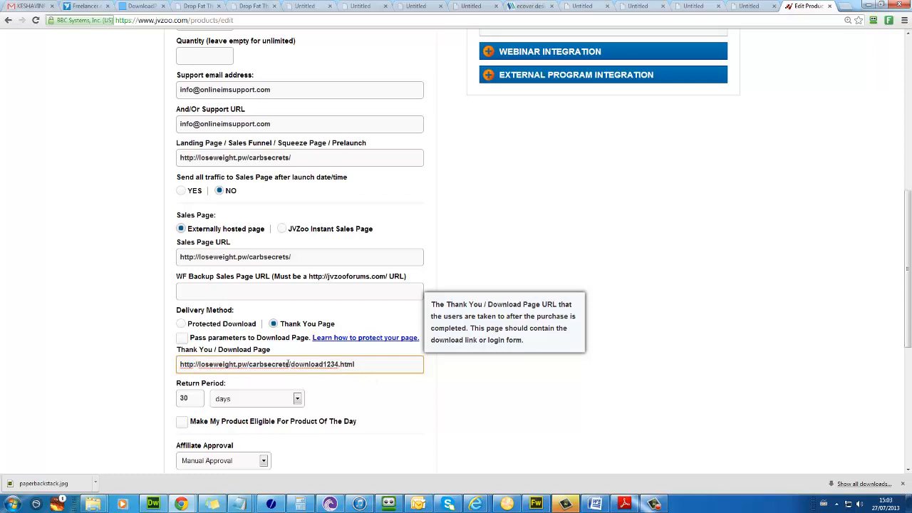
left_click_drag(378, 363, 355, 362)
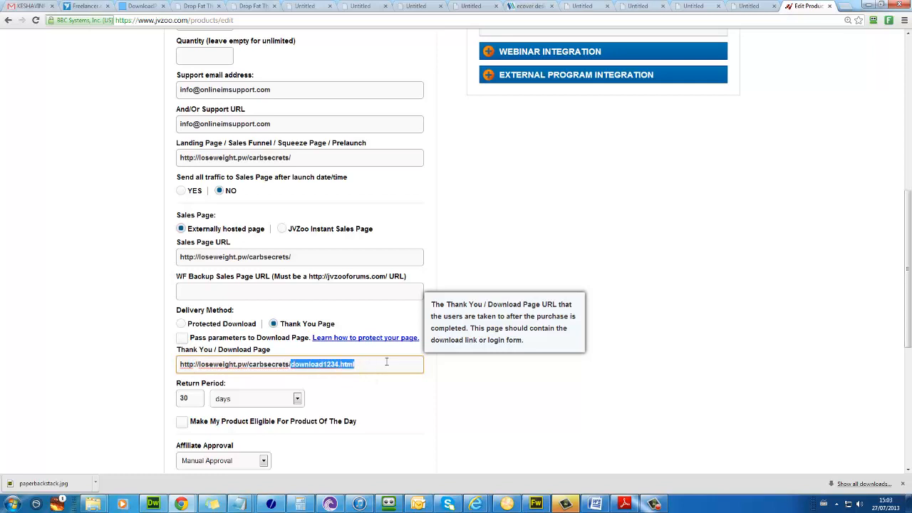
left_click(387, 362)
scroll(384, 364, "down", 3)
left_click(222, 380)
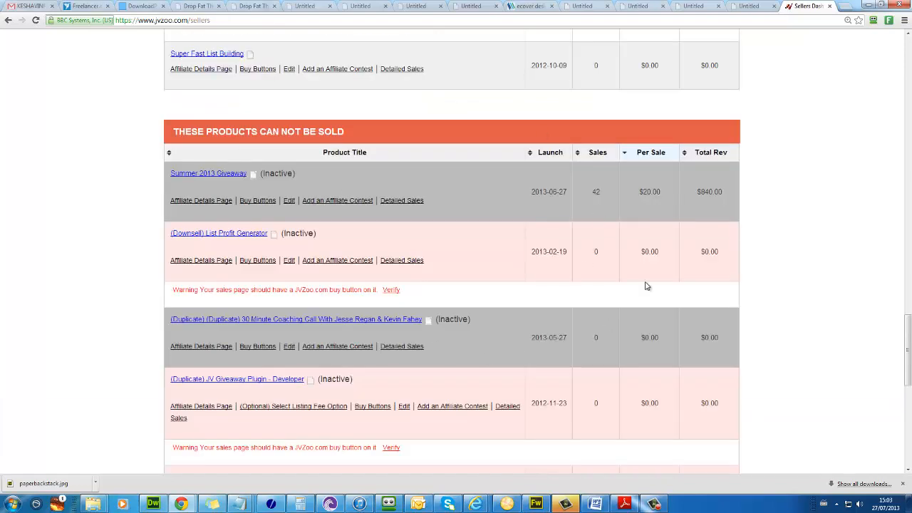
Step: Open the Carb Secrets Buy Buttons page and select the HTML code of Button #4
scroll(207, 214, "down", 1)
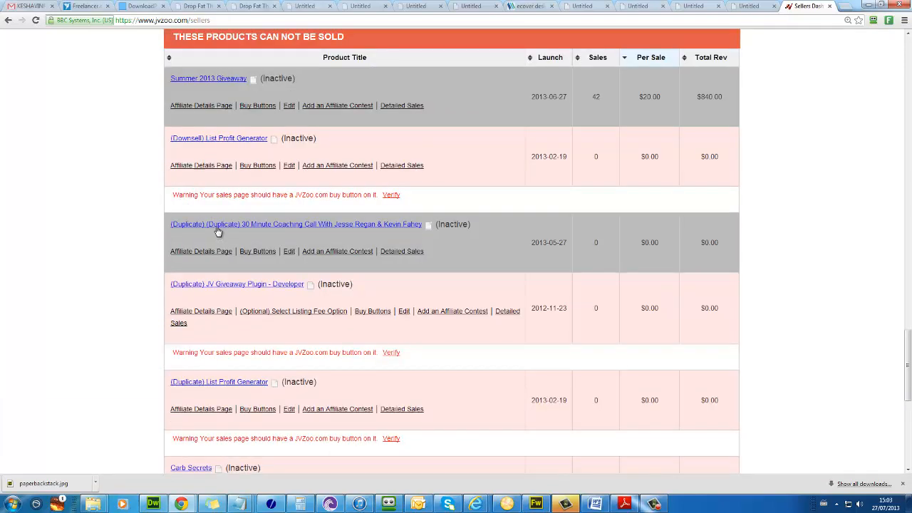
scroll(219, 221, "down", 1)
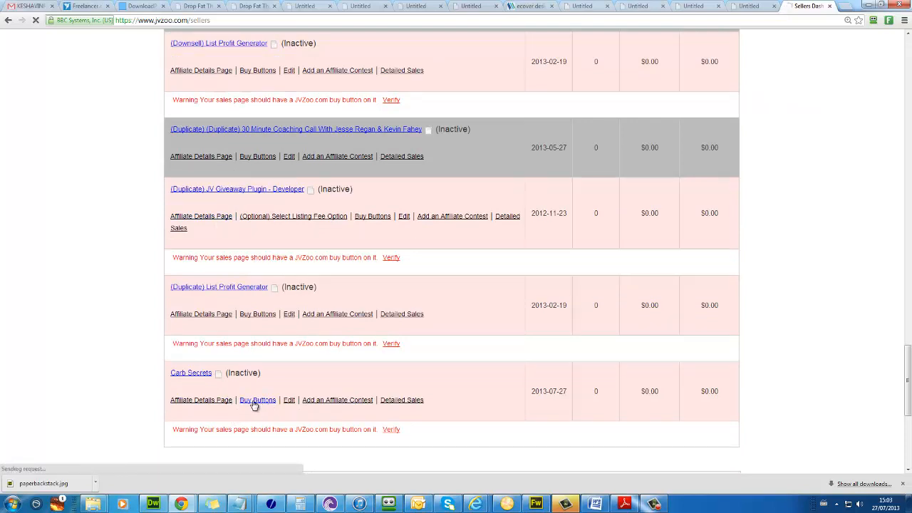
left_click(256, 401)
scroll(253, 404, "down", 10)
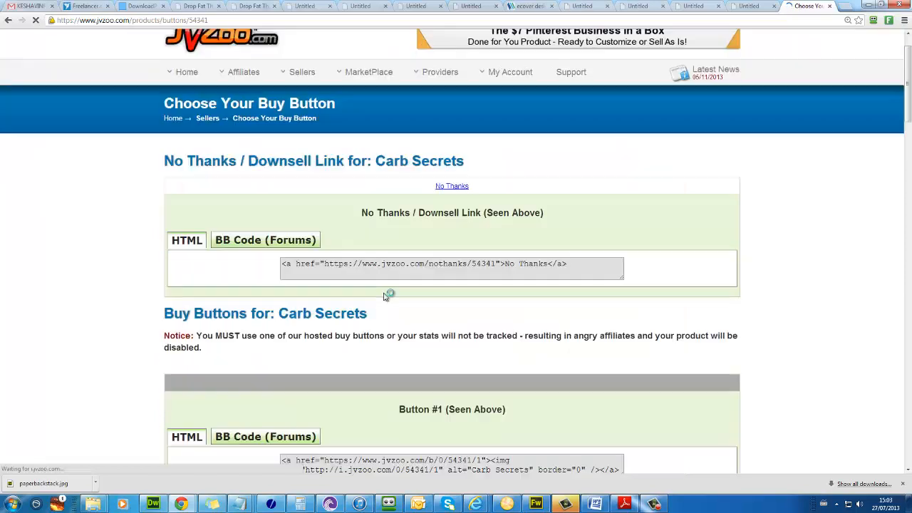
scroll(447, 267, "down", 8)
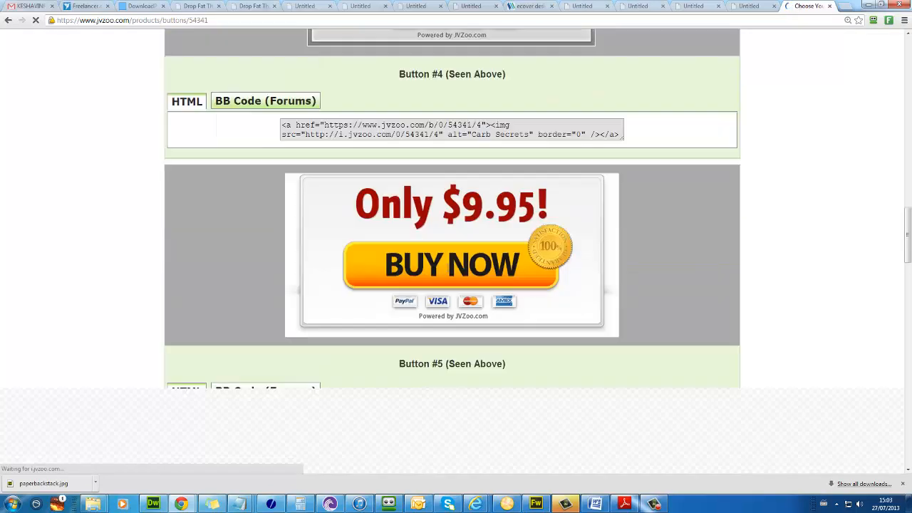
scroll(447, 266, "up", 6)
scroll(458, 276, "down", 3)
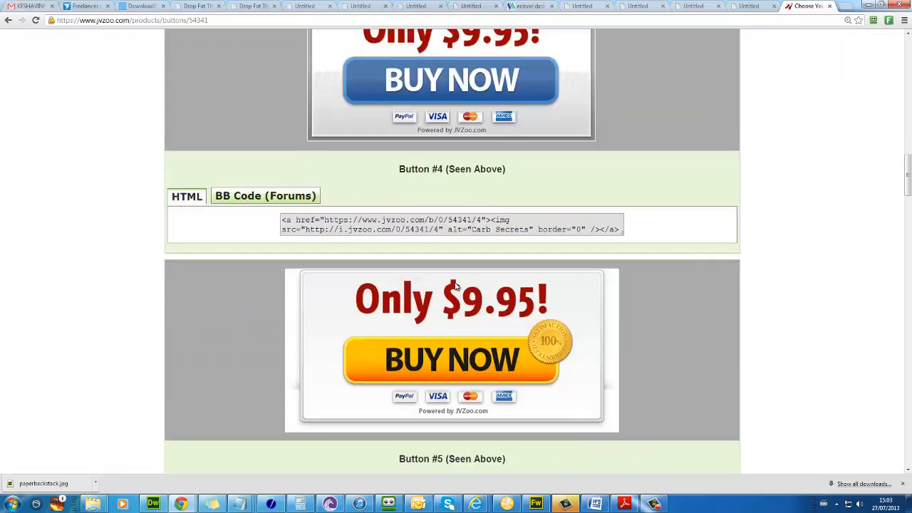
scroll(470, 246, "up", 3)
left_click(448, 369)
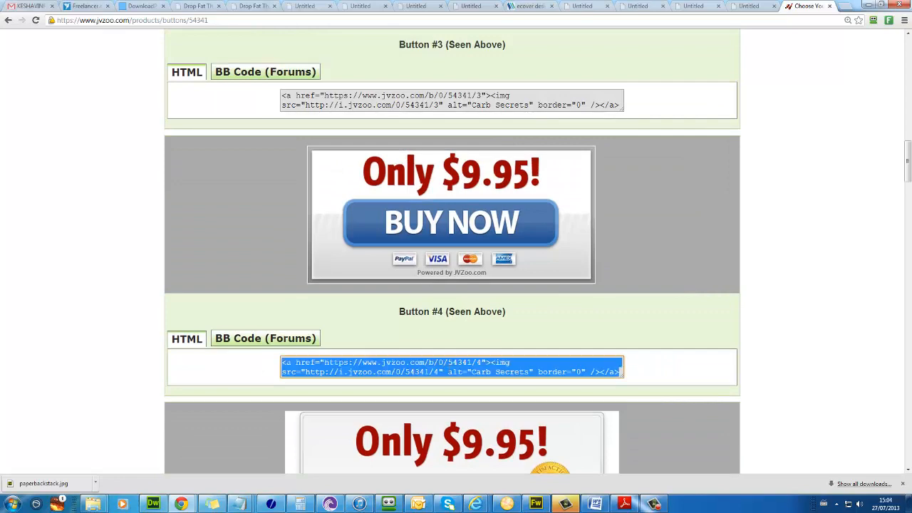
left_click(152, 504)
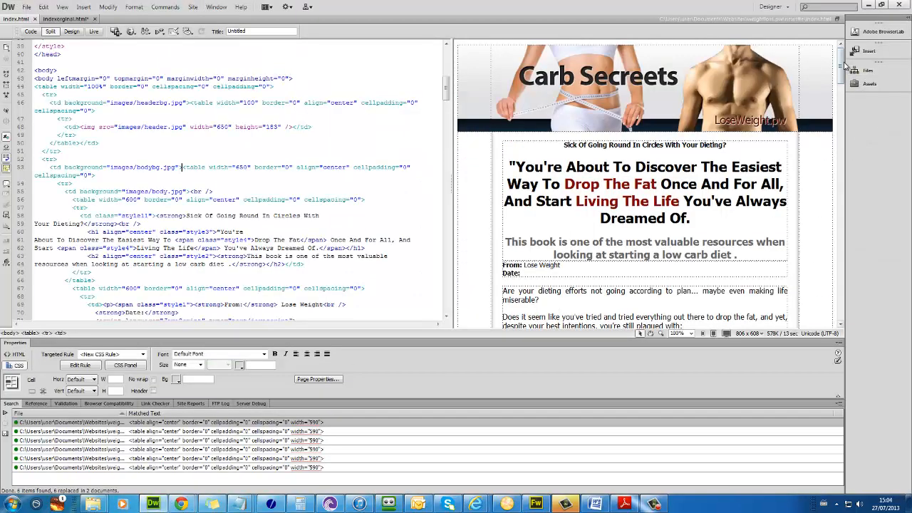
Step: Replace the orange buynow.jpg image with the JVZoo Only $9.95 button code and preview in Chrome
left_click_drag(841, 57, 832, 282)
scroll(831, 282, "down", 2)
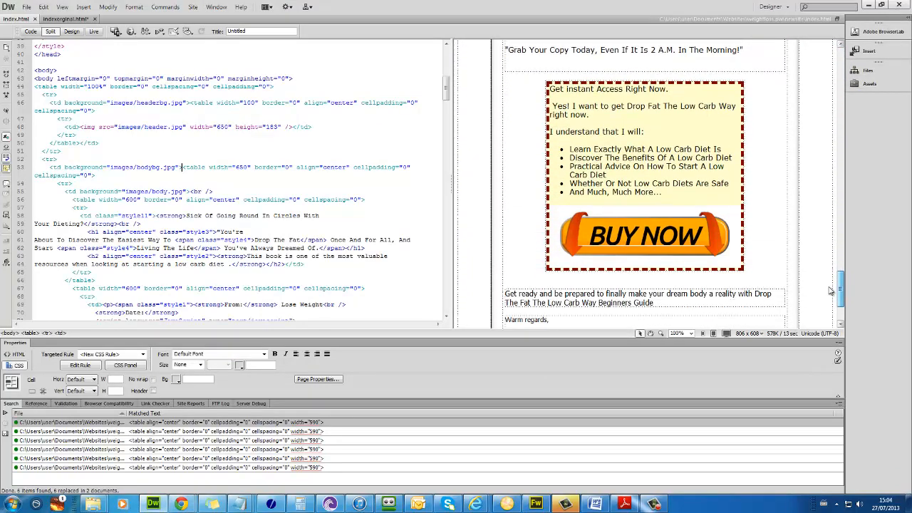
left_click(646, 235)
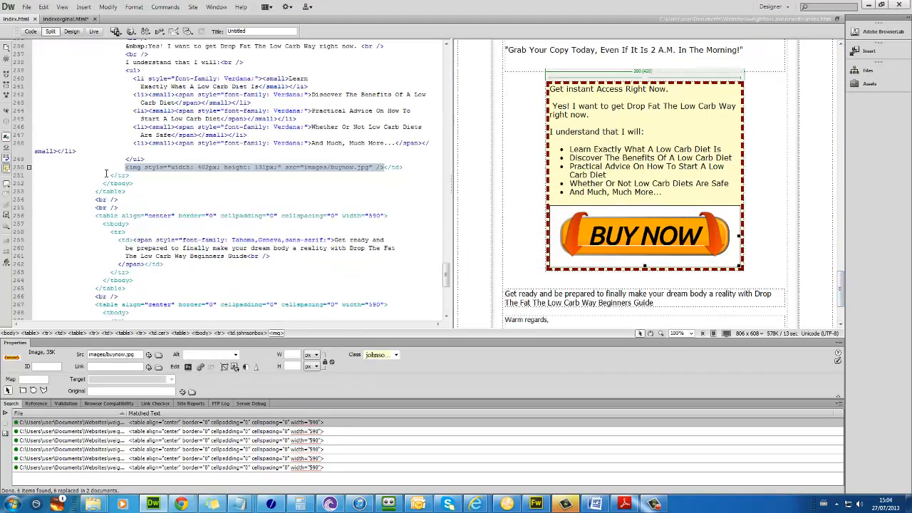
left_click_drag(117, 168, 383, 174)
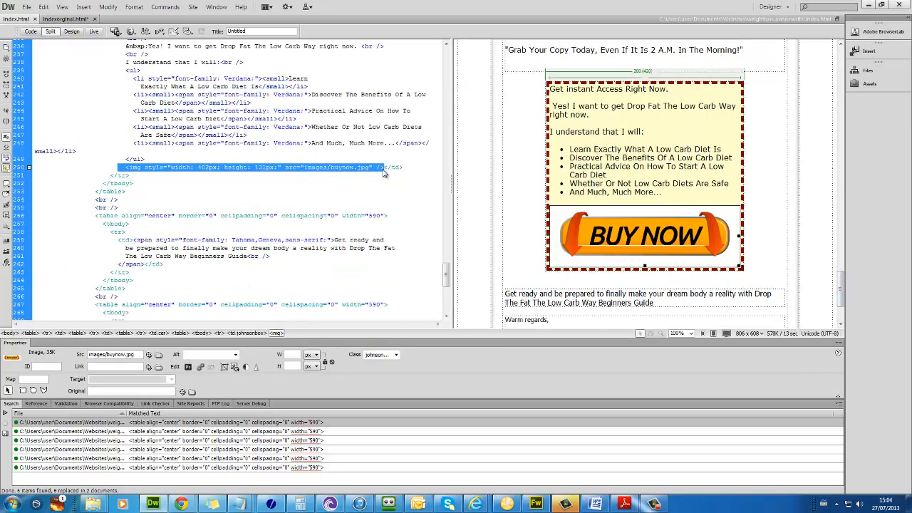
type("<a href=\"https://www.jvzoo.com/b/0/54341/4\"><img src=\"https://i.jvzoo.com/0/54341/4\" alt=\"Carb Secrets\" border=\"0\" /></a>")
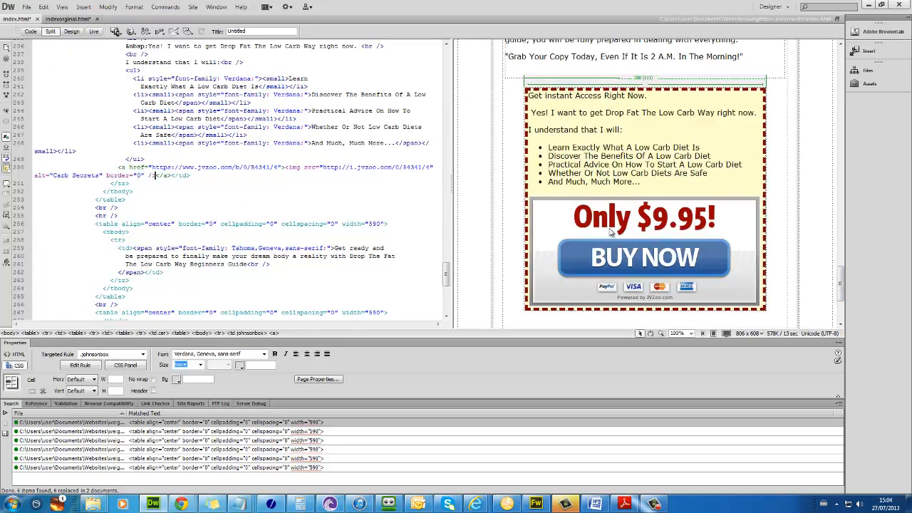
left_click(617, 182)
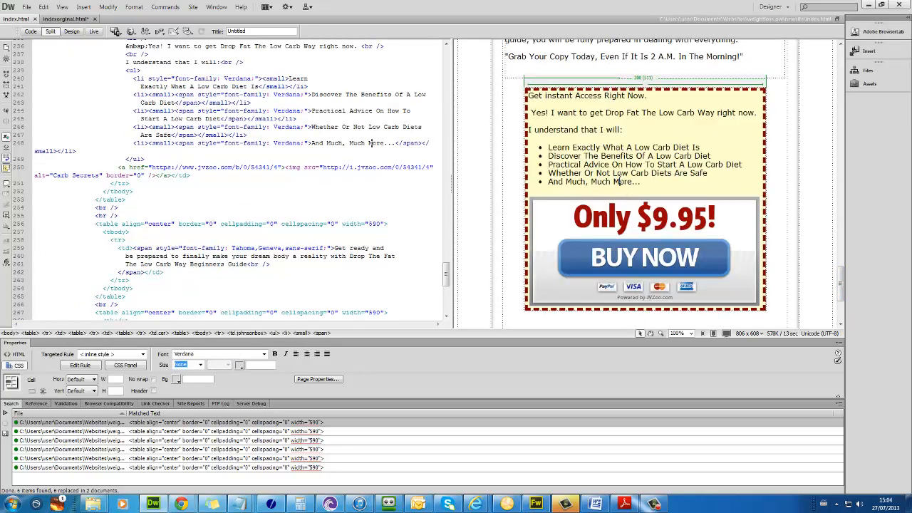
key("F12")
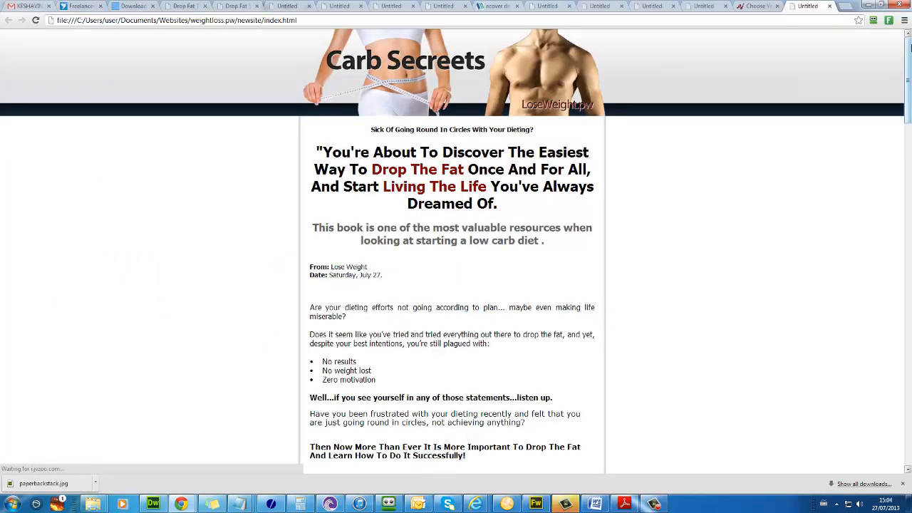
left_click_drag(910, 55, 865, 427)
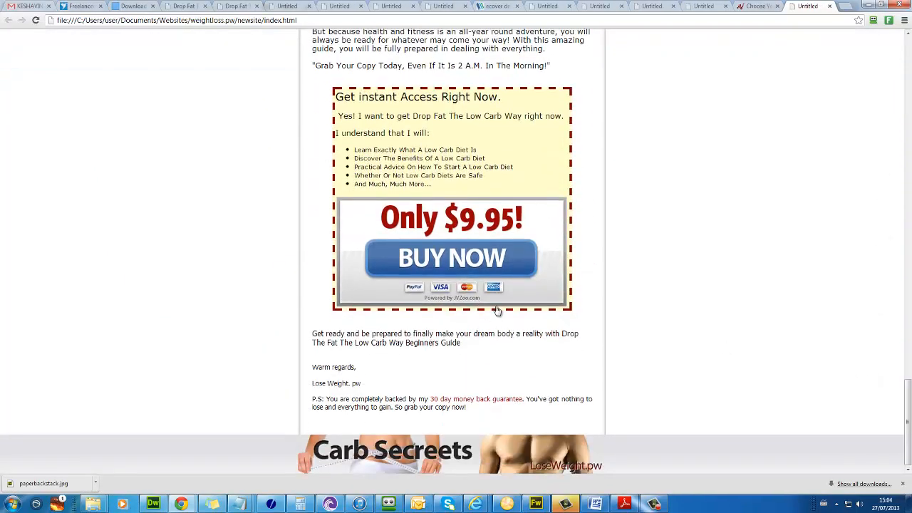
scroll(499, 311, "up", 1)
scroll(456, 214, "up", 2)
scroll(431, 143, "down", 3)
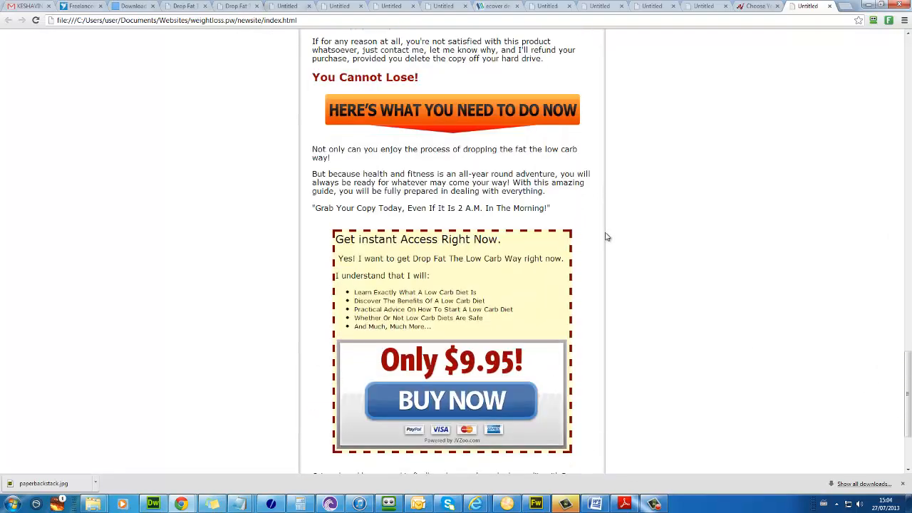
scroll(606, 237, "up", 10)
scroll(607, 237, "up", 10)
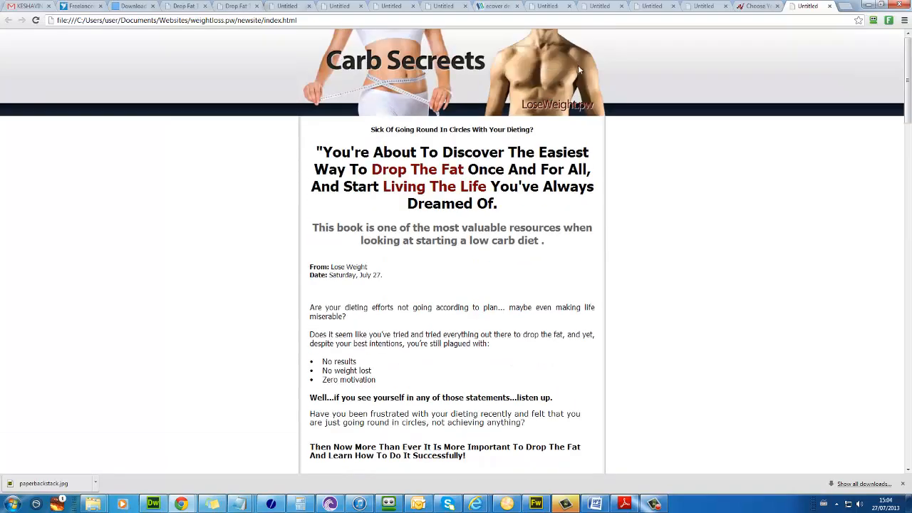
scroll(451, 165, "down", 8)
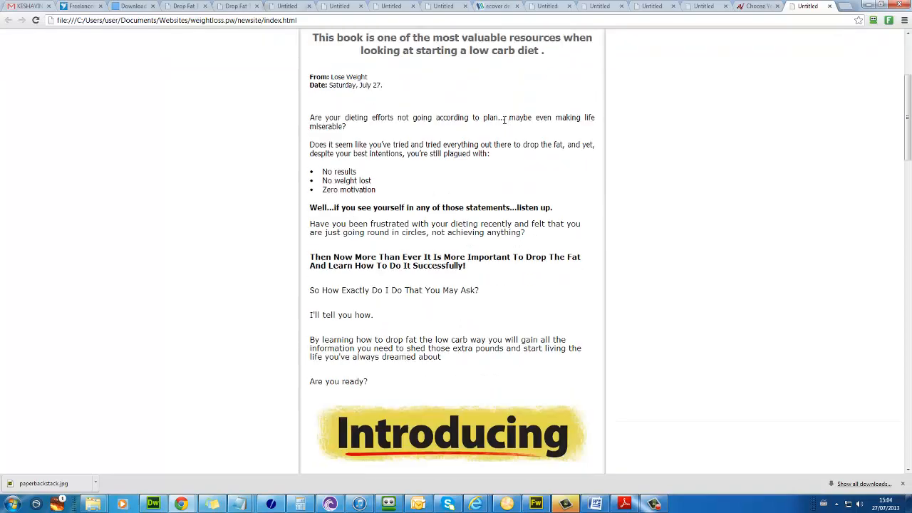
scroll(451, 165, "down", 10)
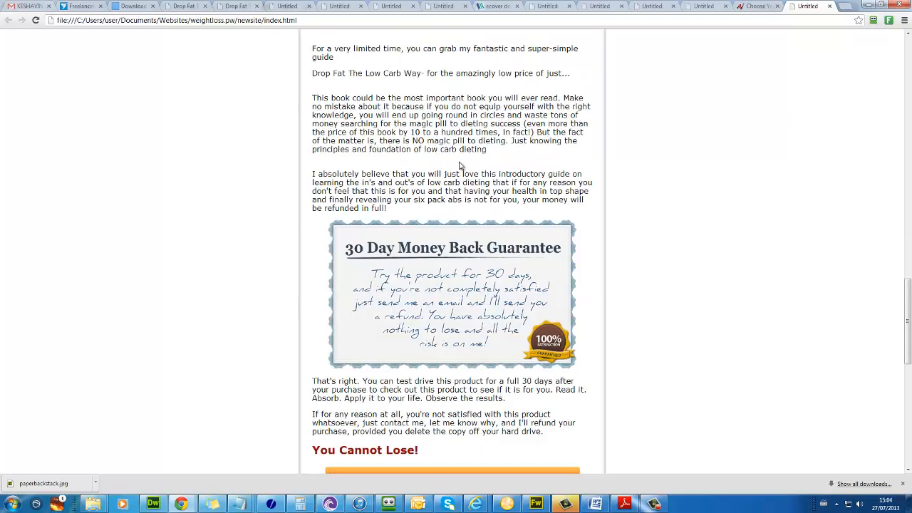
scroll(435, 162, "up", 4)
scroll(427, 214, "up", 4)
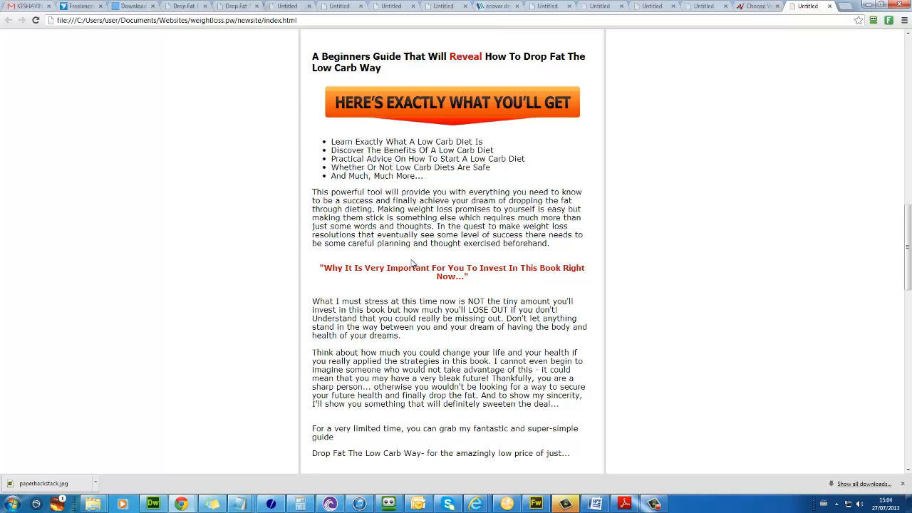
scroll(413, 259, "down", 1)
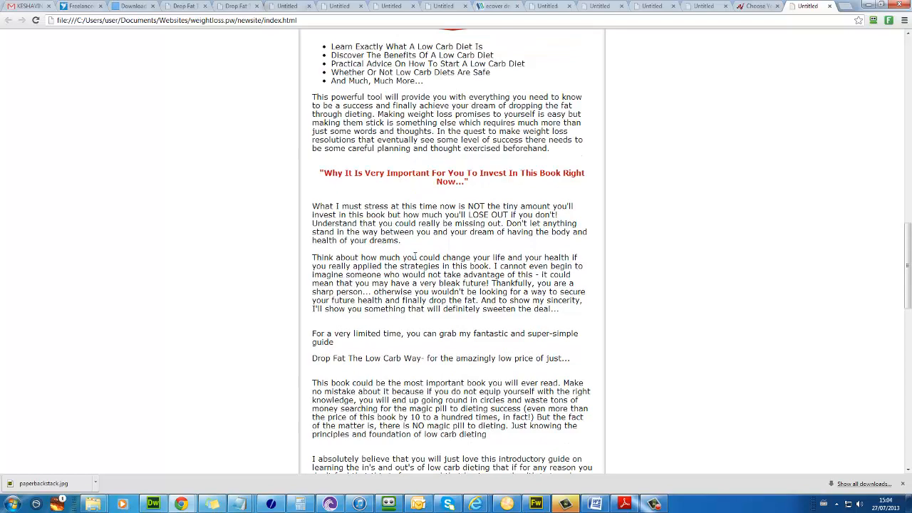
scroll(415, 255, "up", 6)
scroll(415, 256, "down", 2)
right_click(415, 257)
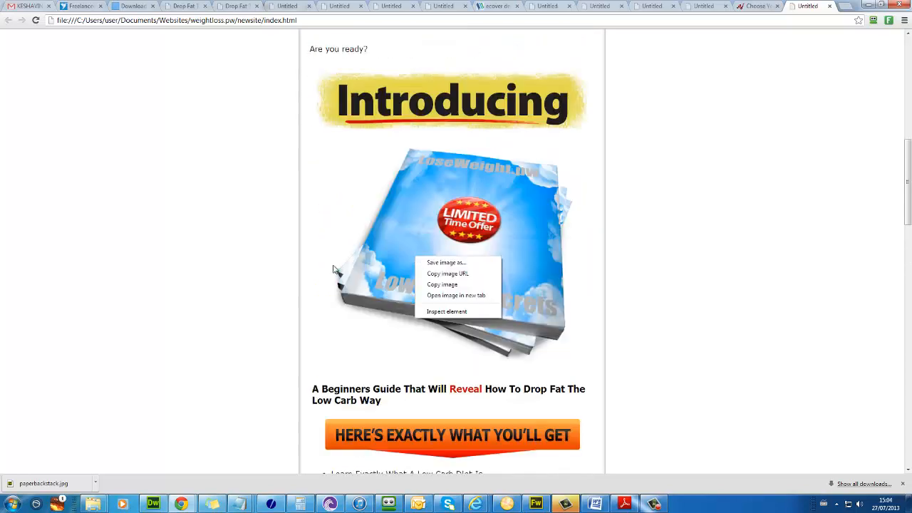
left_click(259, 330)
scroll(354, 318, "down", 3)
scroll(365, 134, "down", 5)
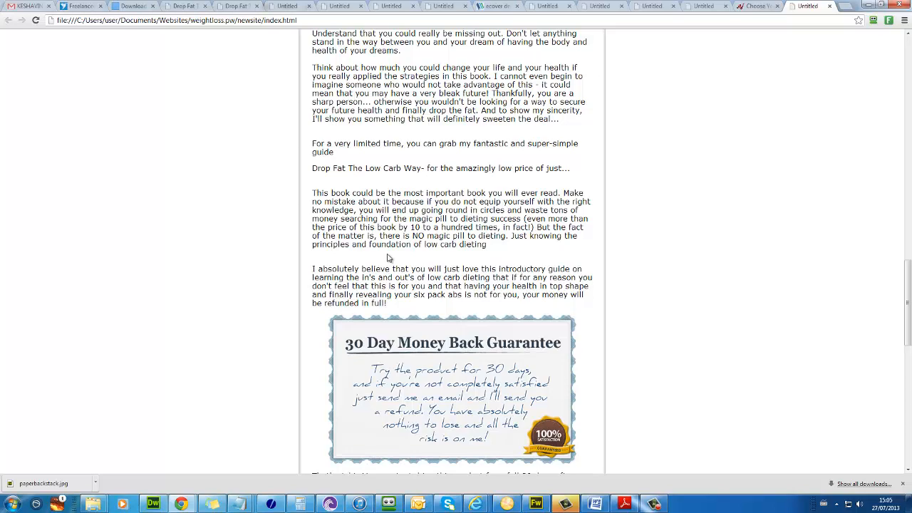
scroll(387, 258, "down", 9)
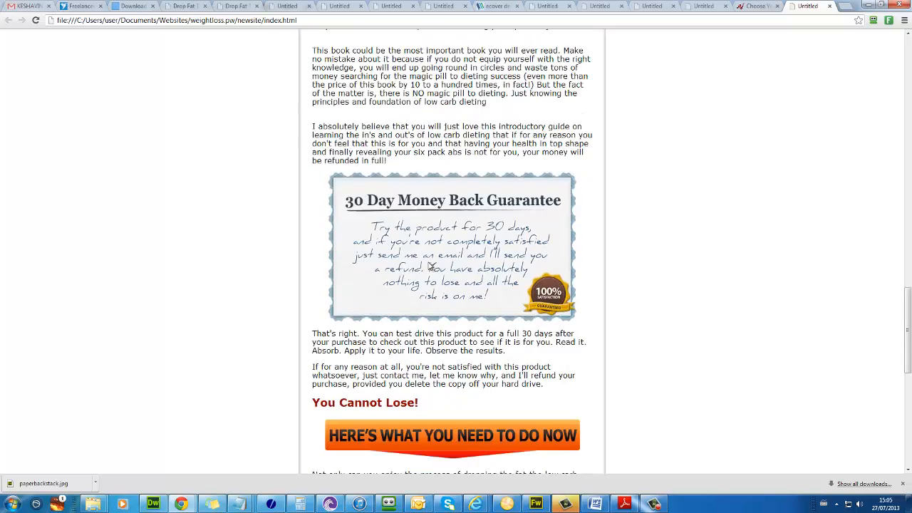
scroll(443, 268, "up", 5)
scroll(442, 268, "up", 8)
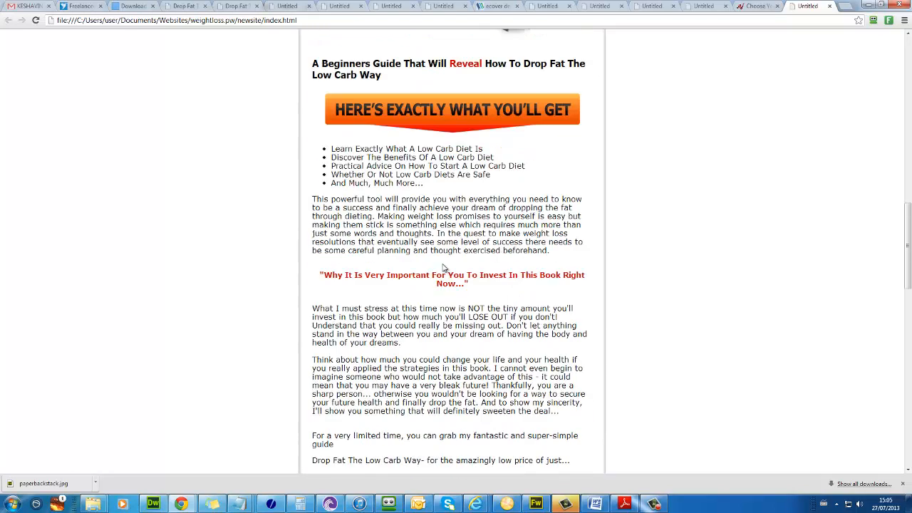
scroll(445, 263, "down", 4)
scroll(447, 261, "down", 3)
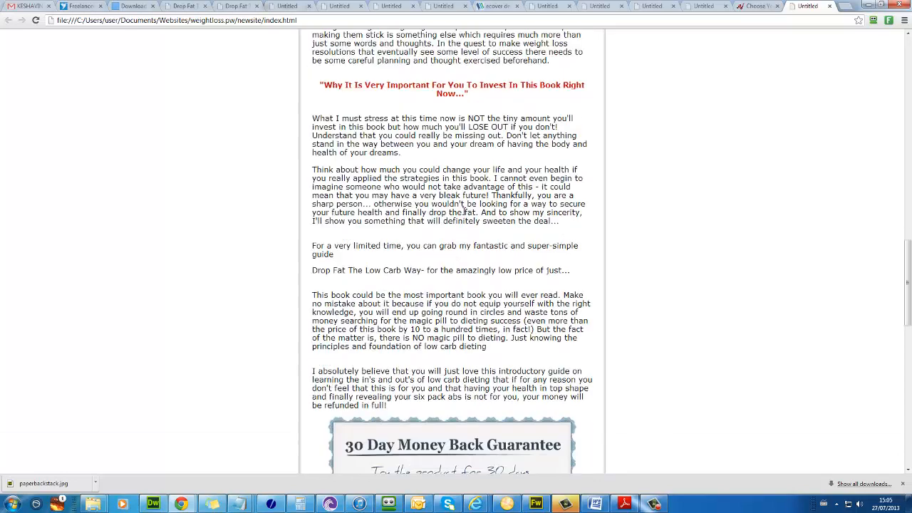
scroll(482, 196, "up", 4)
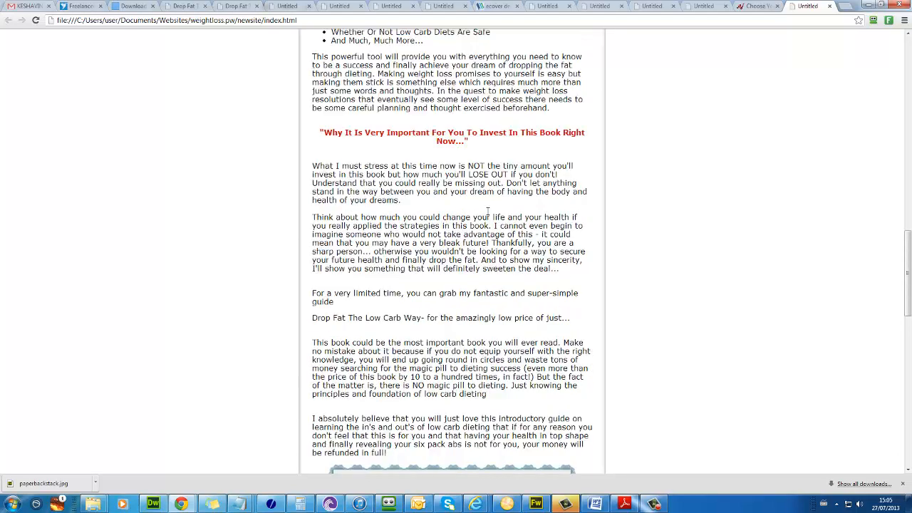
scroll(488, 215, "down", 12)
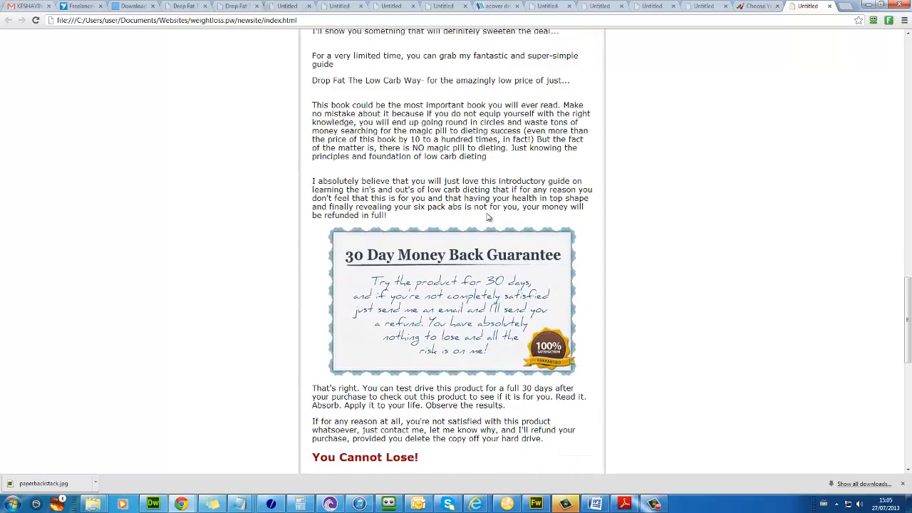
scroll(489, 214, "up", 5)
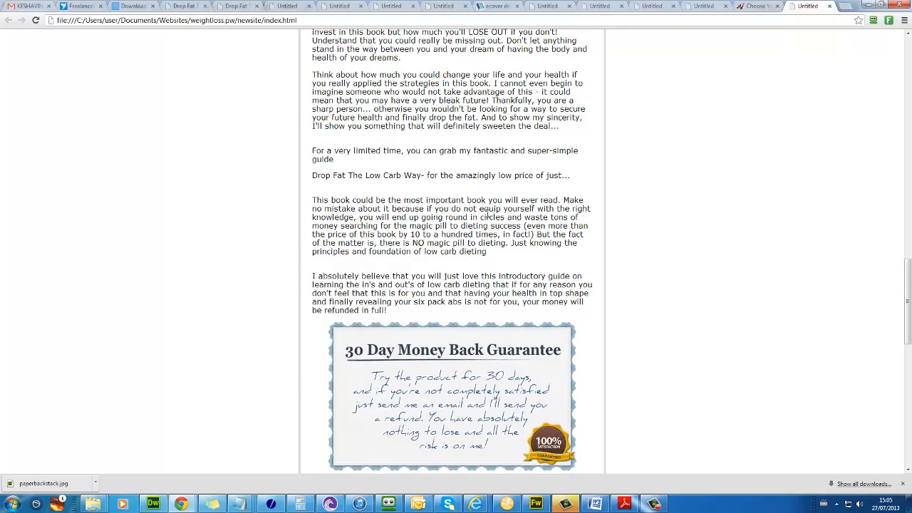
scroll(488, 215, "up", 4)
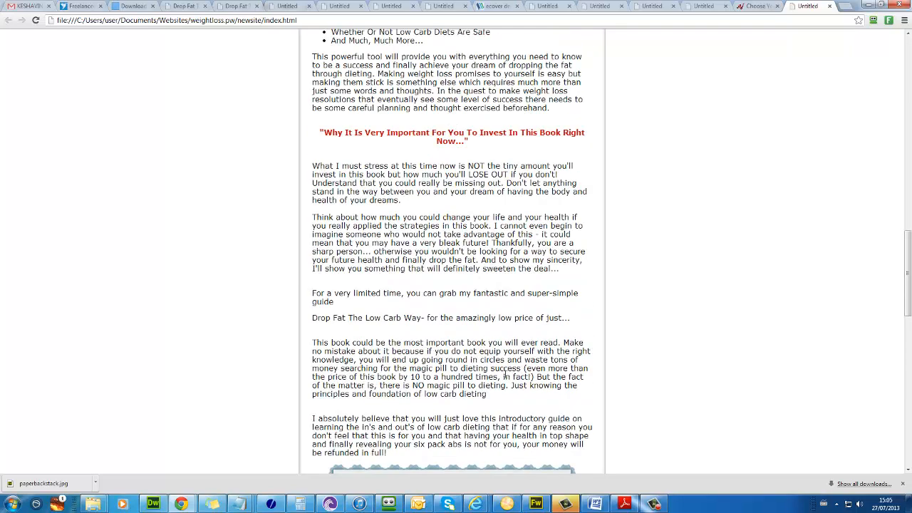
scroll(506, 376, "down", 16)
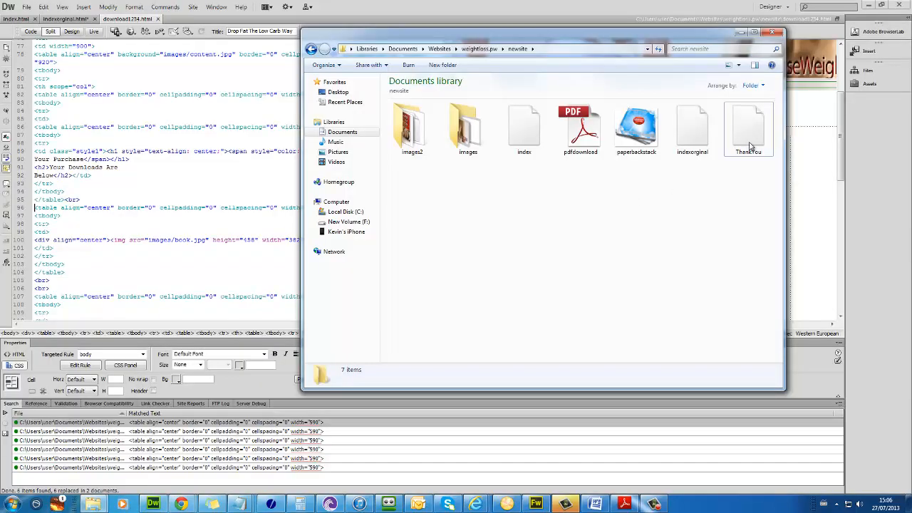
Step: Duplicate the index page and rename the copy download1234.html
left_click(745, 158)
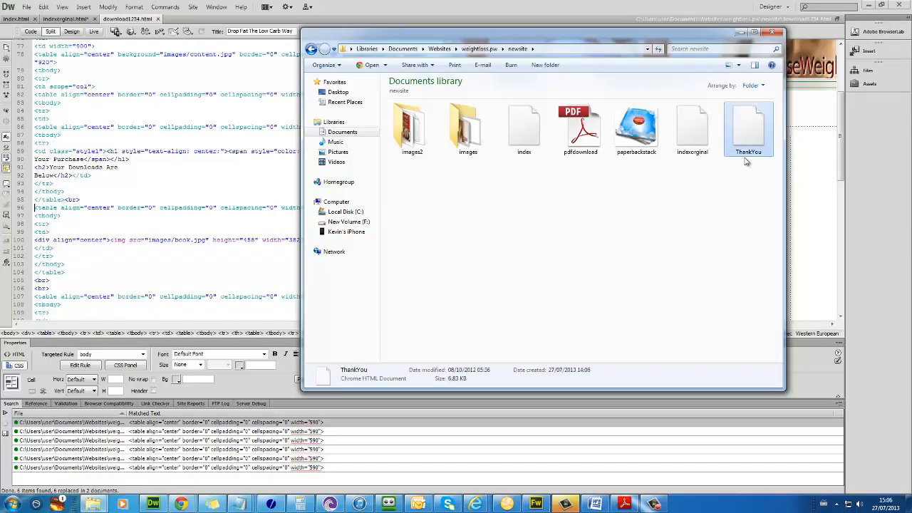
left_click(527, 145)
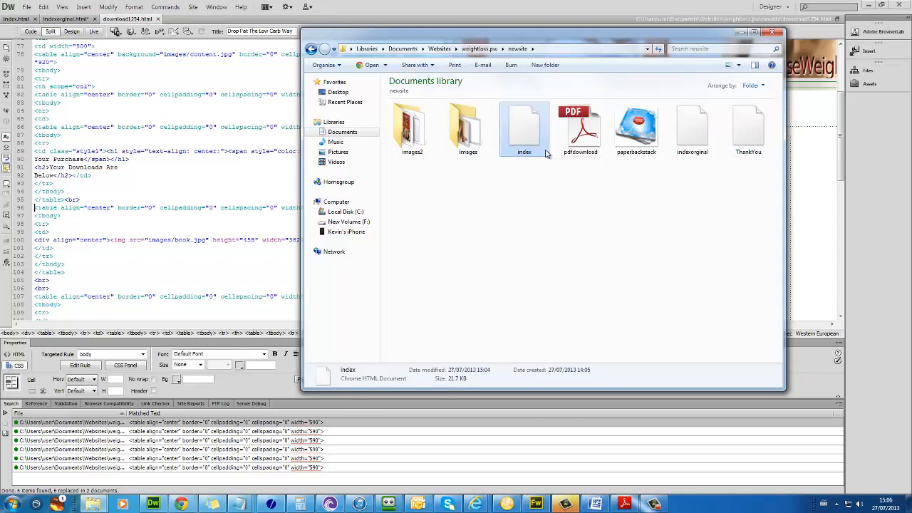
key("ctrl+c")
key("ctrl+v")
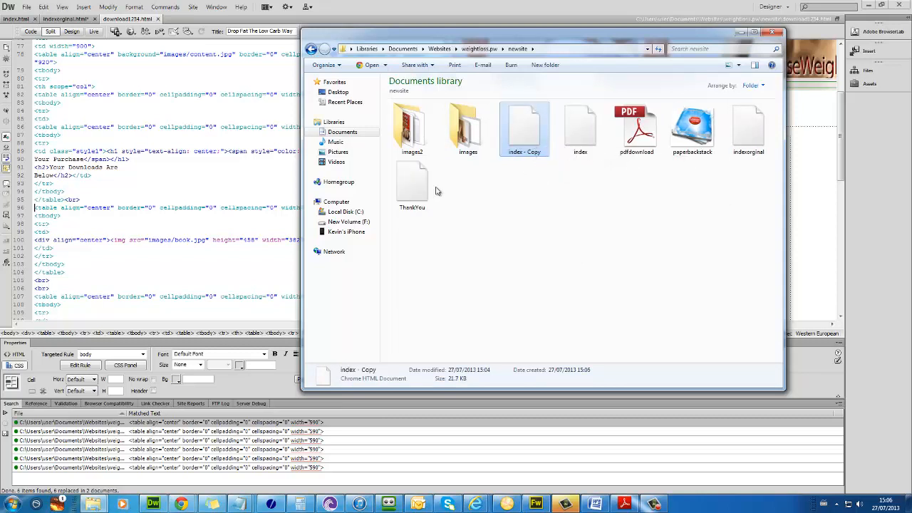
left_click(534, 152)
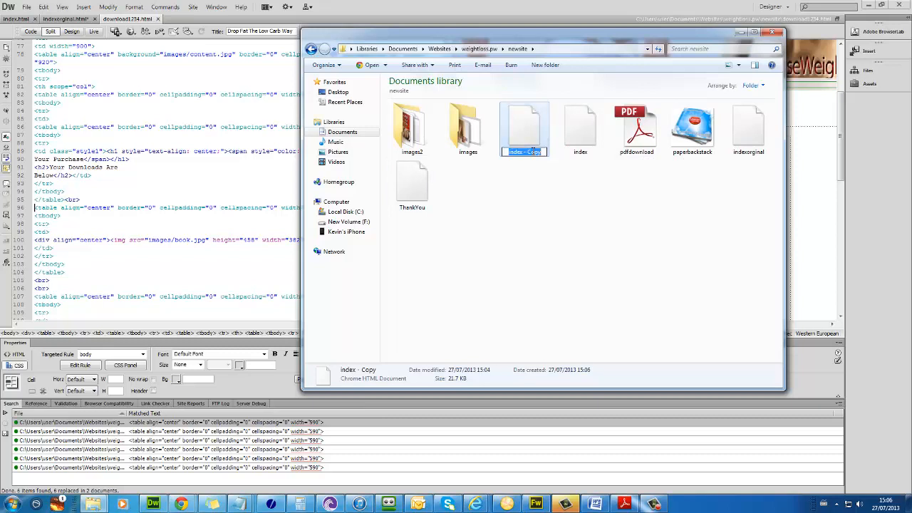
type("download1234.html")
key("Return")
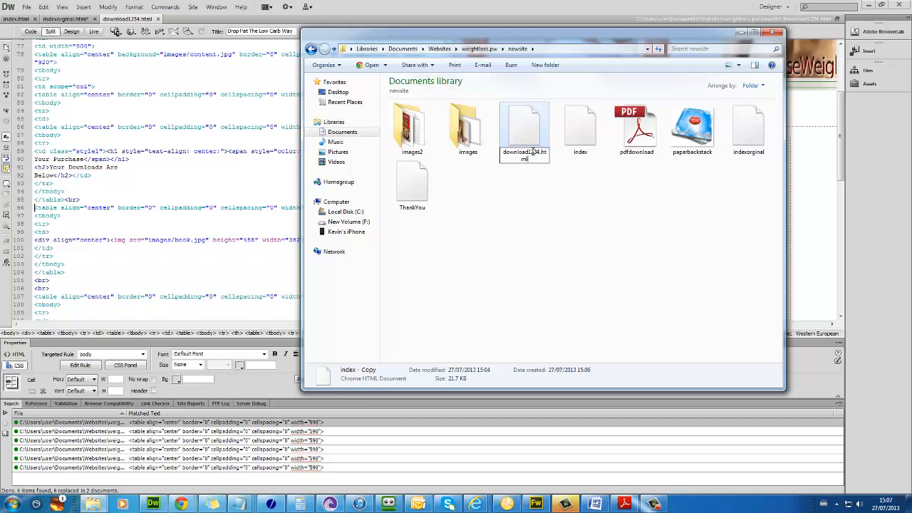
Step: Open download1234.html in Dreamweaver and select the headline cell
right_click(534, 156)
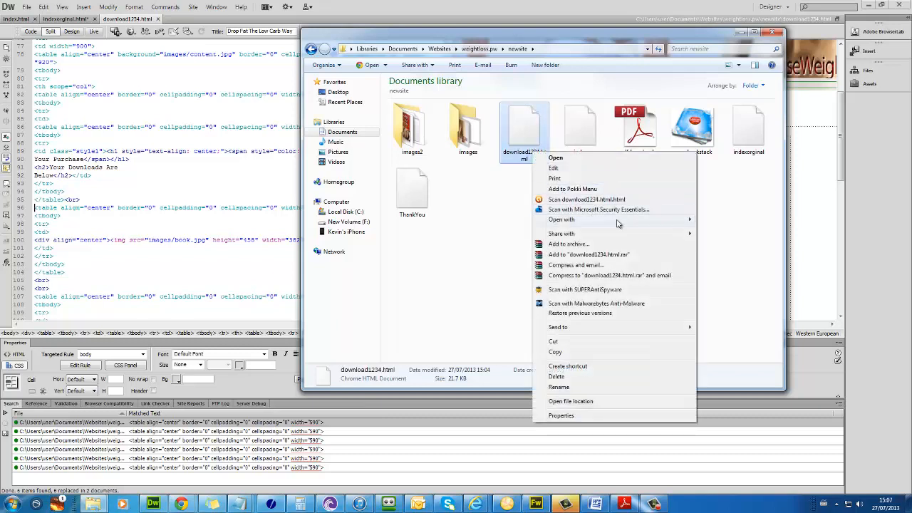
mouse_move(620, 219)
left_click(708, 221)
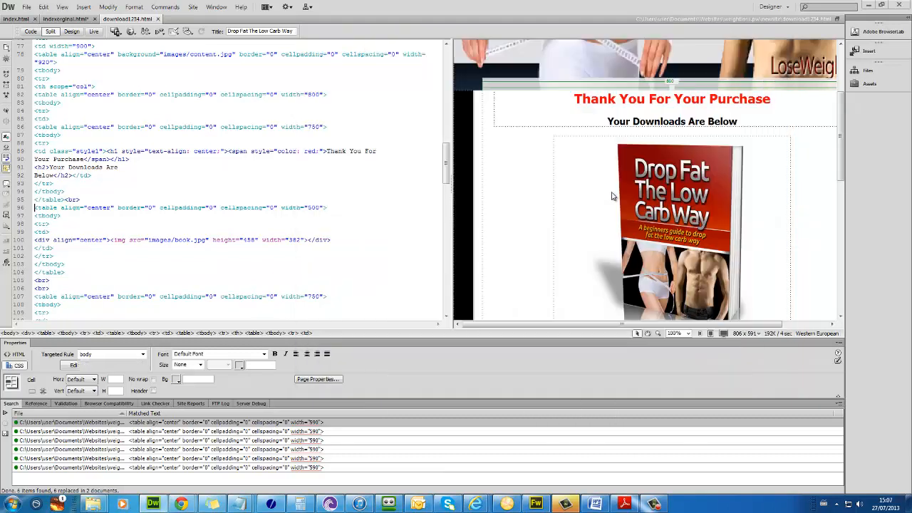
left_click(603, 201)
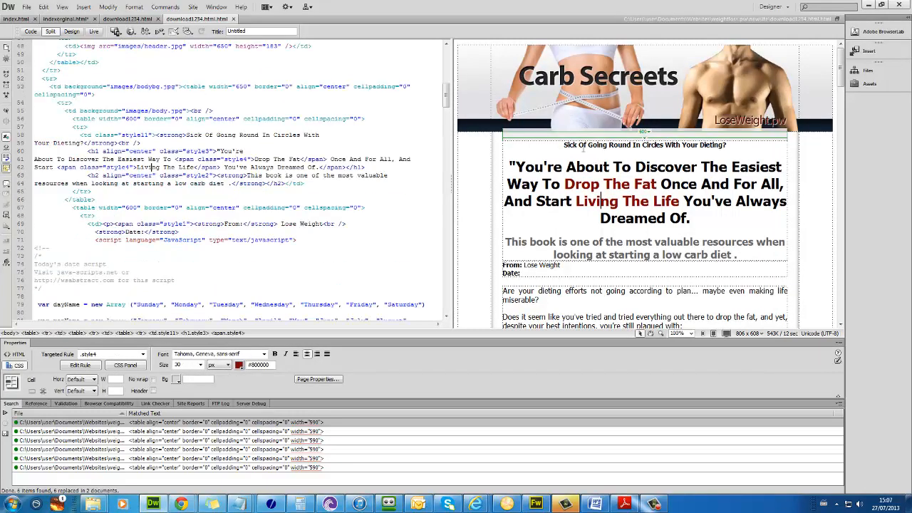
left_click(574, 139)
scroll(613, 165, "down", 2)
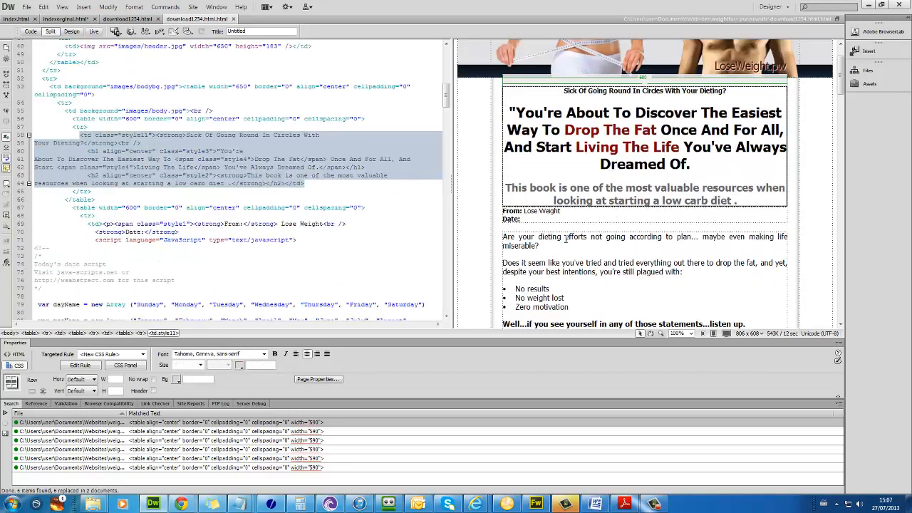
Step: Delete the headline and subtitle text from download1234.html
left_click(536, 230)
left_click_drag(509, 113, 766, 192)
key("Delete")
key("Delete")
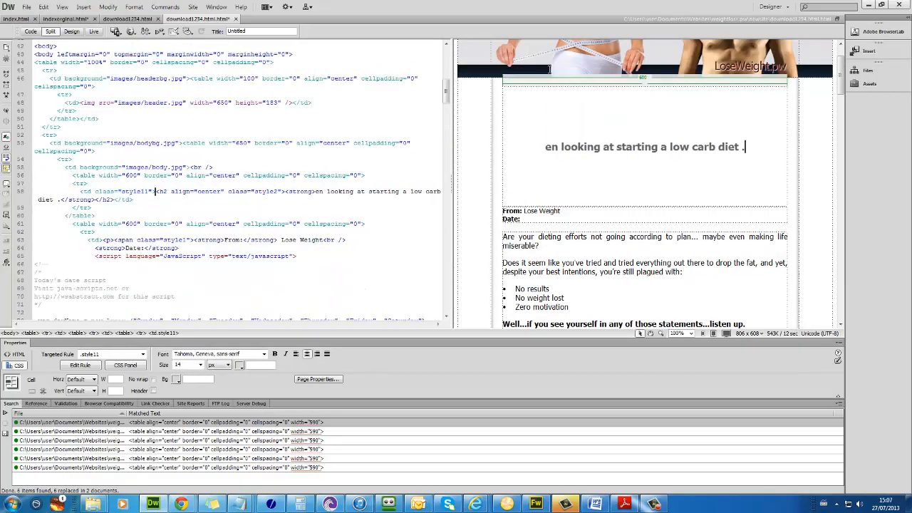
key("shift+Home")
key("Delete")
Step: Select all and delete the remaining body content, leaving header, From/Date lines and footer
key("ctrl+a")
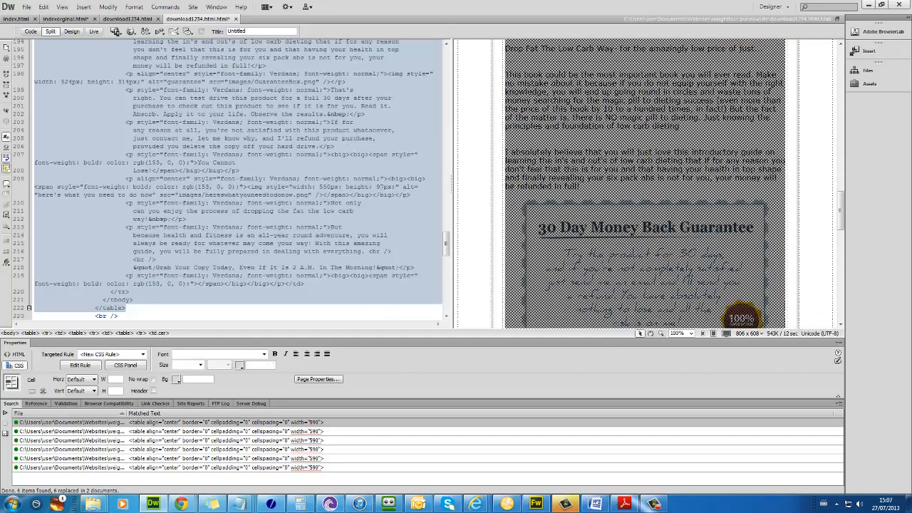
scroll(676, 142, "down", 2)
key("Delete")
key("ctrl+a")
key("Delete")
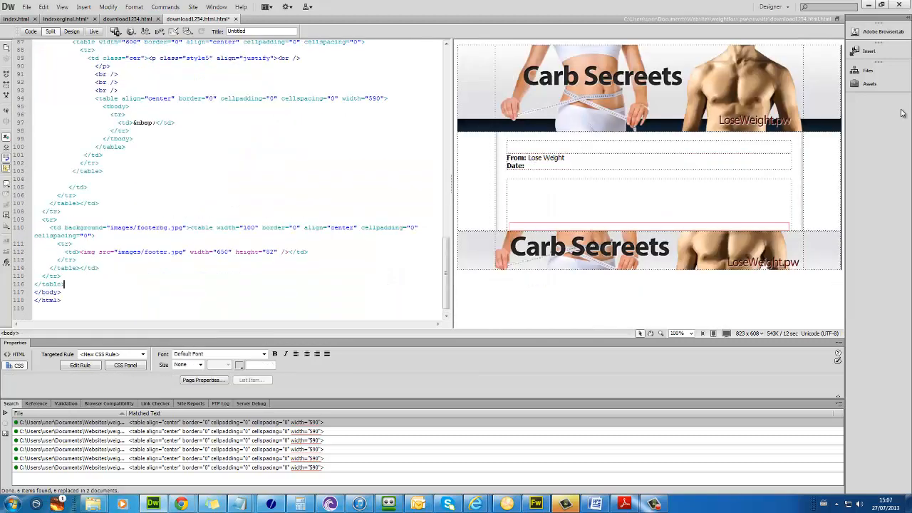
Step: Glance at the site files panel, then return to the newsite folder window
left_click(868, 70)
left_click(513, 189)
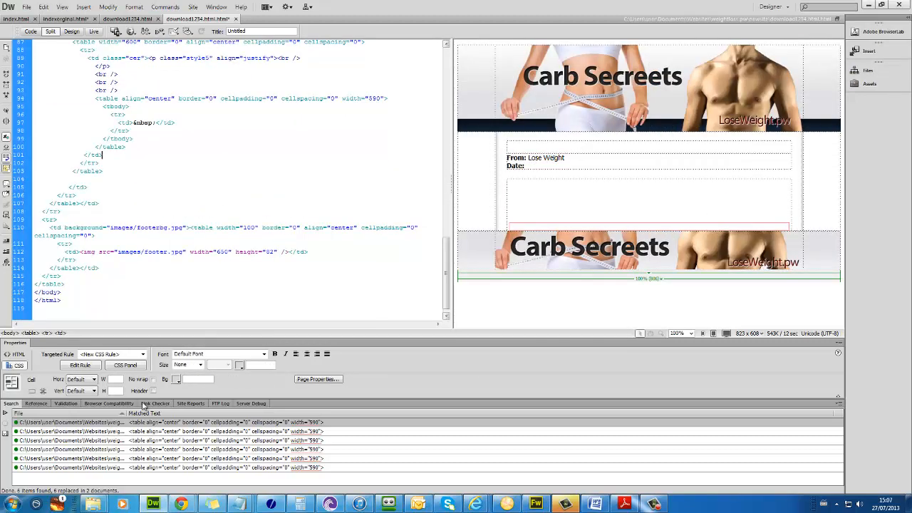
mouse_move(92, 504)
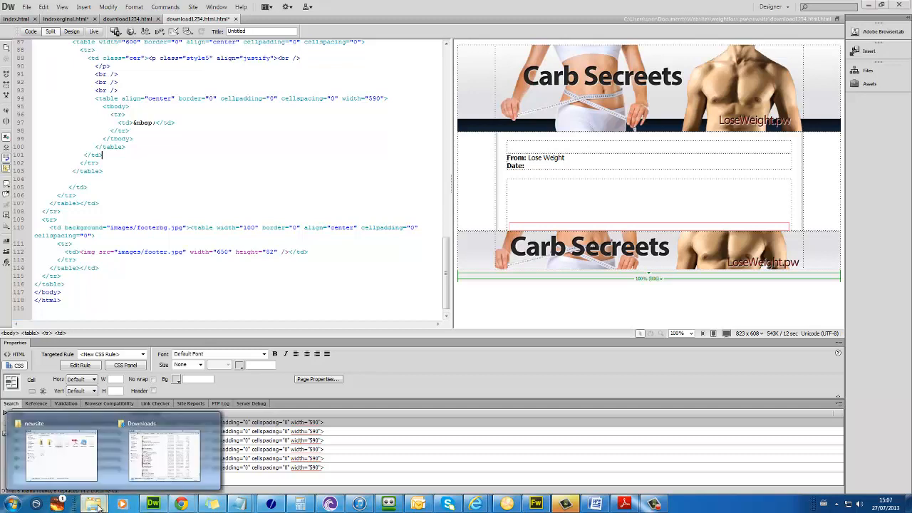
left_click(103, 460)
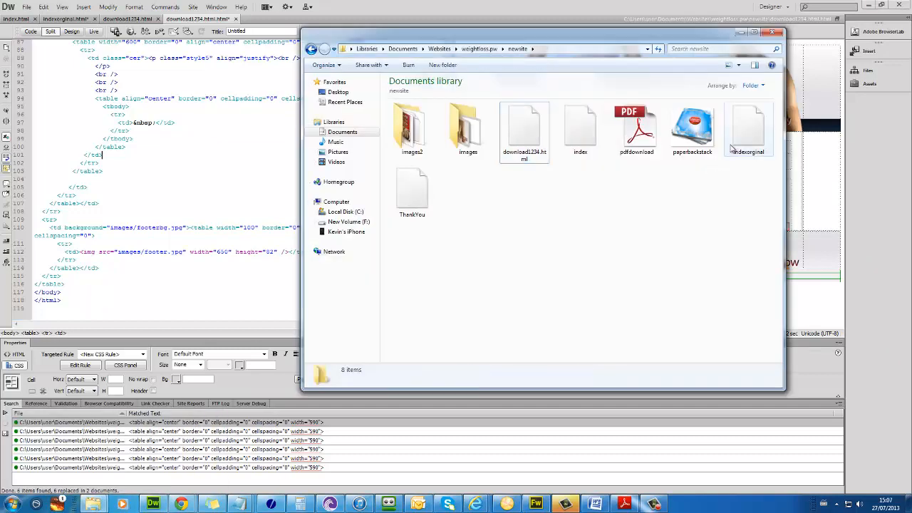
Step: Open ThankYou.html in Chrome and select its thank-you message, book image and download text
right_click(412, 195)
left_click(435, 201)
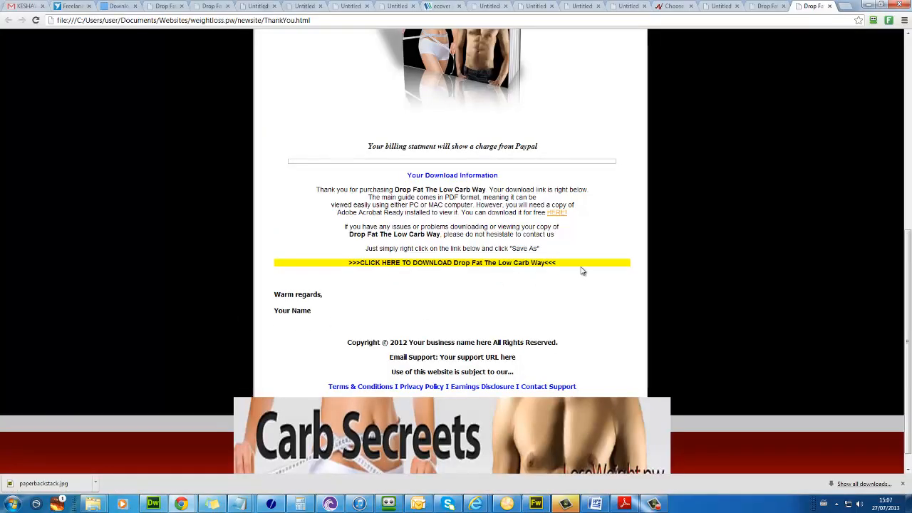
left_click_drag(581, 263, 330, 261)
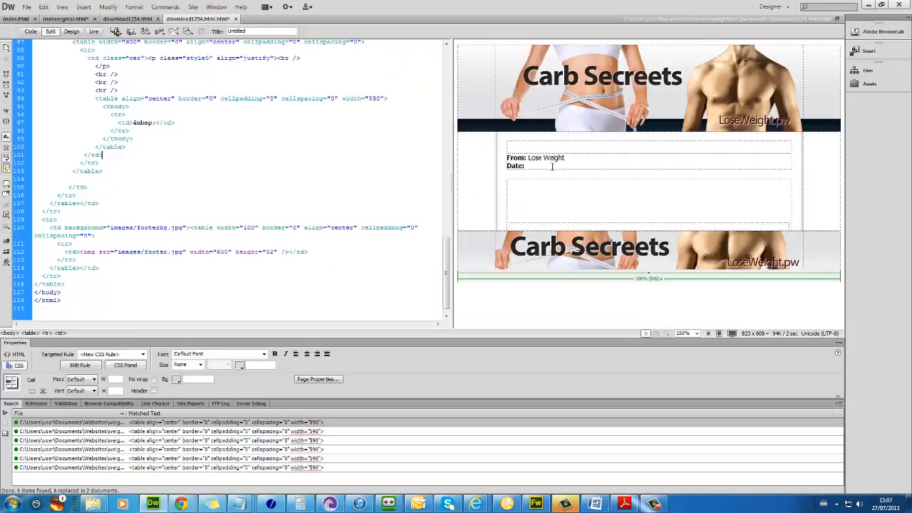
left_click_drag(551, 165, 513, 148)
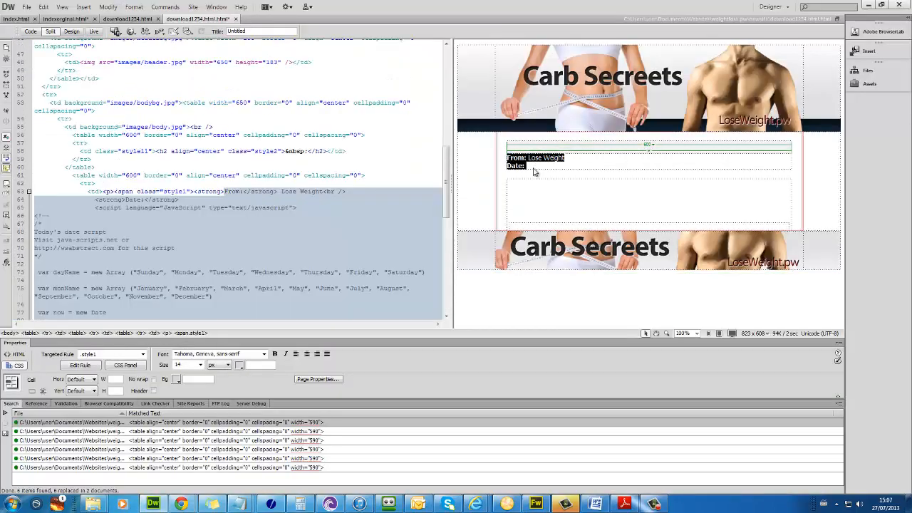
Step: Paste the copied thank-you content into download1234.html, skipping the alt text prompt
key("ctrl+v")
left_click(487, 308)
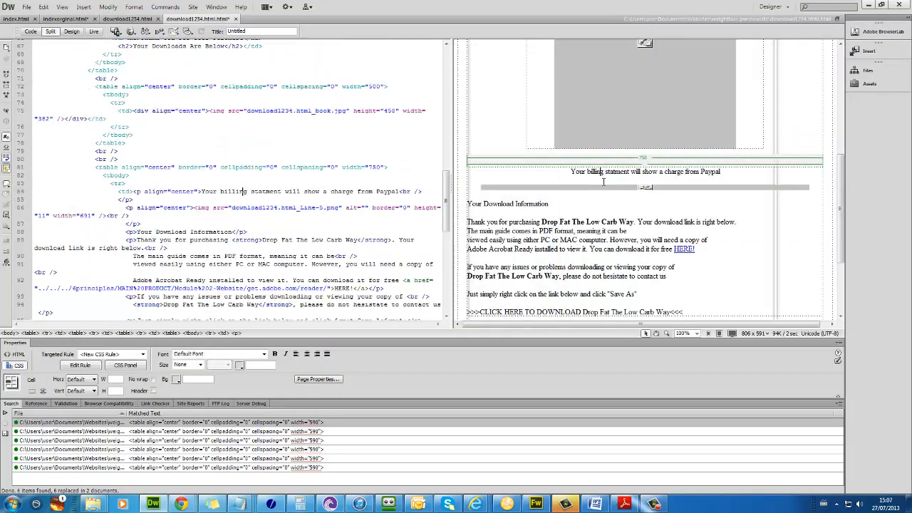
left_click(617, 218)
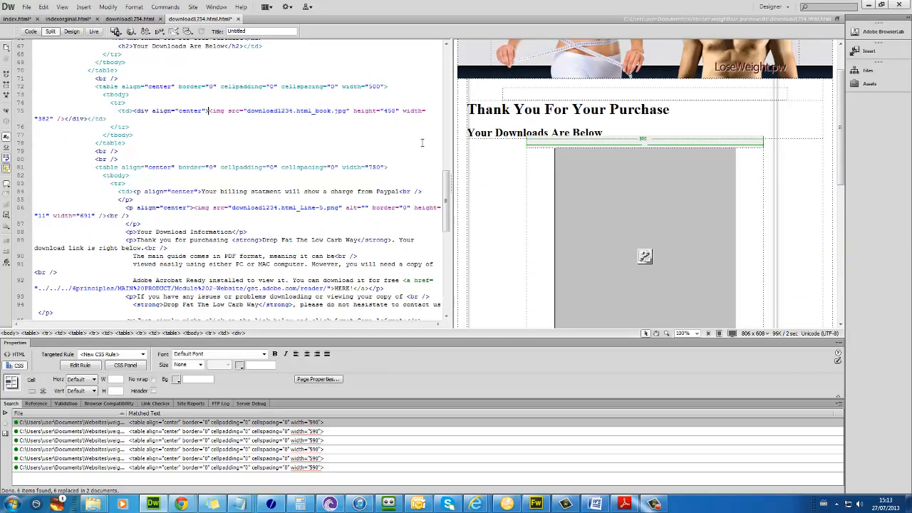
Step: Replace the broken book image with the paperbackstack.jpg picture copied from index.html
left_click(16, 20)
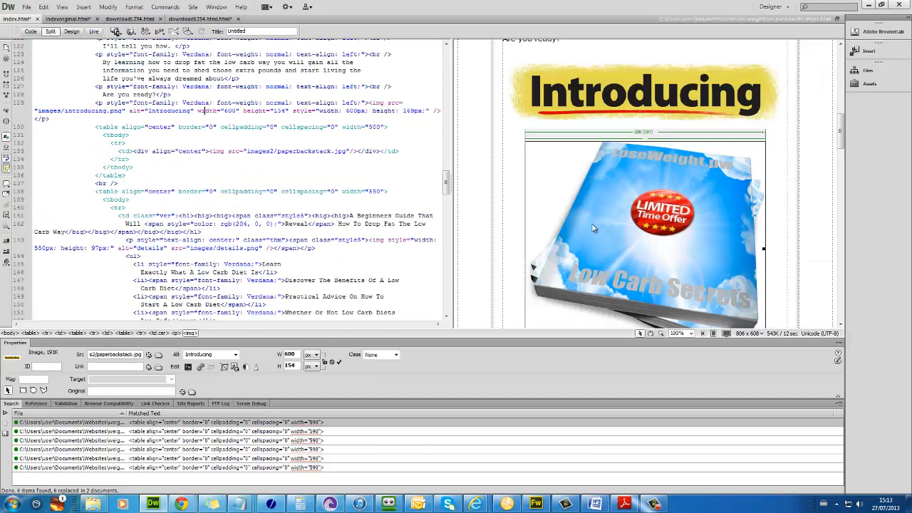
left_click(551, 205)
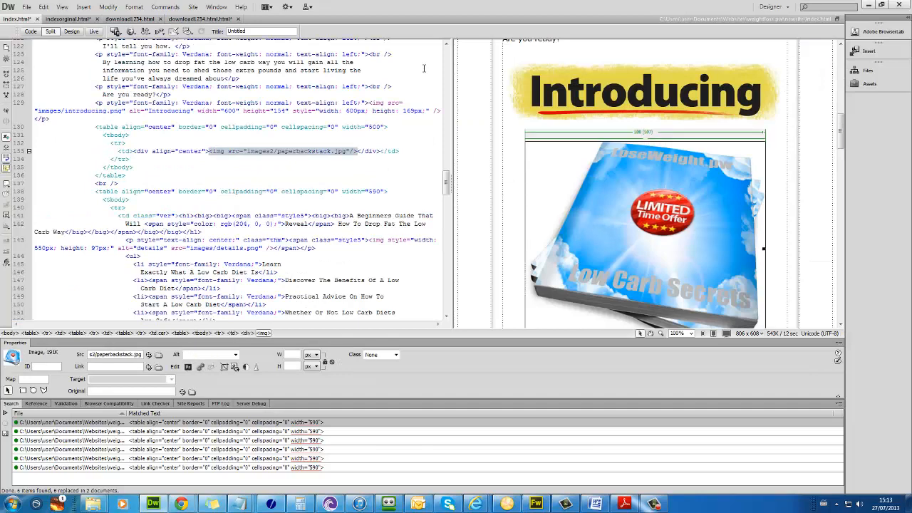
left_click(201, 19)
left_click(601, 192)
key("ctrl+v")
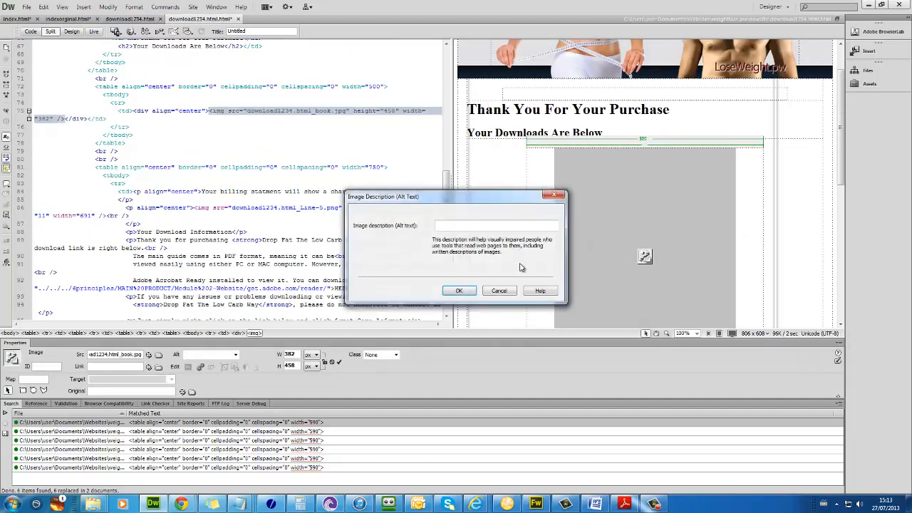
left_click(515, 291)
left_click(538, 205)
scroll(538, 206, "down", 5)
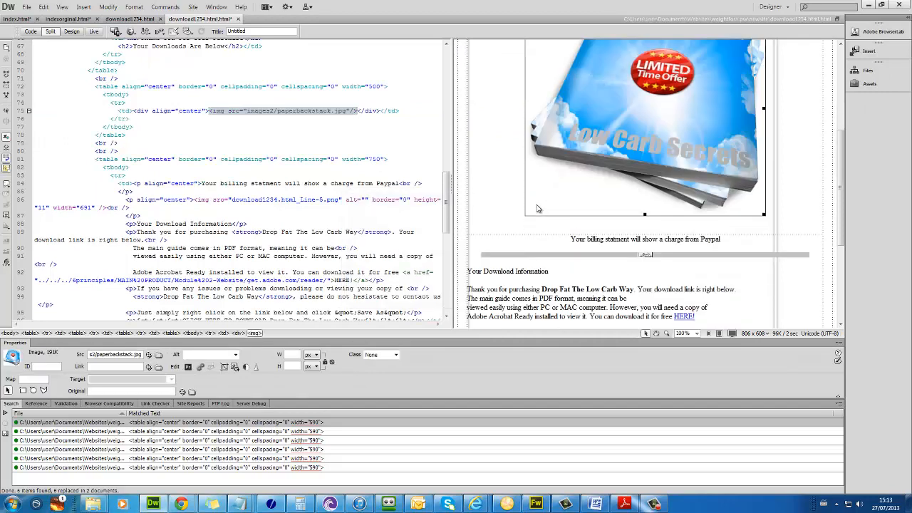
scroll(534, 238, "down", 3)
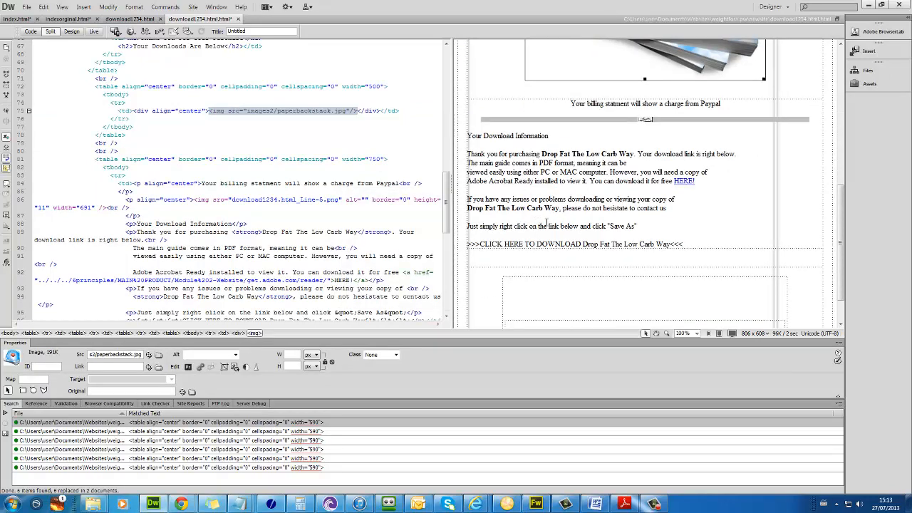
Step: Remove the >>> and <<< arrows around the CLICK HERE TO DOWNLOAD line
left_click(671, 244)
left_click_drag(671, 244, 685, 244)
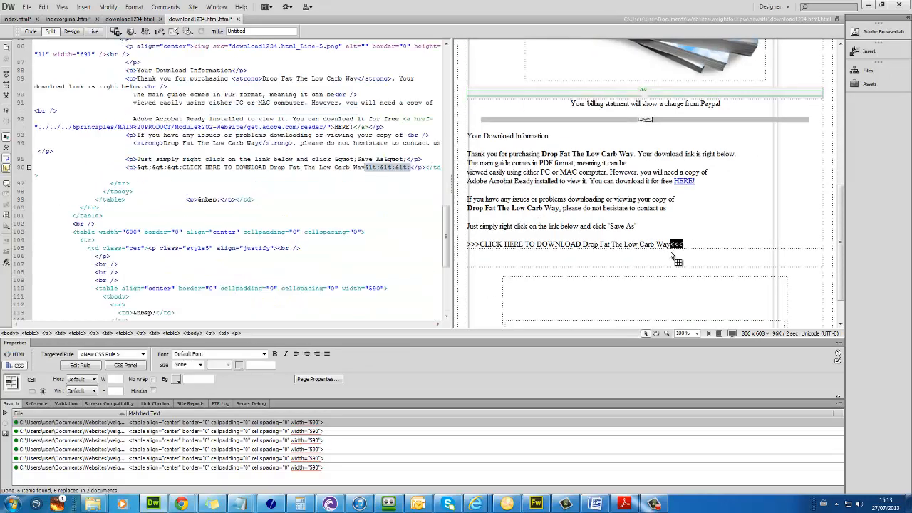
key("Delete")
left_click(481, 242)
key("BackSpace")
key("BackSpace")
key("BackSpace")
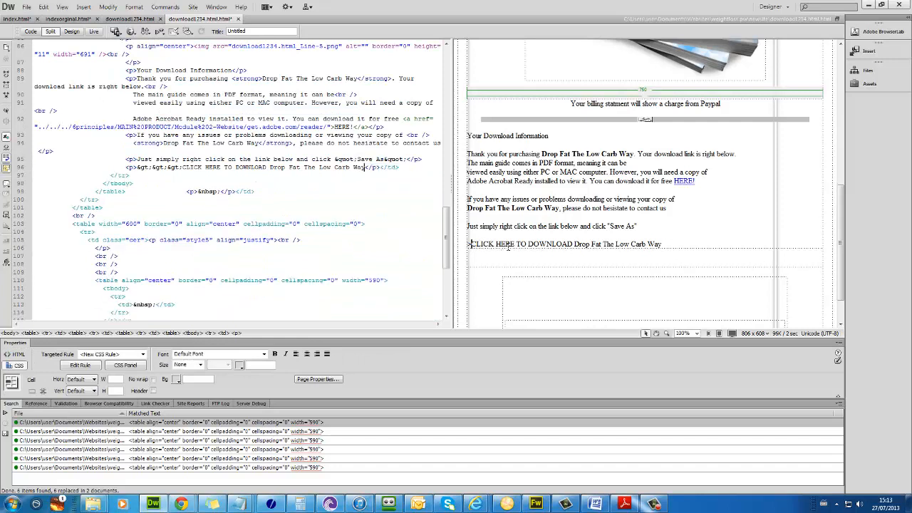
Step: Link the whole download line to pdfdownload.pdf and select the thank-you paragraphs
key("shift+End")
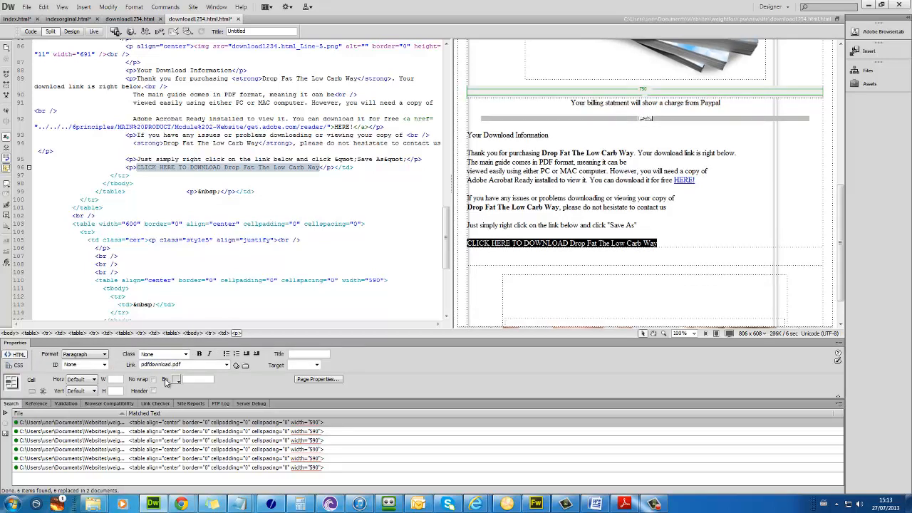
key("Return")
left_click(593, 226)
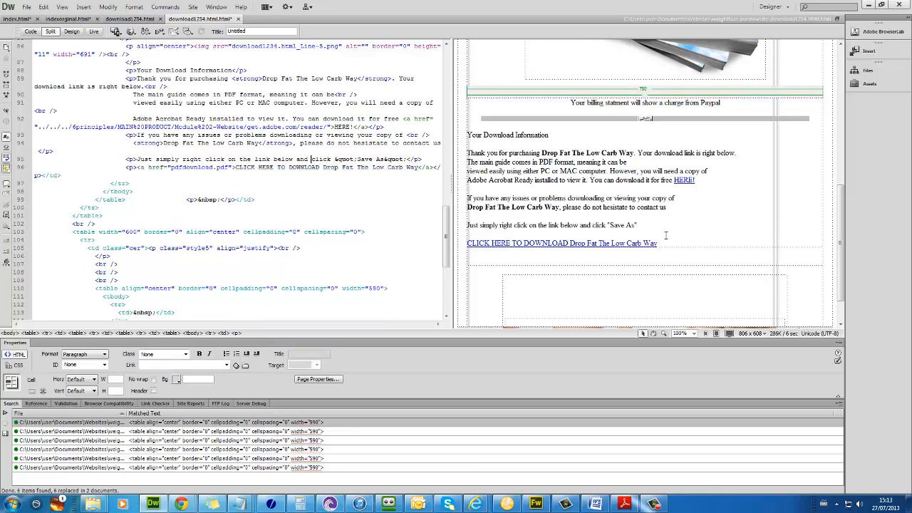
left_click_drag(640, 229, 589, 130)
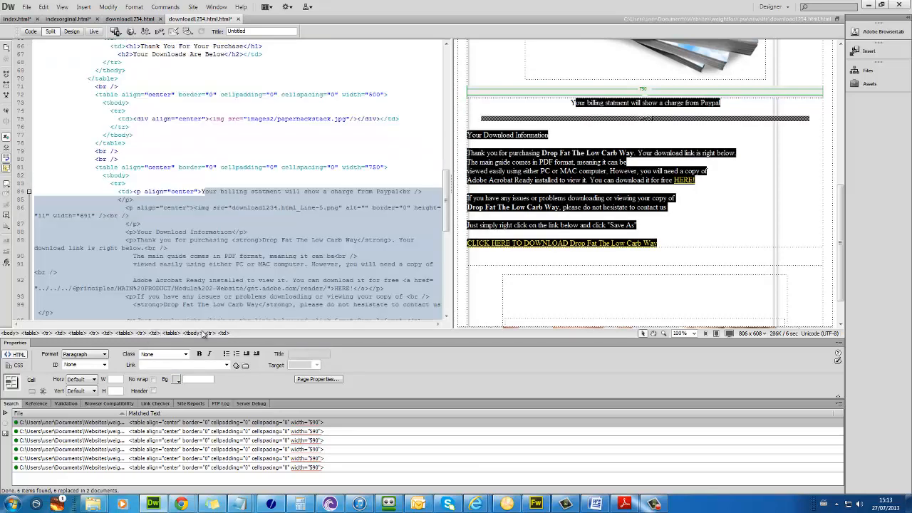
Step: Centre the selected paragraphs with a new CSS rule named cer
left_click(14, 365)
left_click(307, 354)
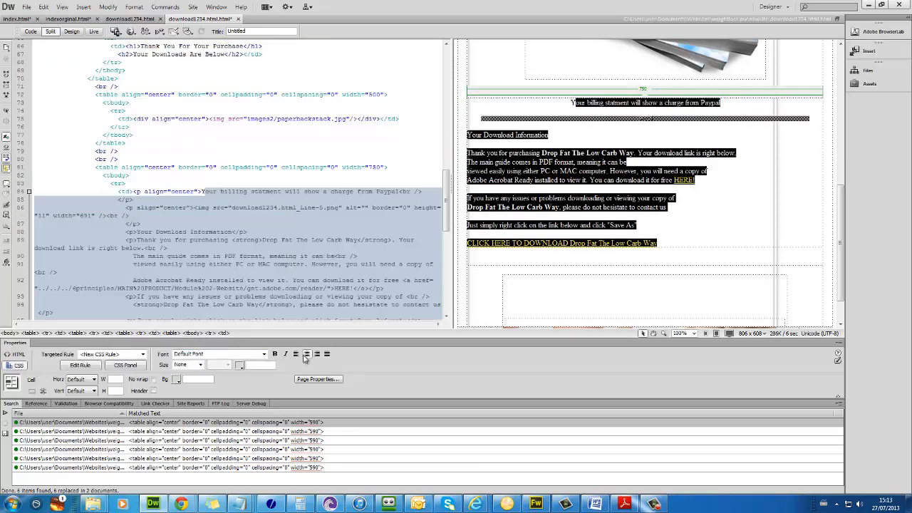
type("cer")
key("Return")
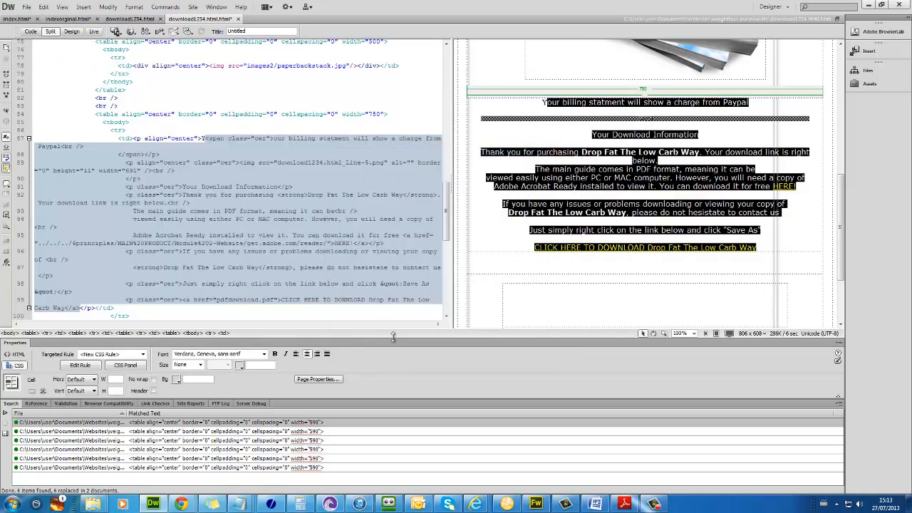
Step: Delete the divider line image and type BANNER FOR CLICKBANKS in the empty cell below the link
left_click(613, 119)
key("Delete")
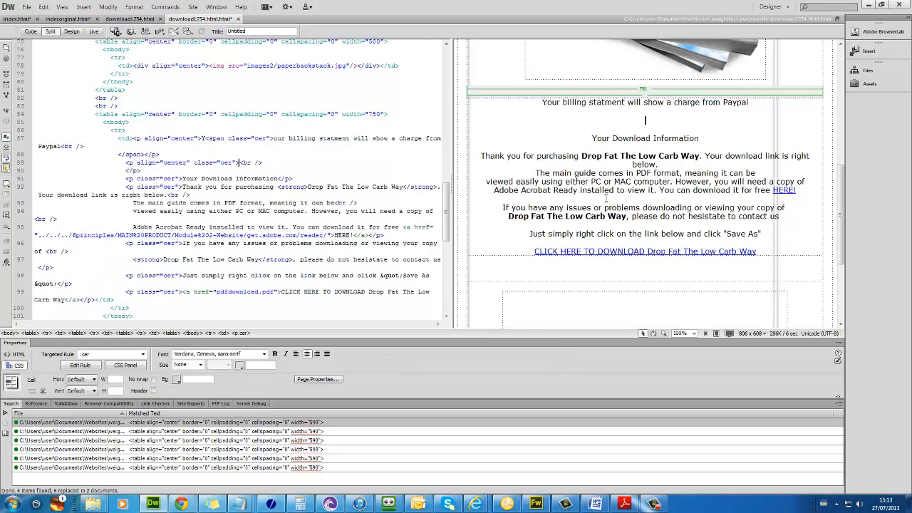
scroll(638, 243, "down", 5)
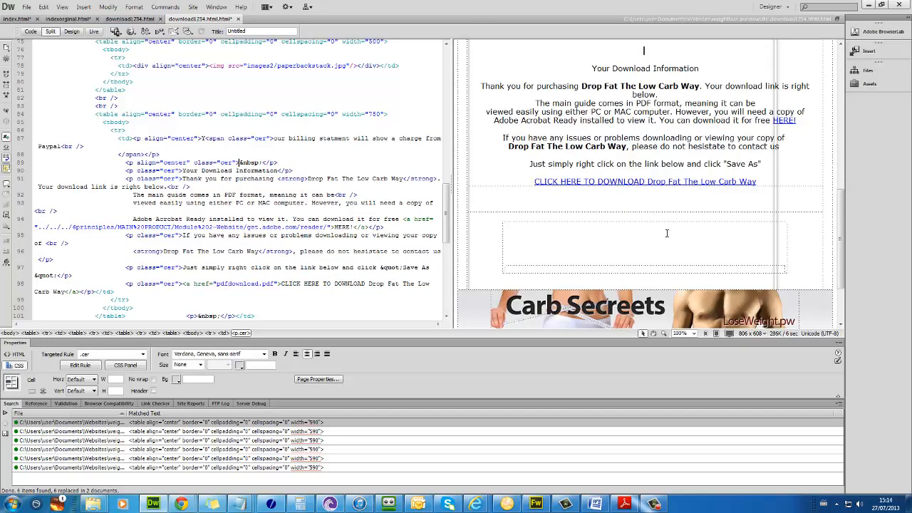
left_click(667, 233)
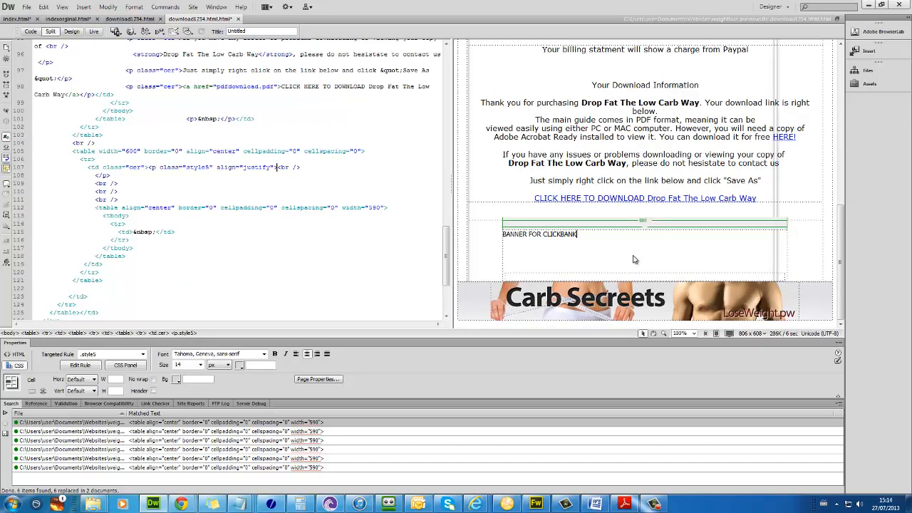
type("BANNER FOR CLICKBANKS")
scroll(634, 255, "up", 2)
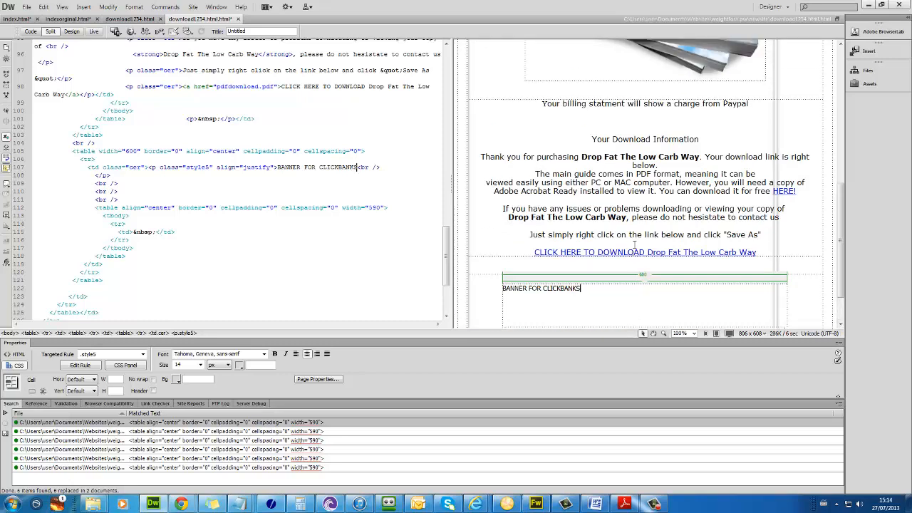
scroll(637, 239, "up", 8)
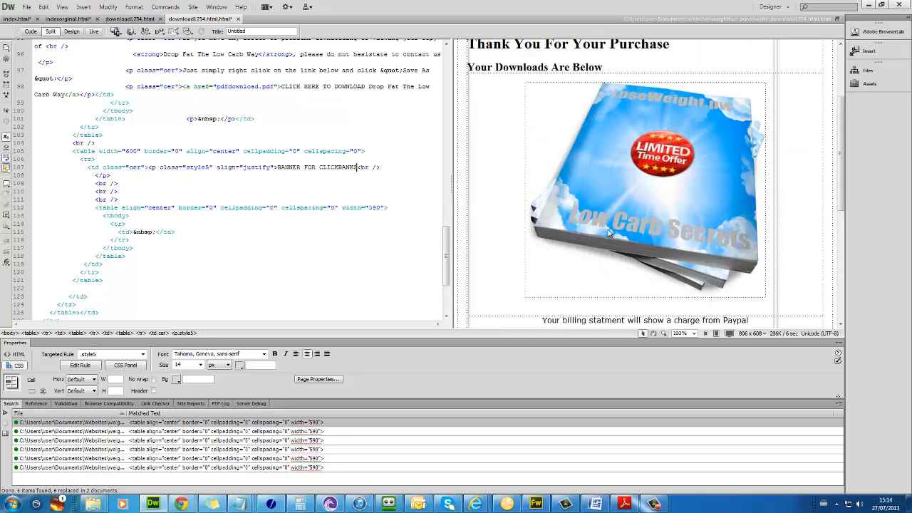
scroll(609, 233, "up", 4)
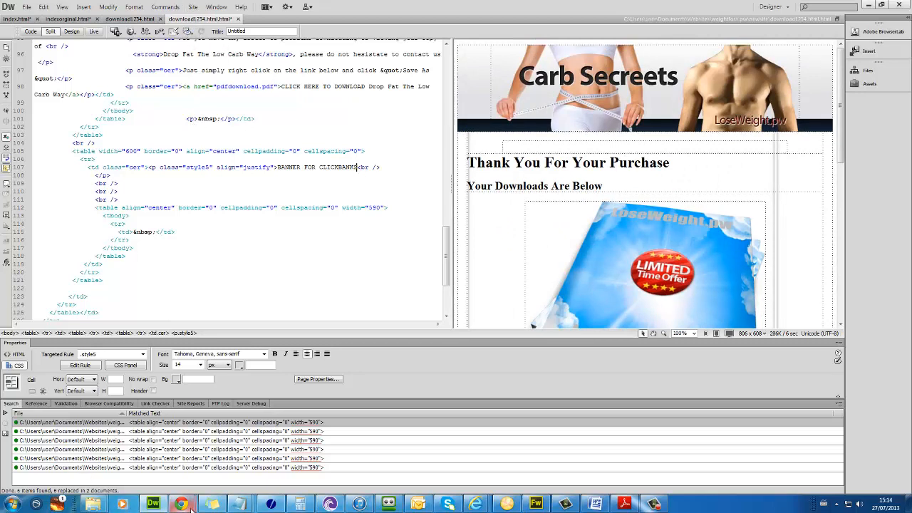
left_click(620, 162)
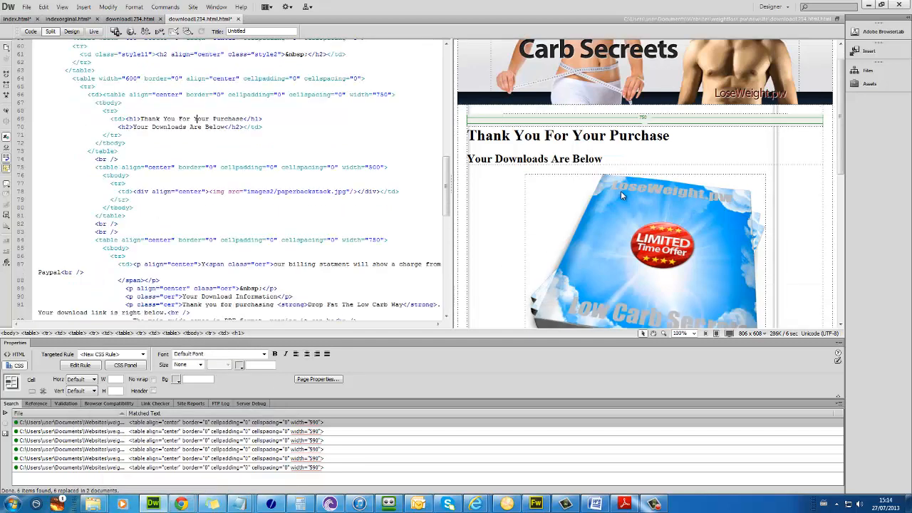
scroll(618, 184, "down", 5)
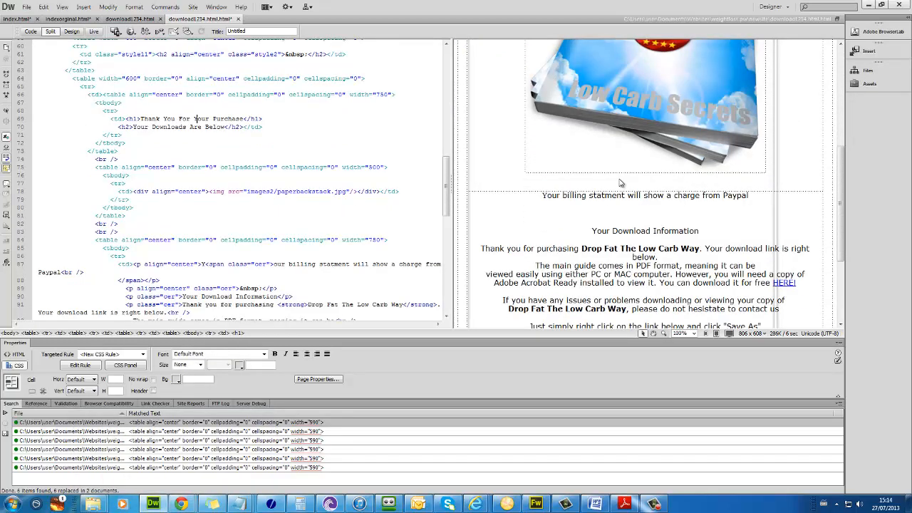
scroll(620, 183, "up", 5)
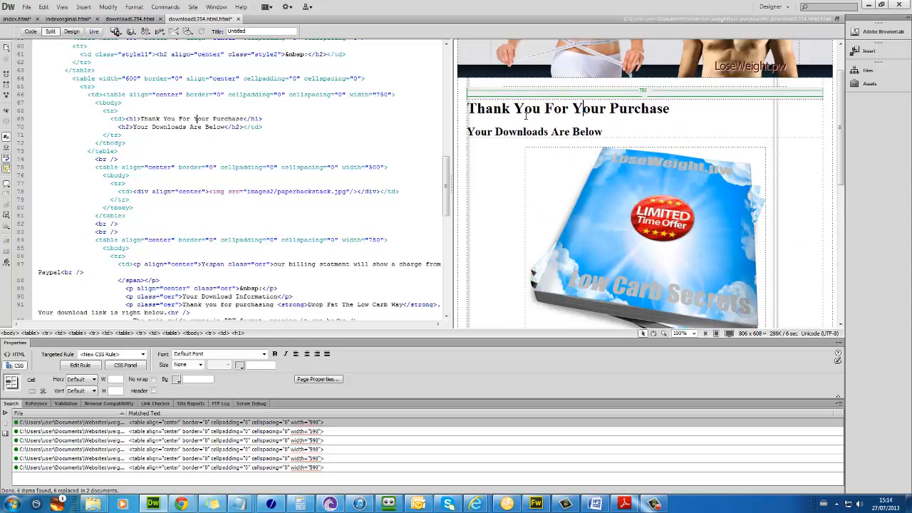
scroll(607, 158, "up", 1)
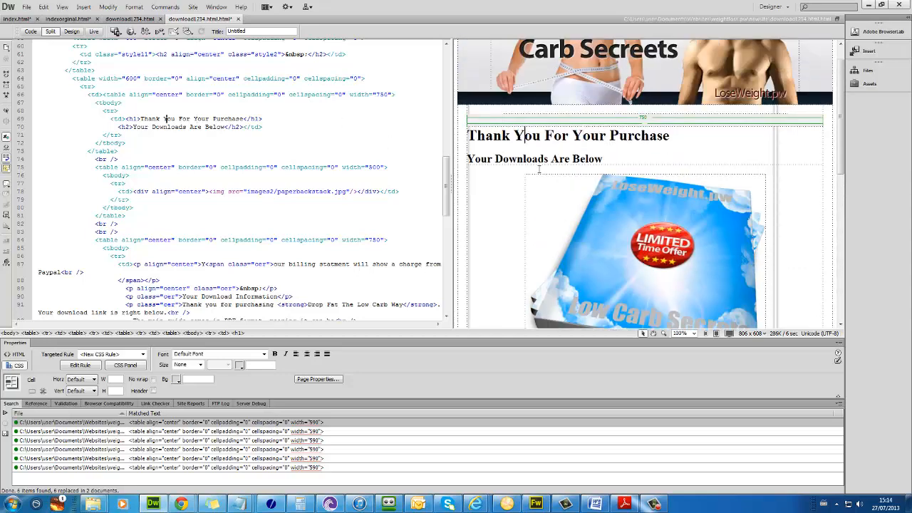
left_click(609, 122)
scroll(642, 150, "down", 4)
left_click(663, 165)
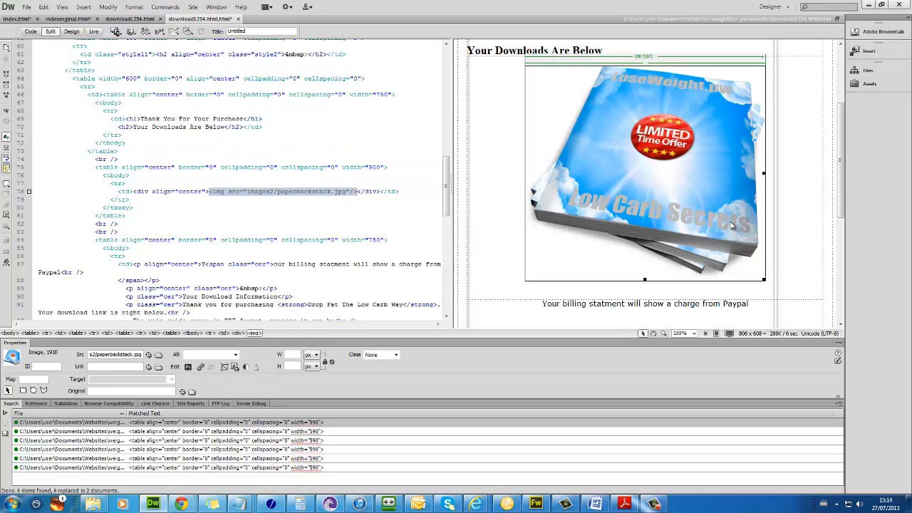
scroll(731, 226, "down", 3)
scroll(727, 226, "up", 3)
scroll(678, 212, "up", 2)
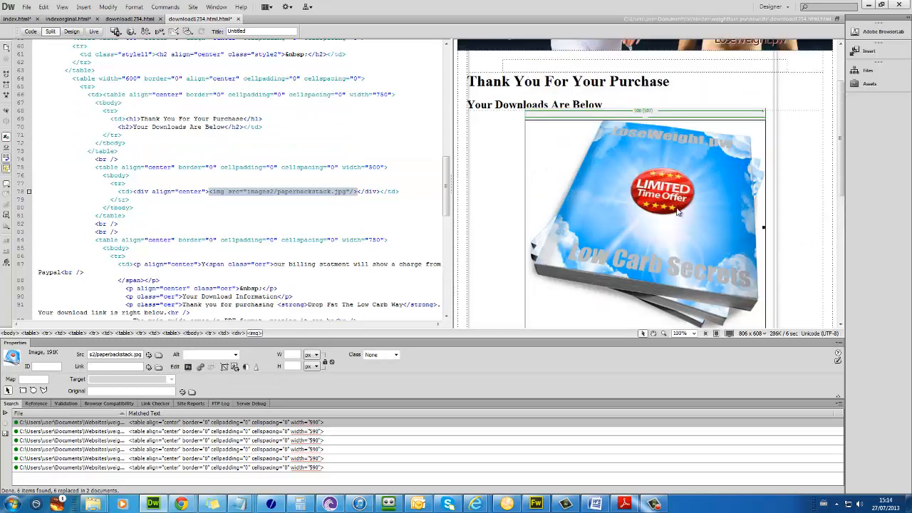
left_click(623, 91)
scroll(622, 182, "down", 1)
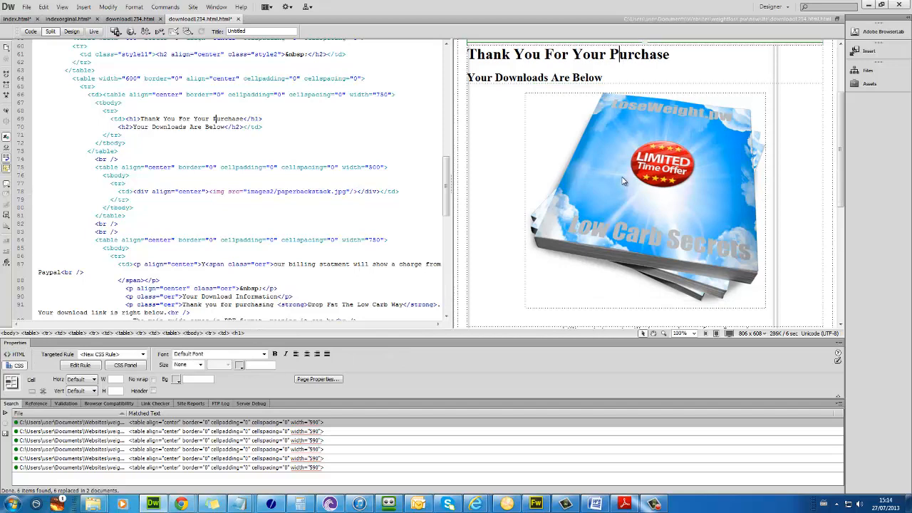
scroll(623, 182, "down", 5)
left_click(629, 148)
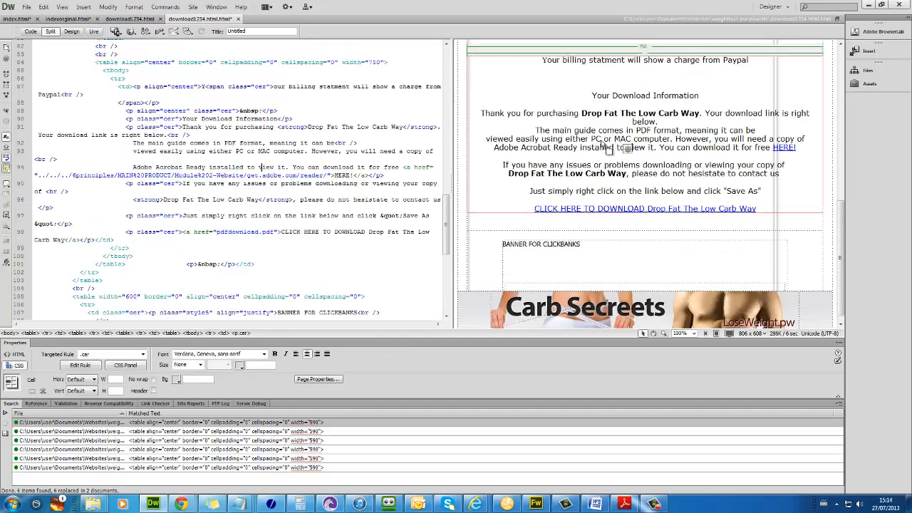
key("F12")
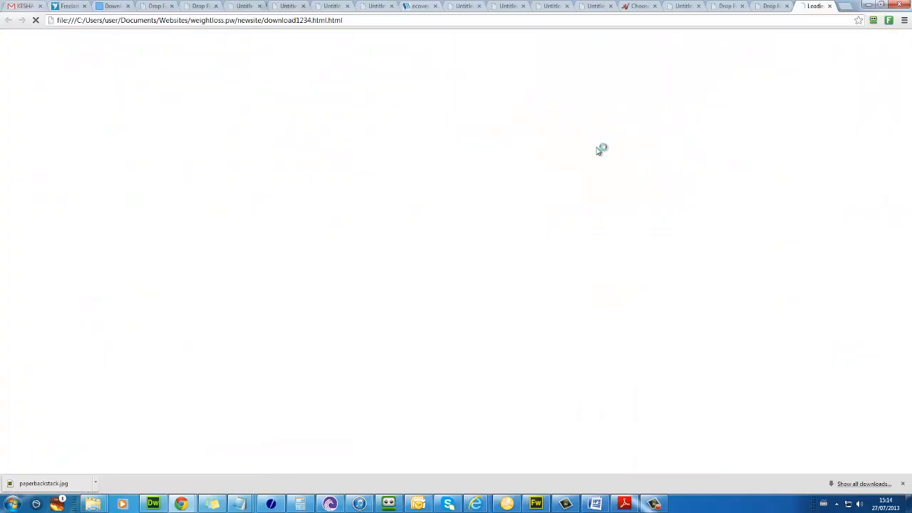
scroll(477, 221, "down", 4)
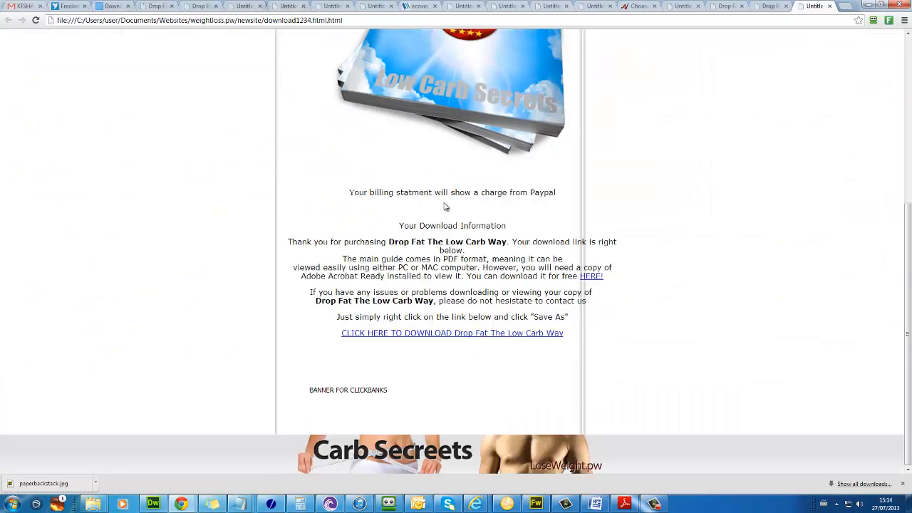
scroll(469, 218, "up", 5)
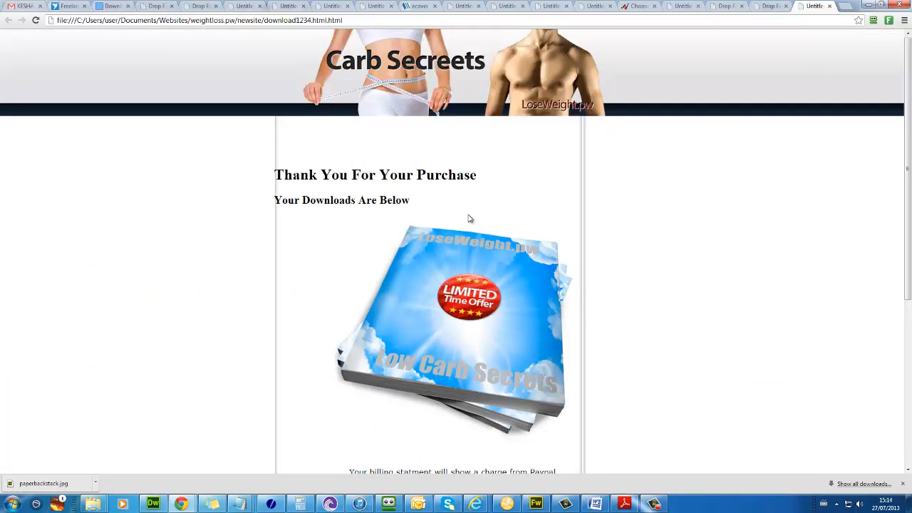
key("alt+Tab")
left_click(540, 83)
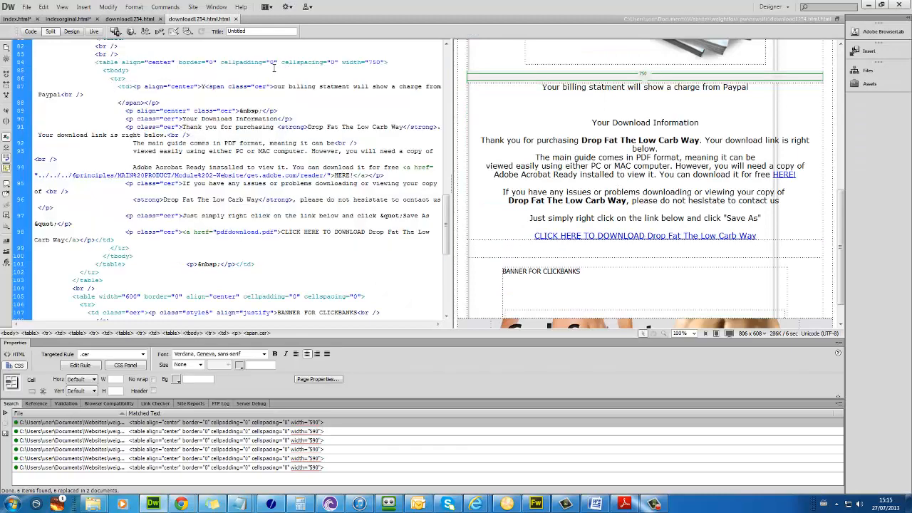
left_click(160, 62)
scroll(169, 86, "up", 4)
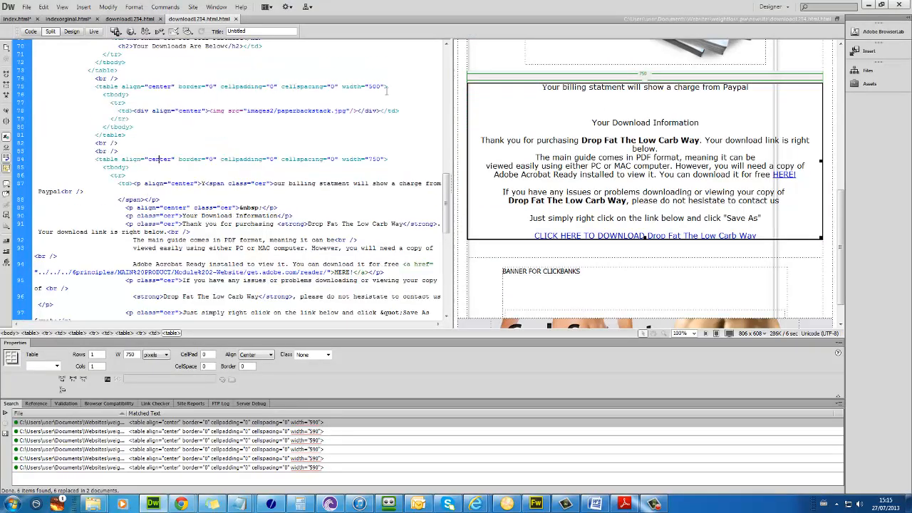
Step: Set the download-information table width to 590 pixels
left_click(172, 333)
double_click(132, 354)
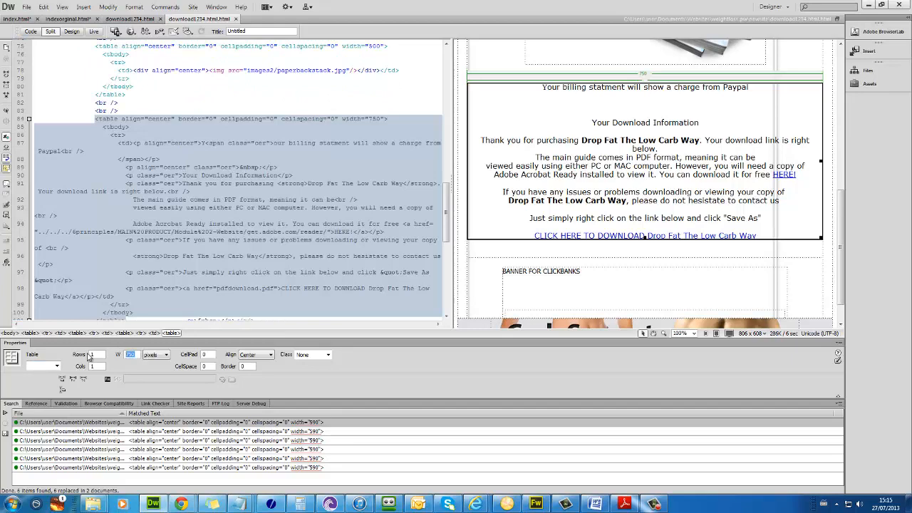
type("590")
key("Return")
Step: Give the download text cell Verdana, Geneva, sans-serif font with the cer CSS rule
left_click(578, 183)
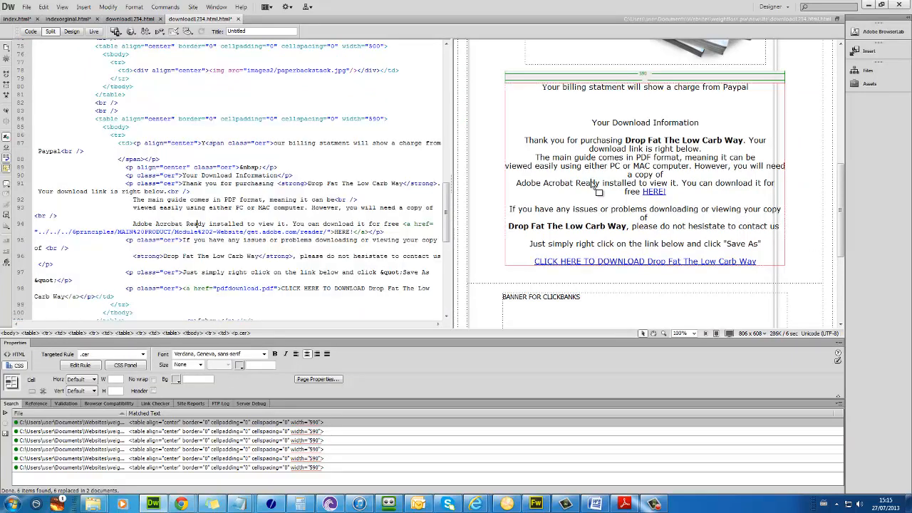
left_click(223, 333)
left_click(263, 354)
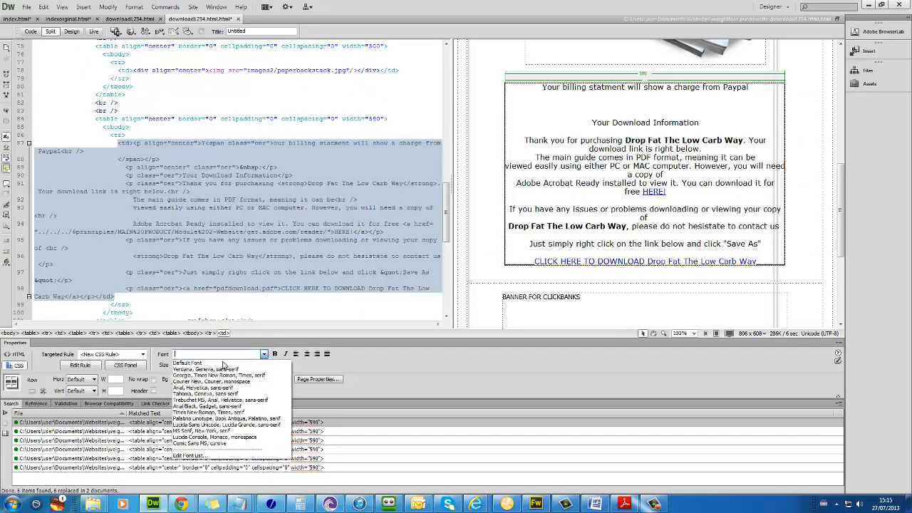
left_click(214, 449)
type("cer")
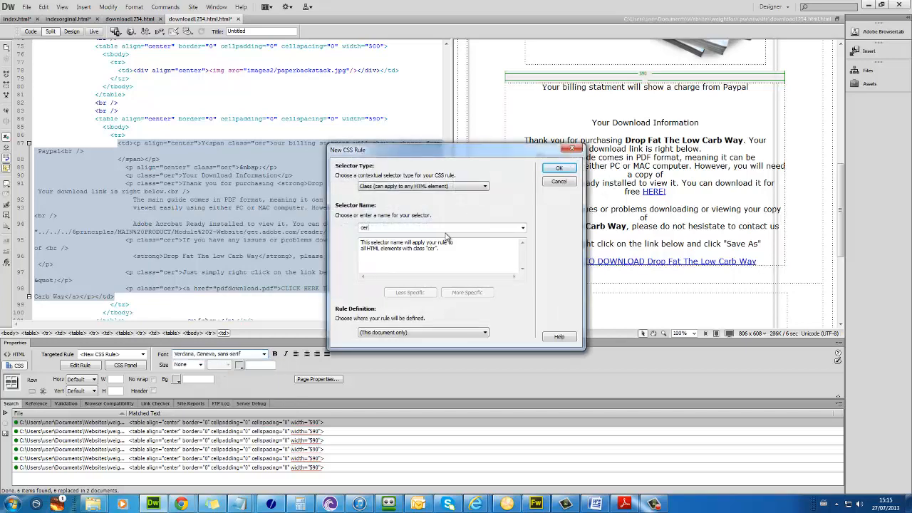
key("Return")
left_click(583, 158)
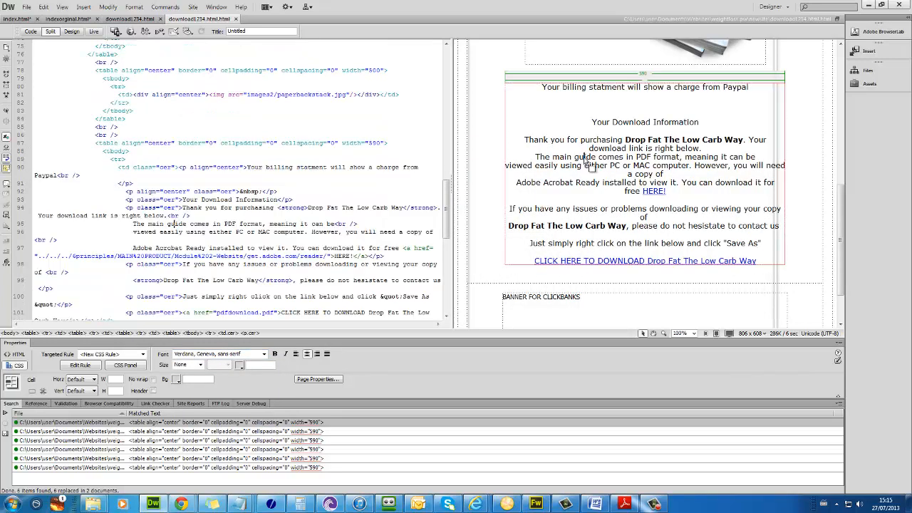
Step: Preview download1234.html in Chrome and check the BANNER FOR CLICKBANKS placeholder under the download text
key("F12")
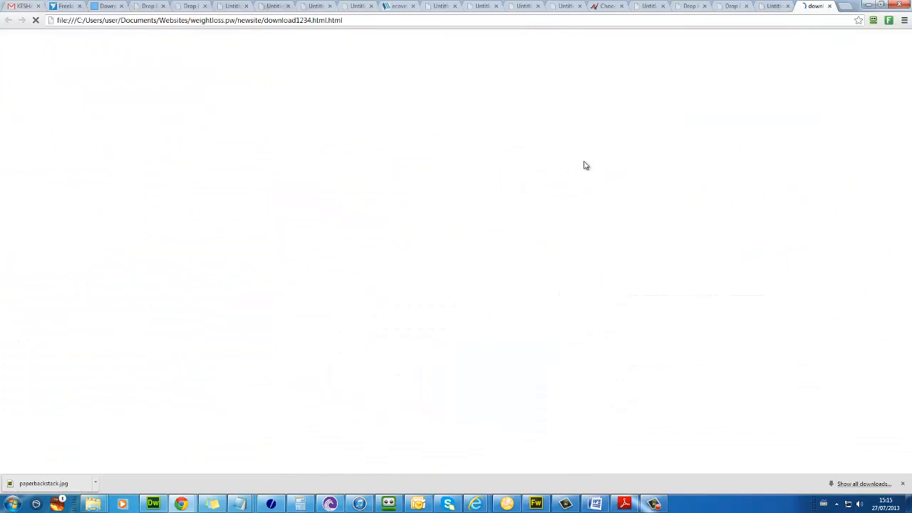
scroll(587, 171, "down", 5)
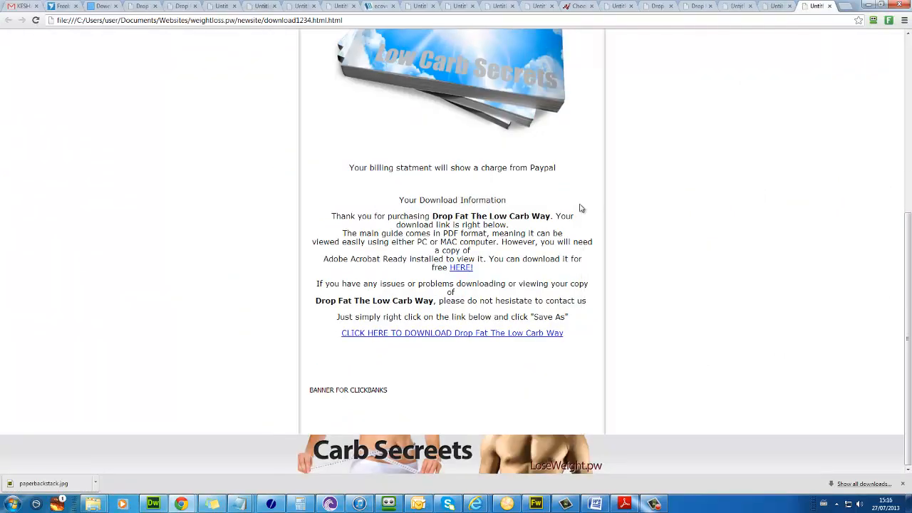
scroll(373, 154, "up", 3)
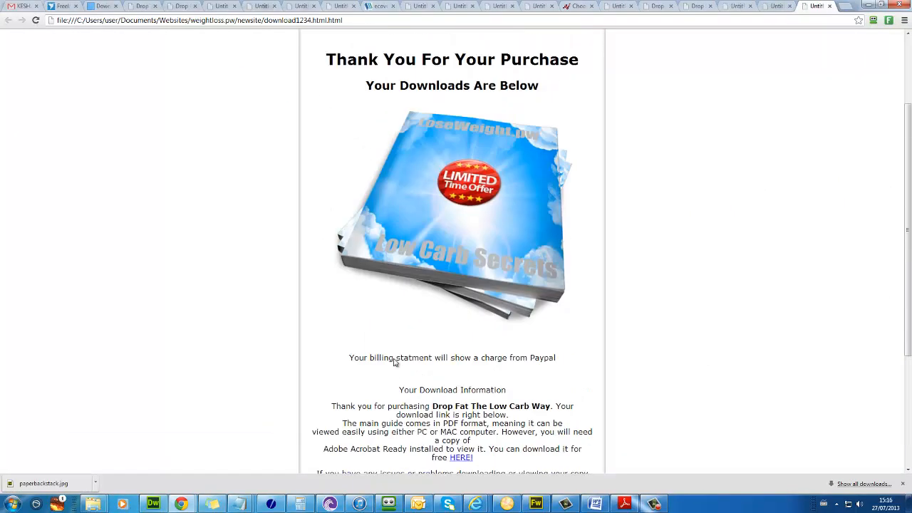
scroll(395, 362, "up", 2)
scroll(402, 299, "down", 5)
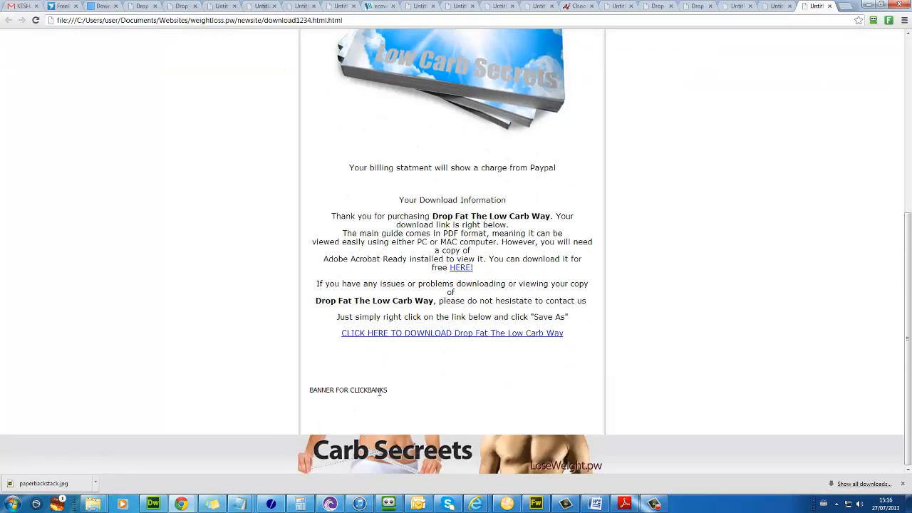
left_click_drag(380, 392, 319, 366)
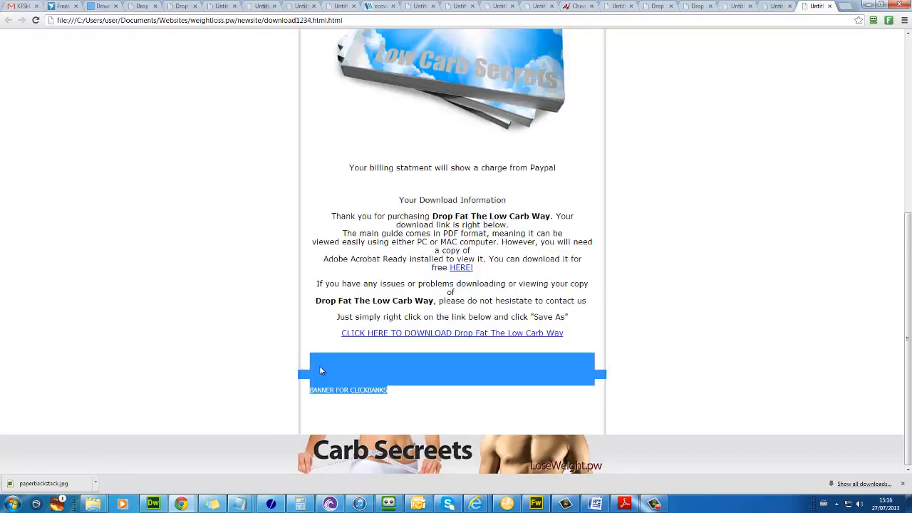
left_click(320, 368)
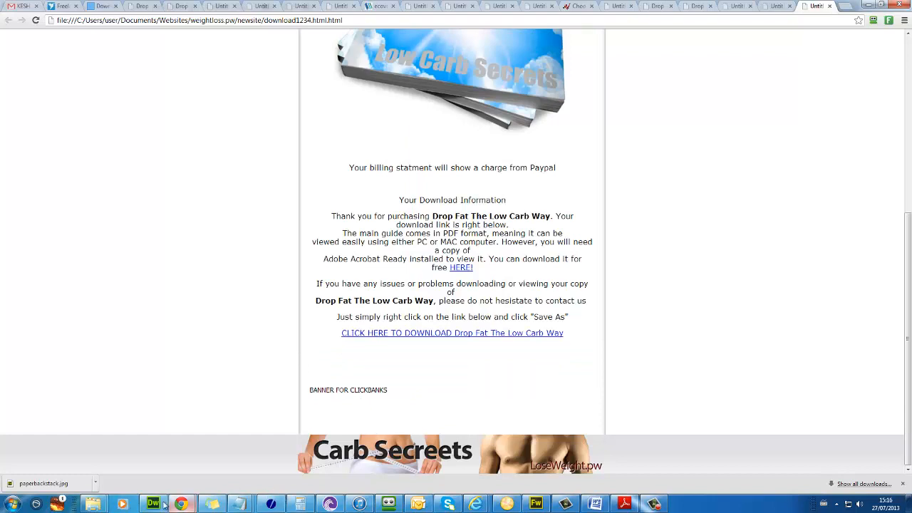
left_click(100, 505)
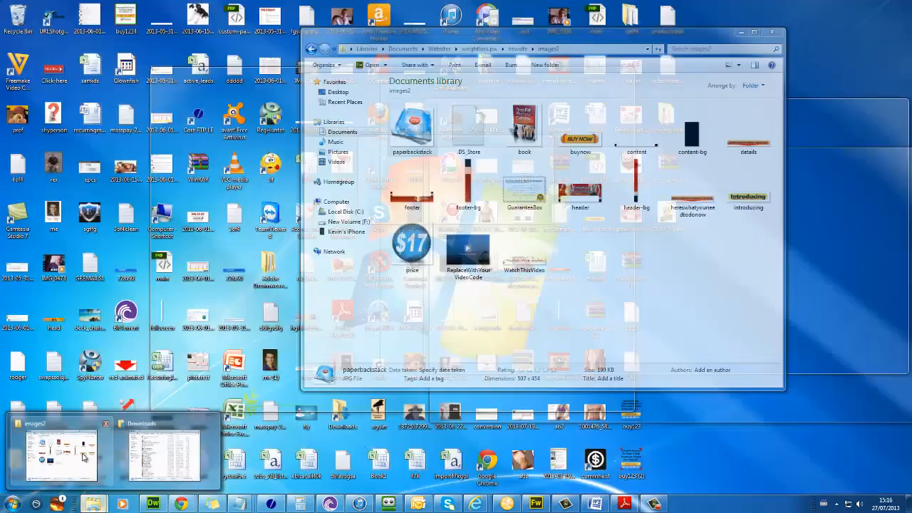
Step: Delete the unused ThankYou and indexorginal files from the newsite folder
left_click(71, 456)
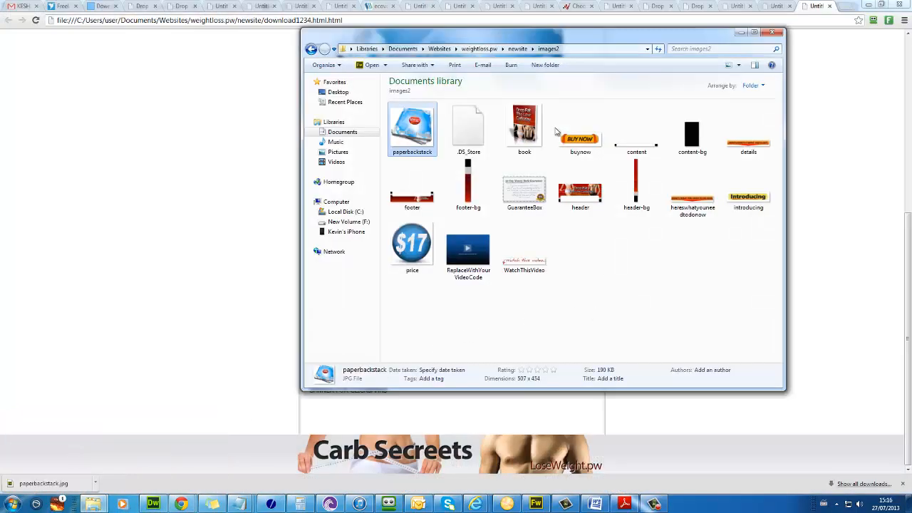
left_click(518, 48)
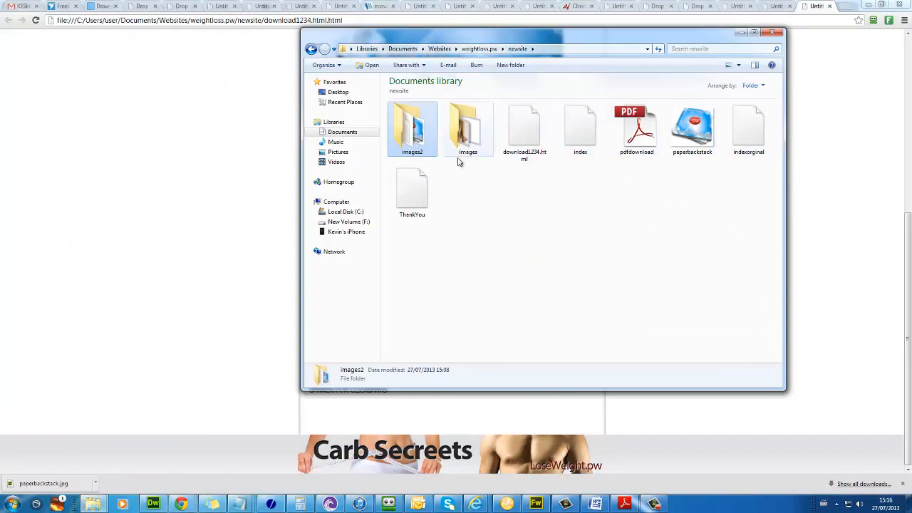
left_click(410, 203)
key("Delete")
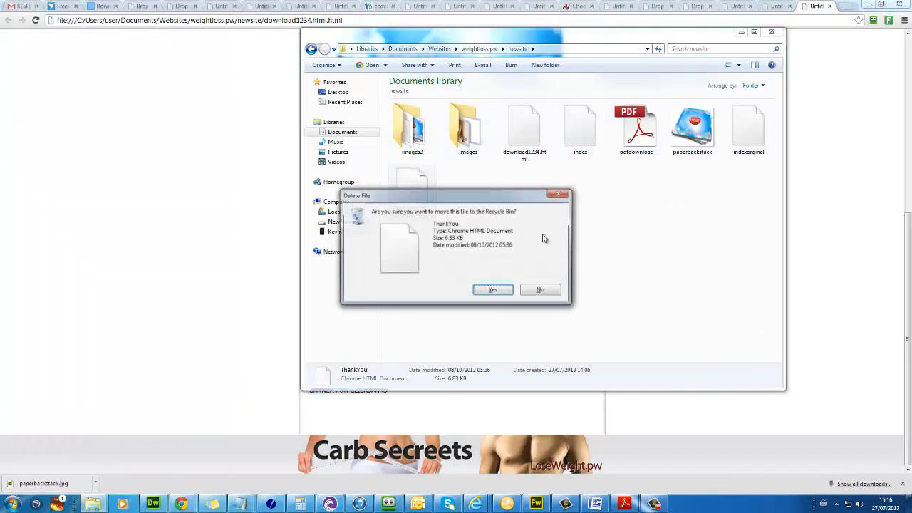
key("Return")
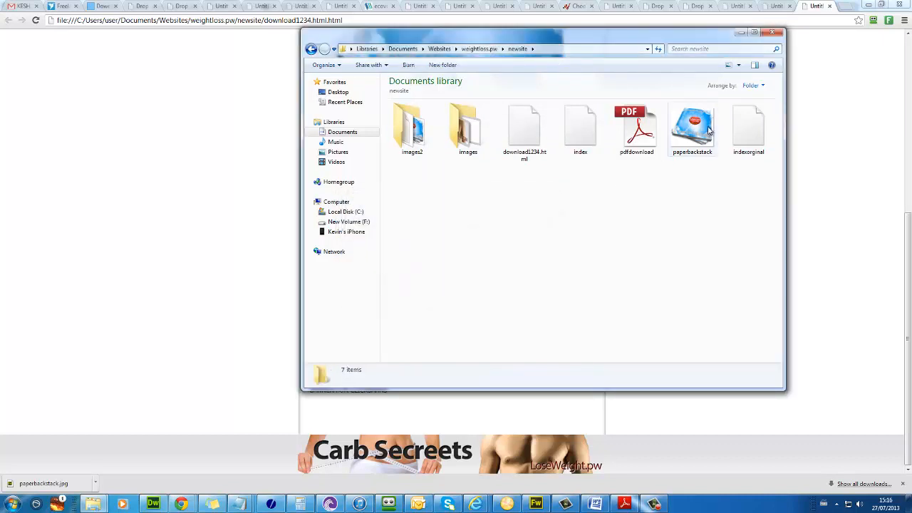
left_click(751, 139)
key("Delete")
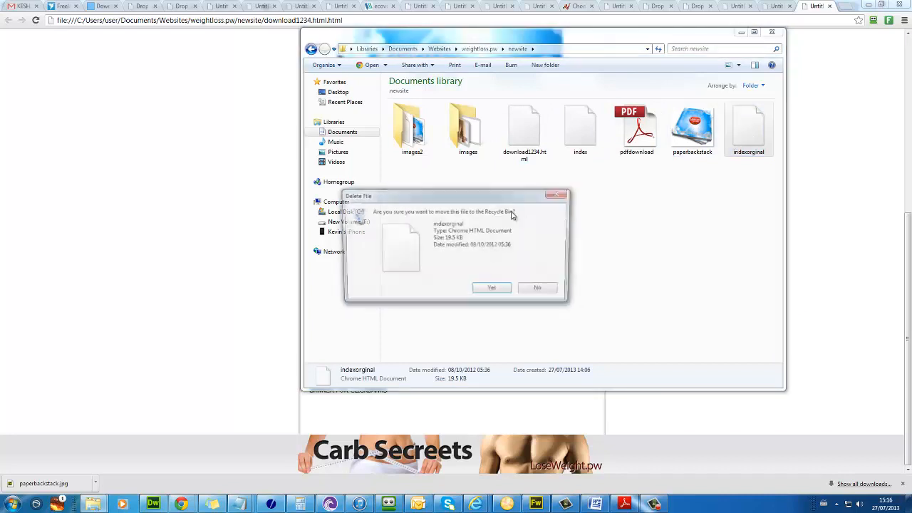
left_click(494, 290)
Step: Check the index and download1234.html files and browse the images folder's 20 pictures
left_click(580, 131)
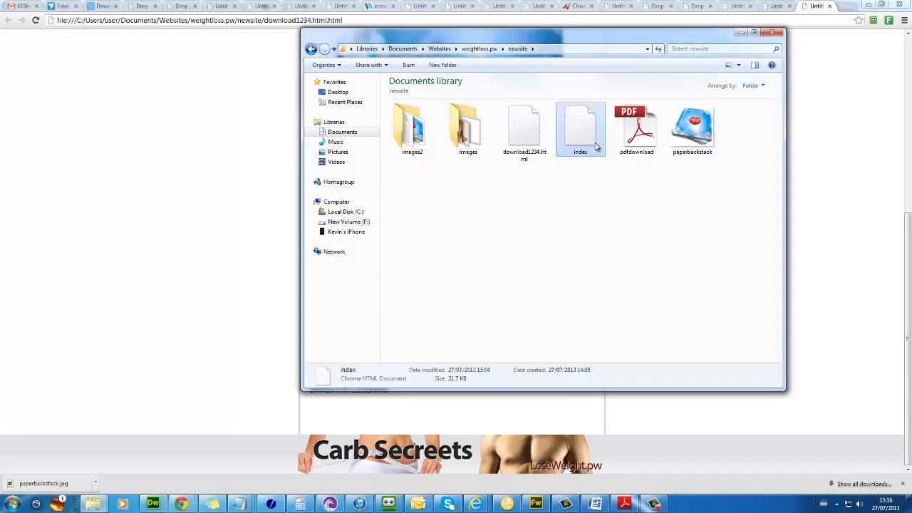
left_click(523, 143)
left_click(481, 146)
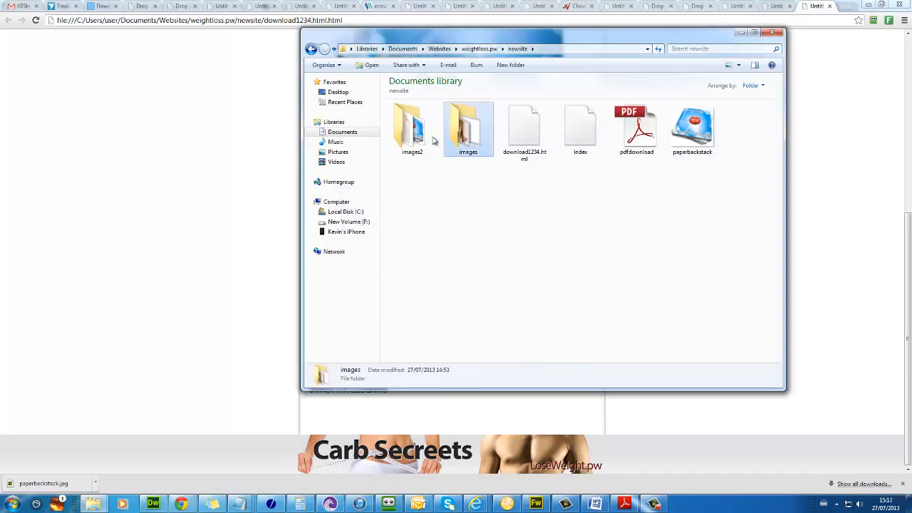
double_click(427, 136)
key("BackSpace")
double_click(461, 134)
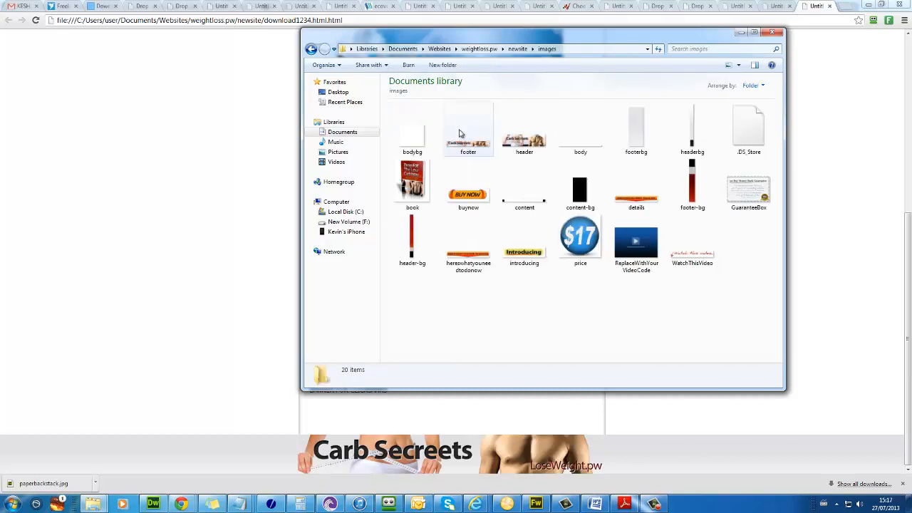
key("BackSpace")
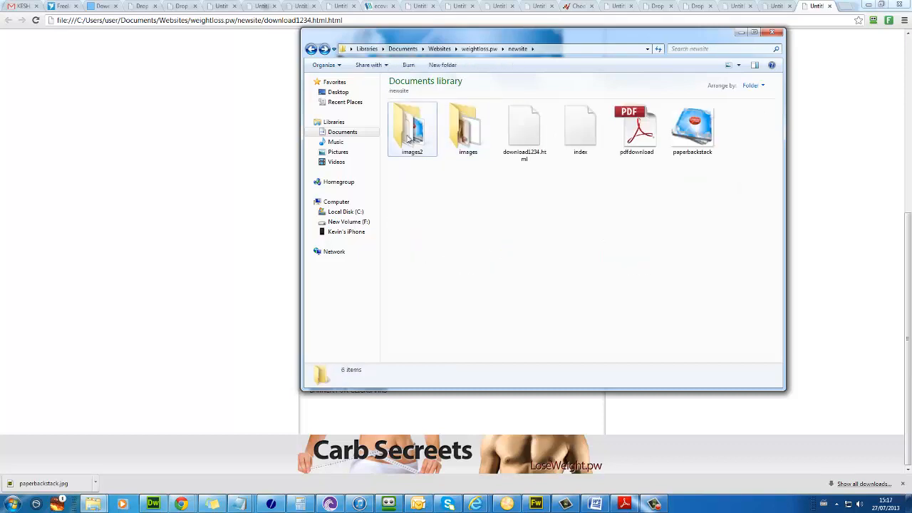
Step: Browse the images2 folder's pictures and return to the newsite folder
left_click(416, 143)
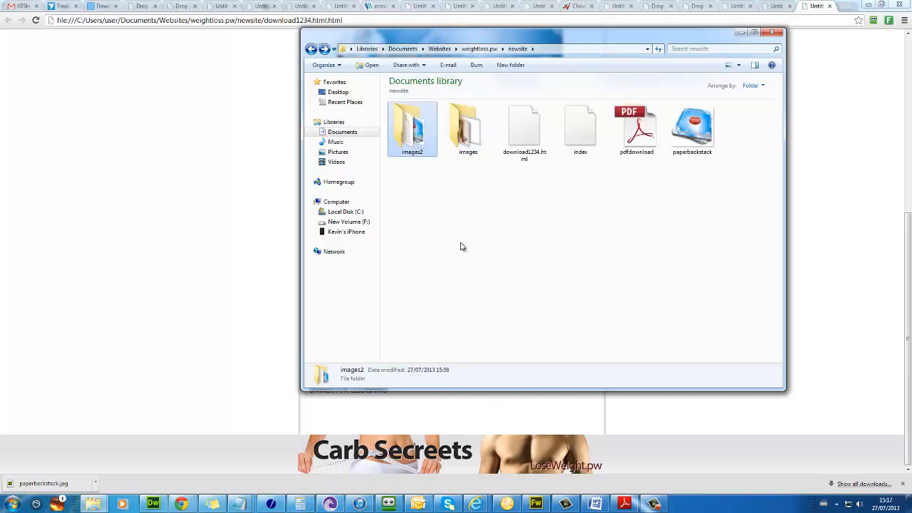
left_click(449, 178)
double_click(417, 143)
key("BackSpace")
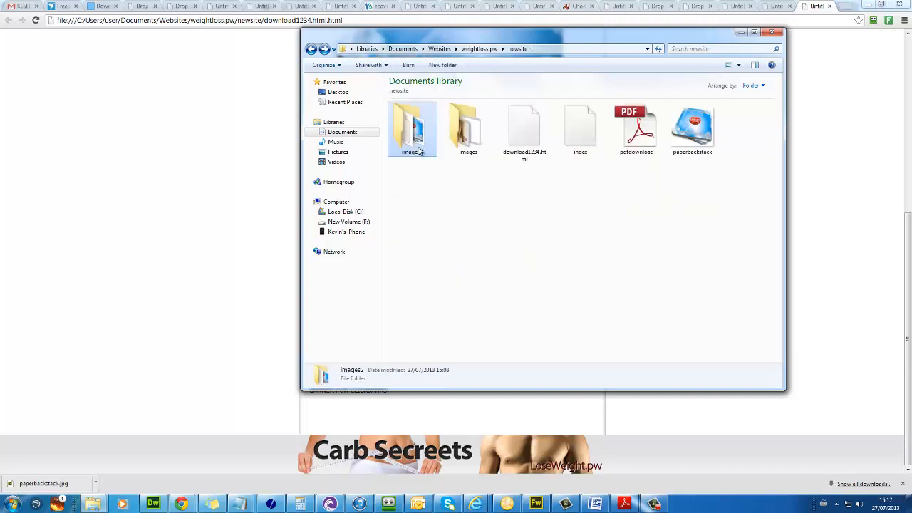
left_click(452, 309)
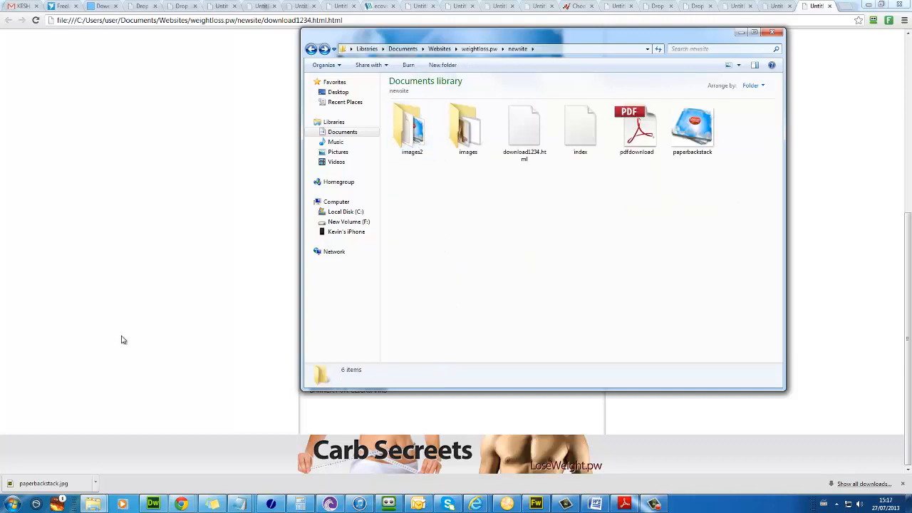
left_click(2, 504)
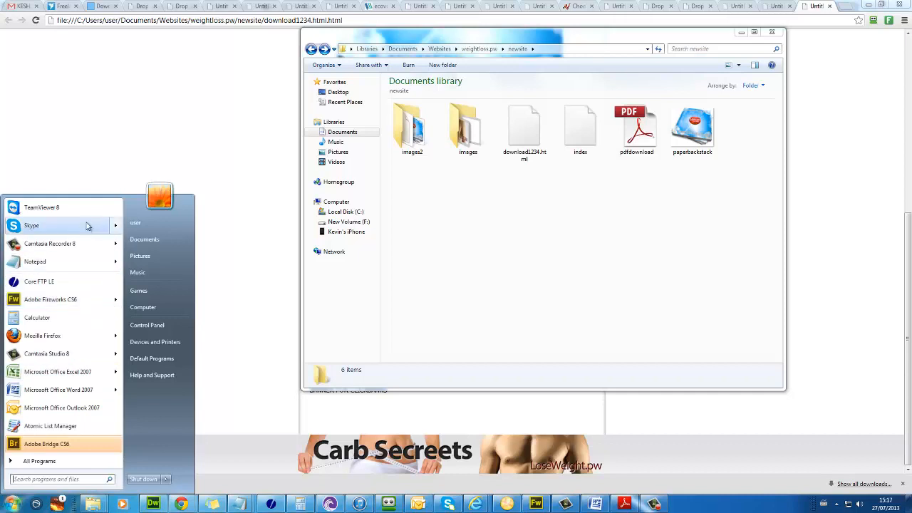
Step: In Core FTP LE, connect to loseweight.pw and show local newsite beside remote public_html
left_click(39, 282)
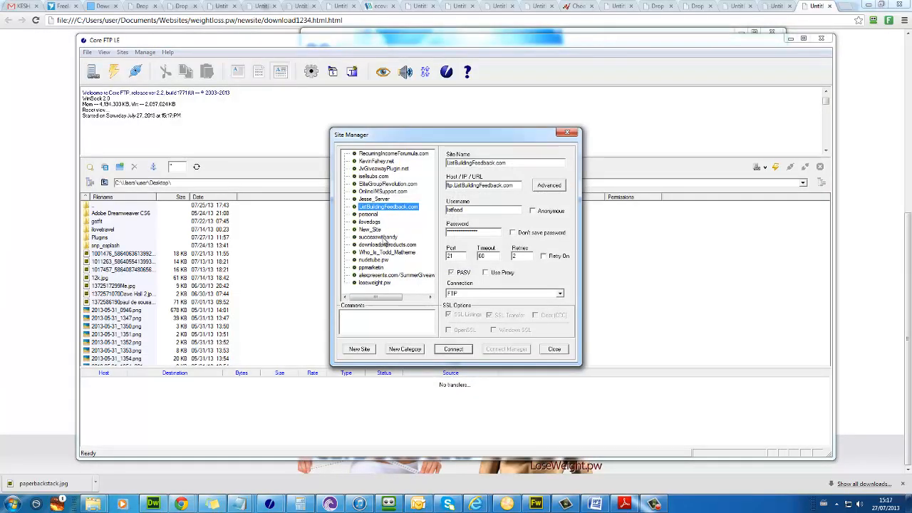
double_click(375, 283)
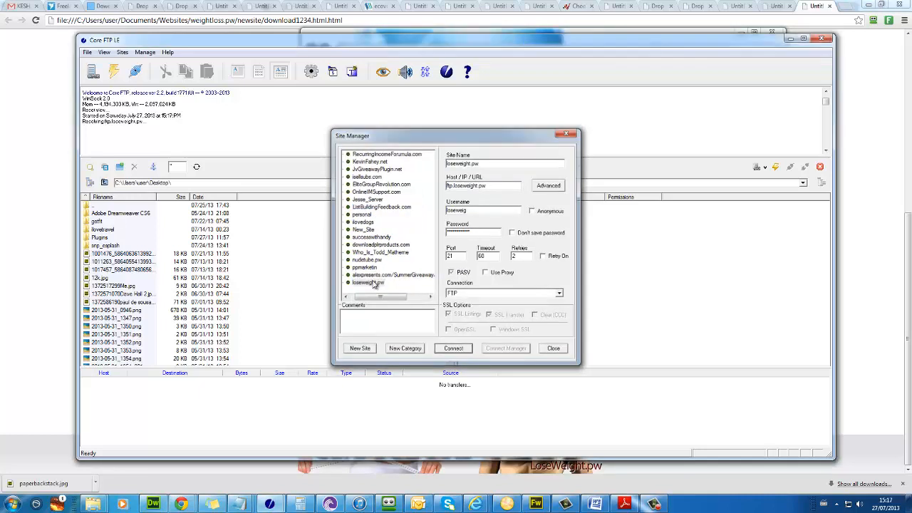
left_click(104, 183)
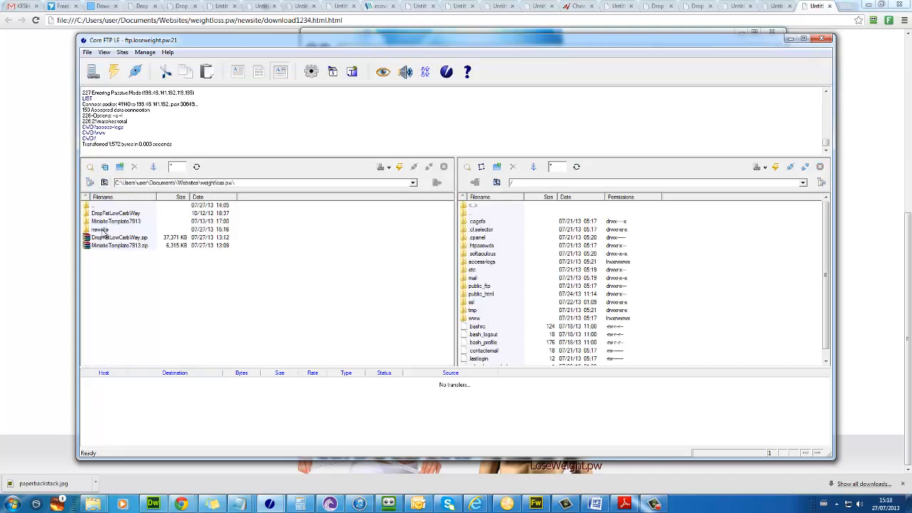
double_click(103, 230)
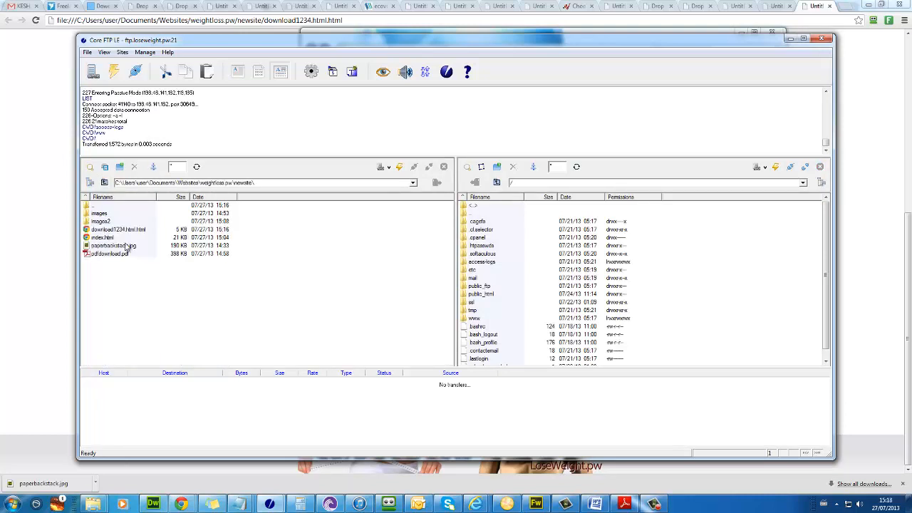
double_click(493, 295)
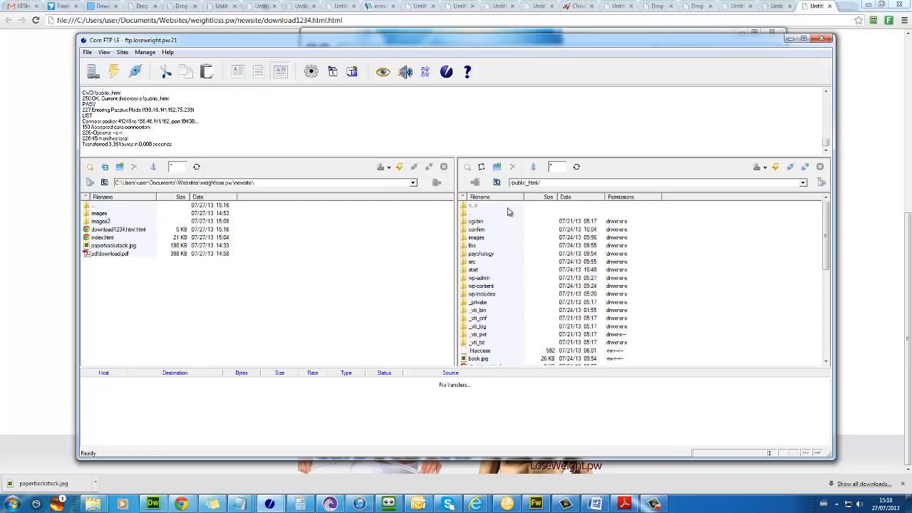
Step: Create a carbsecrets folder in public_html and upload the six newsite items into it
left_click(497, 167)
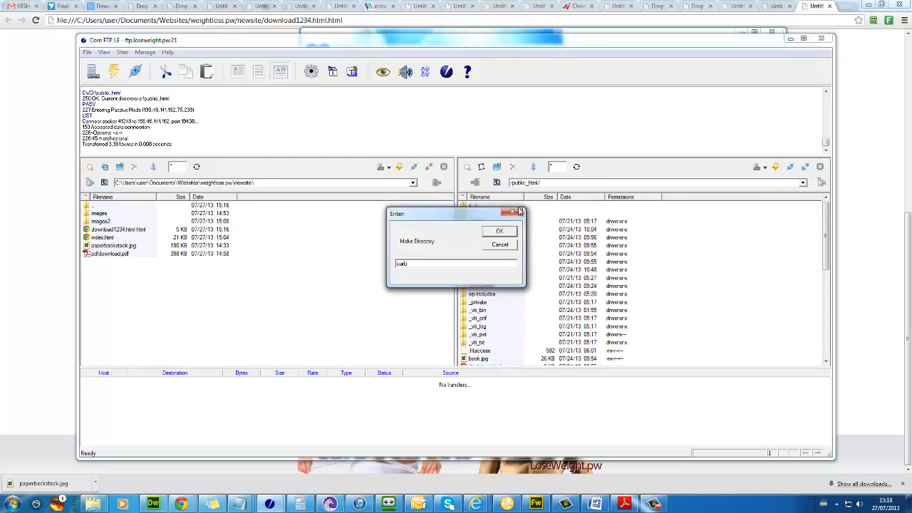
left_click(100, 213)
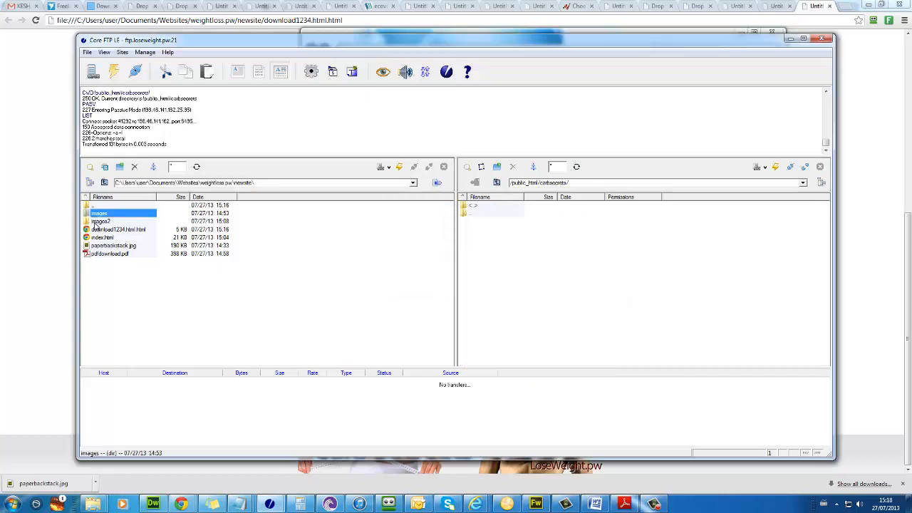
key("shift+Down")
key("shift+Down")
key("shift+Down")
key("shift+Down")
key("shift+Down")
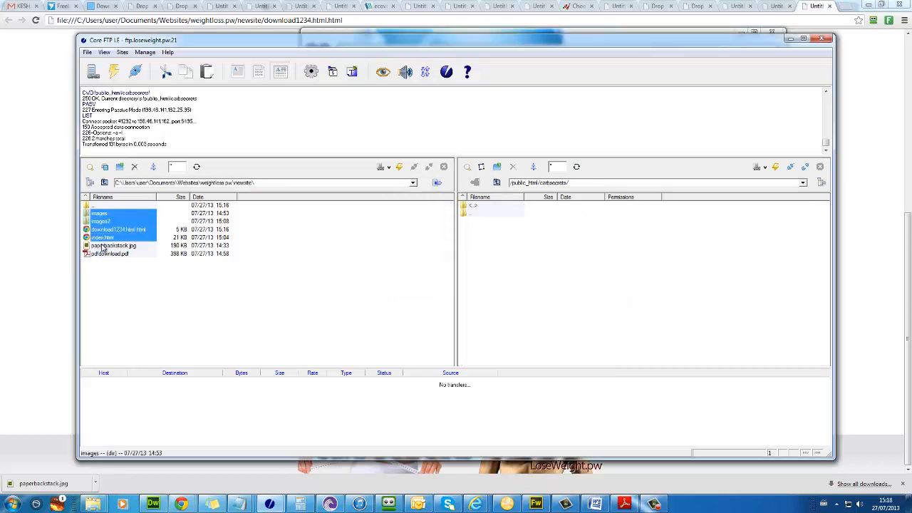
left_click_drag(139, 244, 591, 259)
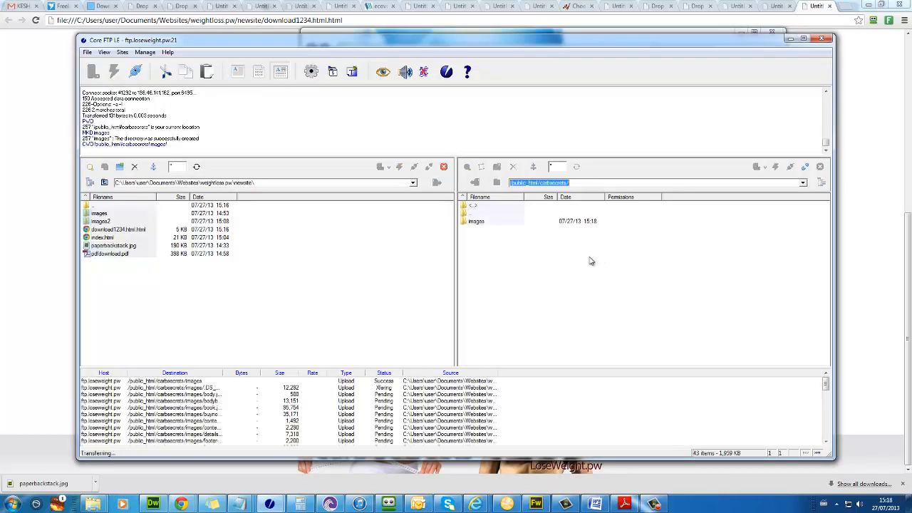
Step: Load the local index.html sales page in Chrome
left_click(21, 218)
scroll(369, 122, "up", 5)
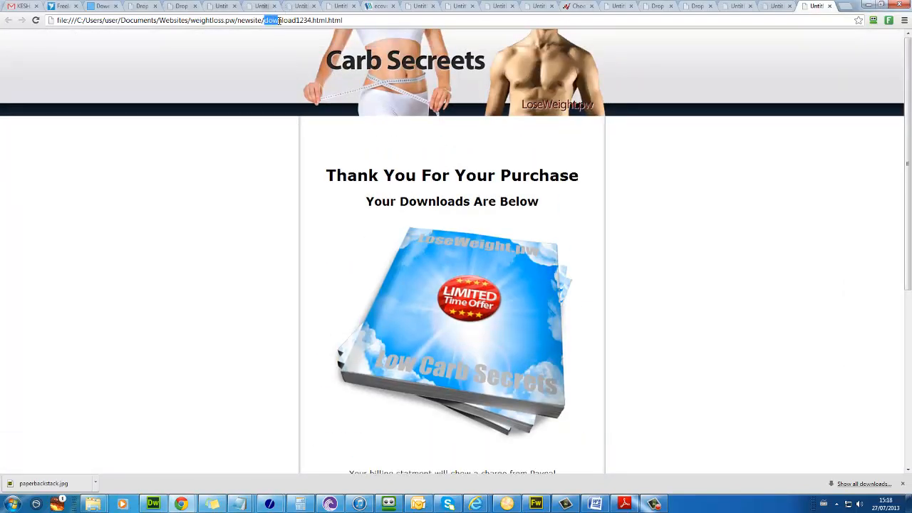
type("index.html")
key("Return")
Step: Test the BUY NOW link on the sales page, then return to index.html
scroll(538, 282, "down", 10)
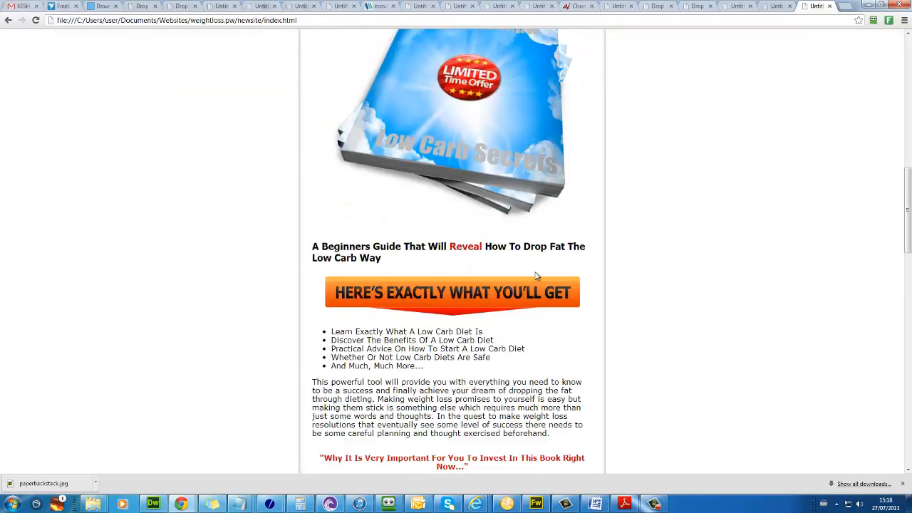
scroll(537, 276, "down", 15)
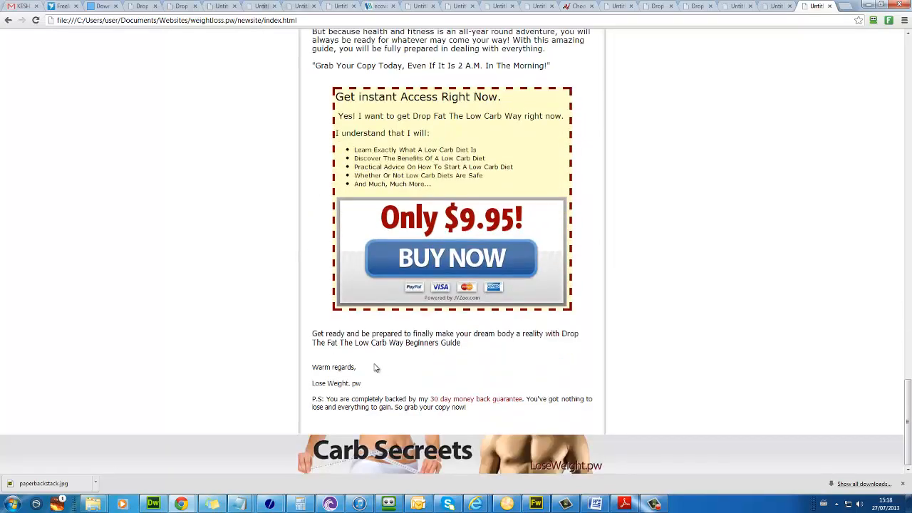
left_click(508, 265)
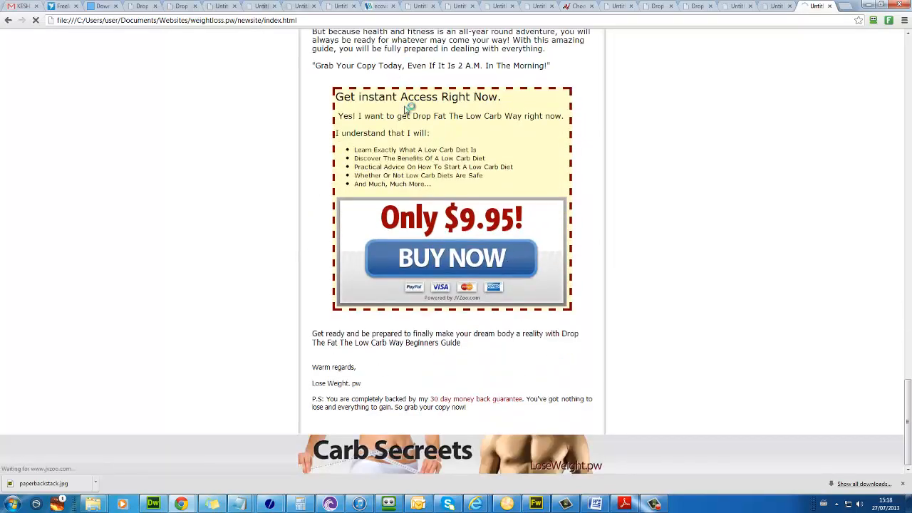
key("alt+Left")
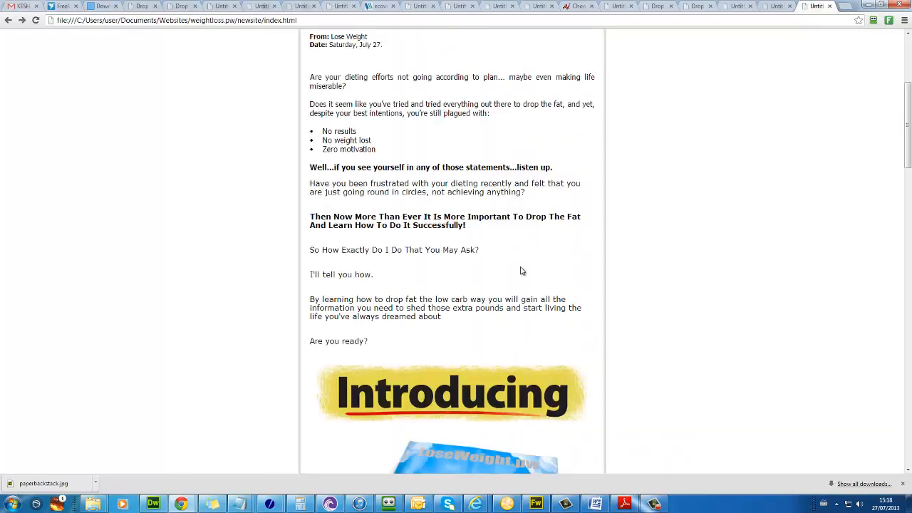